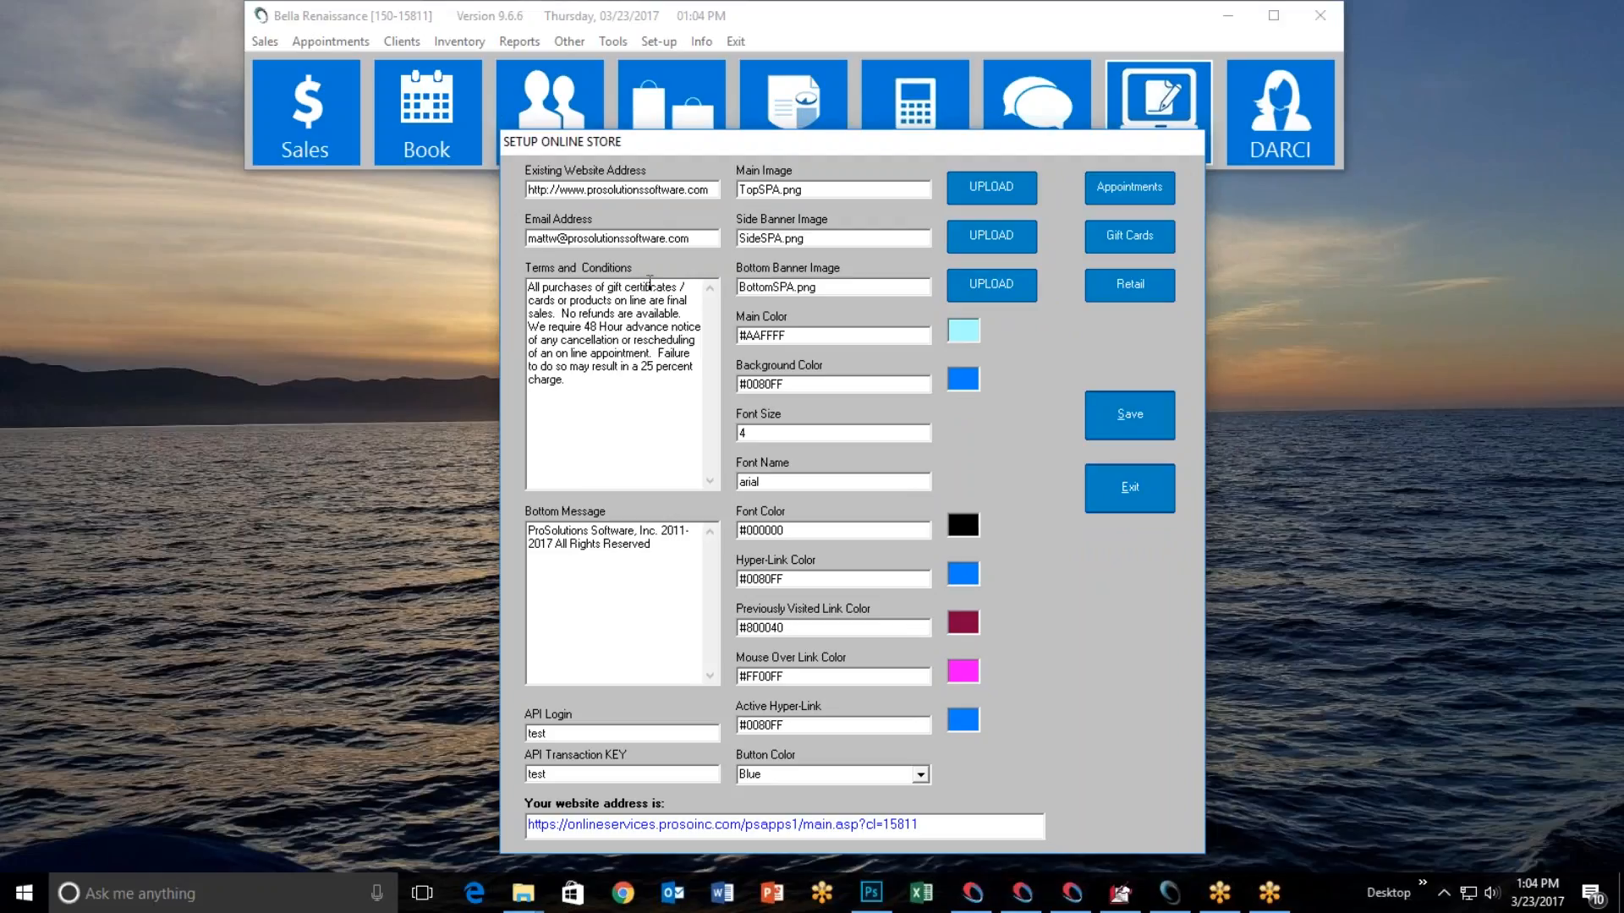
Review the existing website address, notification email and bottom message fields in the online store setup.
{"action": "left_click", "coordinate": [624, 190]}
{"action": "left_click", "coordinate": [707, 241]}
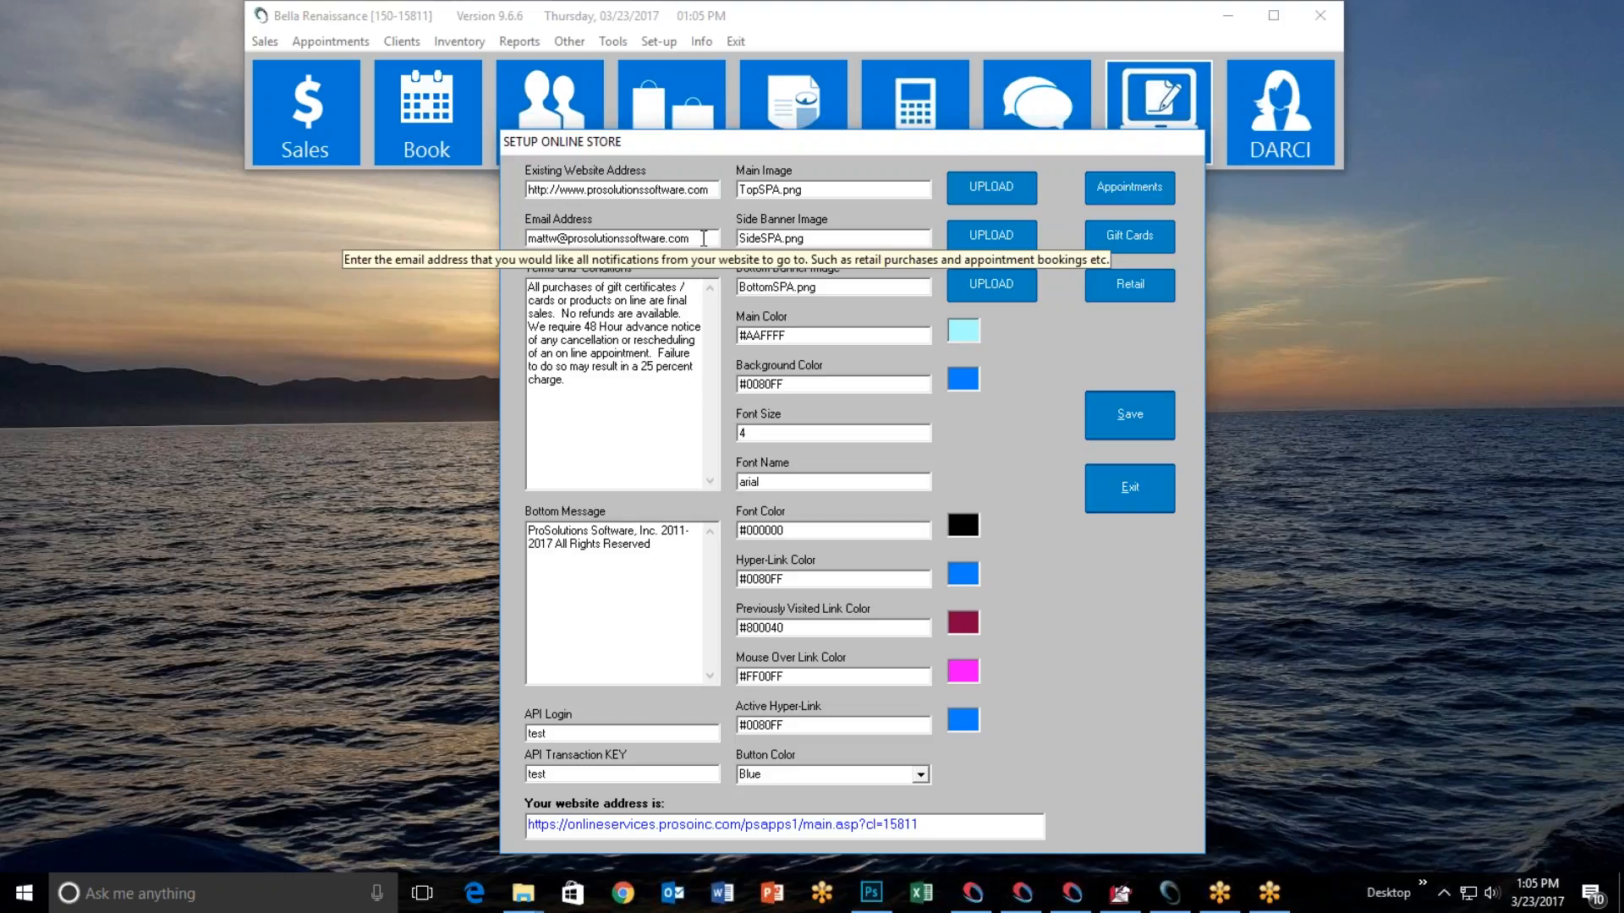
{"action": "left_click_drag", "start_coordinate": [703, 239], "coordinate": [522, 244]}
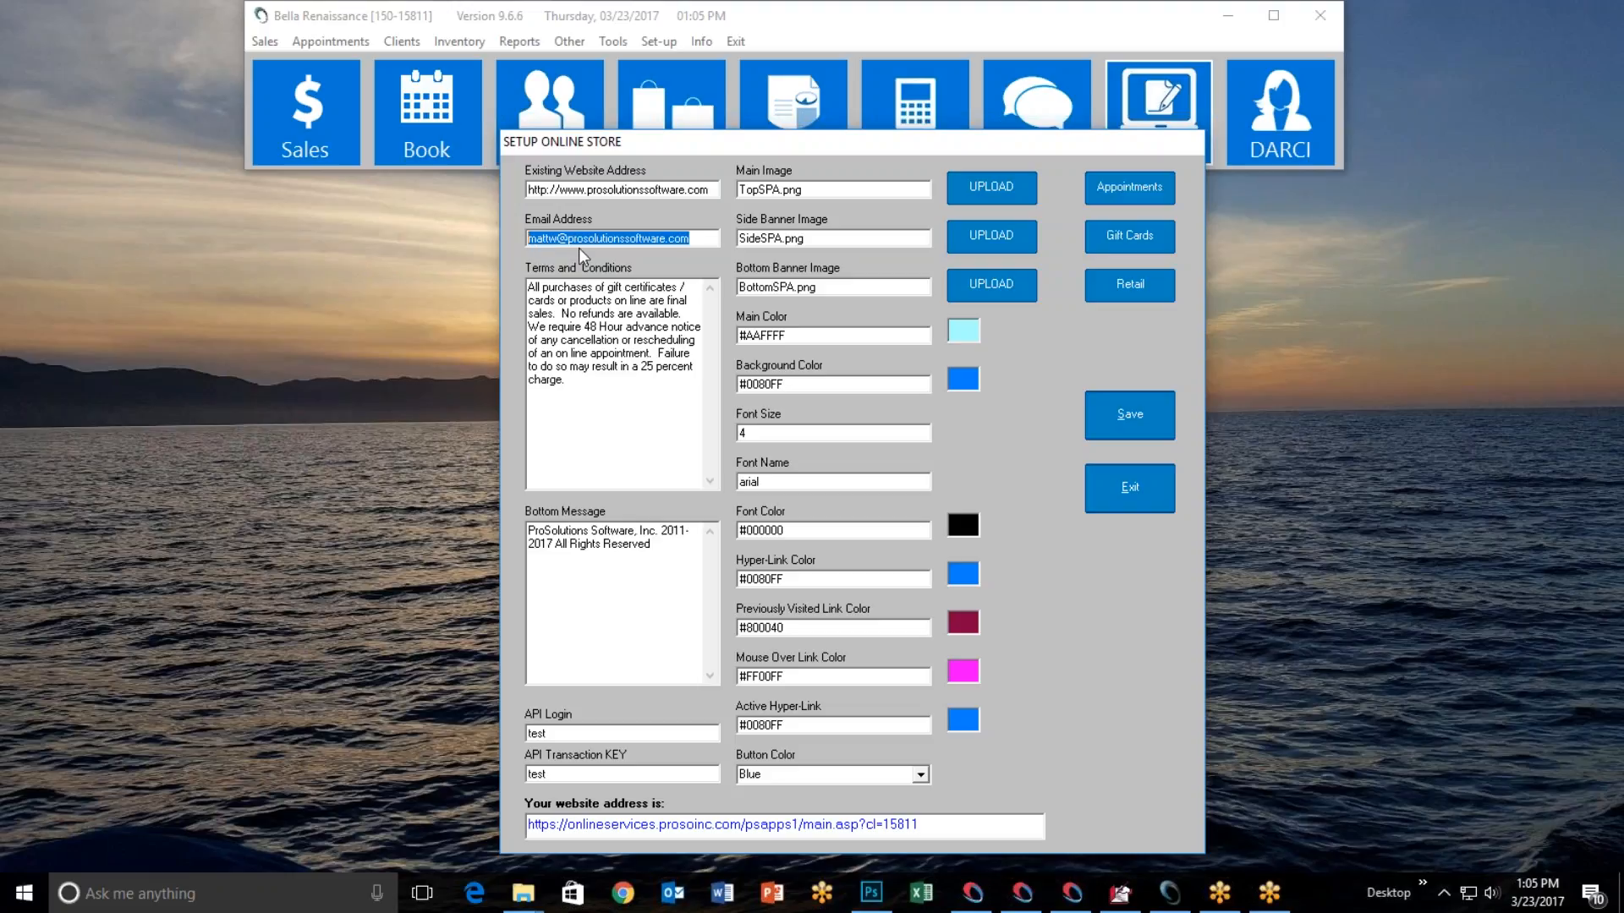
{"action": "left_click", "coordinate": [692, 240]}
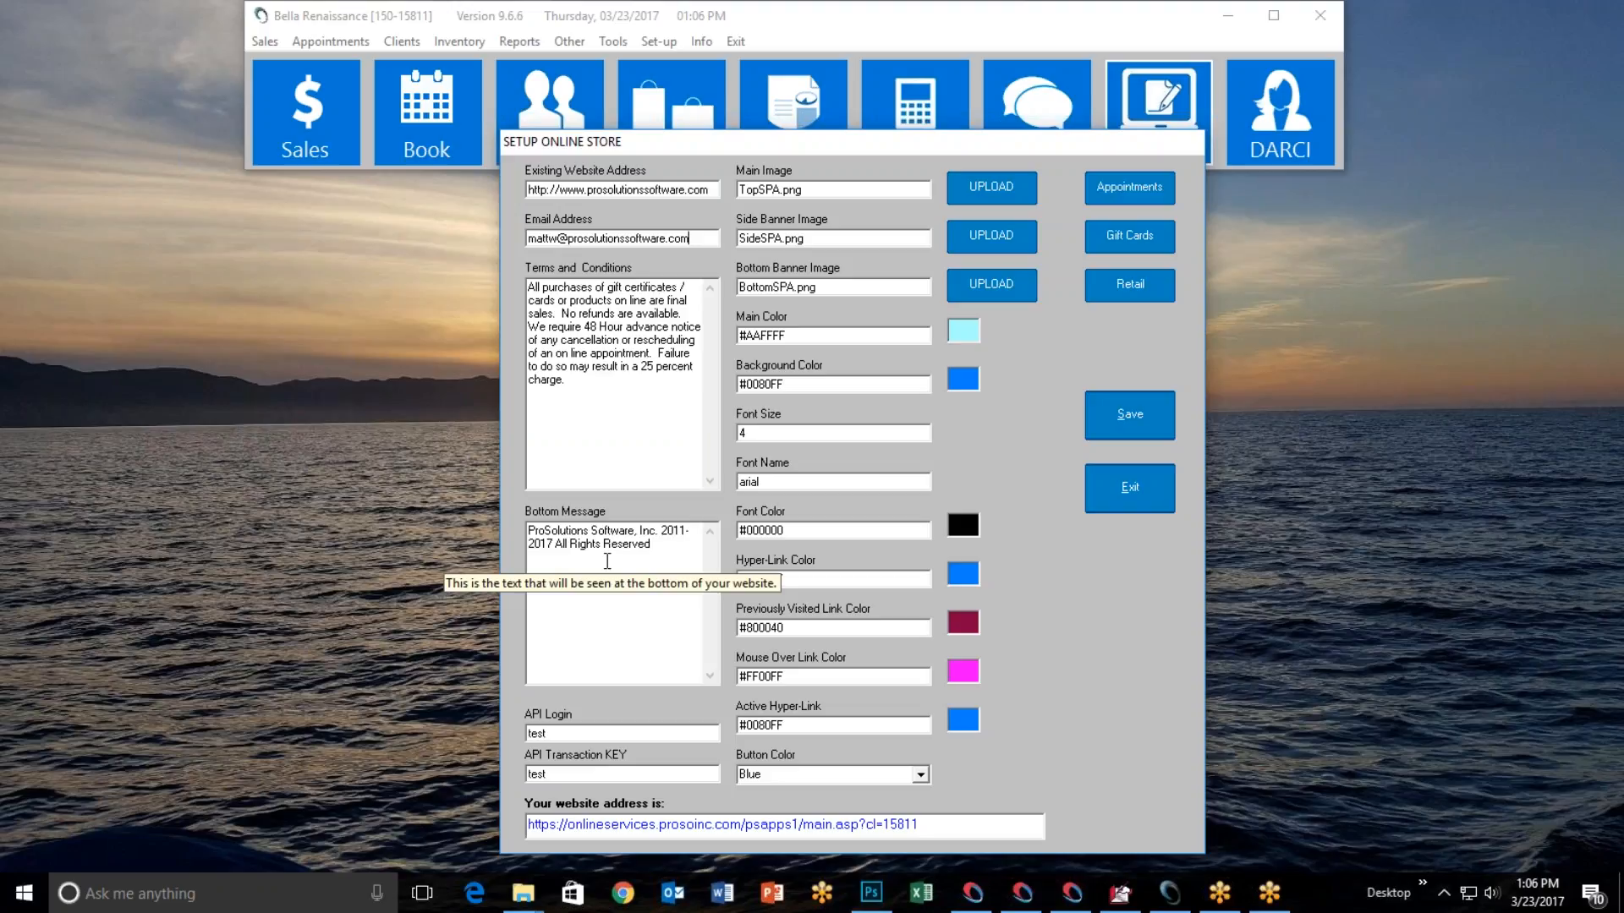
{"action": "left_click_drag", "start_coordinate": [653, 546], "coordinate": [512, 525]}
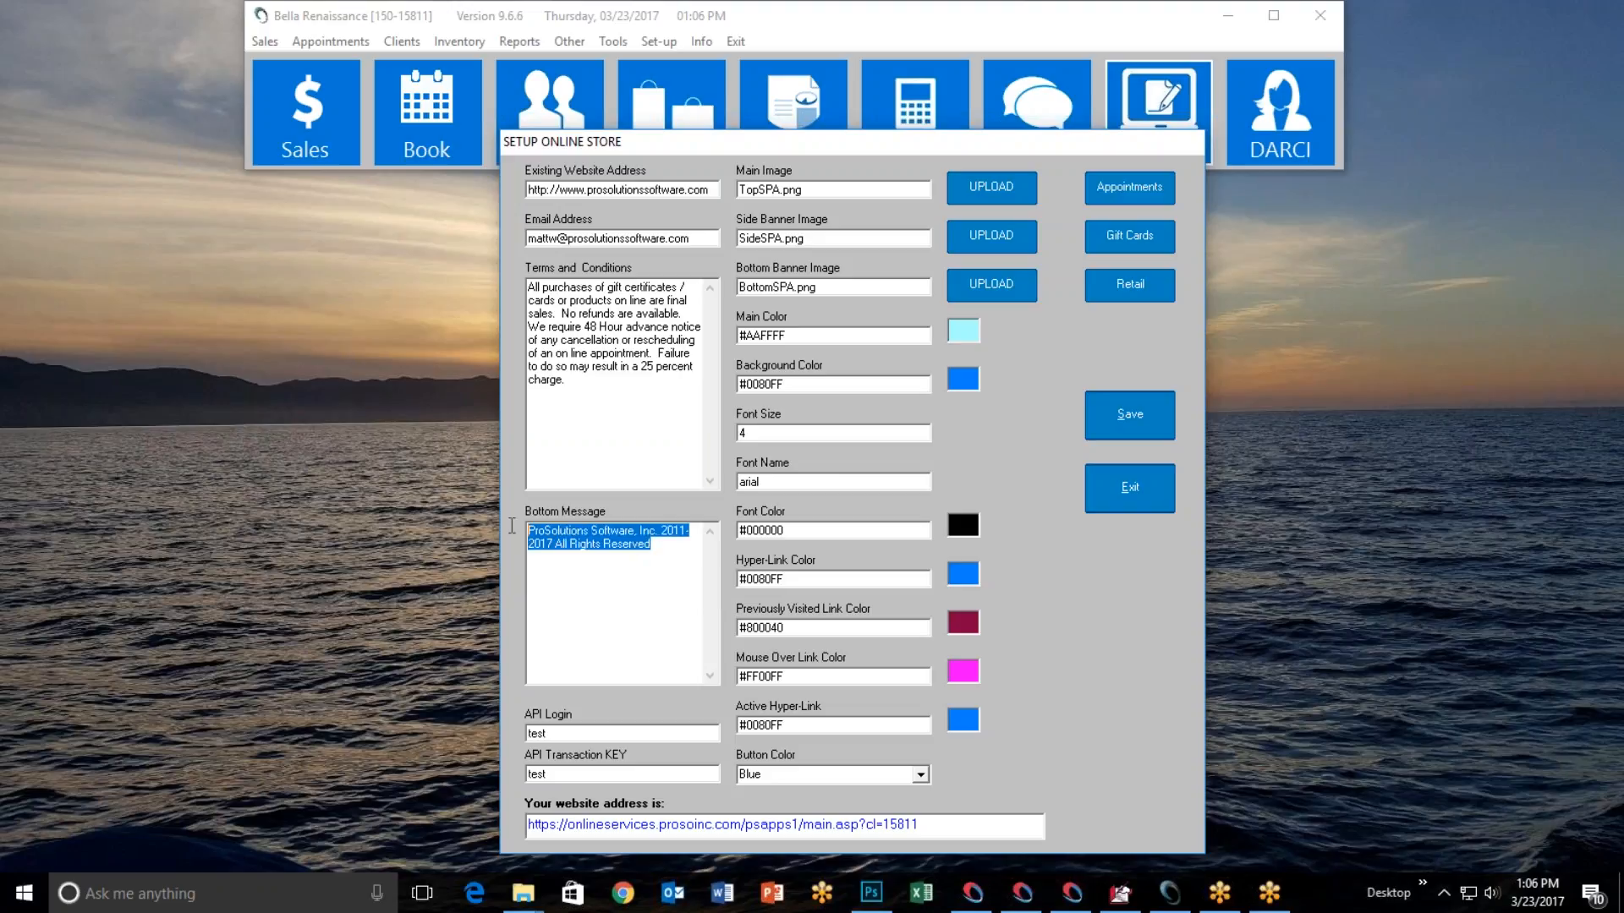
{"action": "left_click", "coordinate": [589, 568]}
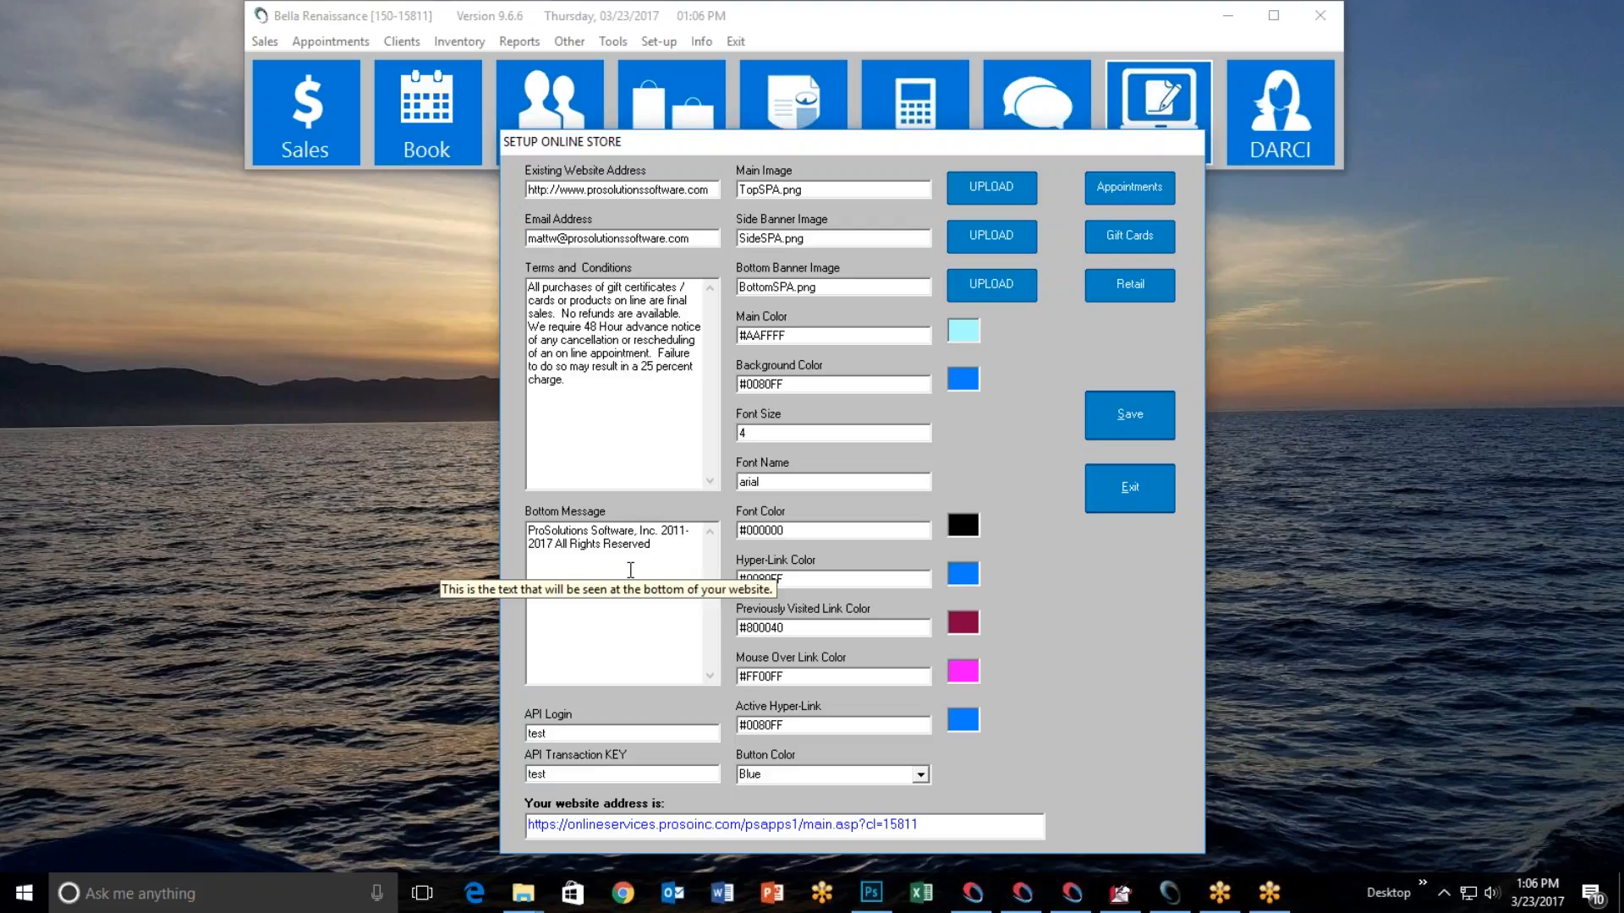
{"action": "left_click", "coordinate": [659, 548]}
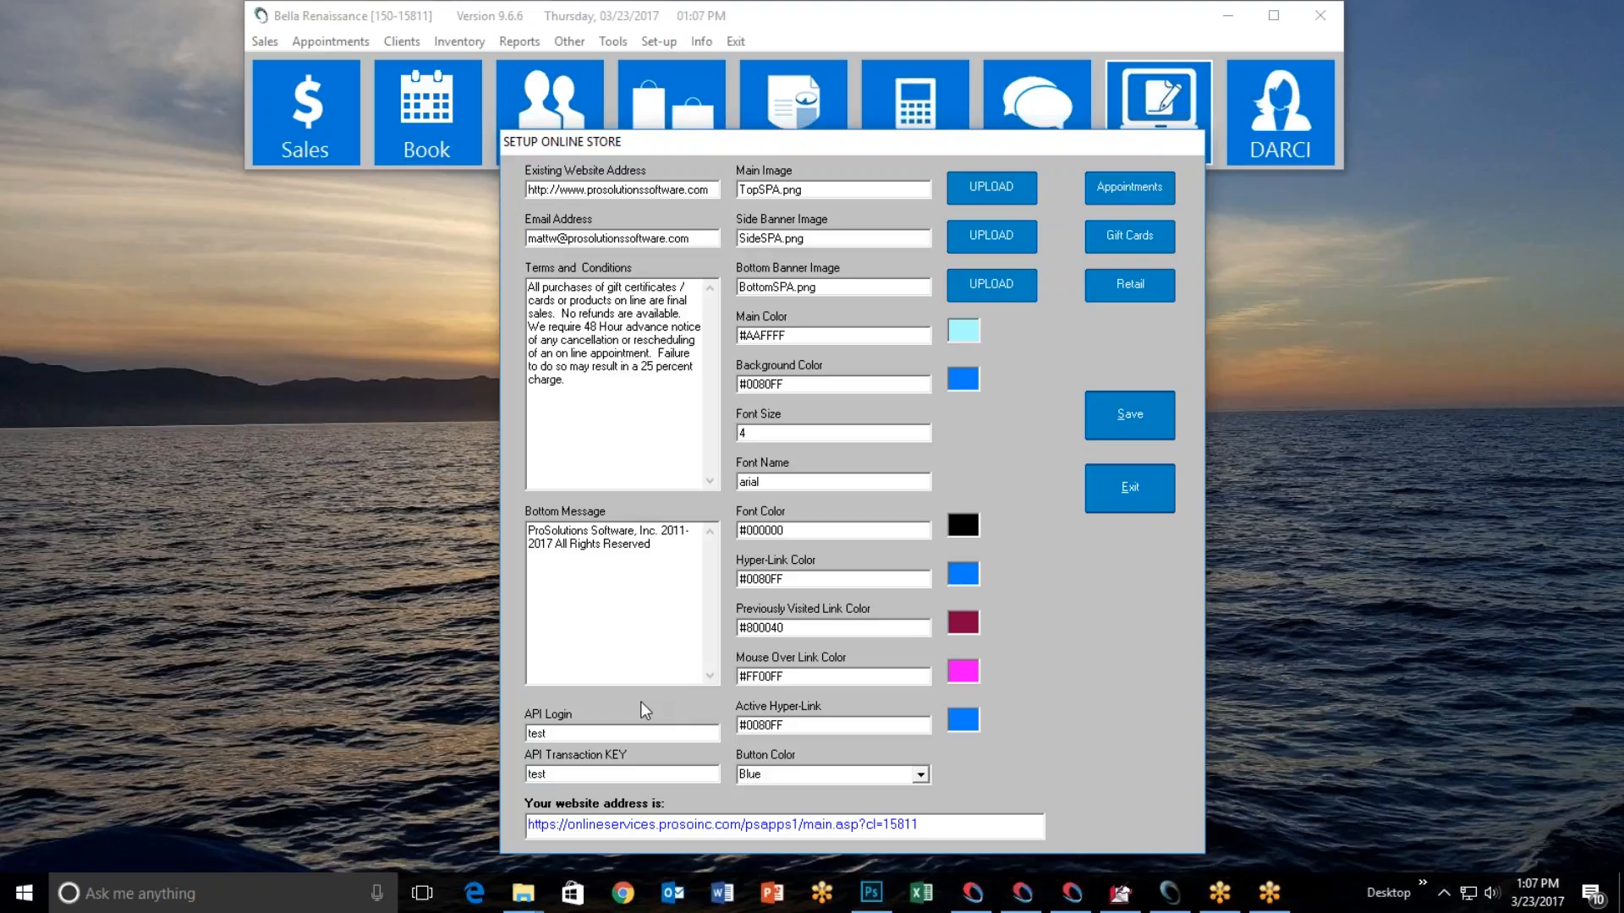
{"action": "left_click", "coordinate": [623, 893]}
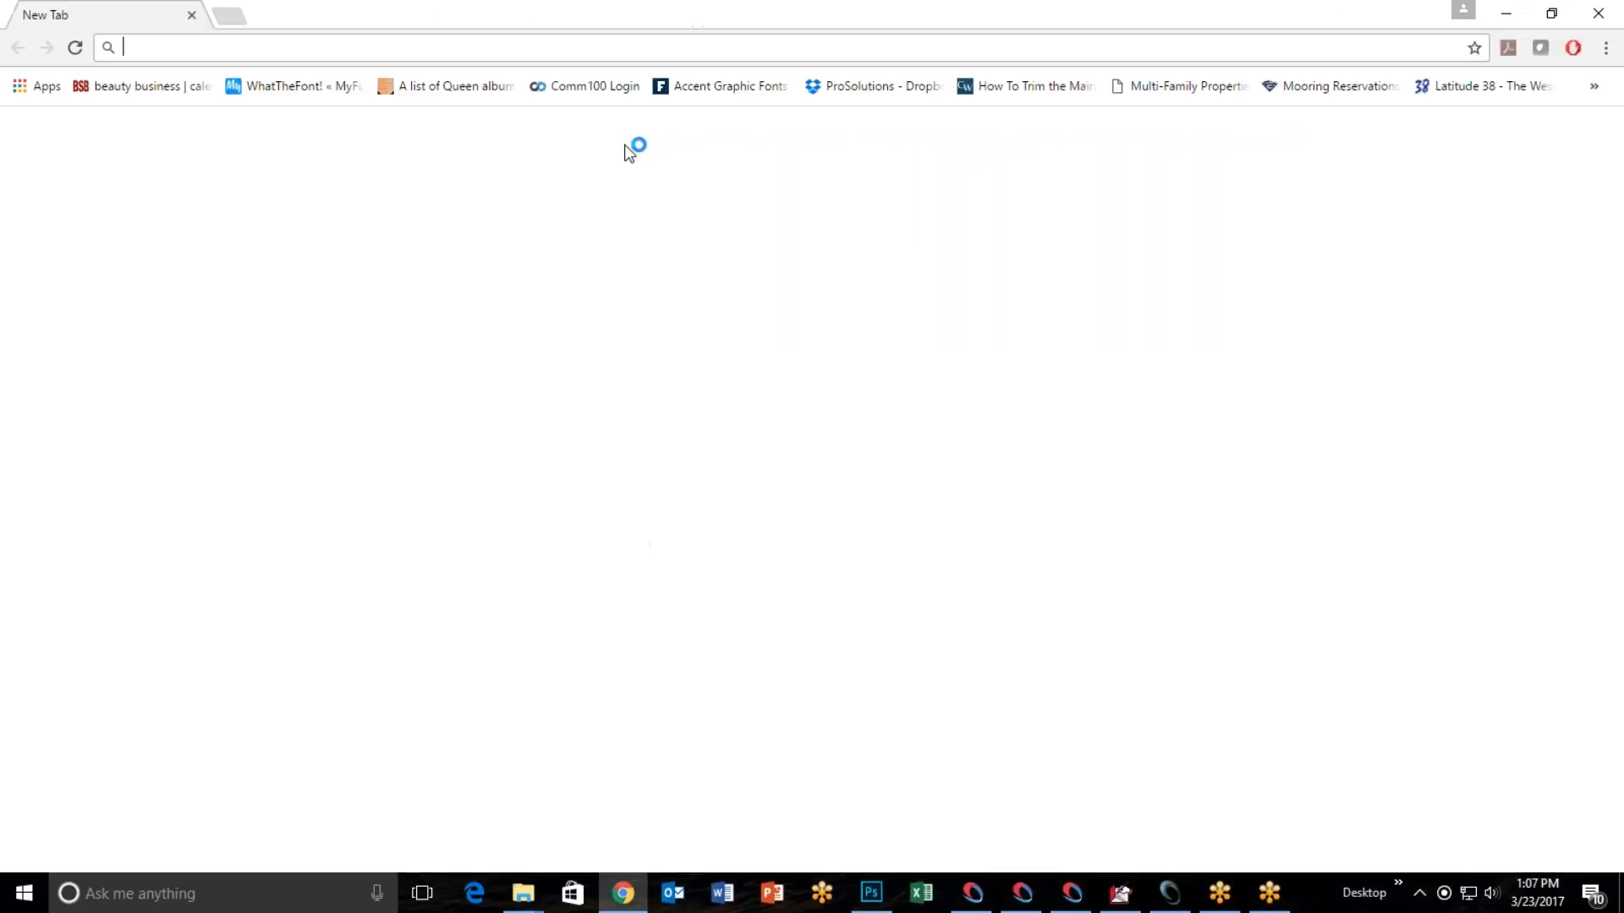
{"action": "type", "text": "www.aut"}
{"action": "key", "text": "Return"}
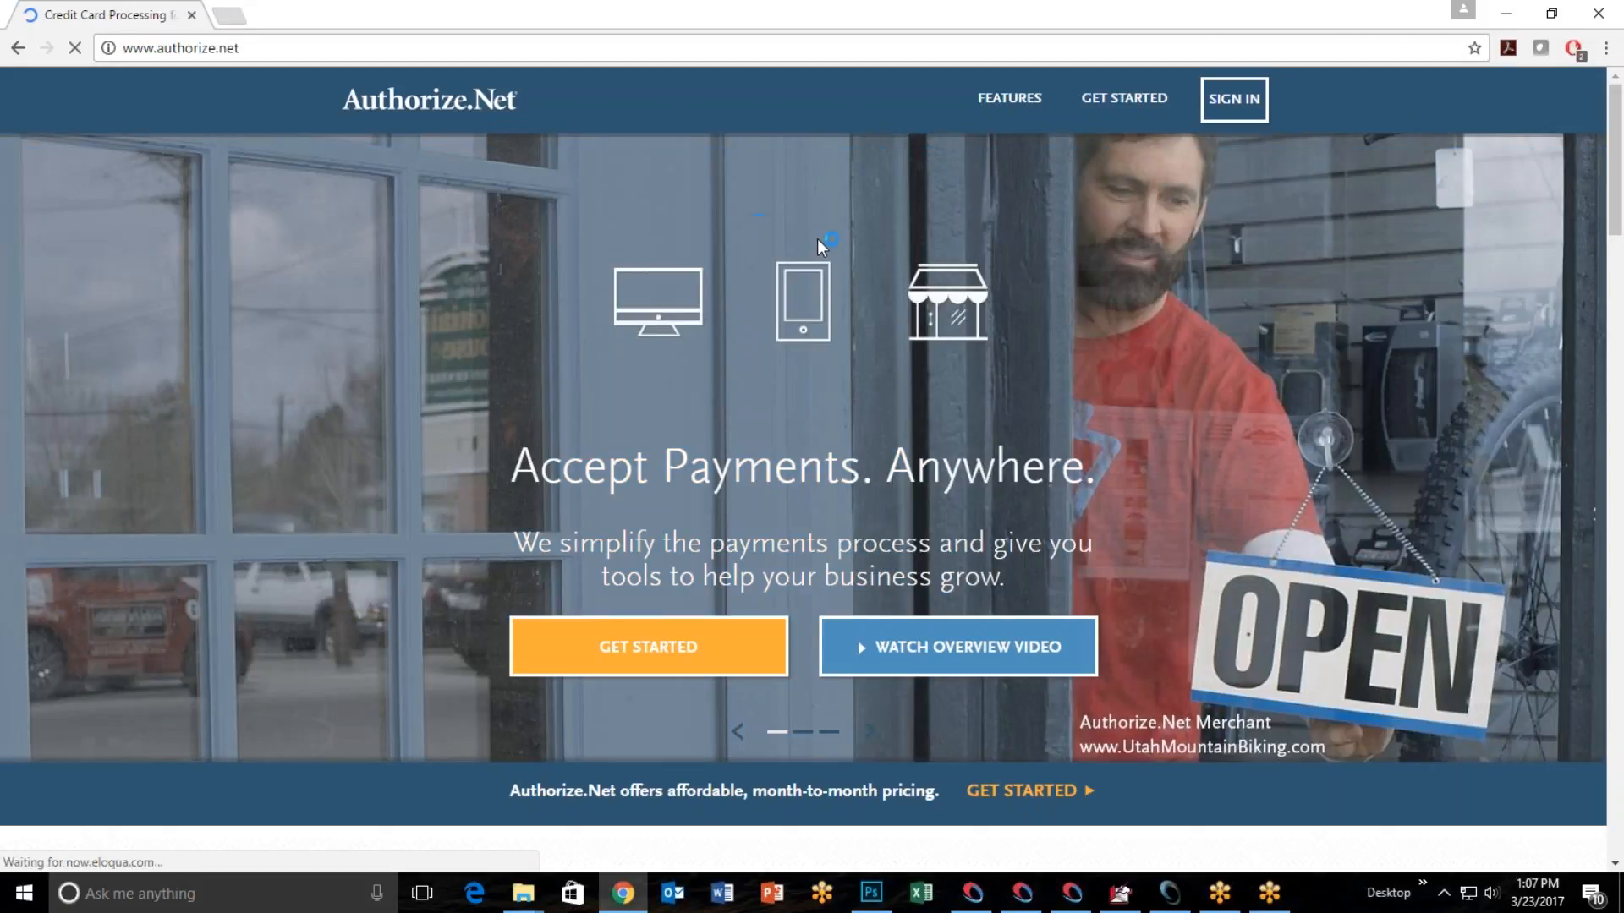
{"action": "left_click", "coordinate": [1215, 106]}
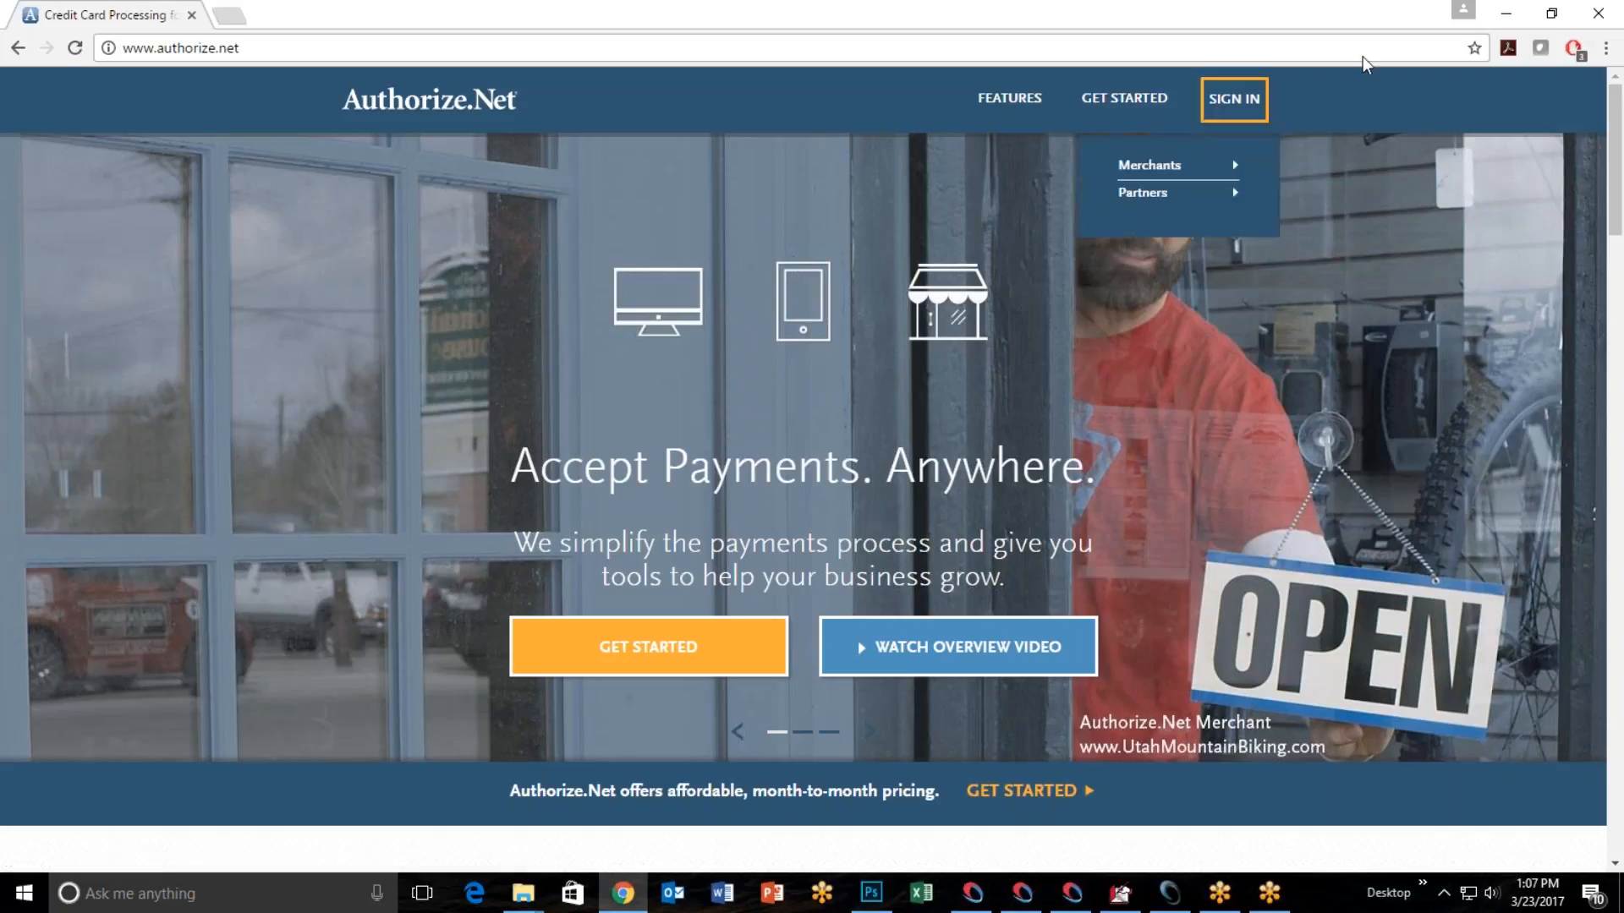
{"action": "left_click", "coordinate": [1506, 14]}
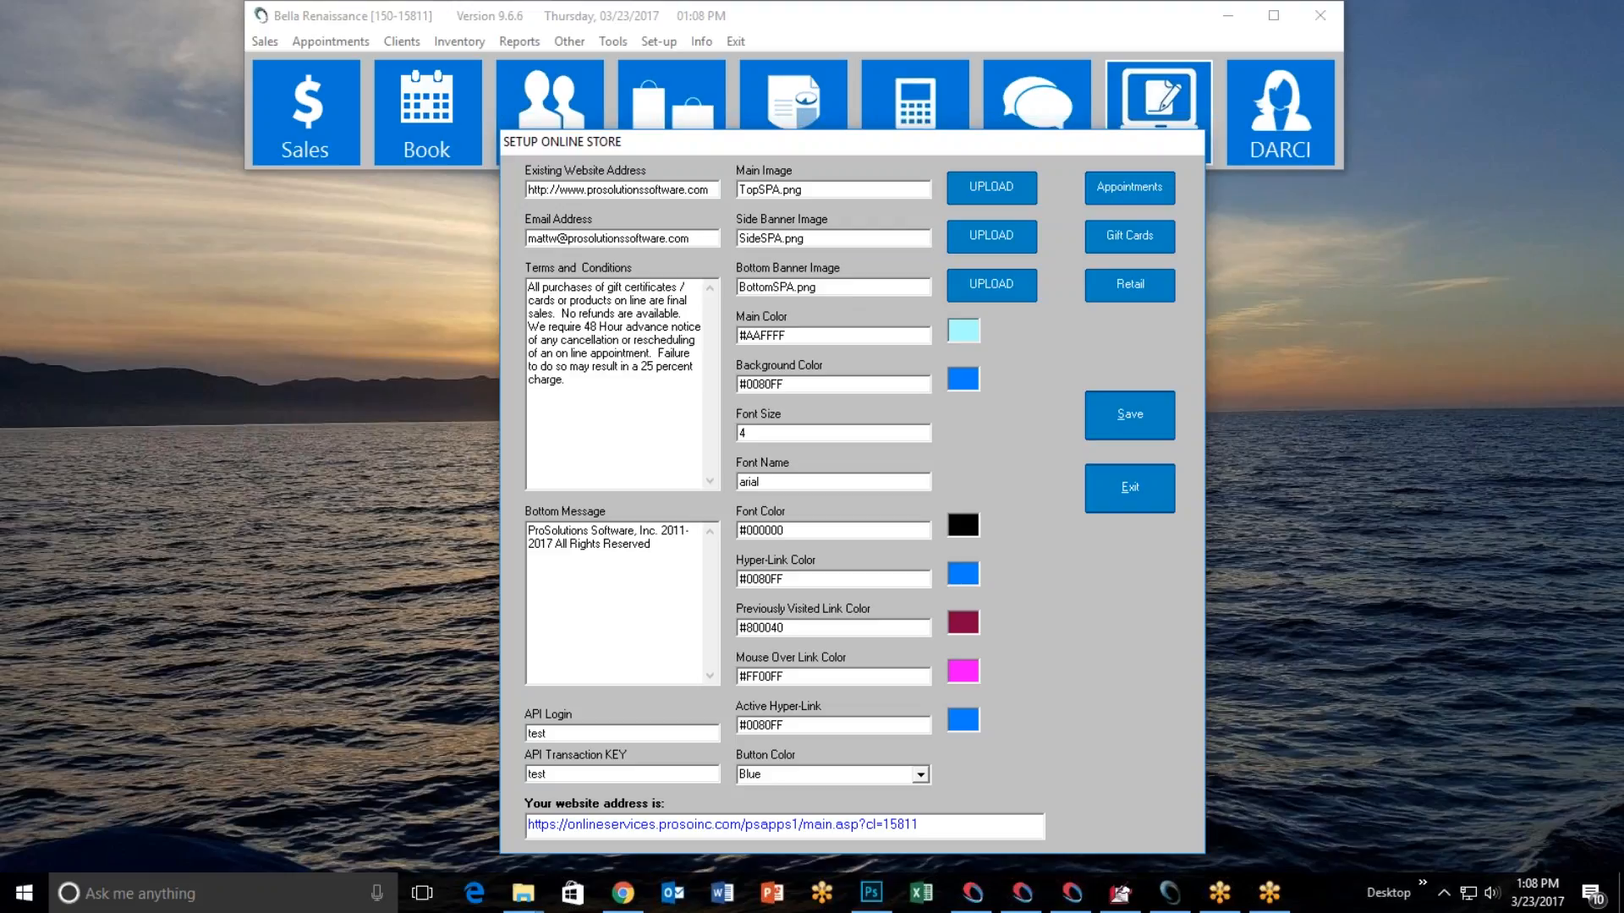
Open the online store's website from its address in the setup and view the whole home page.
{"action": "left_click", "coordinate": [917, 825]}
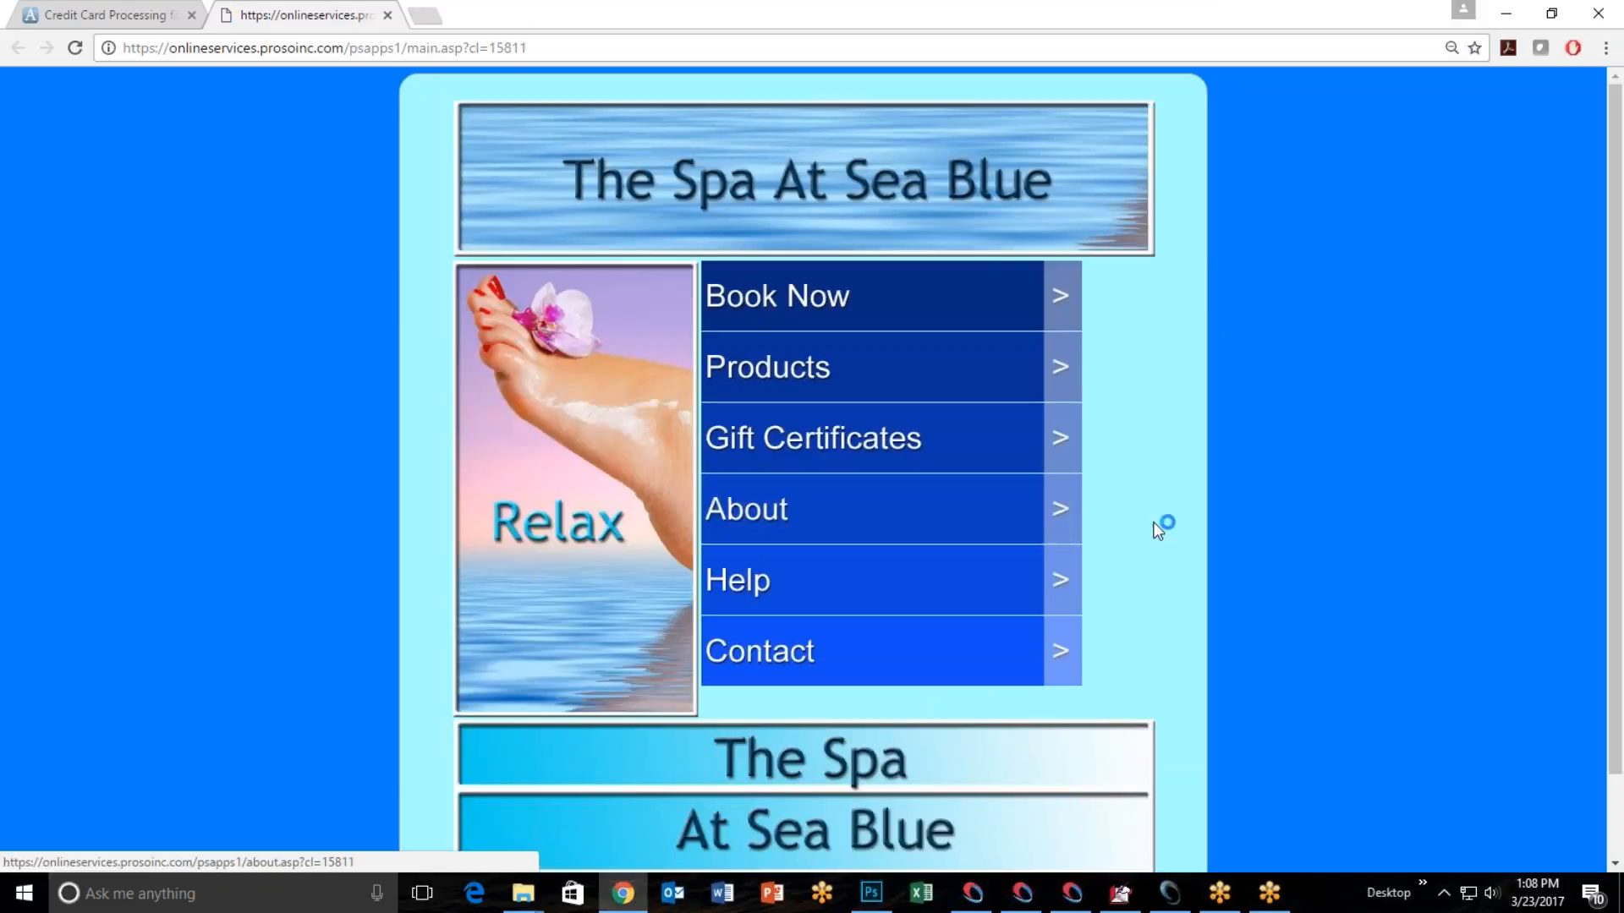
{"action": "key", "text": "ctrl+minus"}
{"action": "key", "text": "ctrl+minus"}
{"action": "key", "text": "ctrl+plus"}
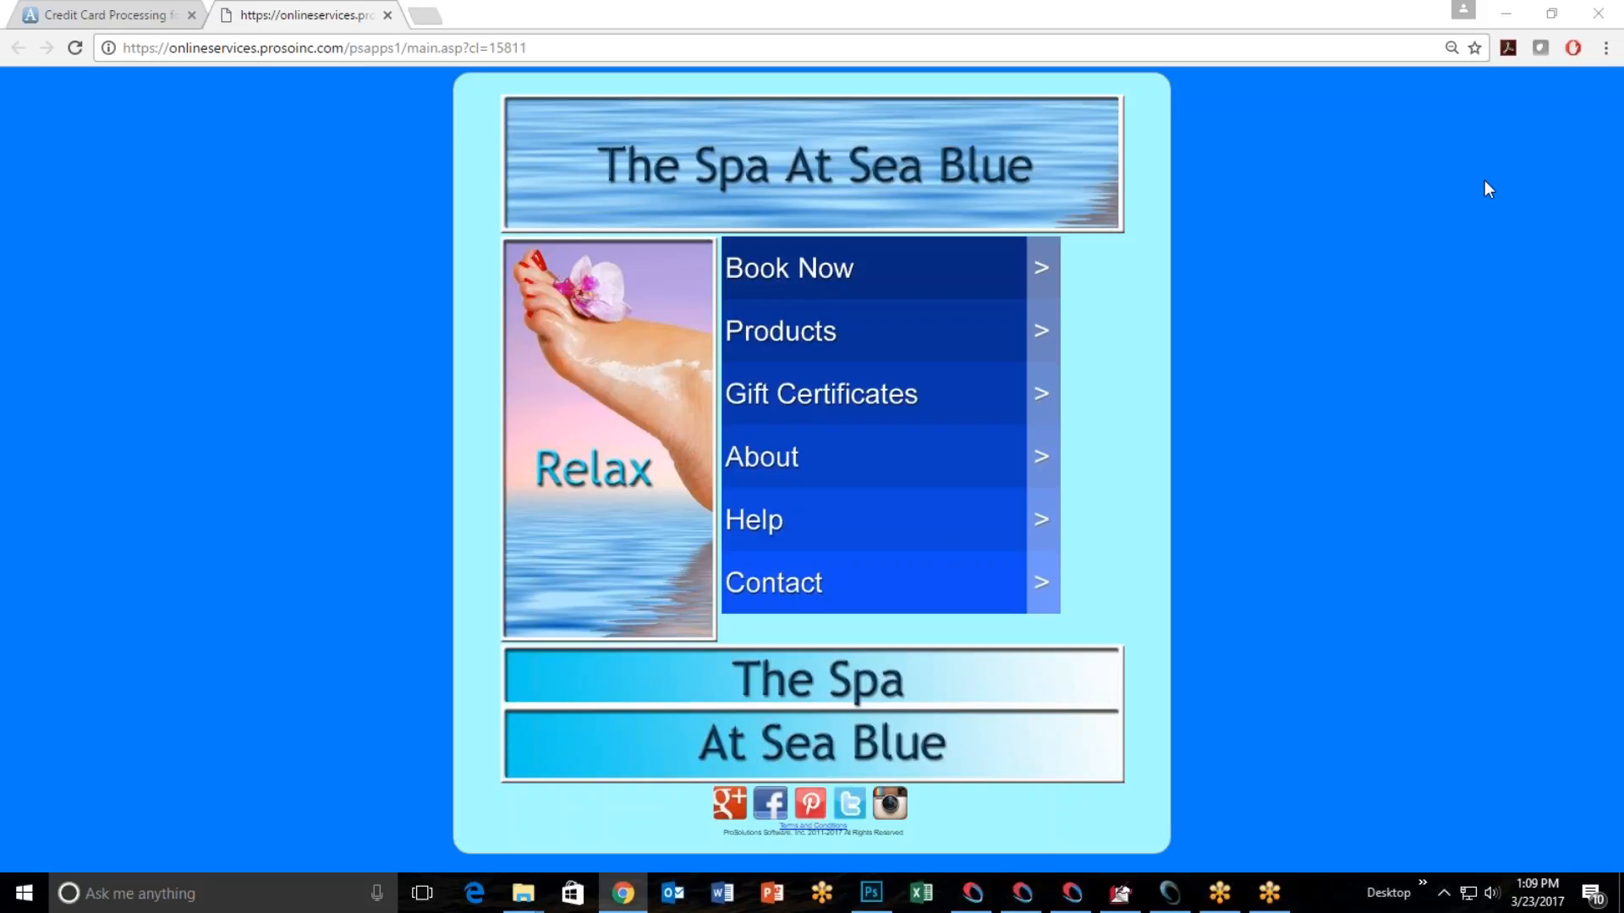
Switch to Outlook and examine the "Intro to Essential Oil Class" email down to its social media links, then return to the store page.
{"action": "key", "text": "alt+Tab"}
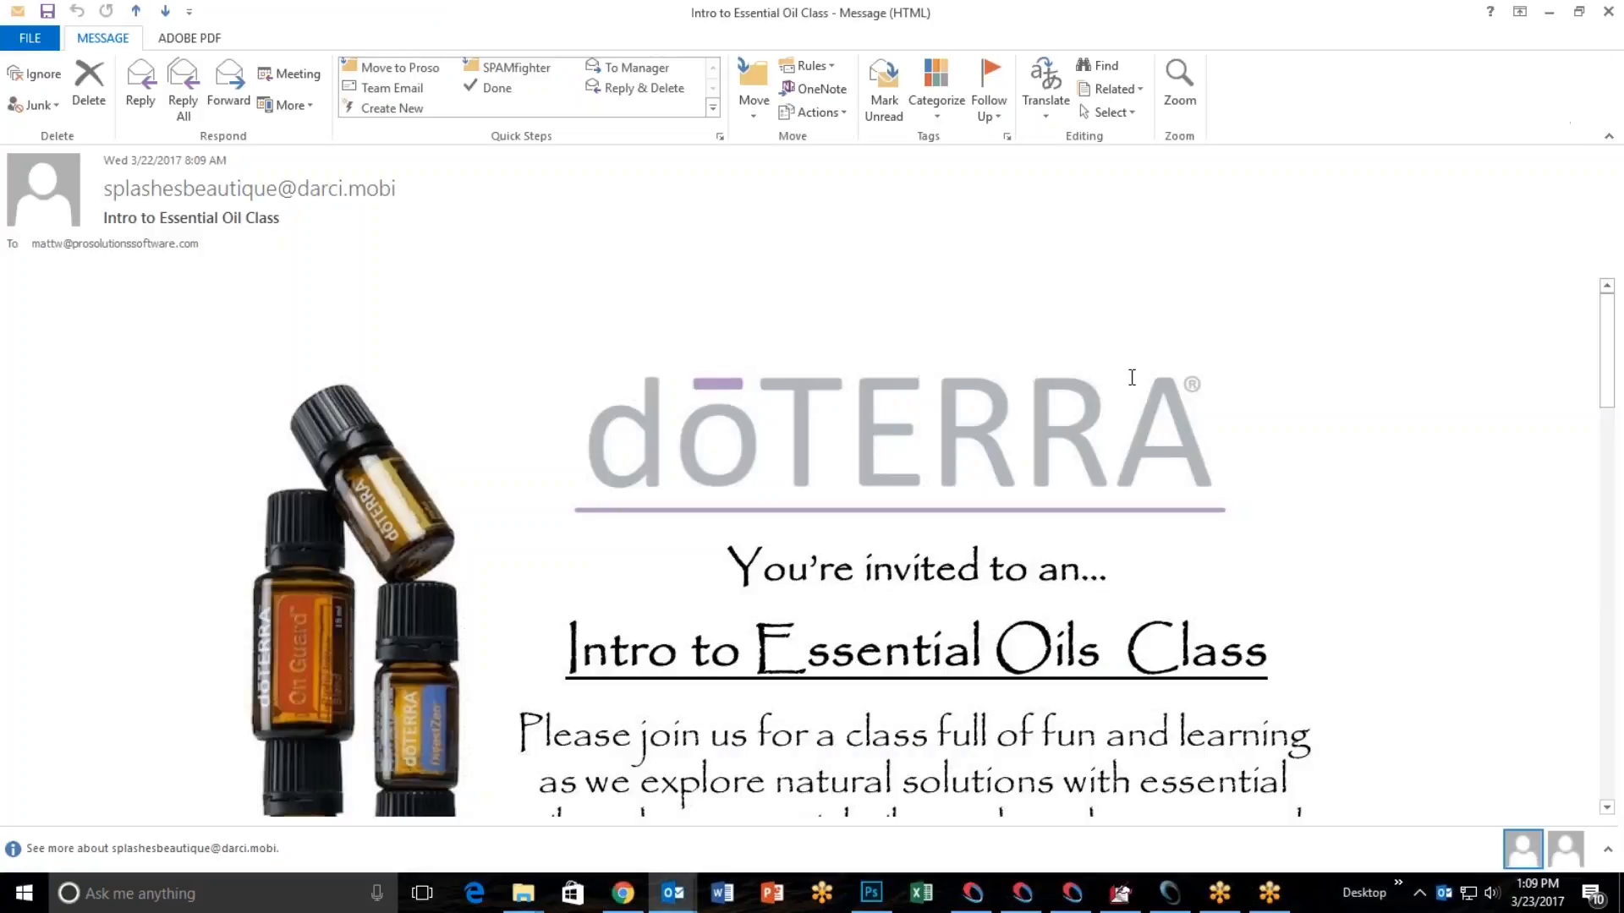
{"action": "scroll", "coordinate": [1117, 381], "scroll_direction": "down", "scroll_amount": 1}
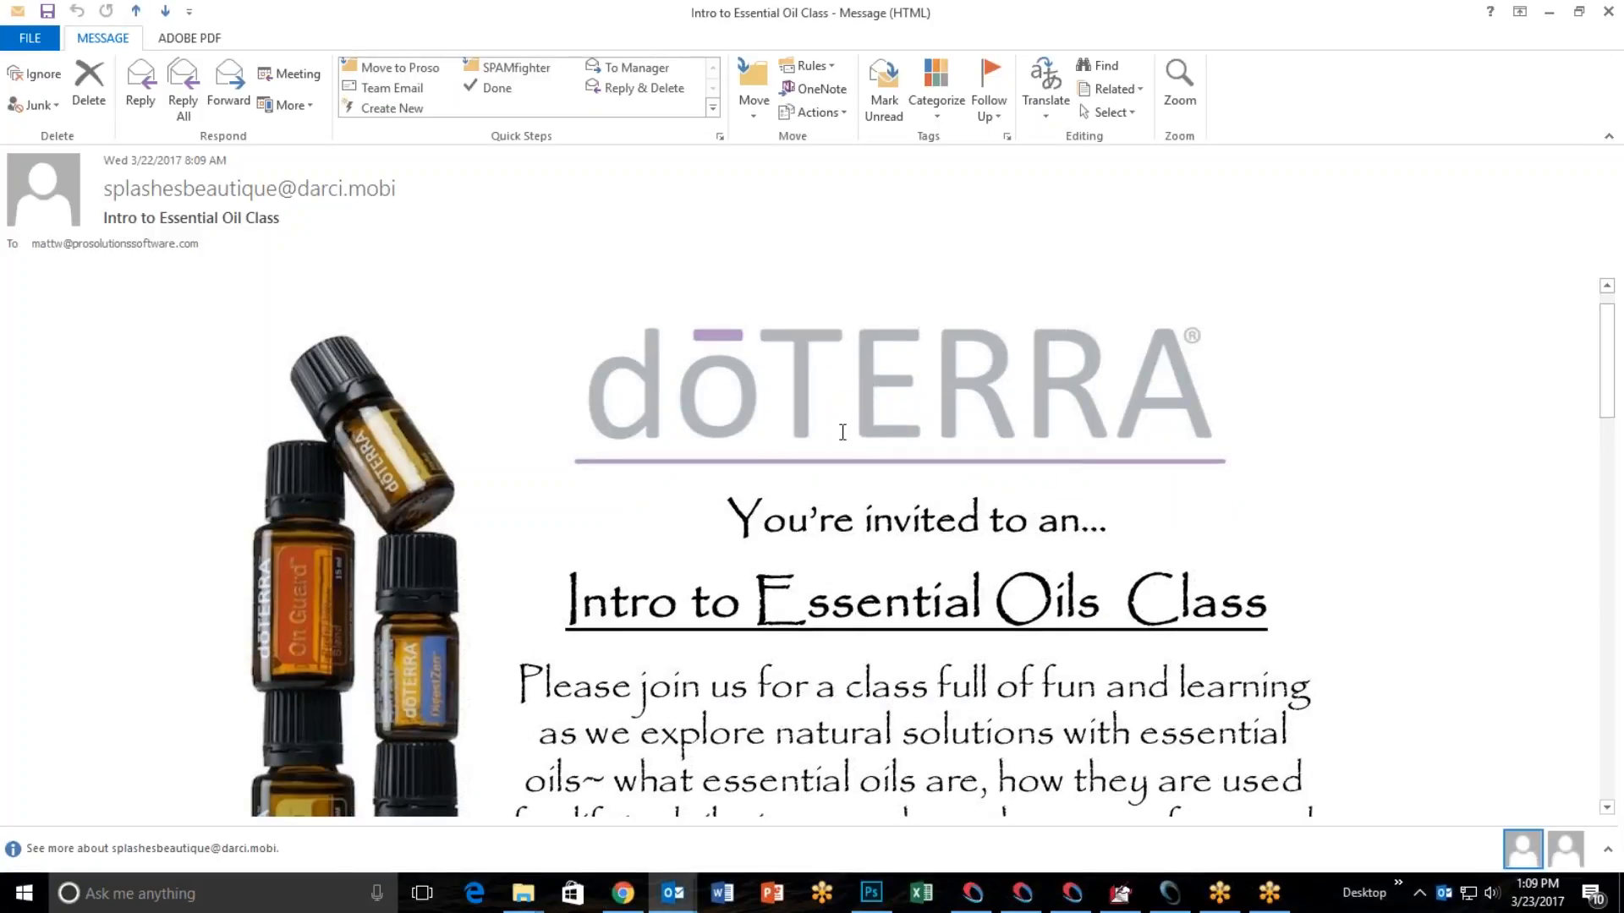
{"action": "scroll", "coordinate": [876, 496], "scroll_direction": "down", "scroll_amount": 4}
{"action": "scroll", "coordinate": [909, 517], "scroll_direction": "down", "scroll_amount": 4}
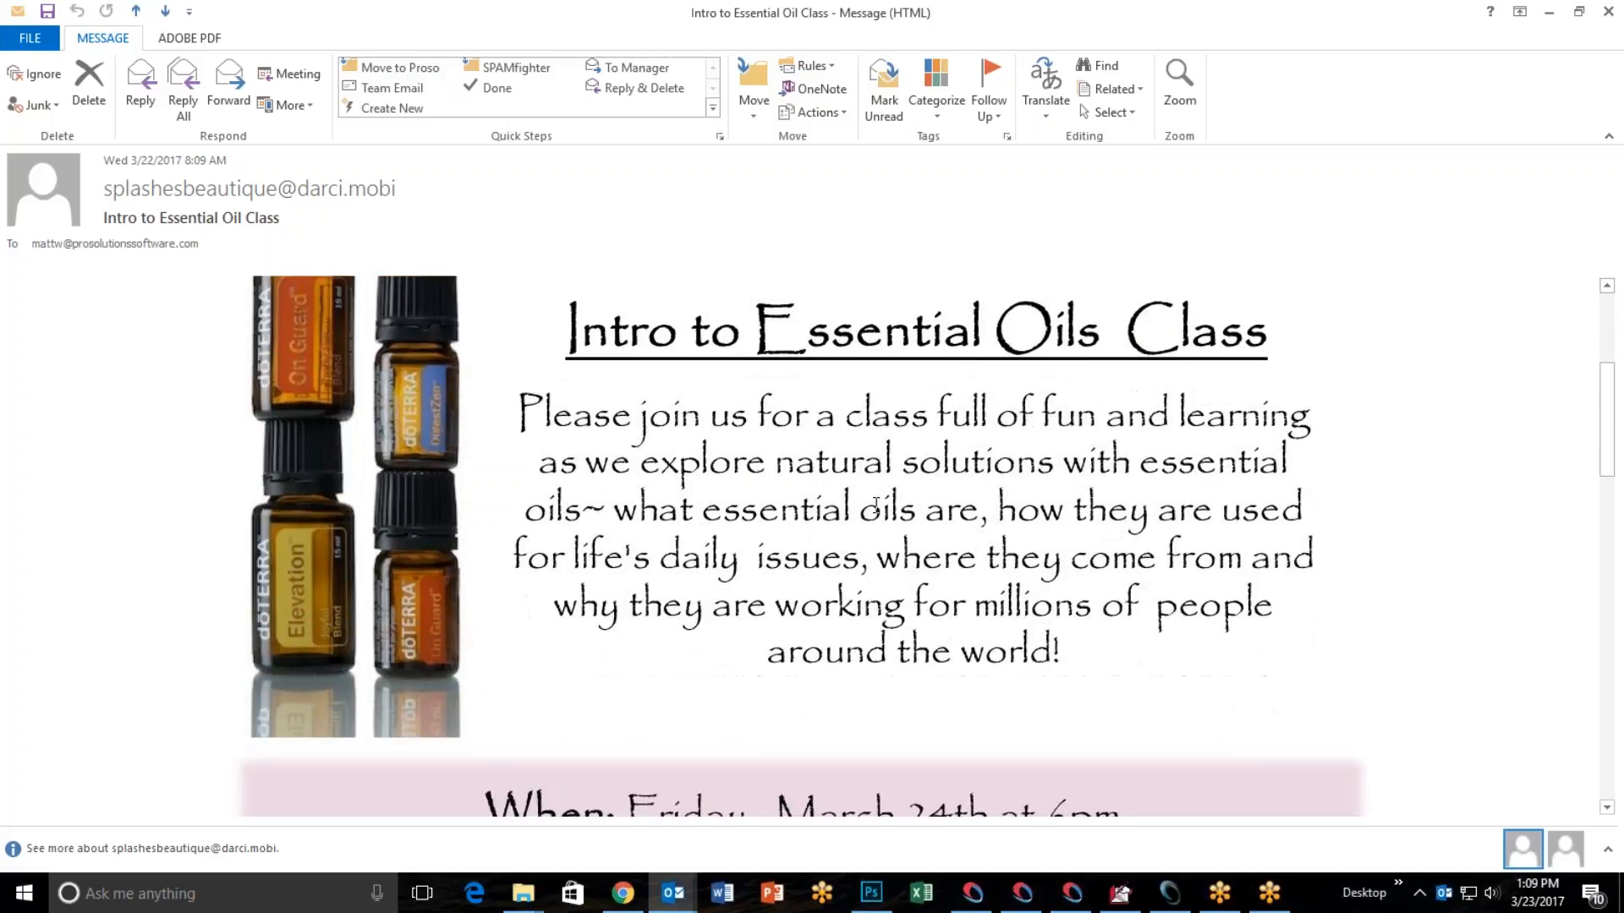
{"action": "scroll", "coordinate": [910, 504], "scroll_direction": "up", "scroll_amount": 7}
{"action": "scroll", "coordinate": [913, 490], "scroll_direction": "down", "scroll_amount": 7}
{"action": "scroll", "coordinate": [922, 498], "scroll_direction": "down", "scroll_amount": 11}
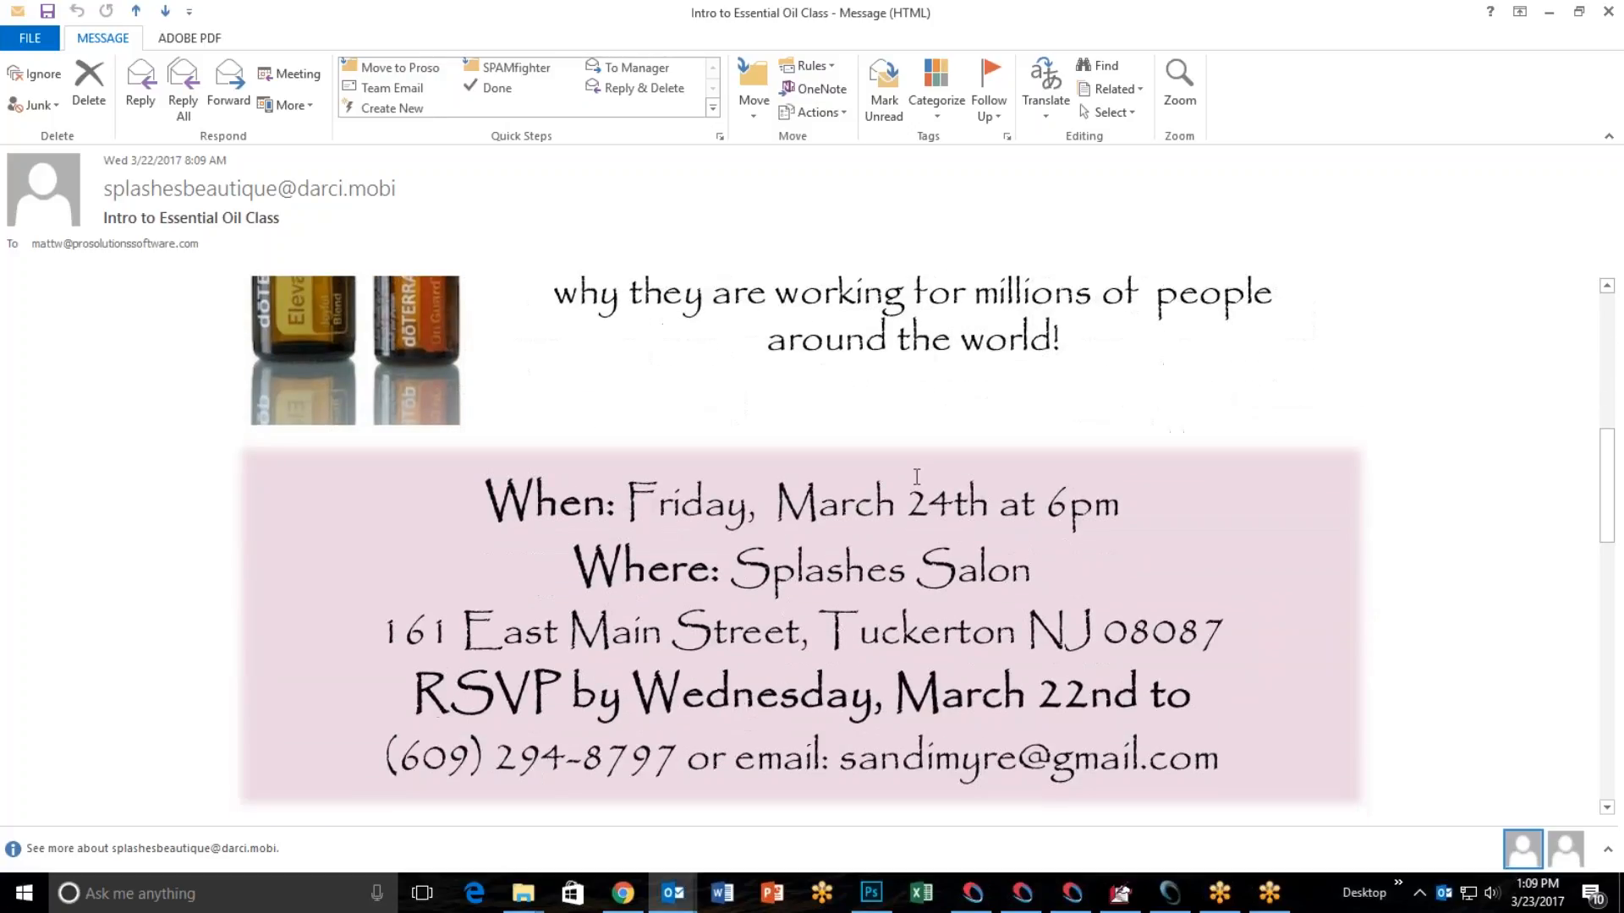
{"action": "scroll", "coordinate": [934, 519], "scroll_direction": "down", "scroll_amount": 9}
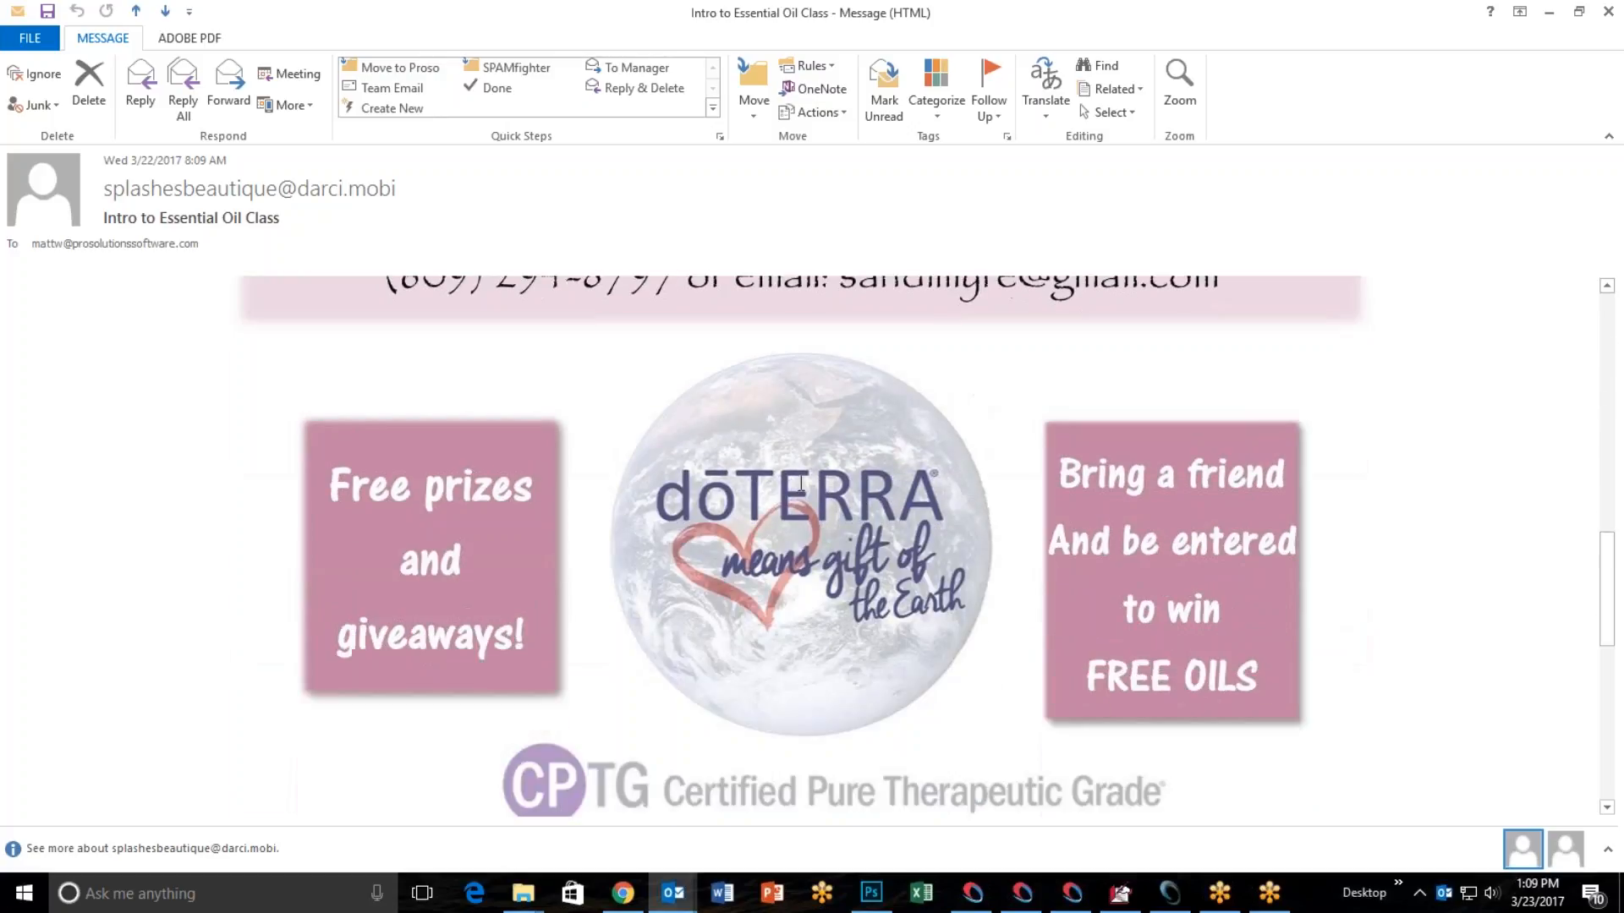
{"action": "scroll", "coordinate": [949, 617], "scroll_direction": "down", "scroll_amount": 9}
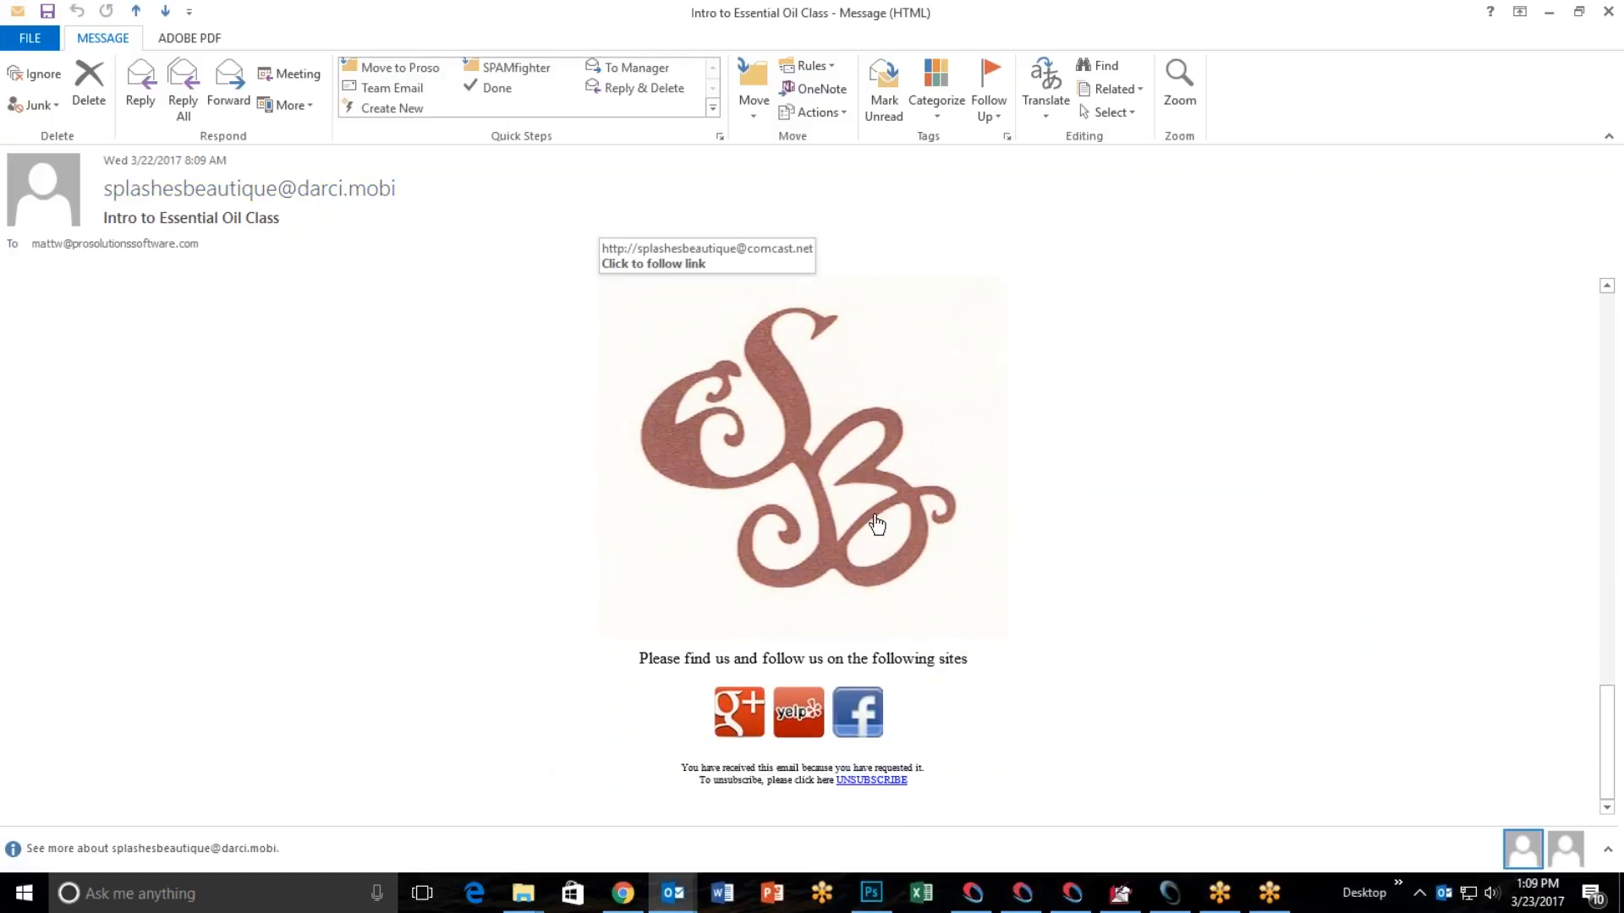
{"action": "scroll", "coordinate": [985, 622], "scroll_direction": "up", "scroll_amount": 10}
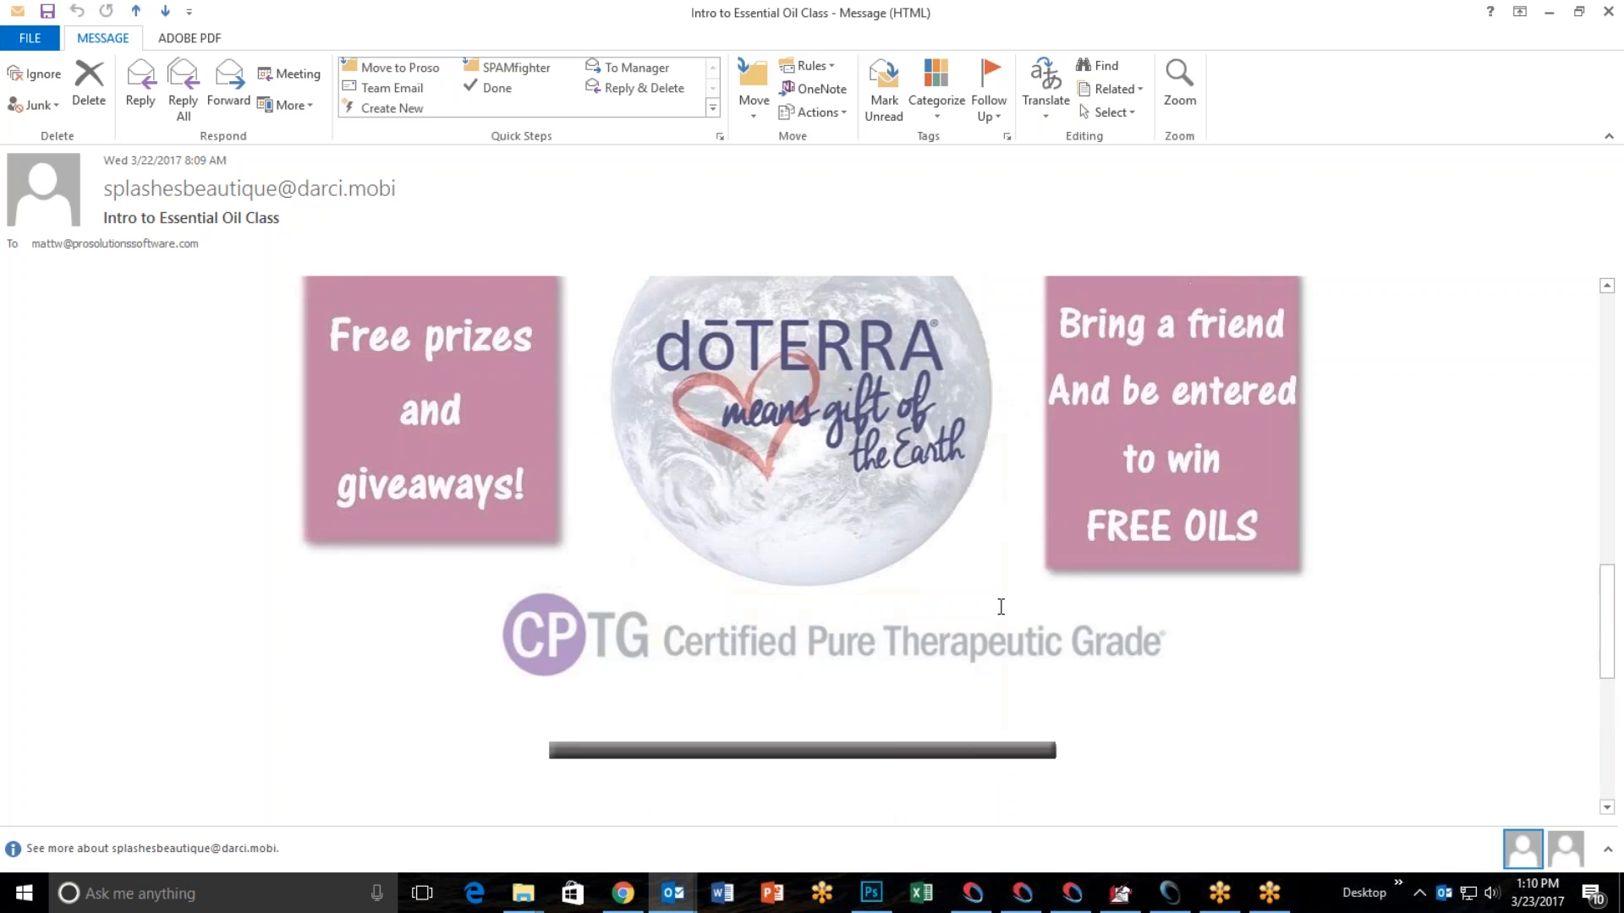
{"action": "scroll", "coordinate": [1000, 534], "scroll_direction": "up", "scroll_amount": 10}
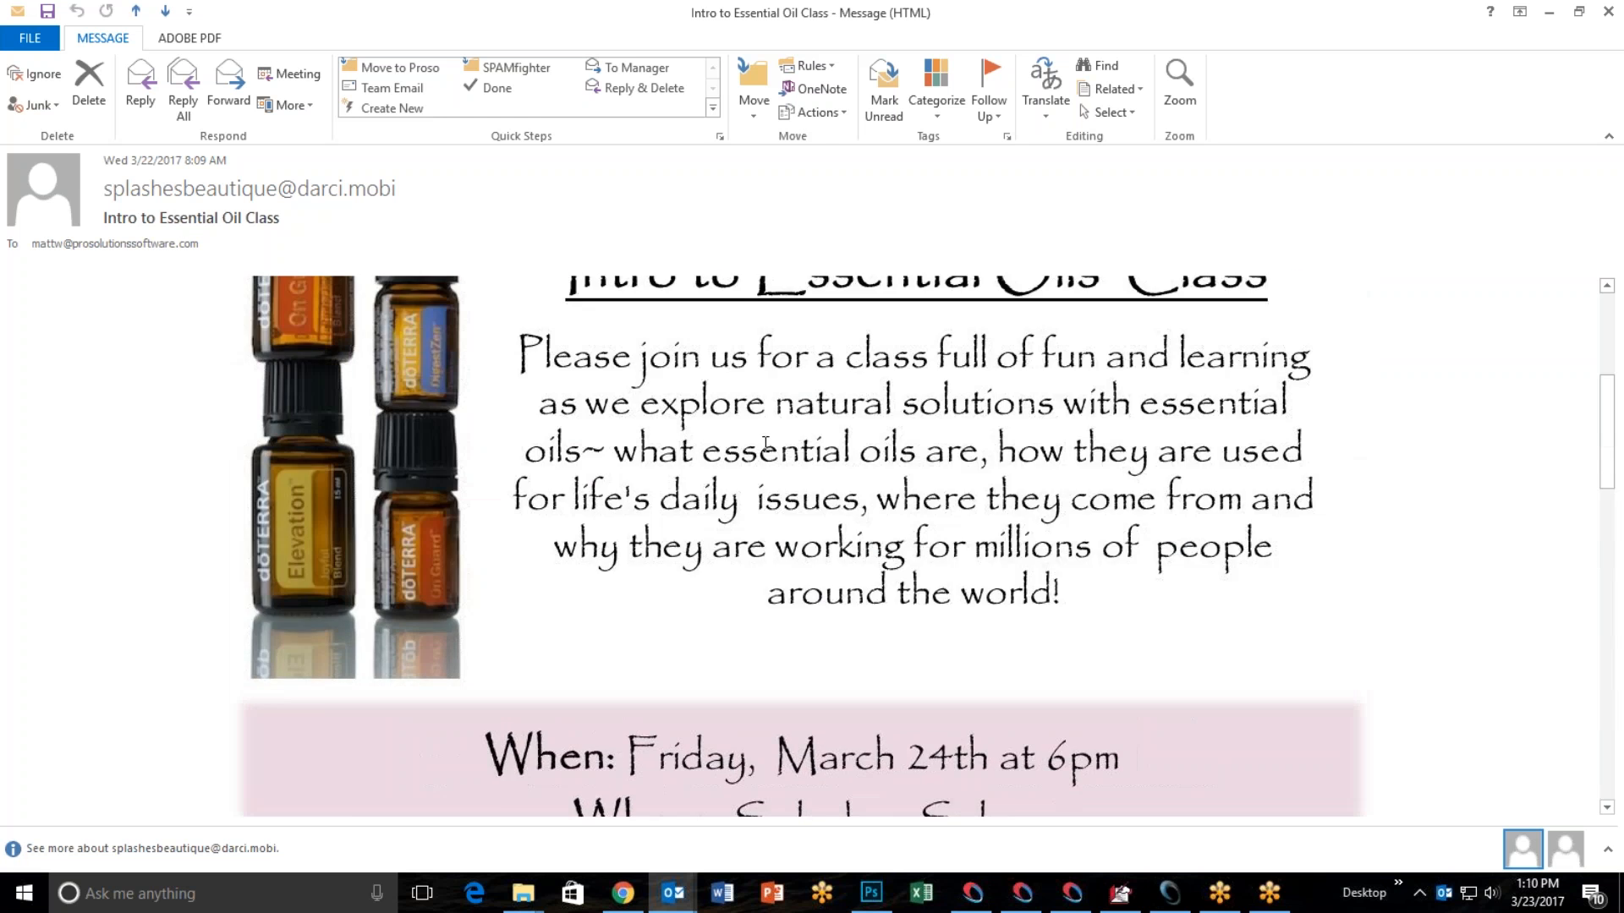
{"action": "scroll", "coordinate": [816, 483], "scroll_direction": "down", "scroll_amount": 10}
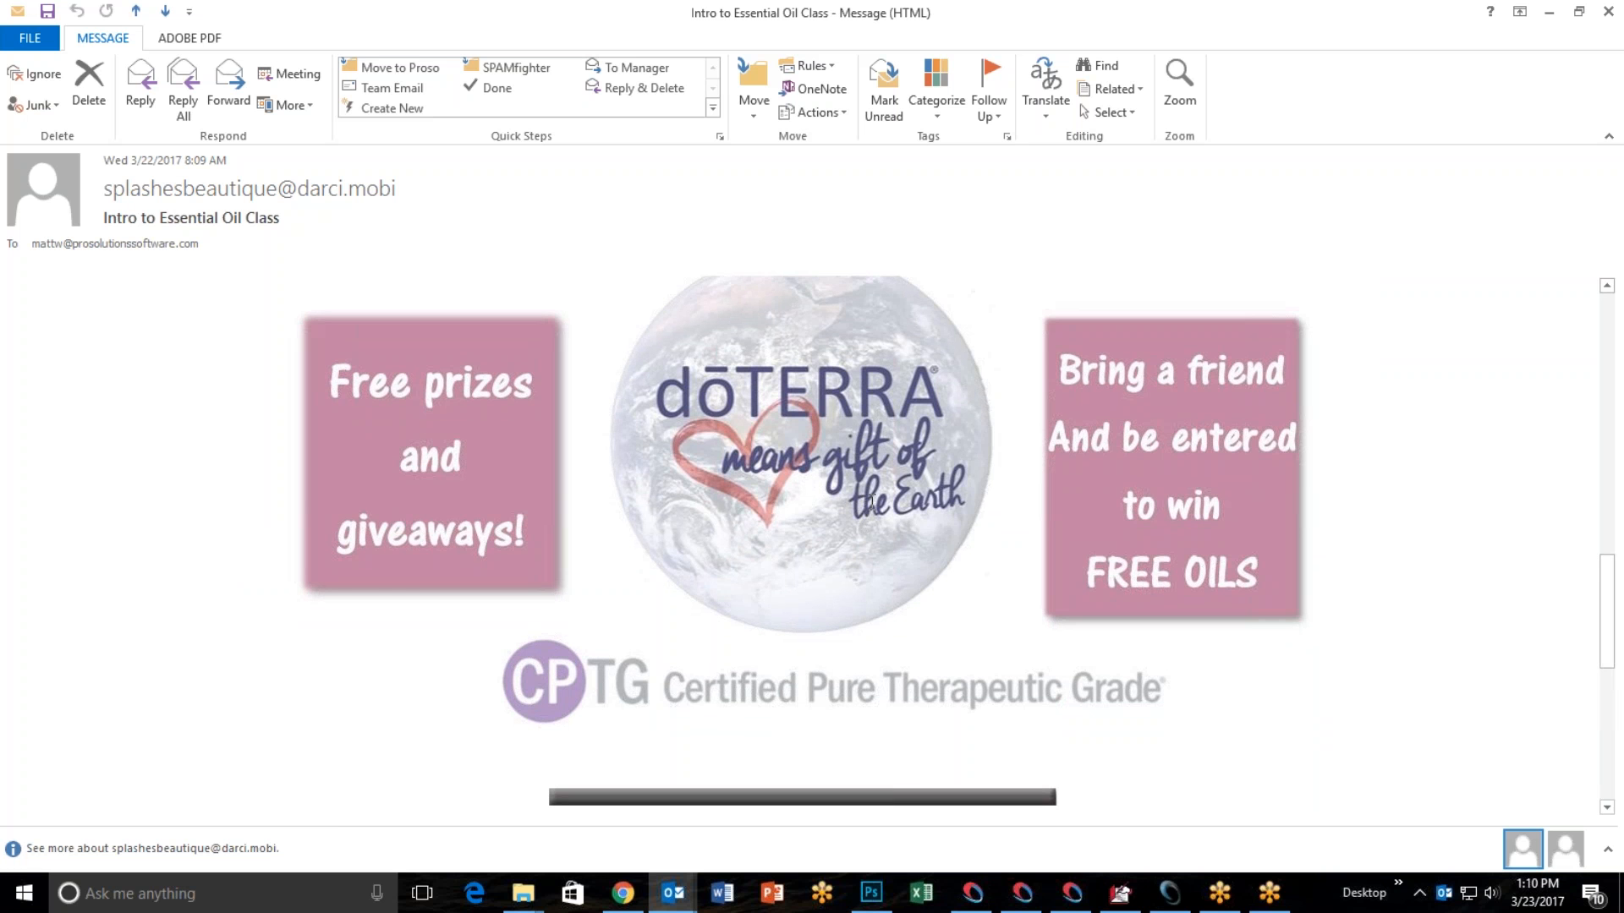
{"action": "scroll", "coordinate": [875, 497], "scroll_direction": "up", "scroll_amount": 10}
{"action": "scroll", "coordinate": [879, 493], "scroll_direction": "down", "scroll_amount": 10}
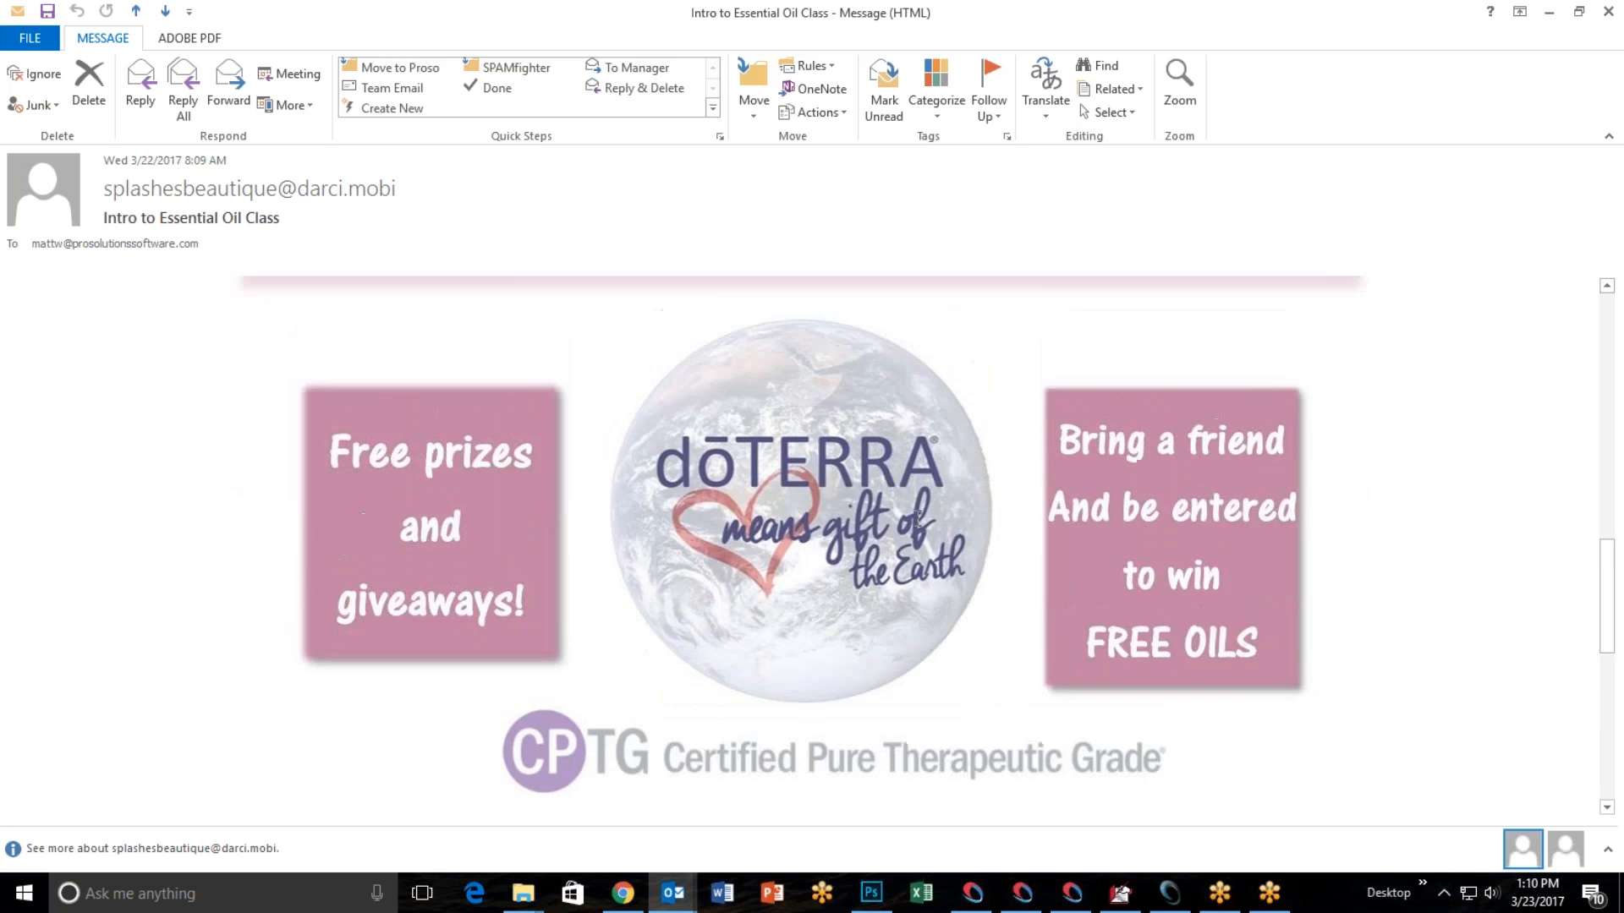
{"action": "scroll", "coordinate": [919, 517], "scroll_direction": "up", "scroll_amount": 10}
{"action": "left_click", "coordinate": [1549, 16]}
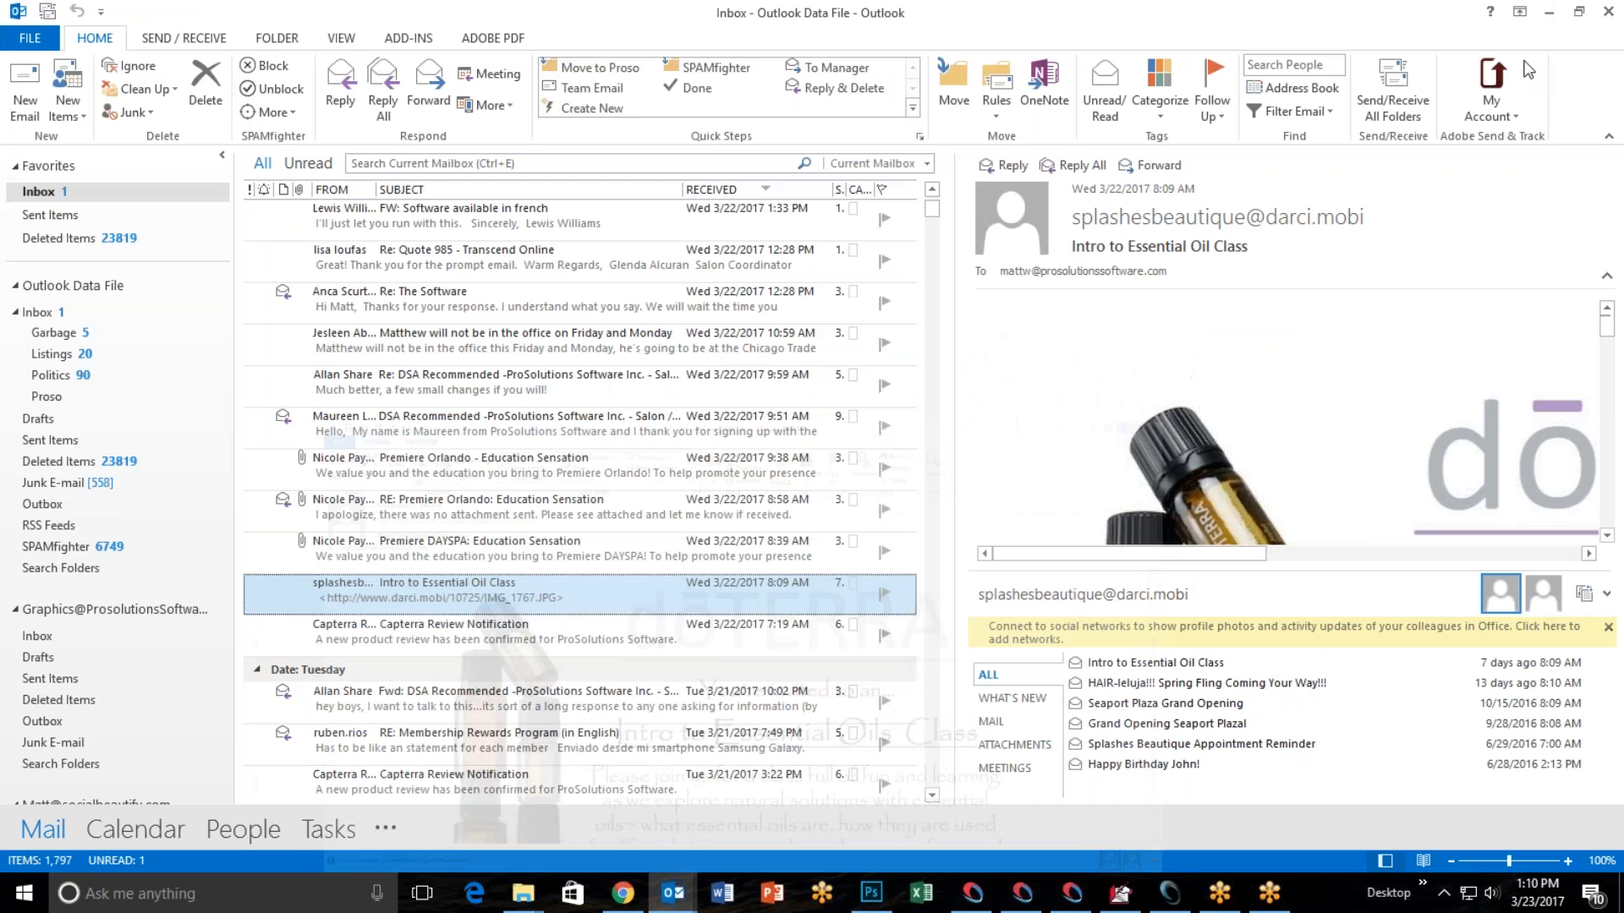
{"action": "left_click", "coordinate": [1550, 16]}
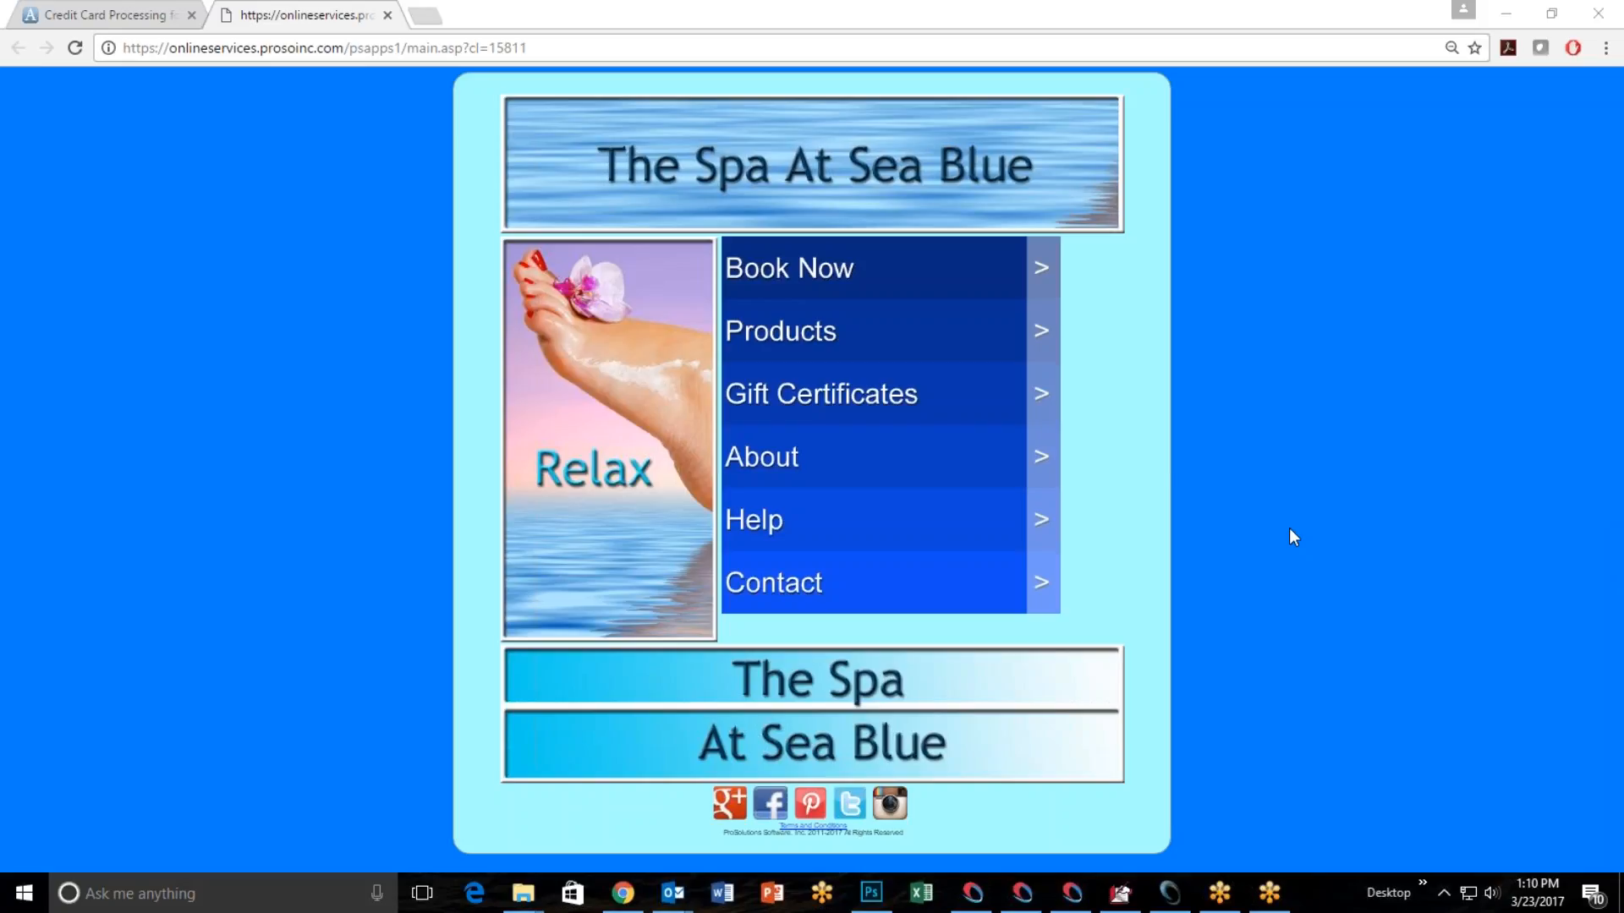
Switch to Photoshop and check the image size settings of PearlogoX.psd without changing them.
{"action": "left_click", "coordinate": [871, 892]}
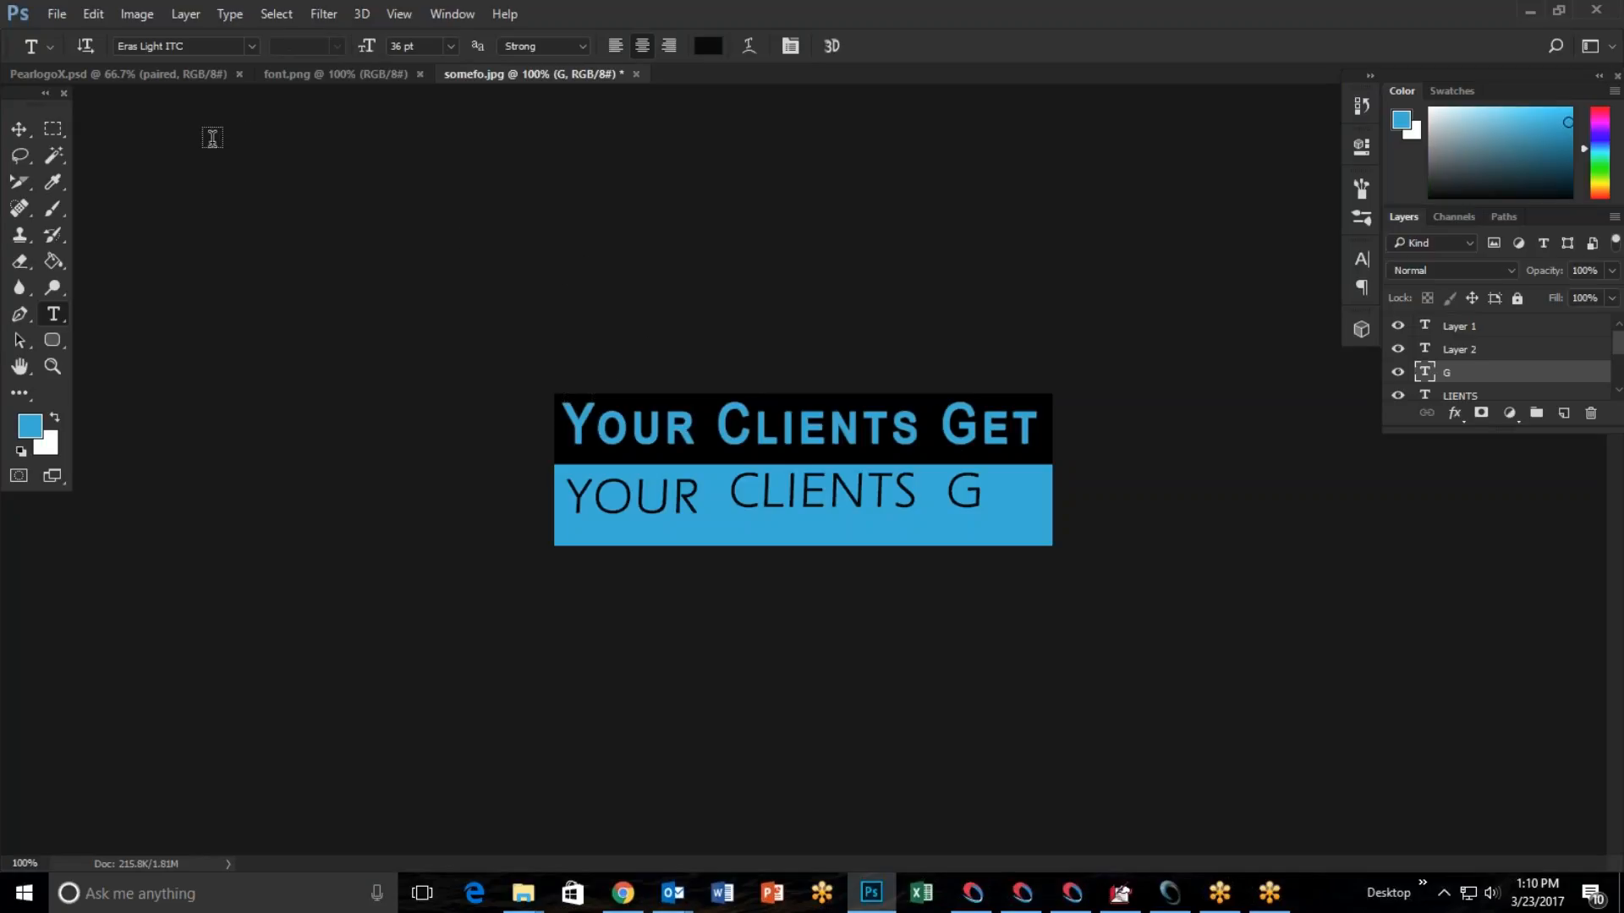
{"action": "left_click", "coordinate": [119, 75]}
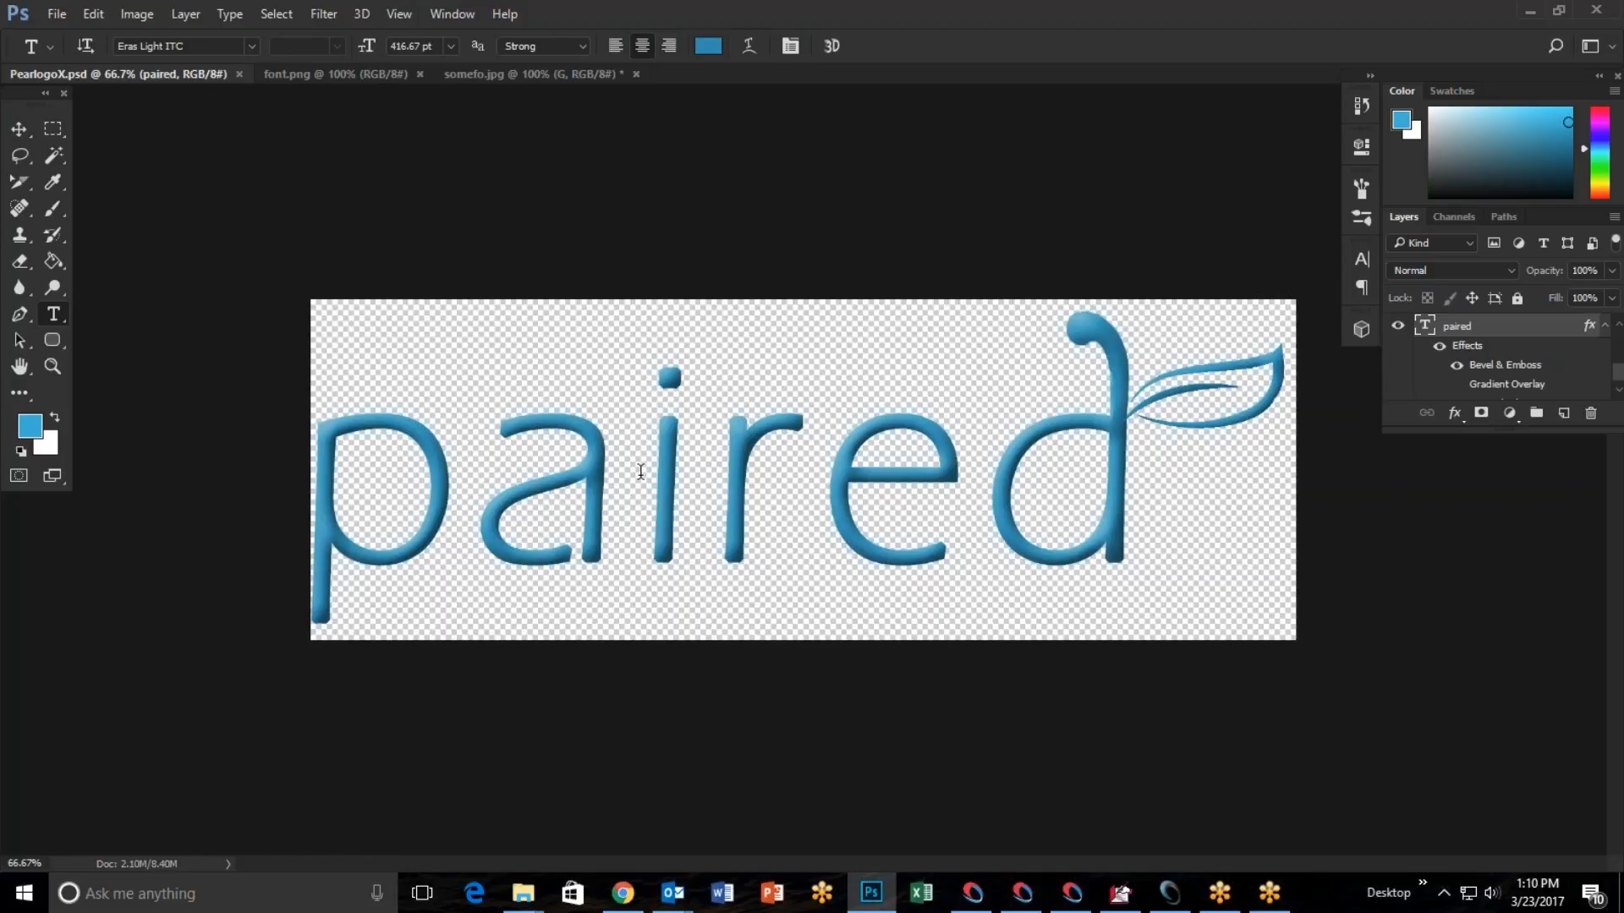
{"action": "left_click", "coordinate": [142, 15]}
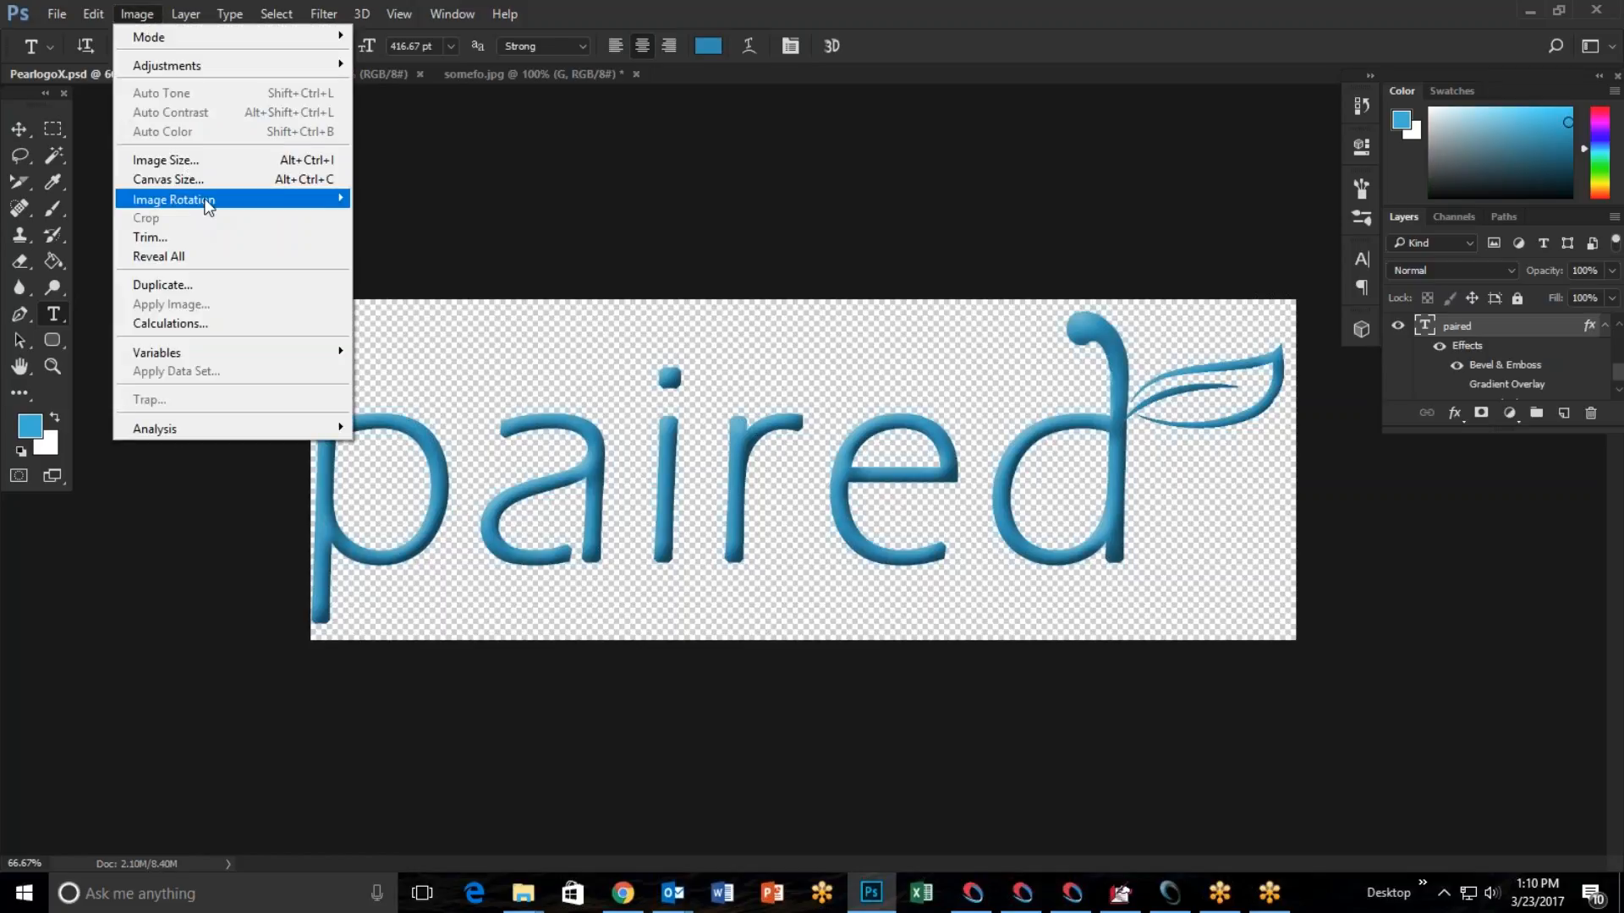
{"action": "left_click", "coordinate": [169, 160]}
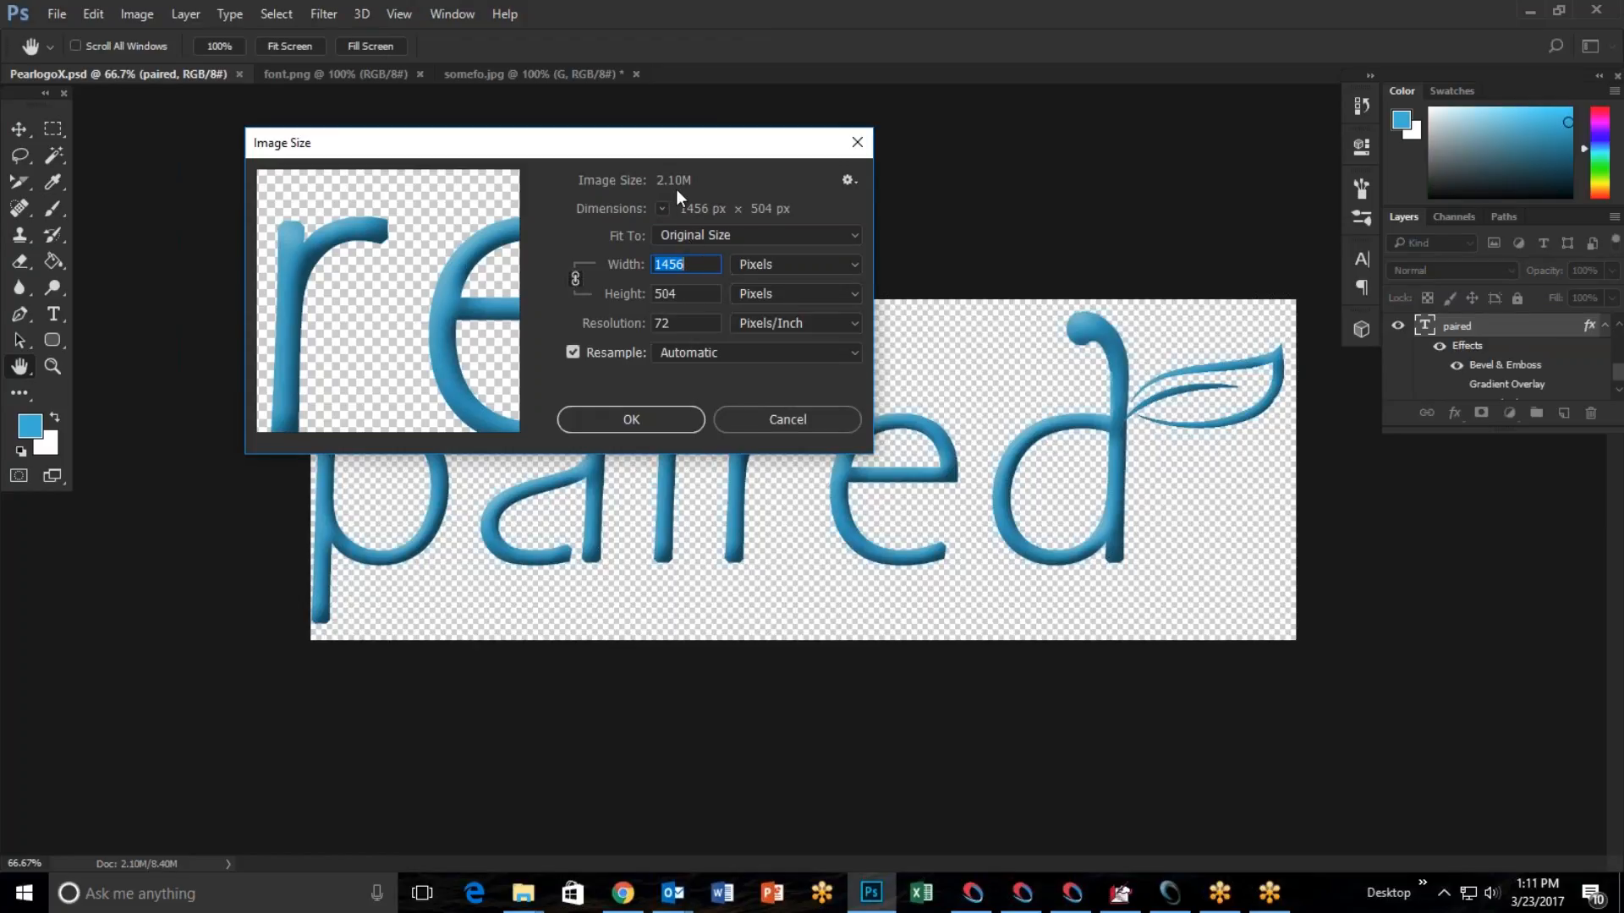
{"action": "left_click", "coordinate": [784, 420]}
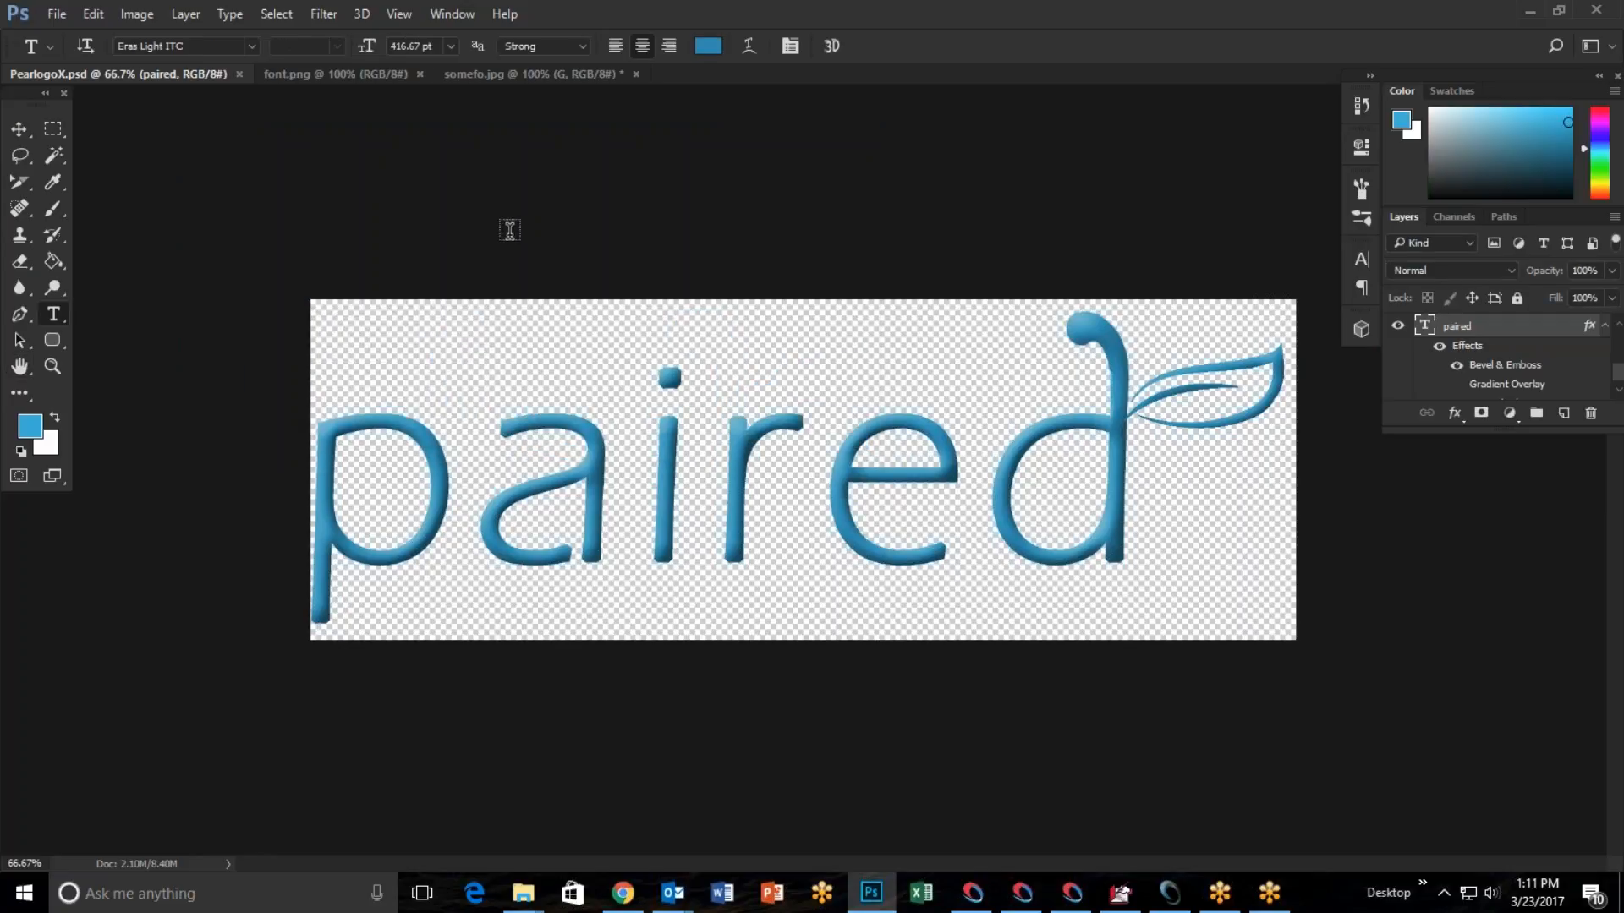
Flatten the PearlogoX.psd logo image into a single layer.
{"action": "left_click", "coordinate": [185, 13]}
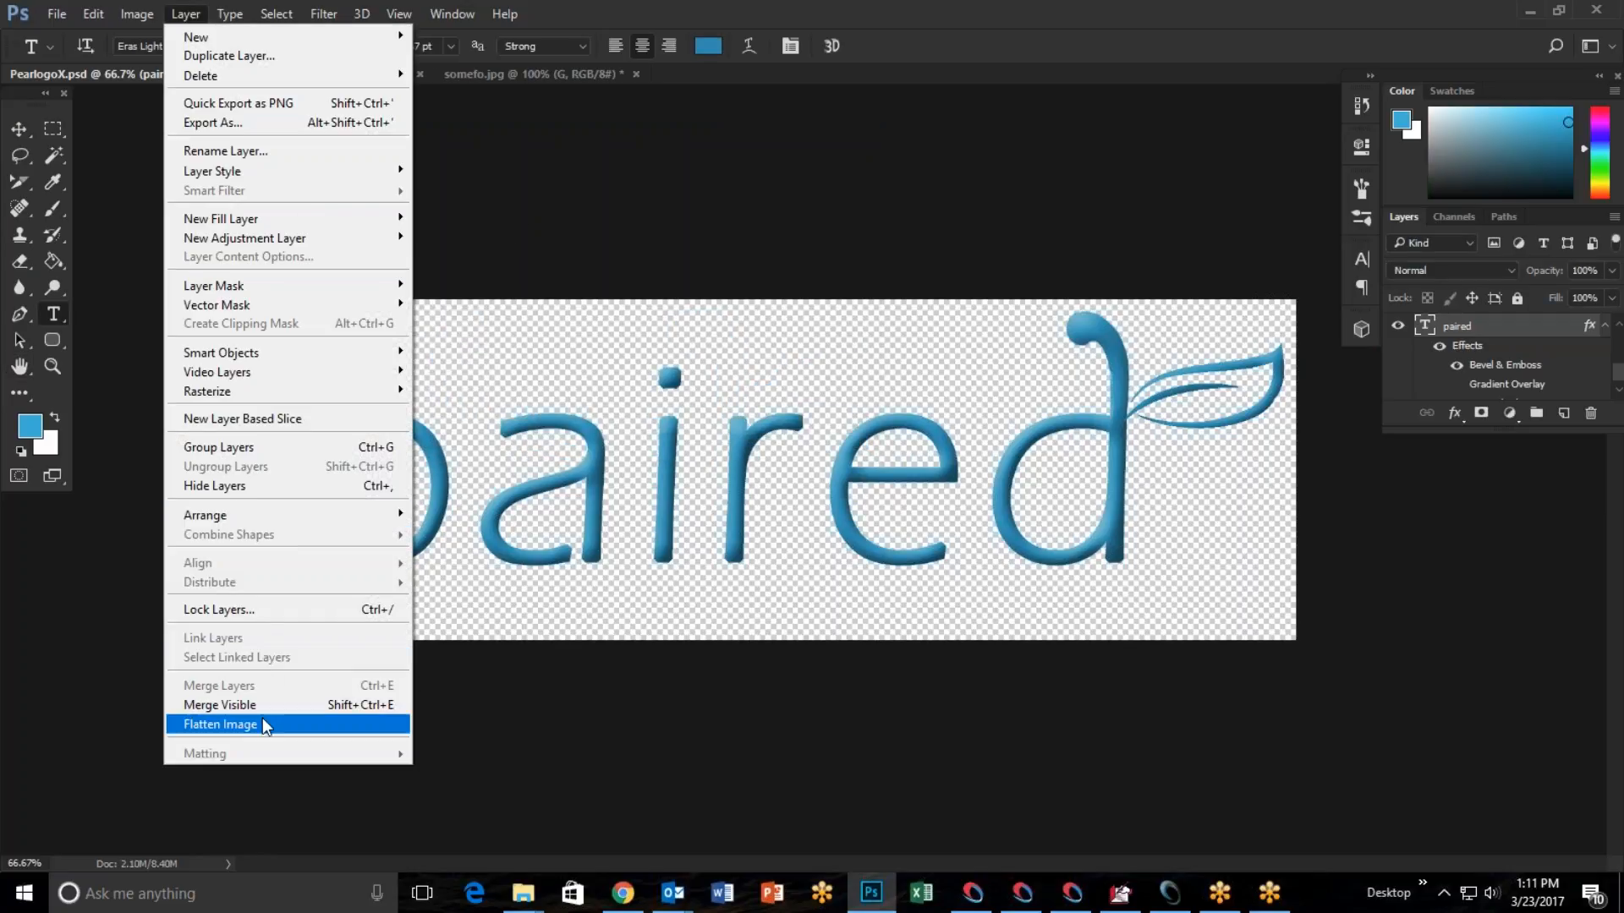
{"action": "left_click", "coordinate": [265, 725]}
Try to save the flattened logo as PearlogoX.jpg in JPEG format, then return to the store page in Chrome.
{"action": "left_click", "coordinate": [55, 13]}
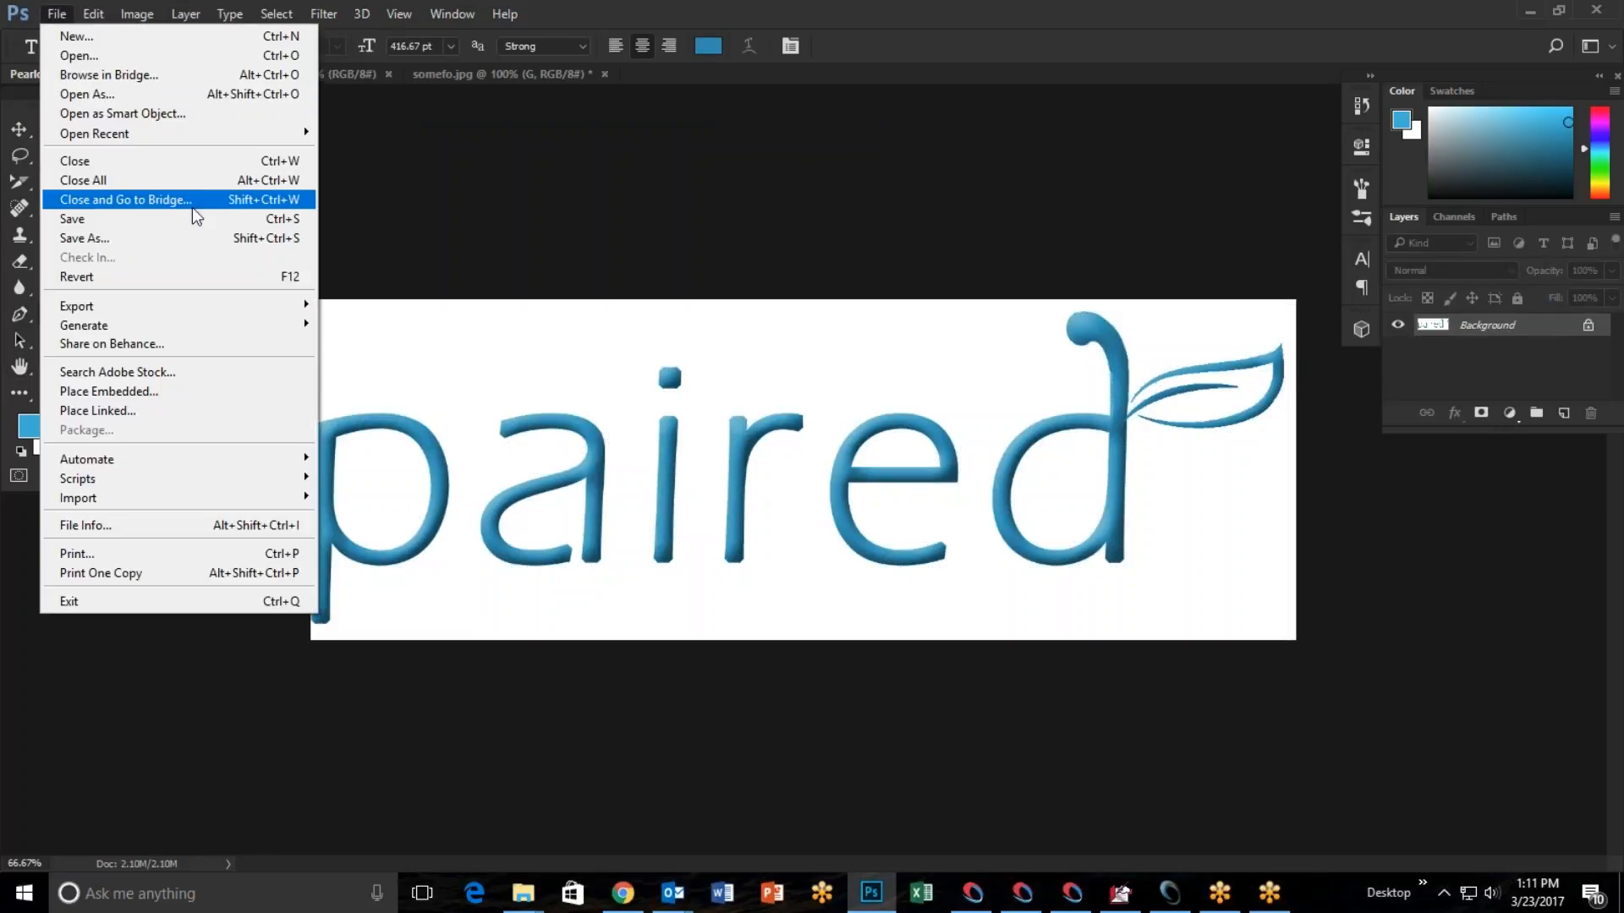
{"action": "left_click", "coordinate": [190, 246]}
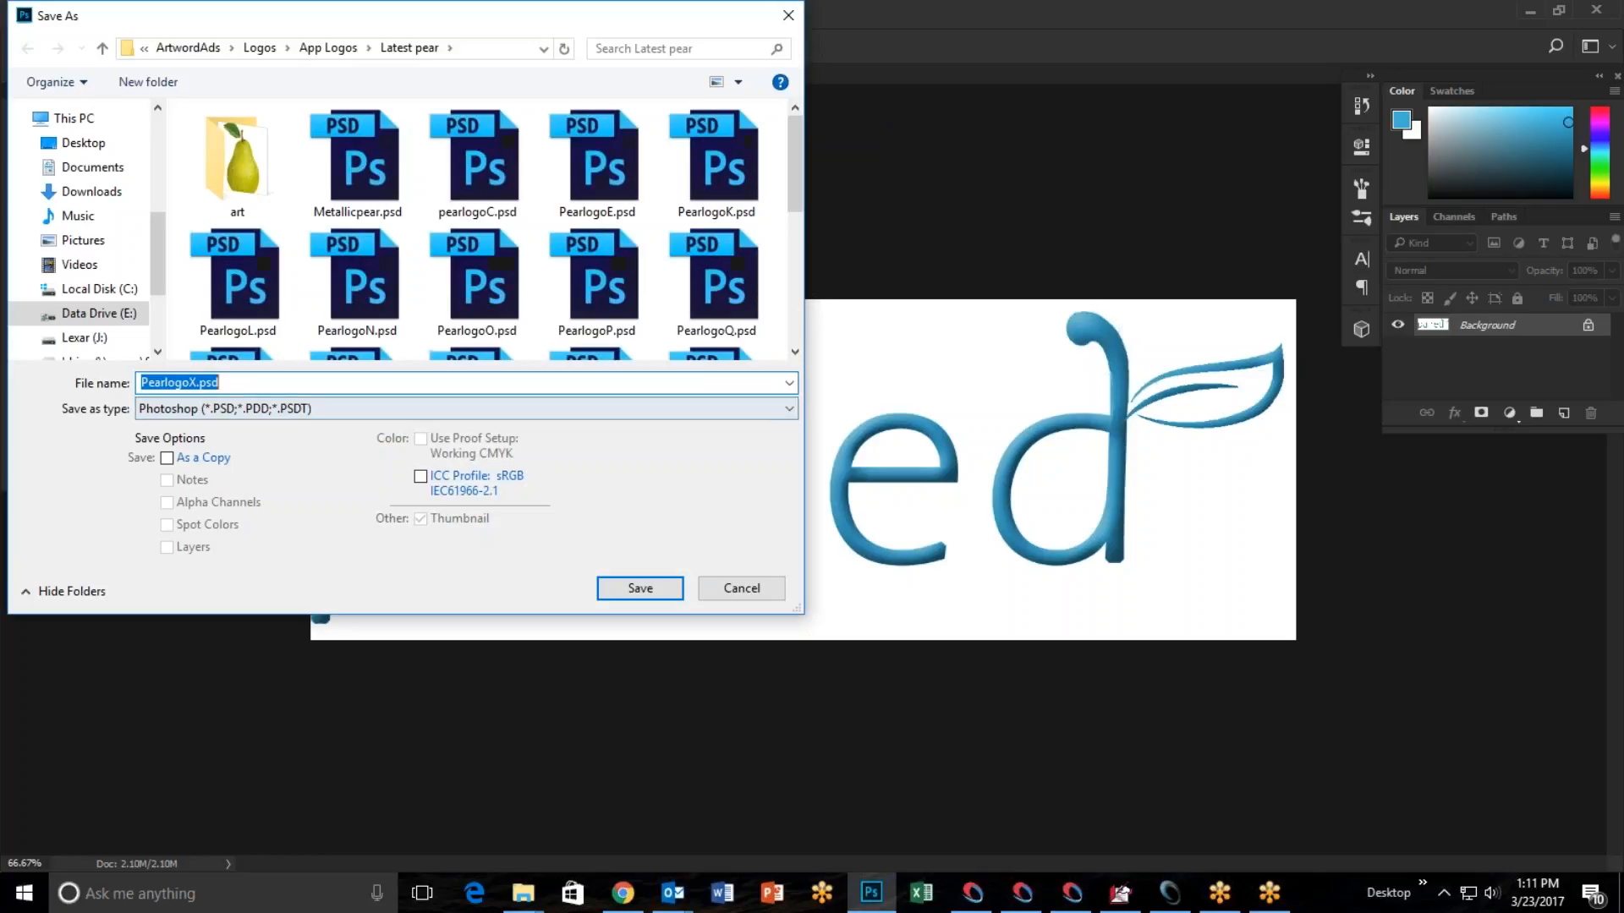
{"action": "left_click", "coordinate": [786, 408]}
{"action": "left_click", "coordinate": [546, 563]}
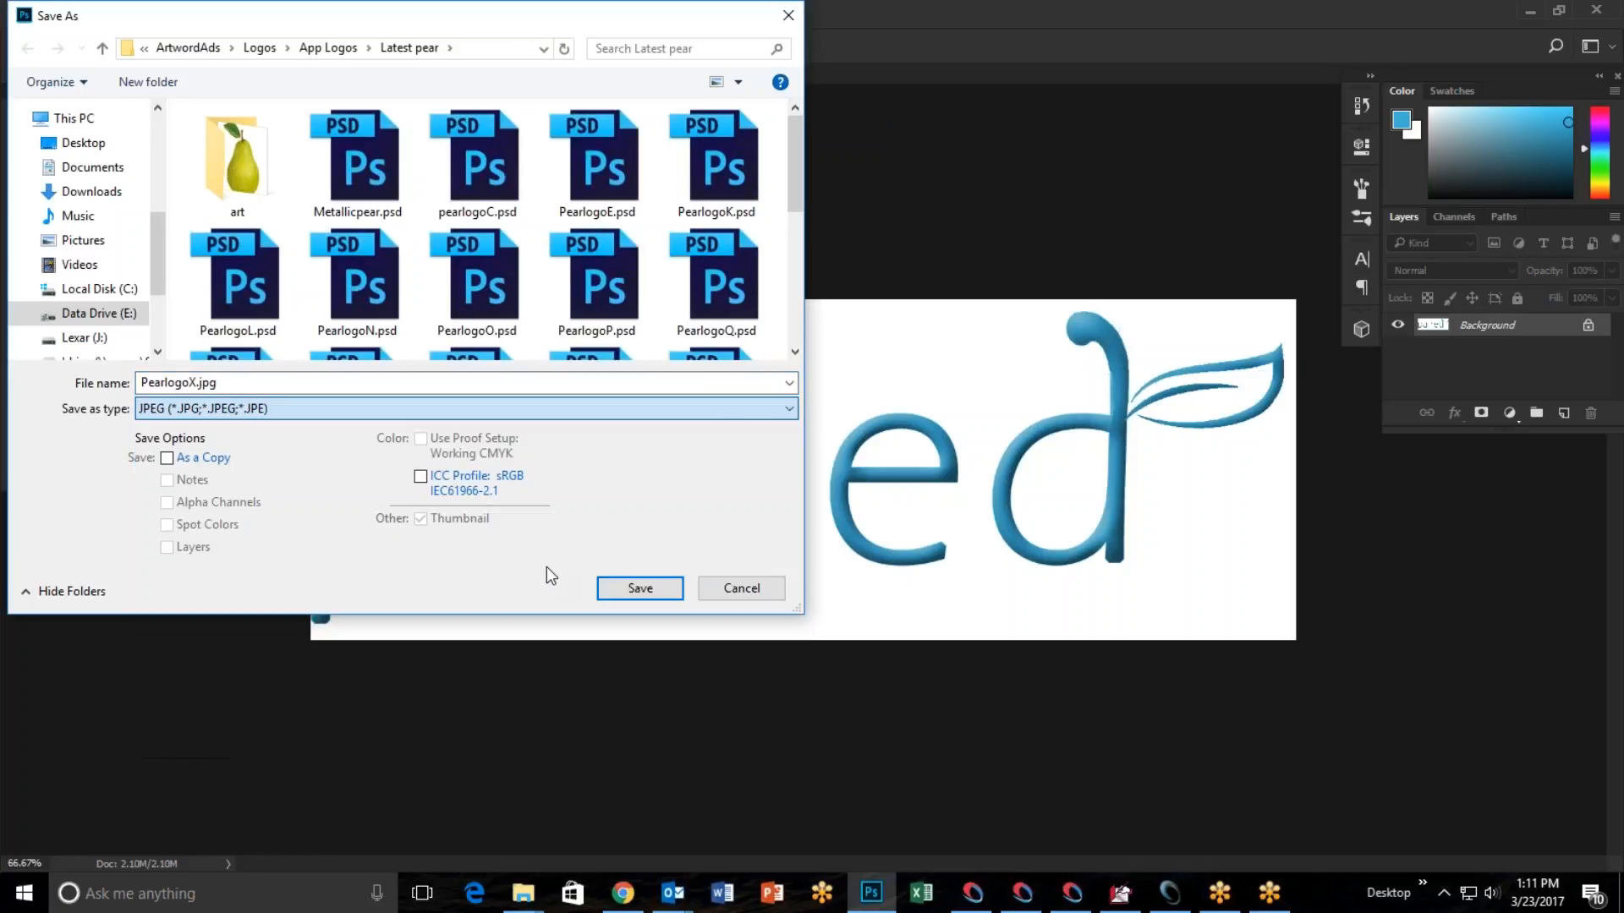
{"action": "left_click", "coordinate": [640, 588]}
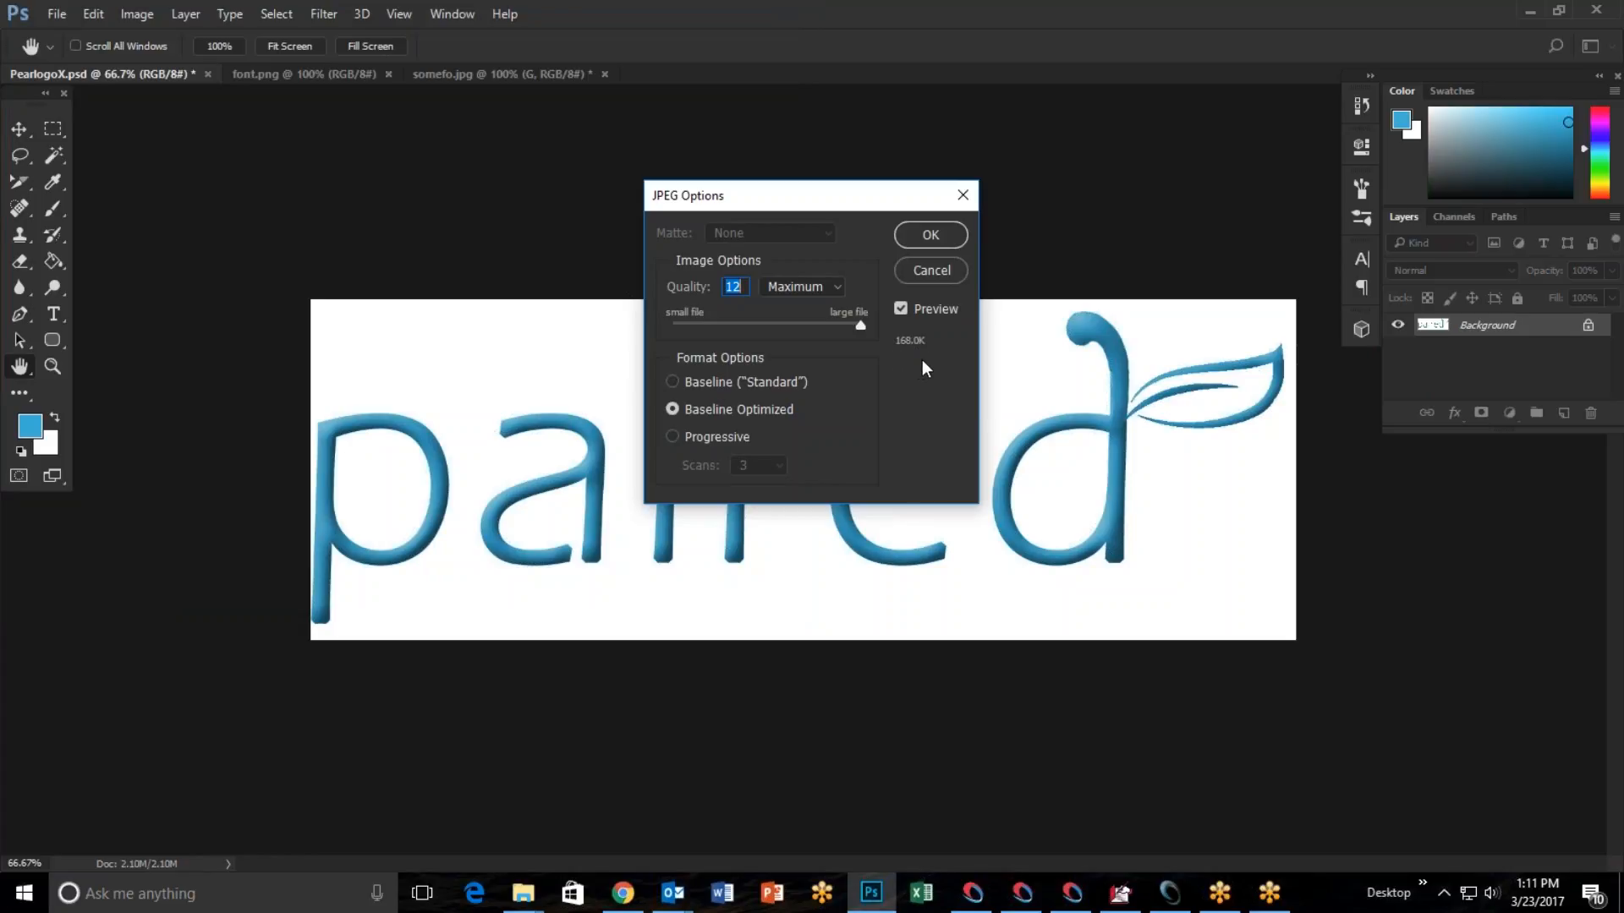
{"action": "left_click", "coordinate": [934, 269]}
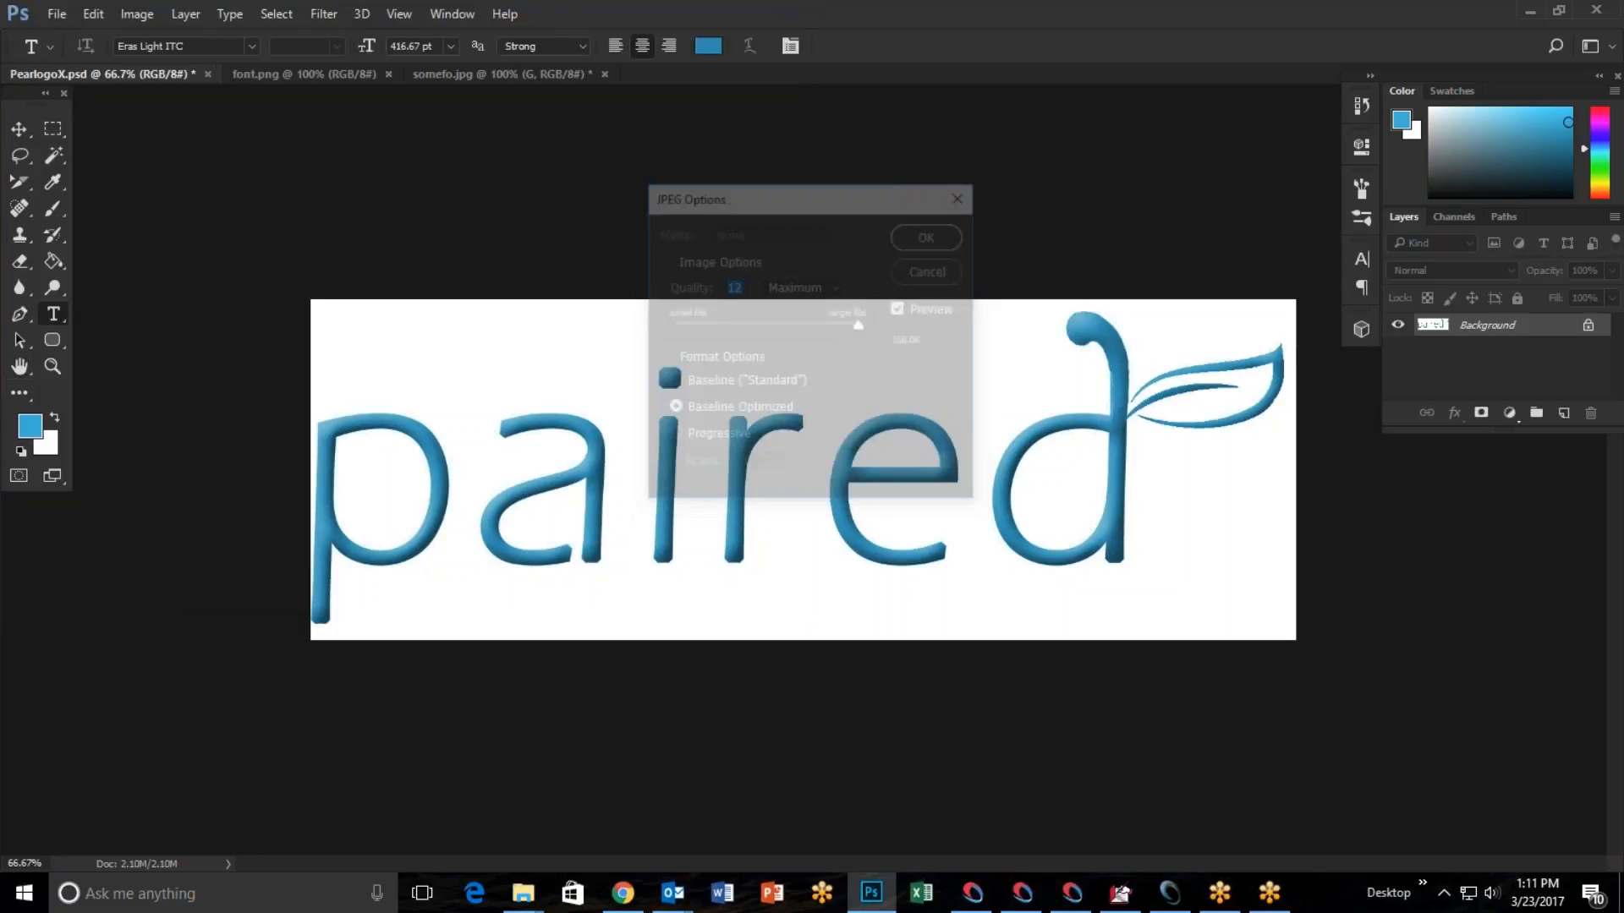
{"action": "left_click", "coordinate": [1530, 14]}
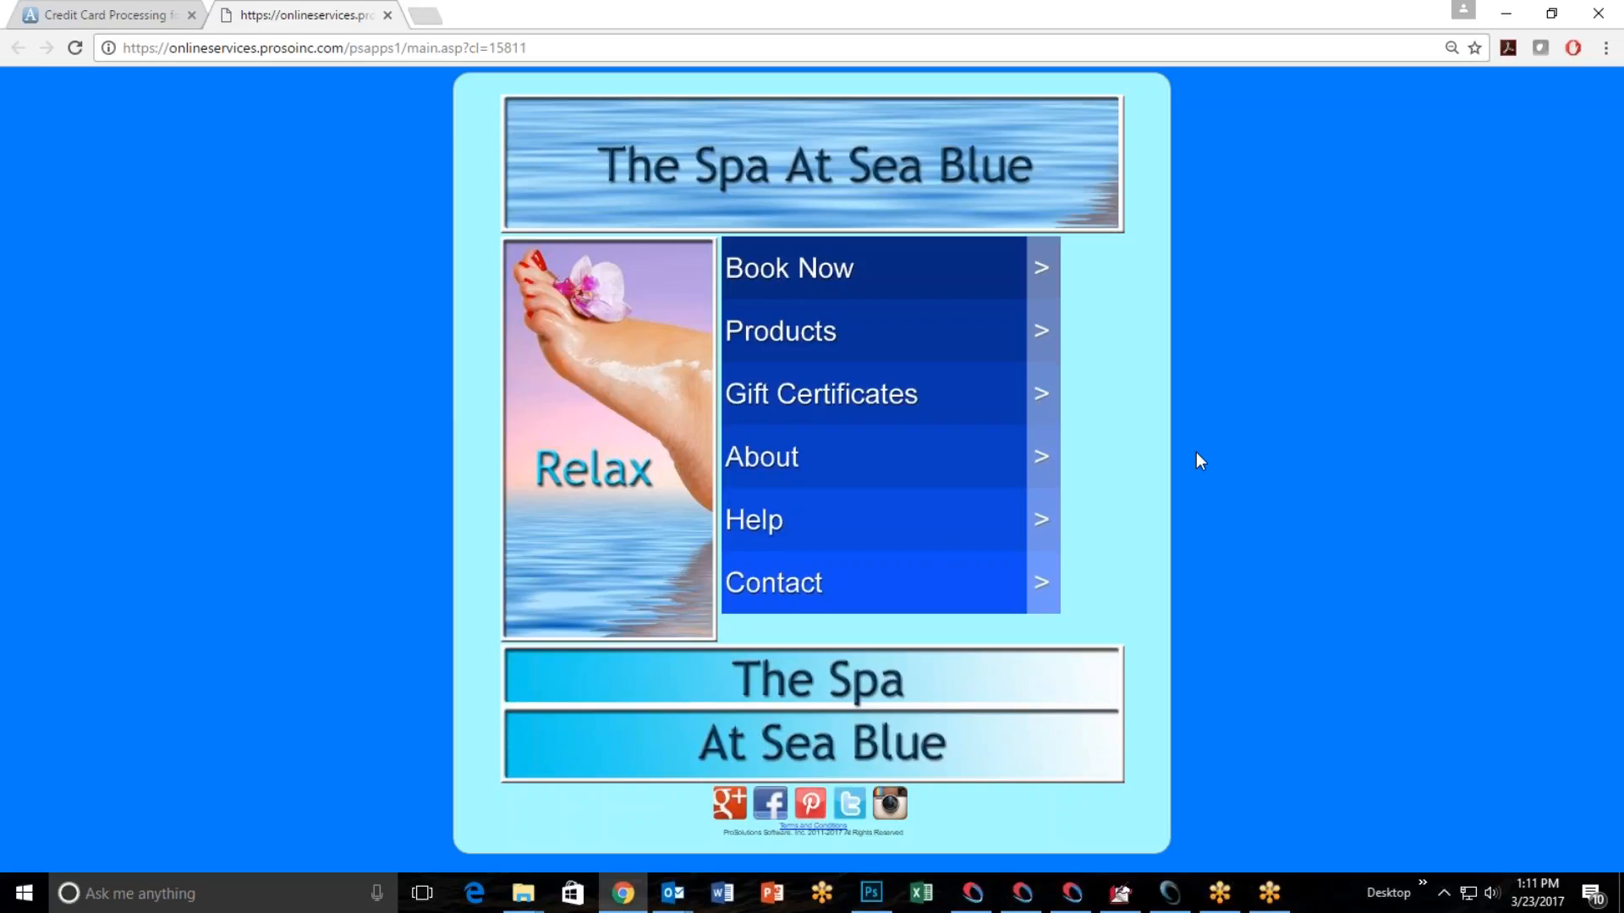
Switch to the salon software and upload BeReTop.png from the OnlineStore folder as the store's main image.
{"action": "left_click", "coordinate": [1615, 516]}
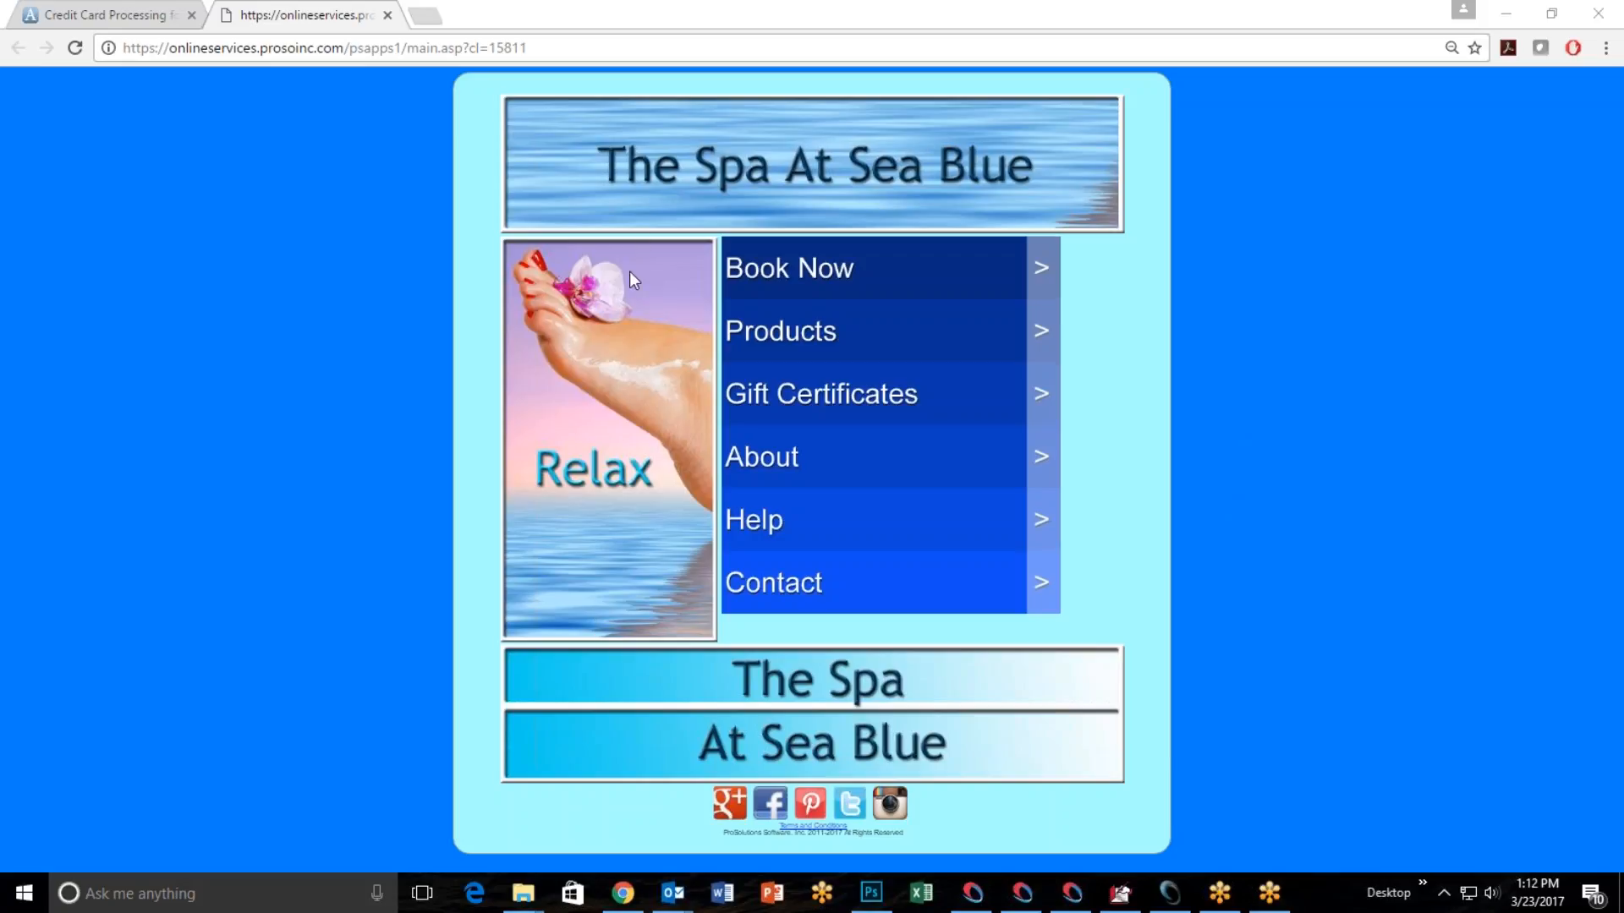
{"action": "left_click", "coordinate": [1169, 891]}
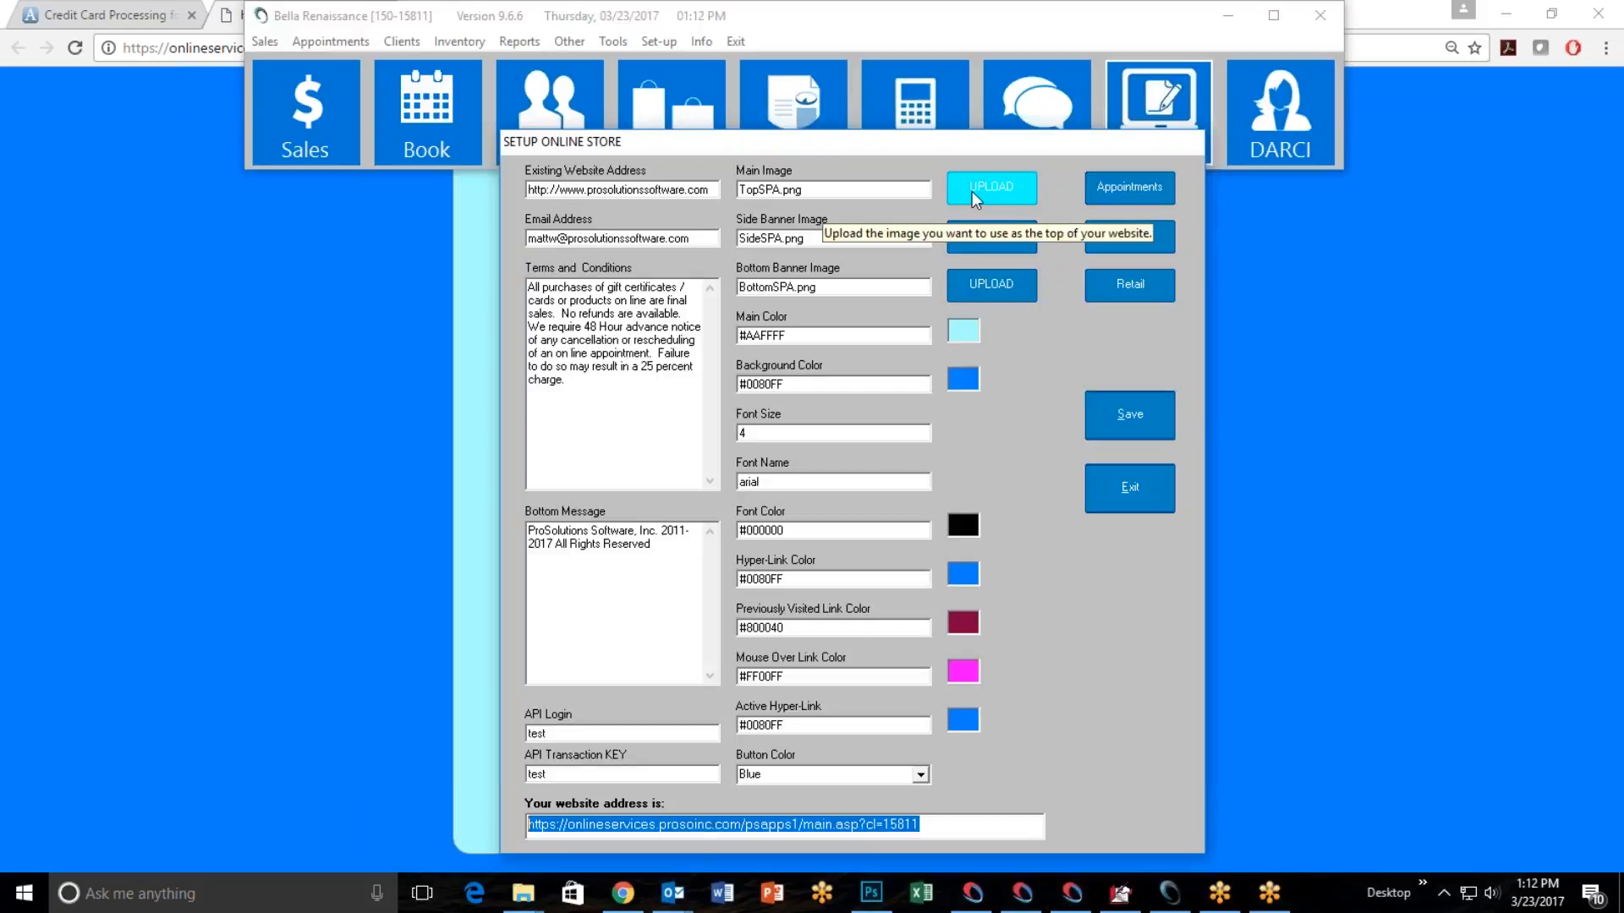
{"action": "left_click", "coordinate": [994, 191]}
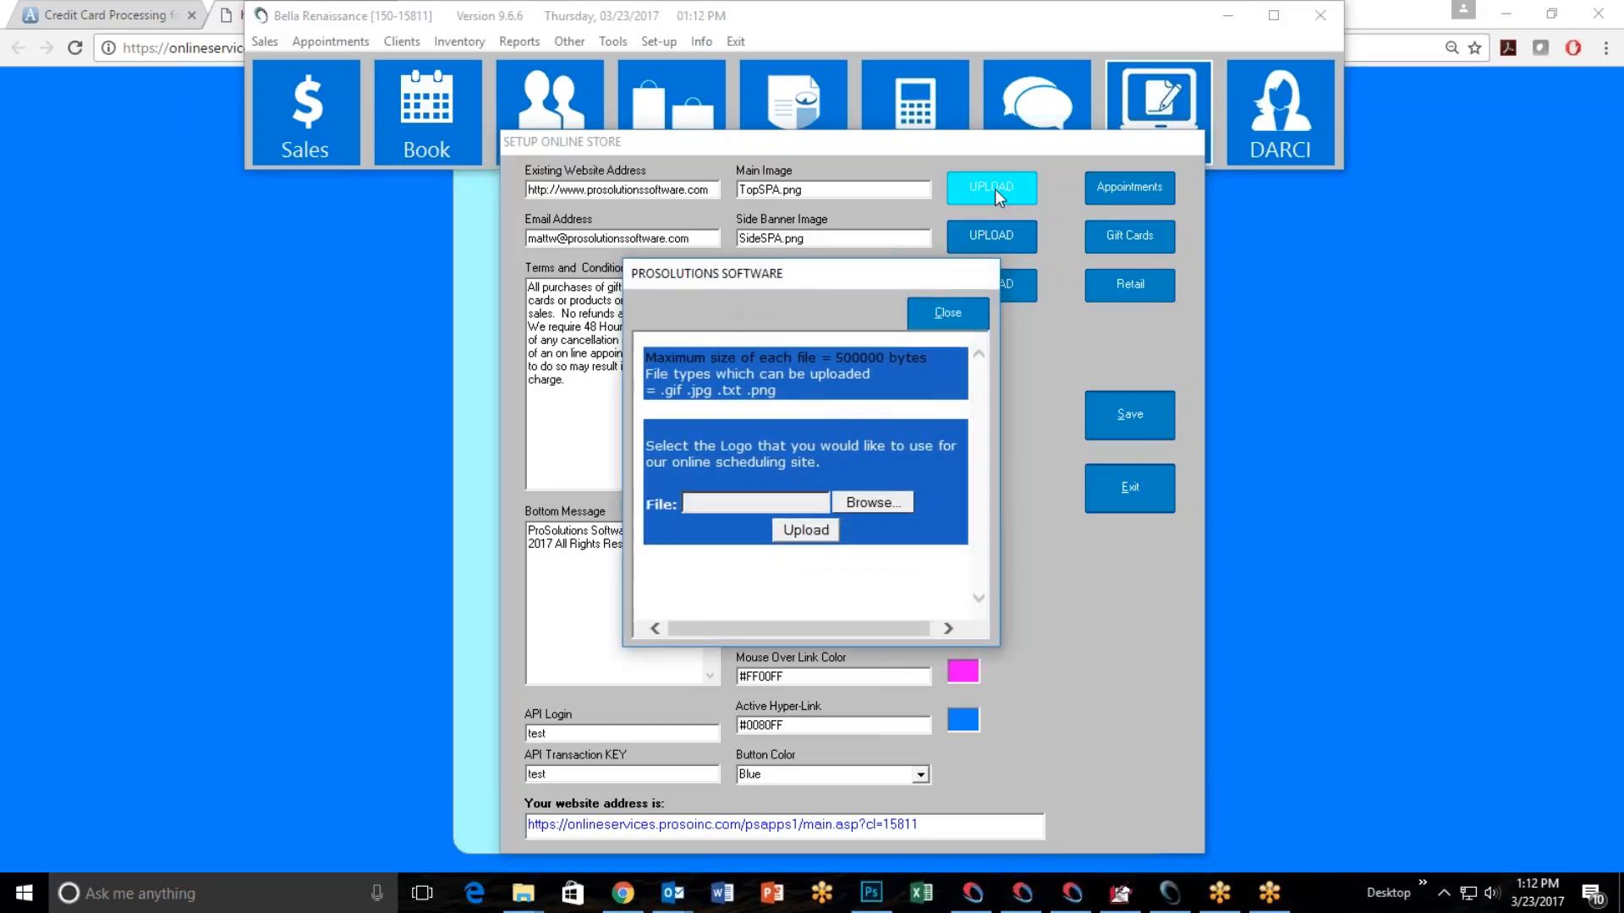
{"action": "left_click", "coordinate": [866, 502]}
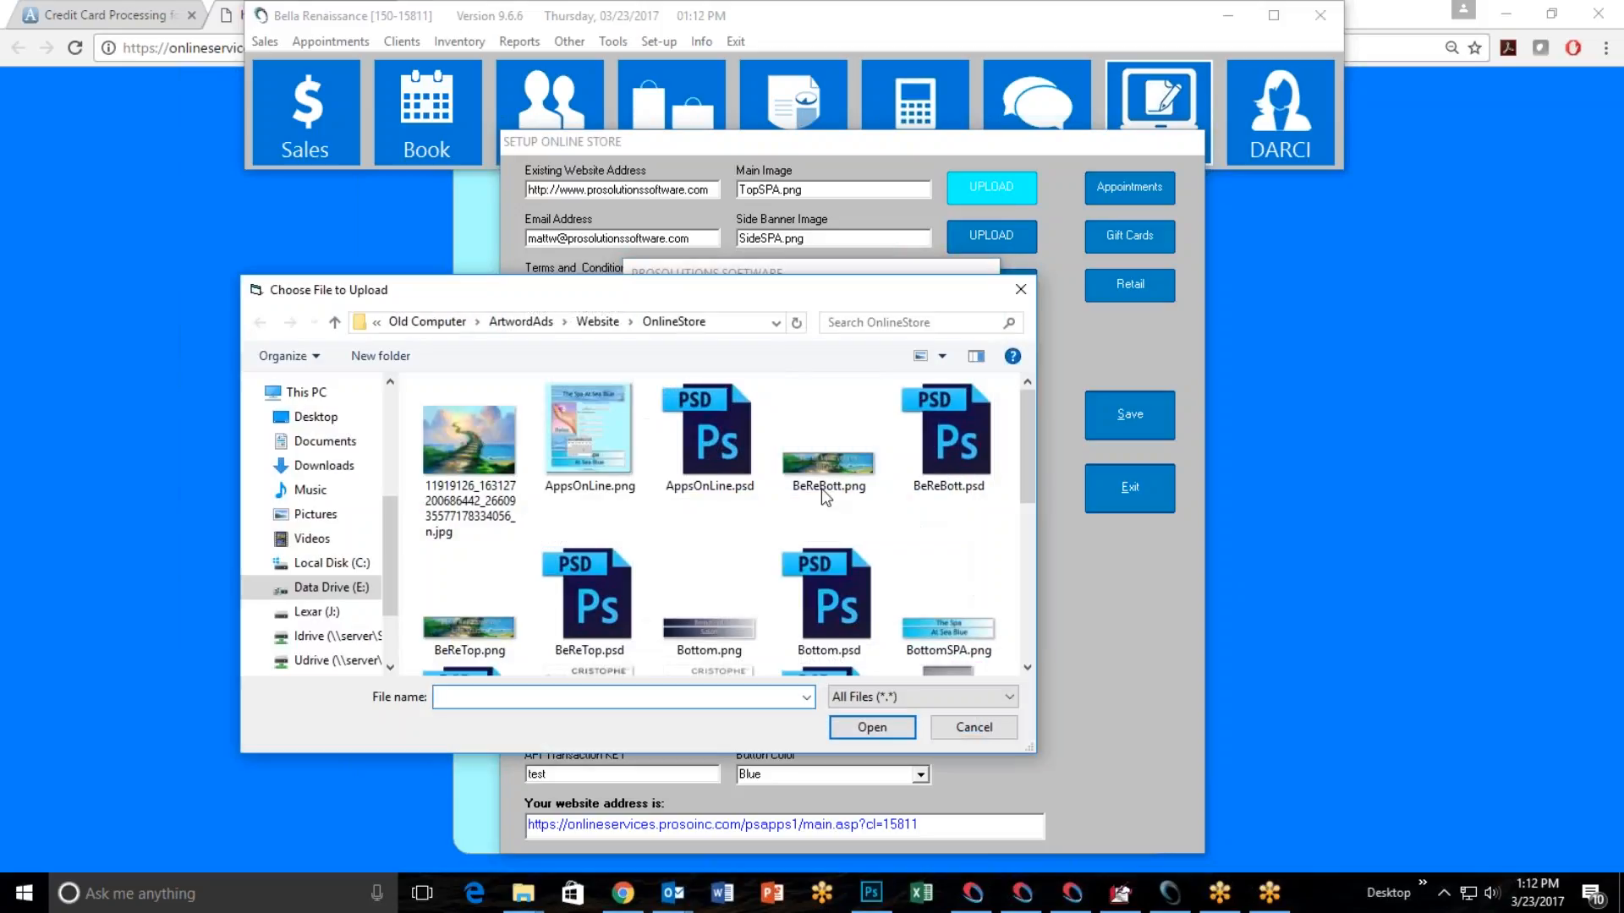
{"action": "left_click", "coordinate": [461, 518]}
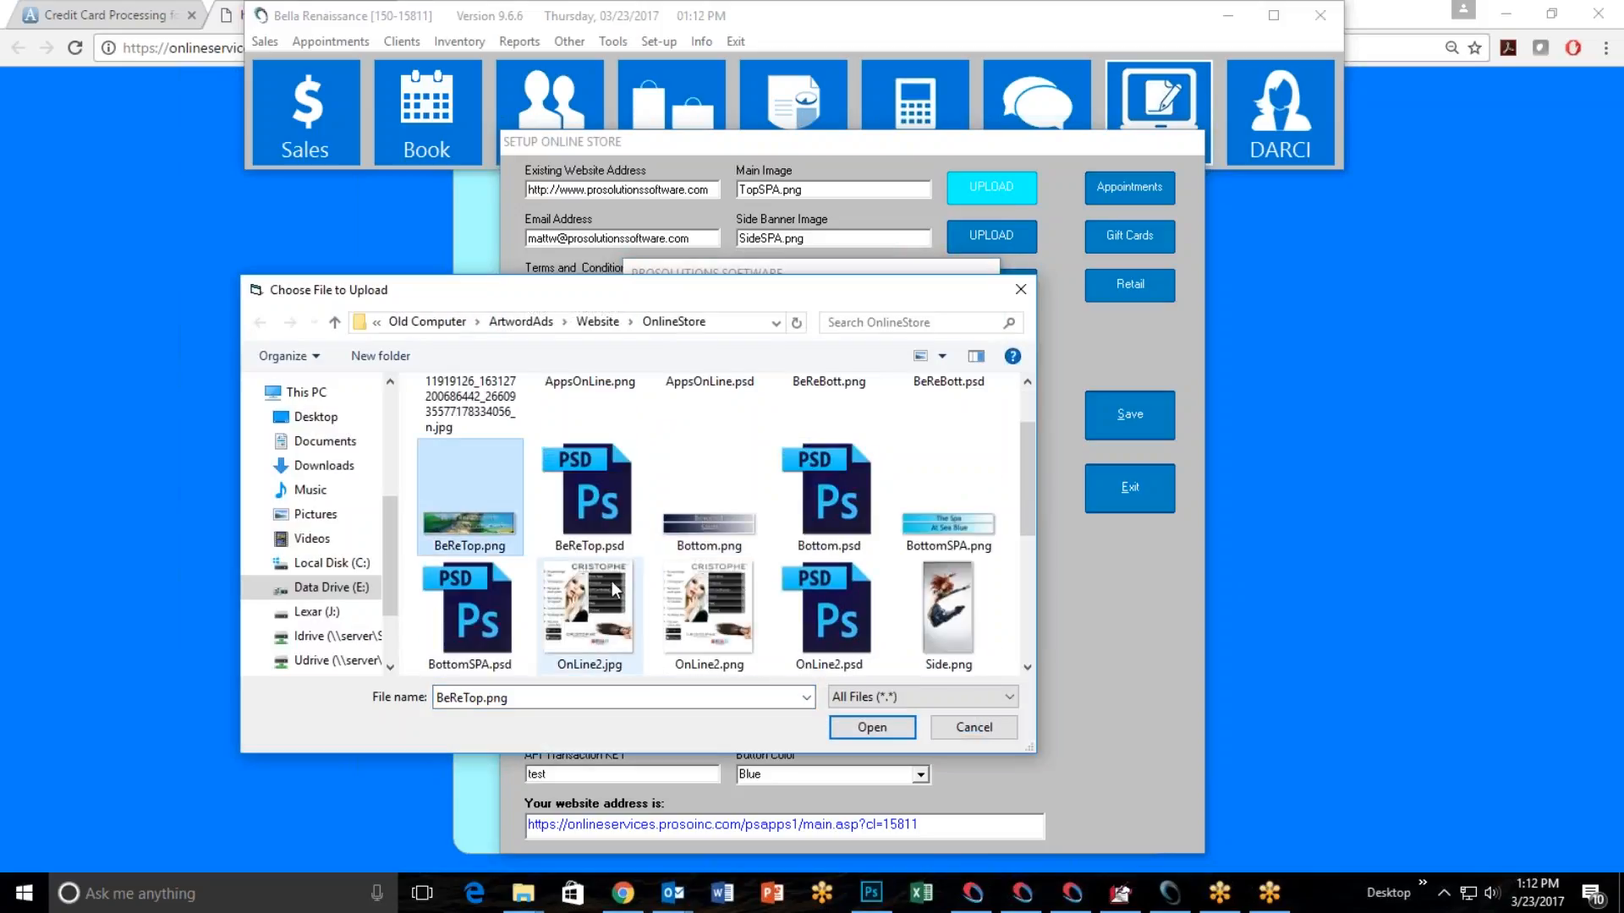
{"action": "left_click", "coordinate": [883, 729]}
{"action": "left_click", "coordinate": [787, 530]}
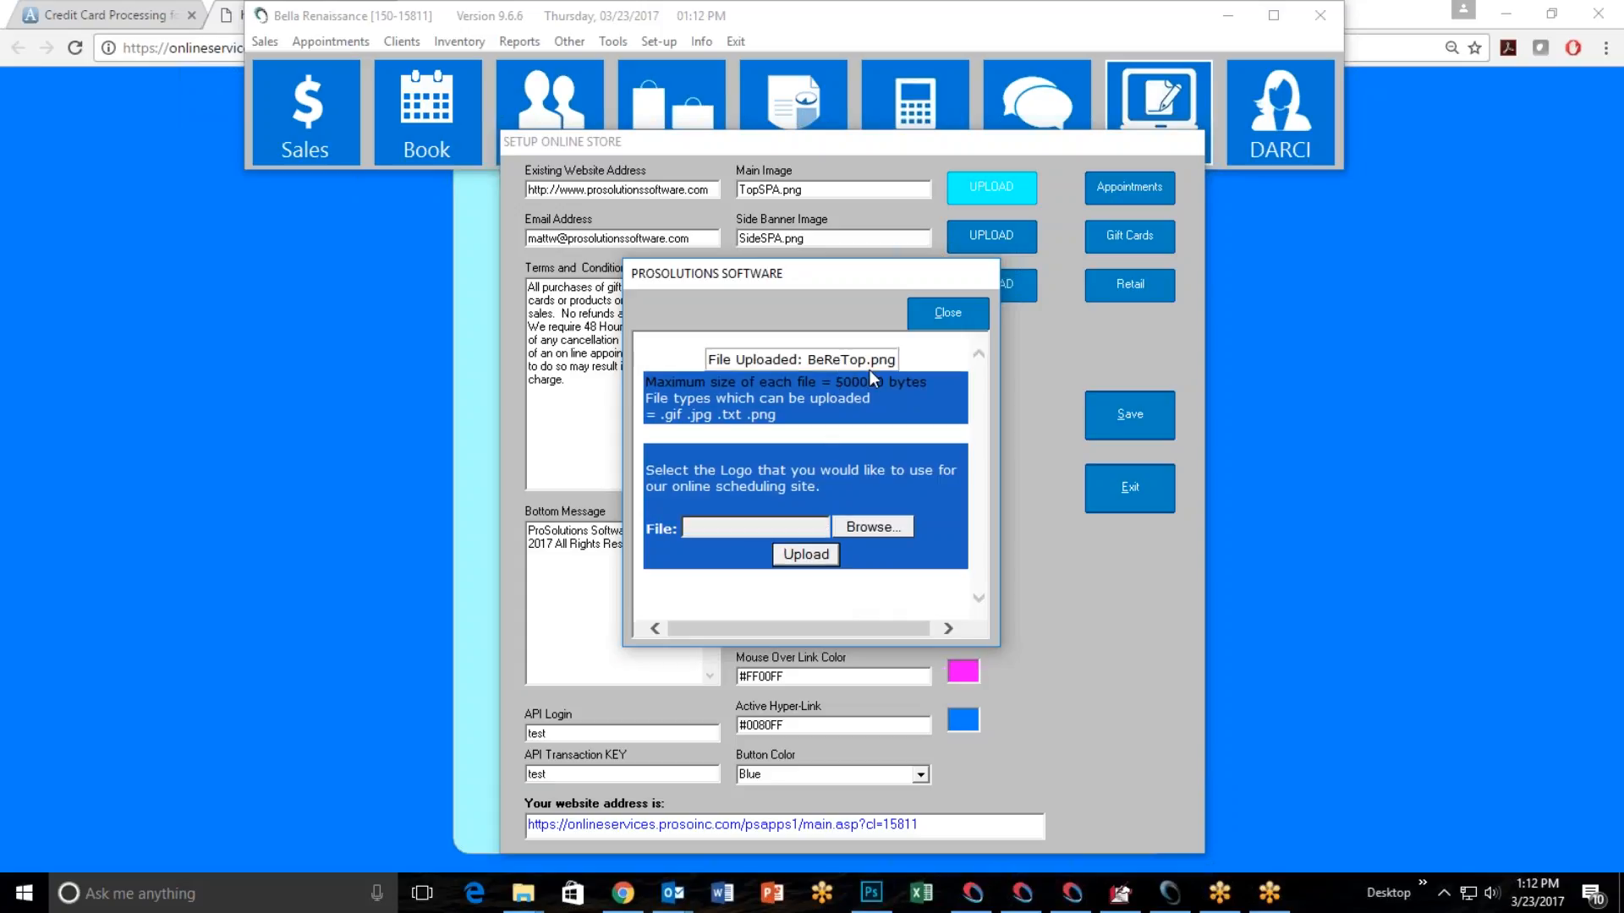
{"action": "left_click", "coordinate": [949, 317]}
Upload Side.png from the OnlineStore folder as the store's side banner image.
{"action": "left_click", "coordinate": [993, 240]}
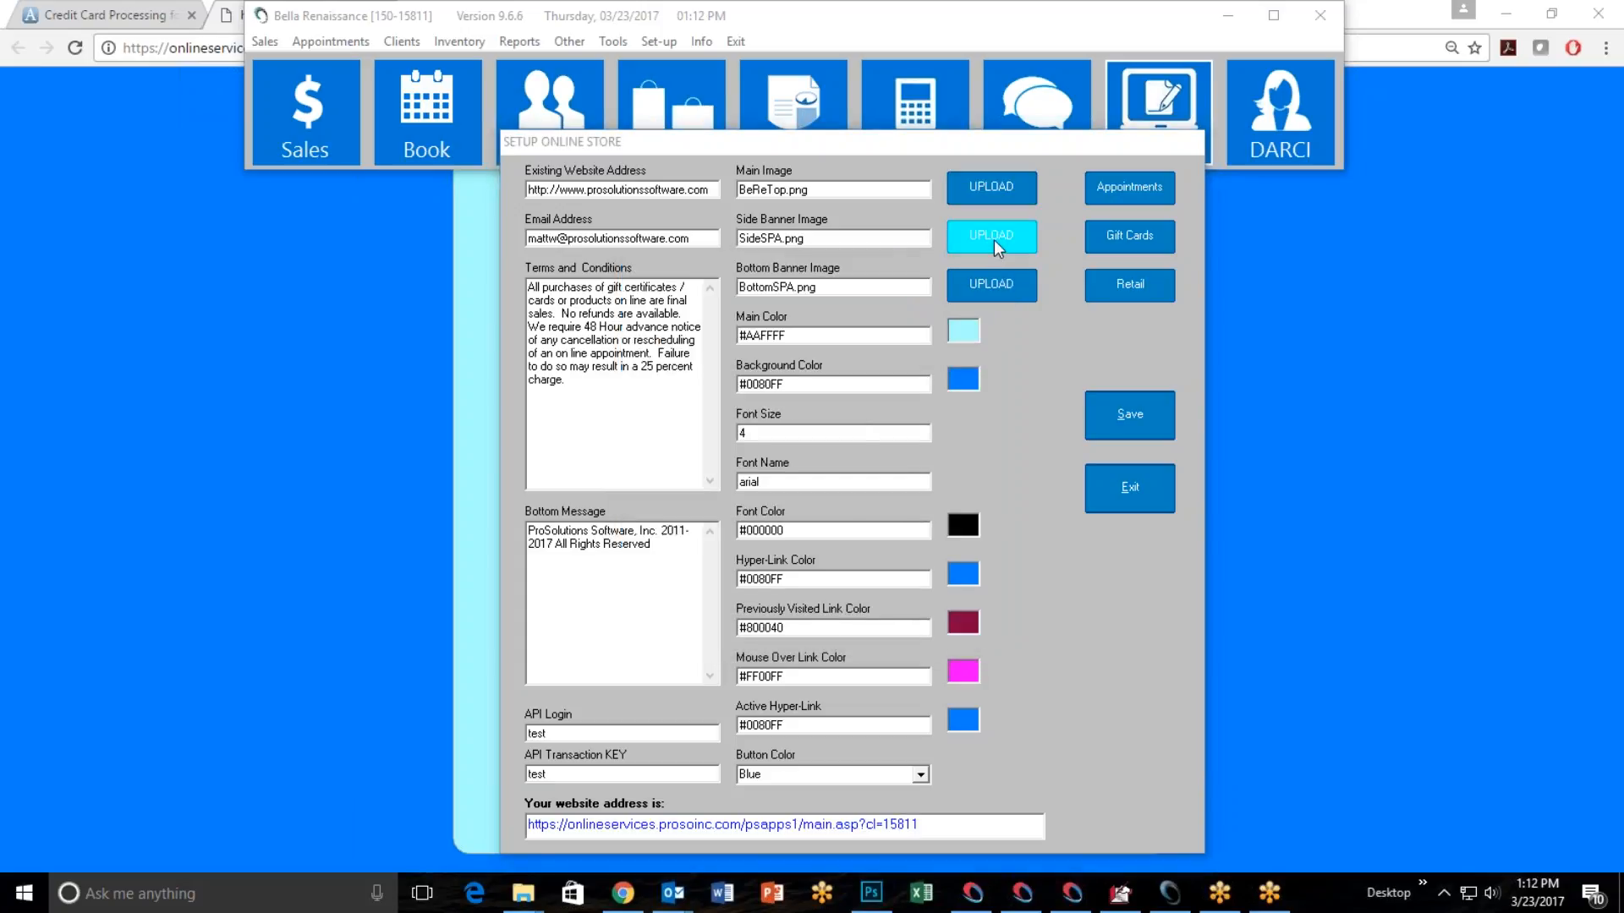
{"action": "left_click", "coordinate": [878, 505]}
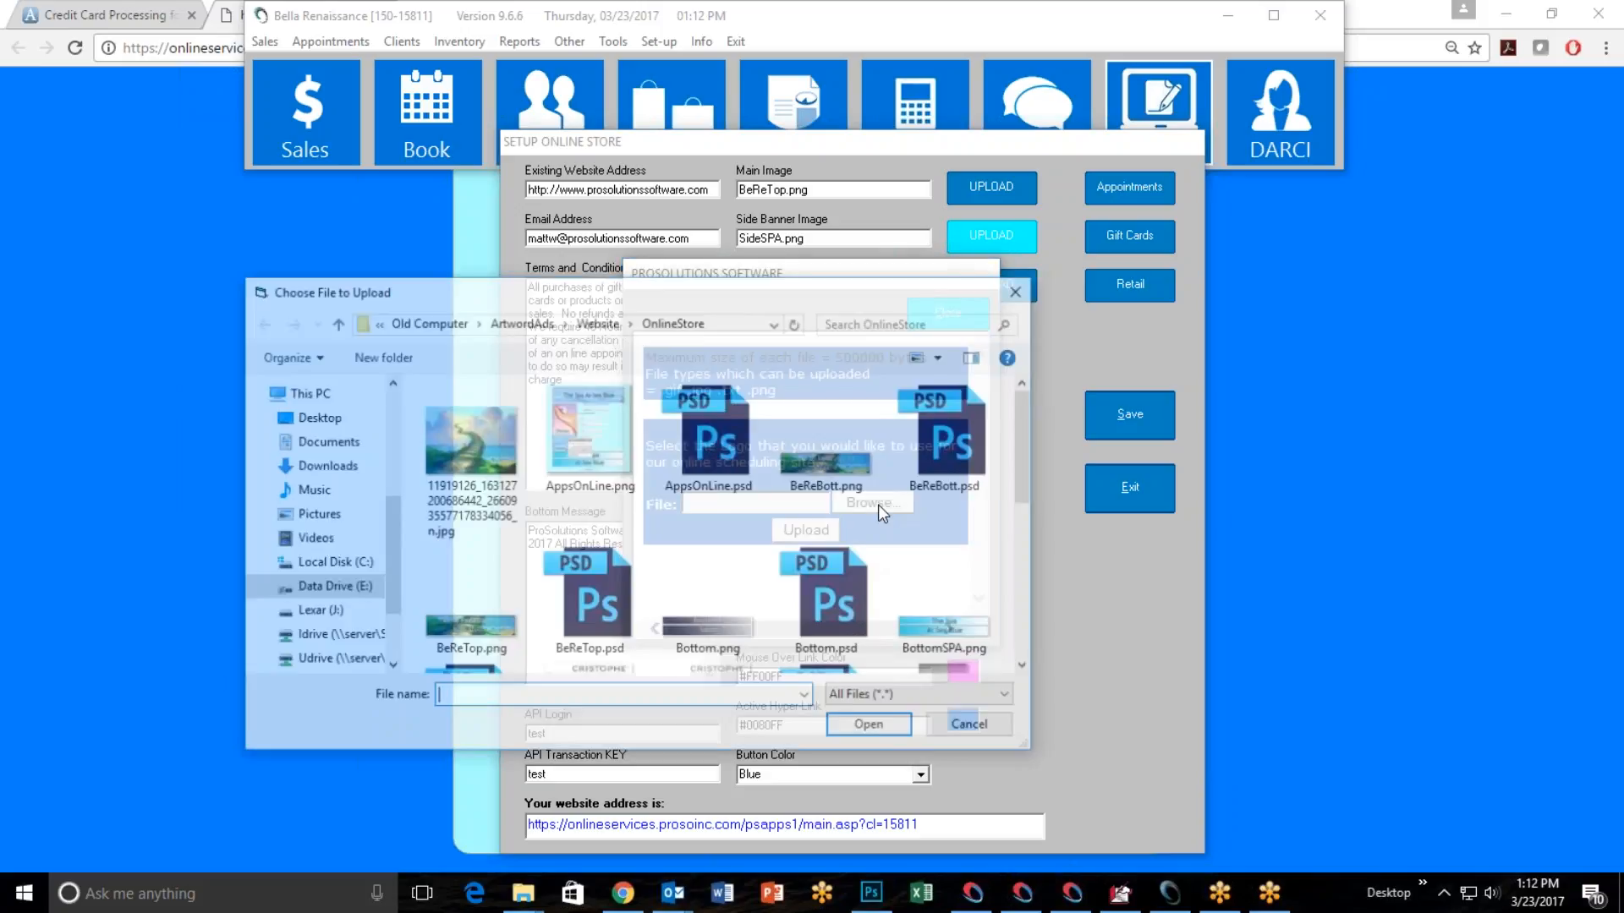
{"action": "scroll", "coordinate": [760, 526], "scroll_direction": "down", "scroll_amount": 3}
{"action": "left_click", "coordinate": [948, 490]}
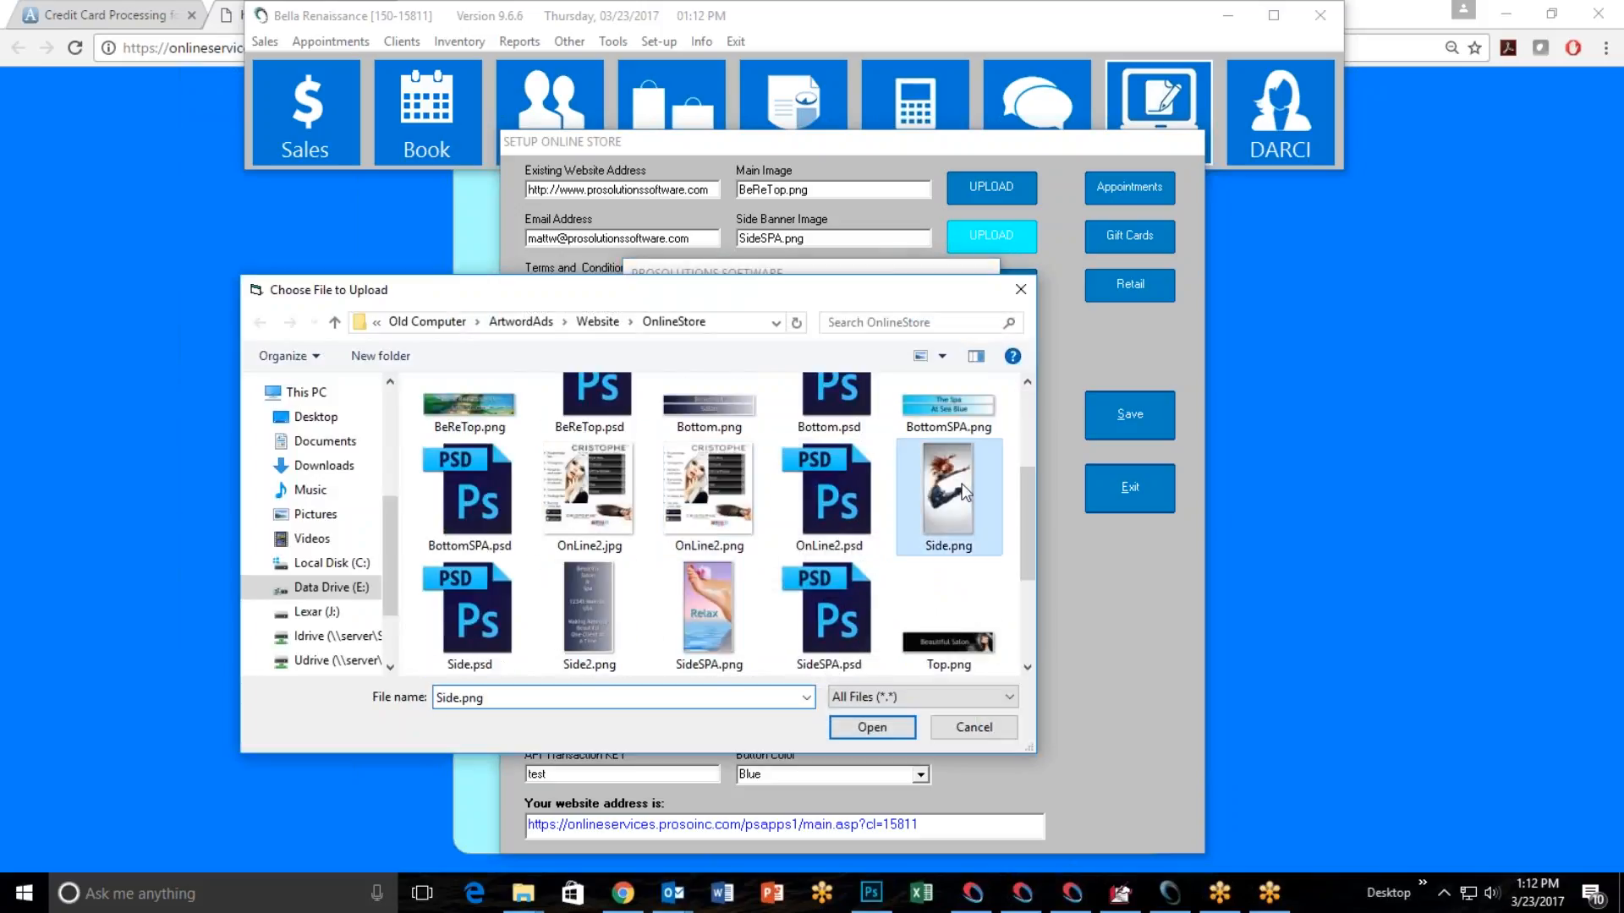
{"action": "left_click", "coordinate": [881, 729]}
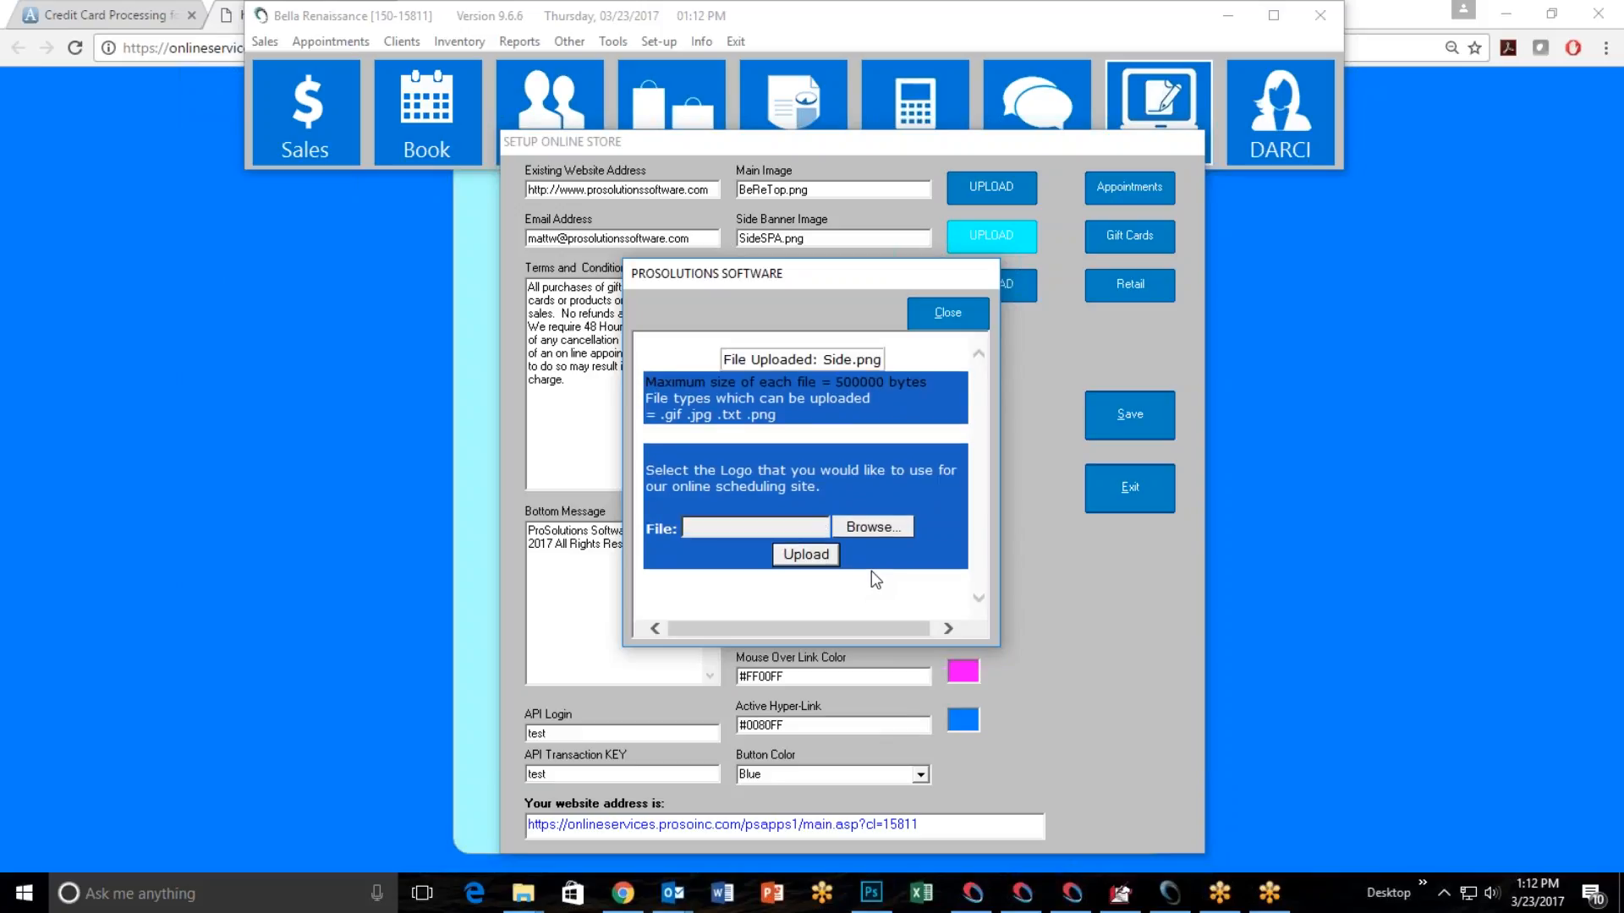
{"action": "left_click", "coordinate": [948, 313]}
Upload BeReBott.png from the OnlineStore folder as the store's bottom banner image.
{"action": "left_click", "coordinate": [988, 287]}
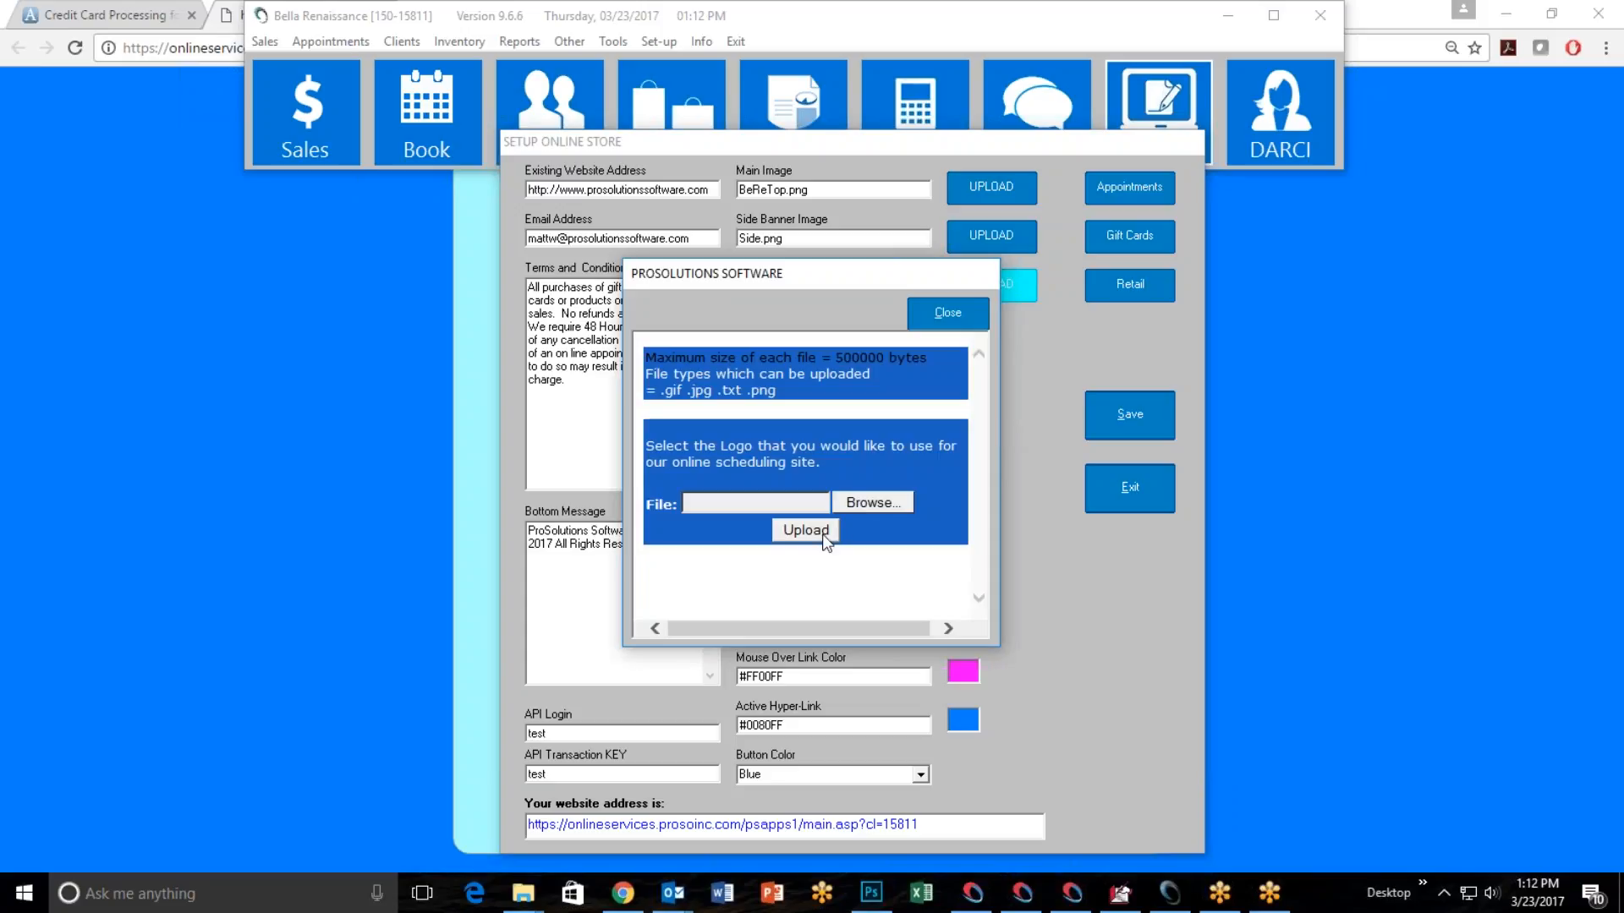
{"action": "left_click", "coordinate": [851, 502]}
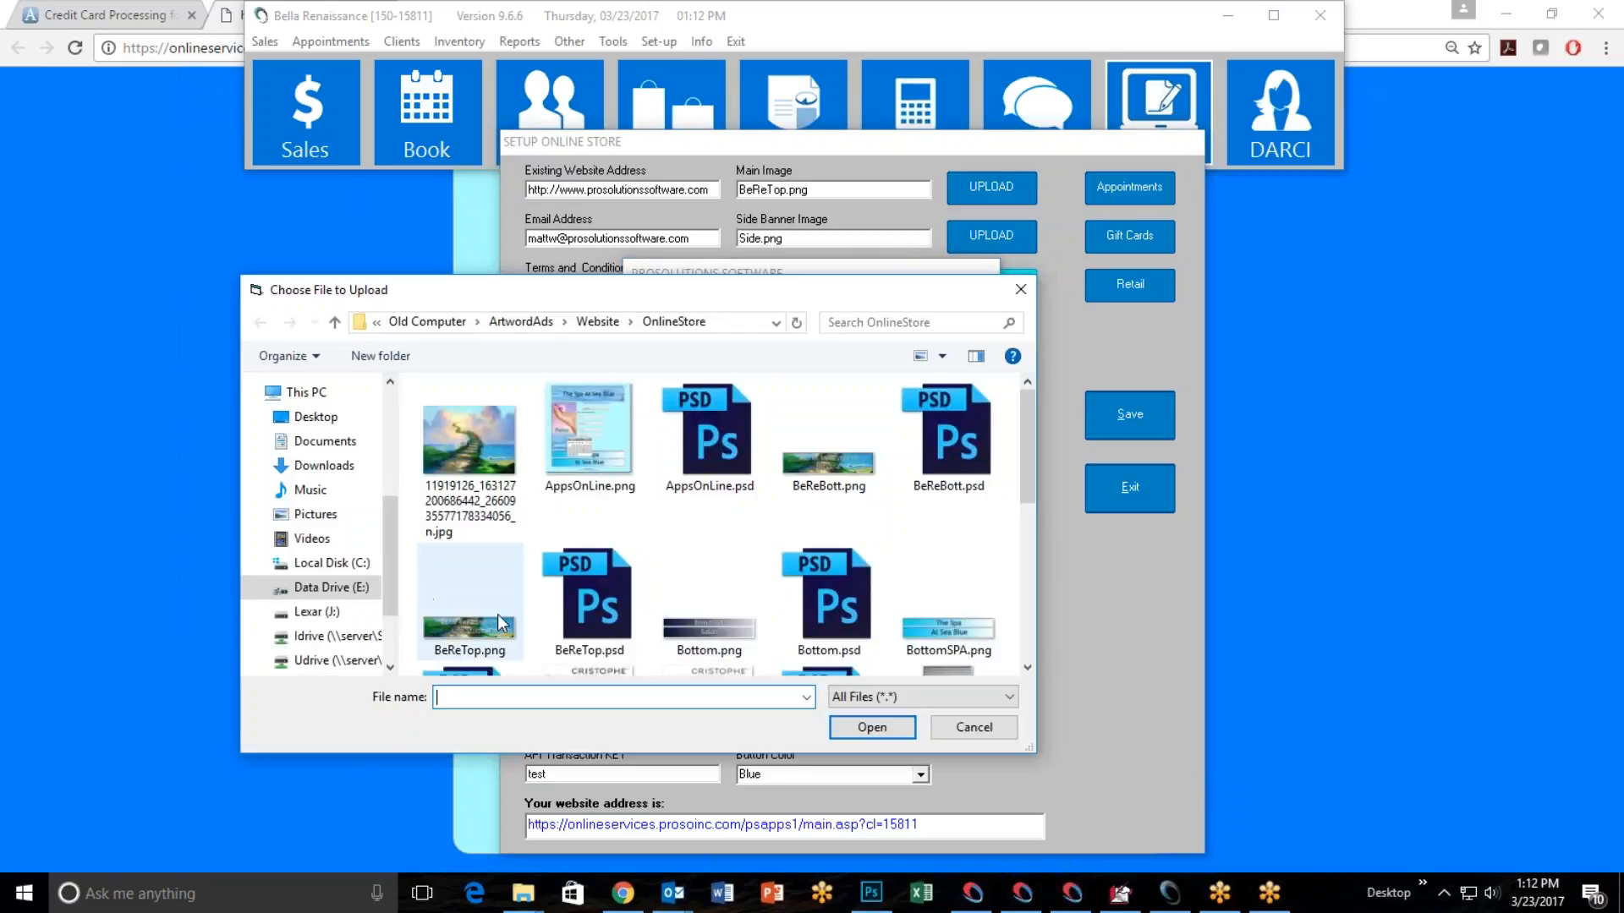
{"action": "left_click", "coordinate": [818, 466]}
{"action": "left_click", "coordinate": [861, 729]}
{"action": "left_click", "coordinate": [801, 534]}
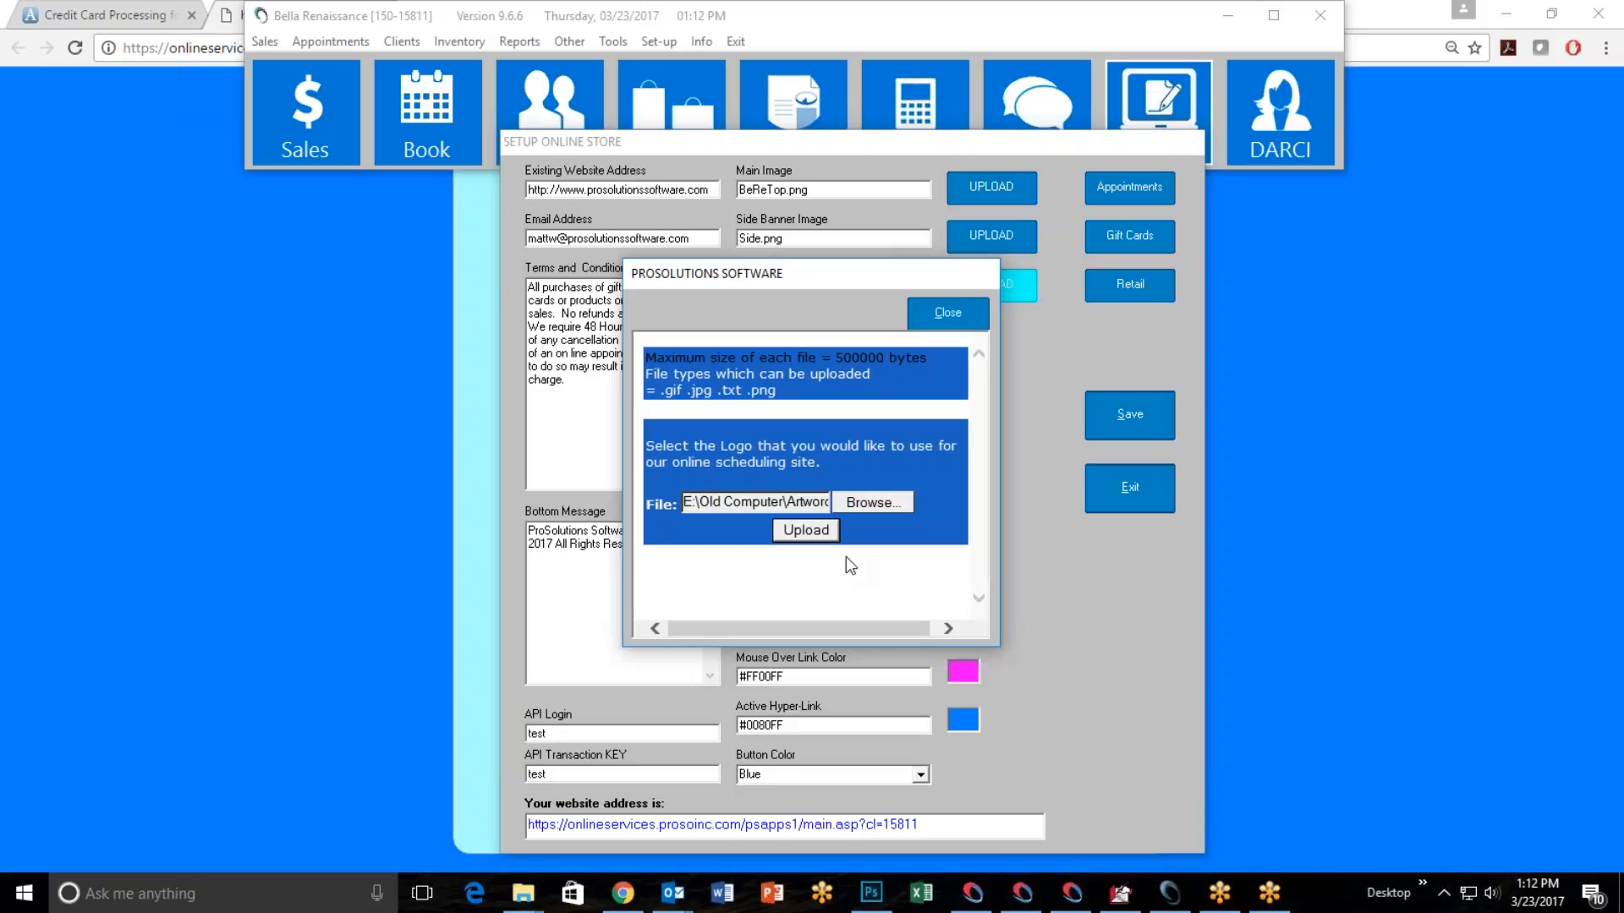
{"action": "left_click", "coordinate": [942, 323]}
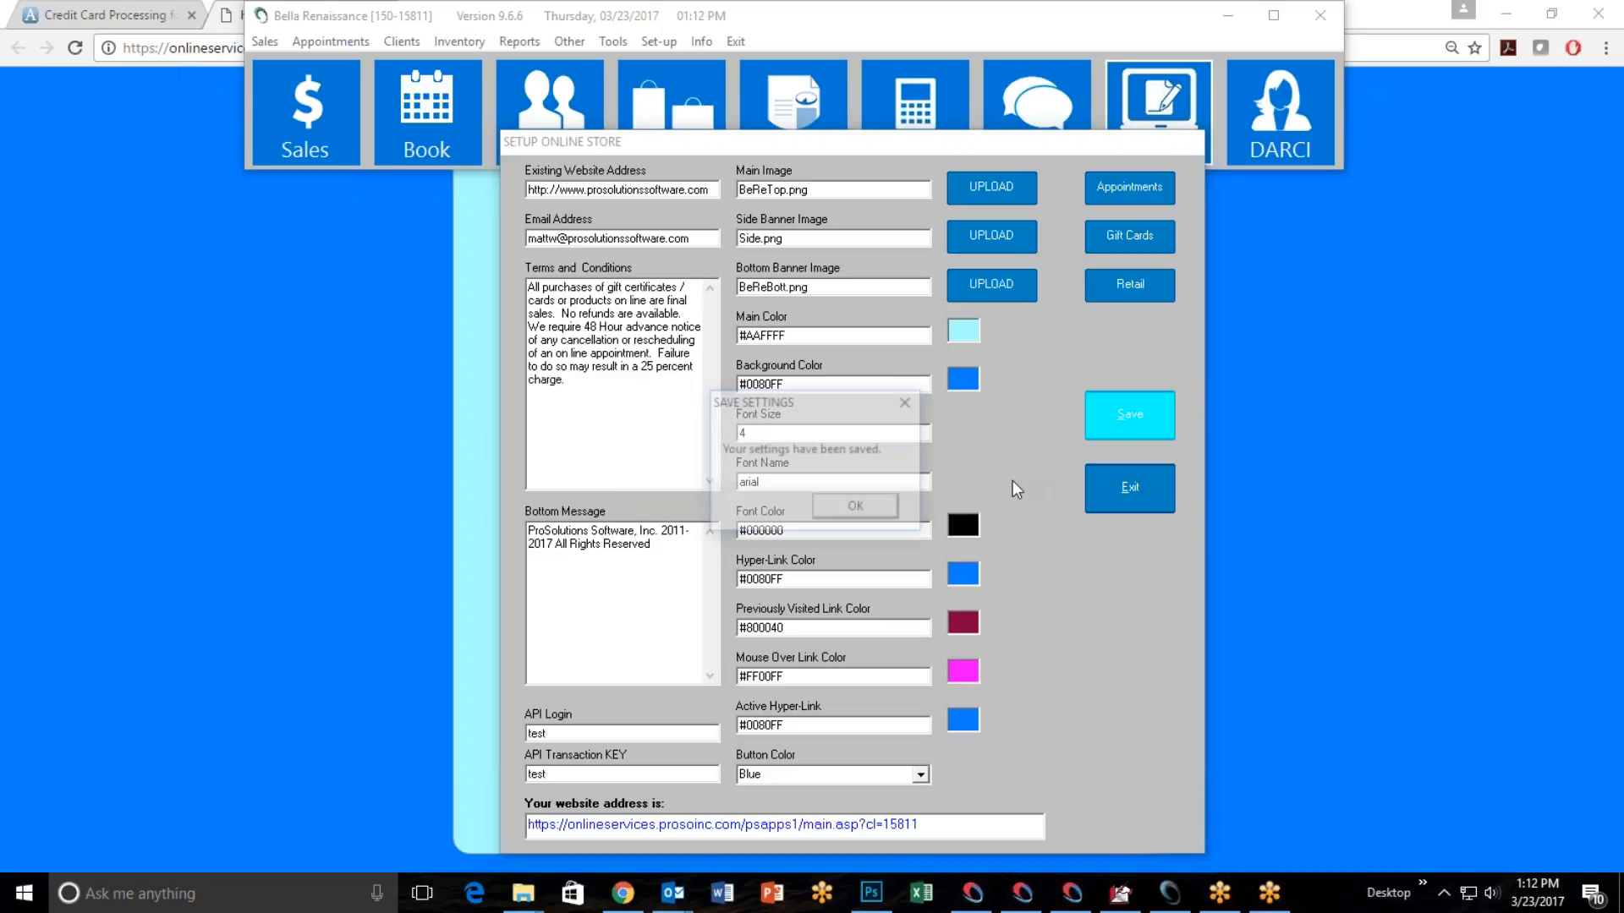
Save the online store settings, then switch to Chrome and reload the store page.
{"action": "left_click", "coordinate": [848, 511]}
{"action": "left_click", "coordinate": [457, 438]}
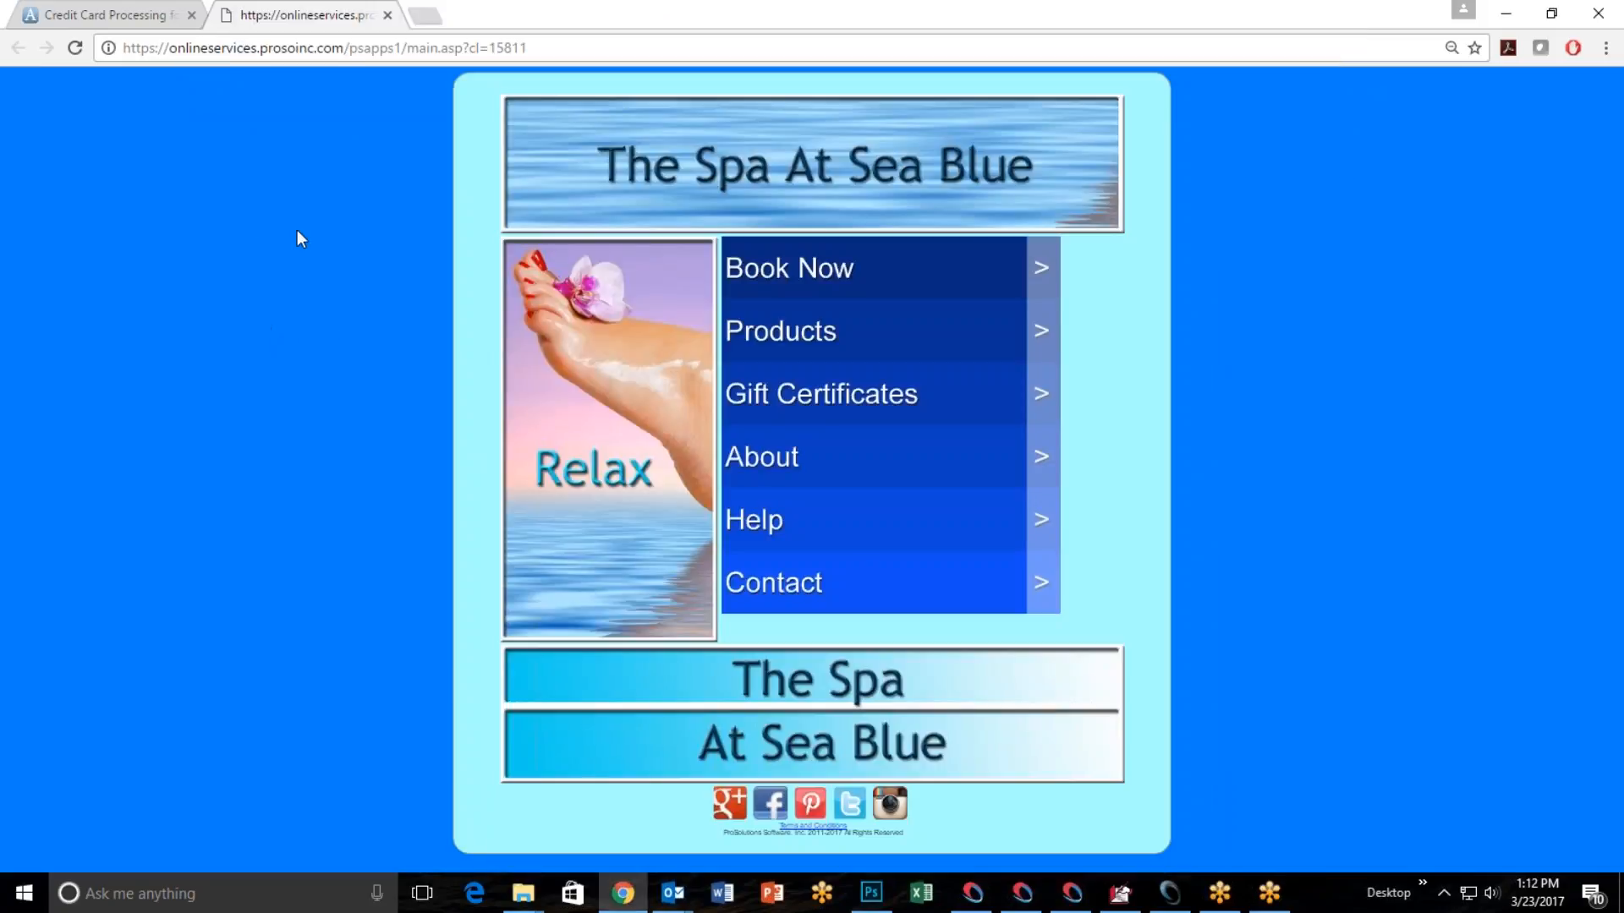
{"action": "left_click", "coordinate": [74, 47]}
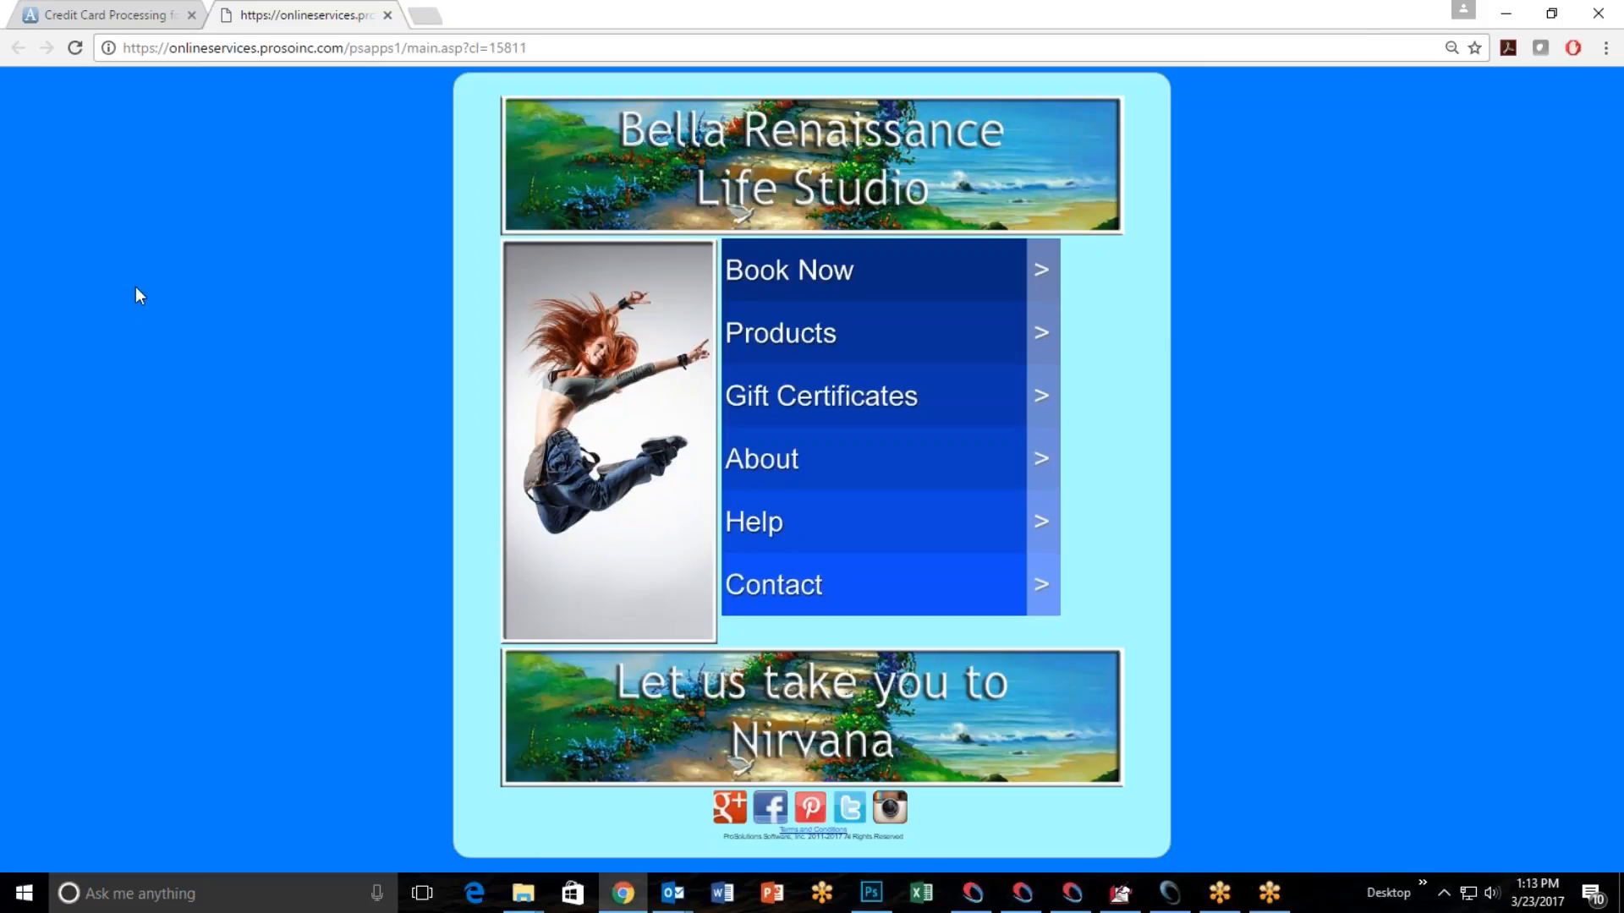
Return to the salon software's online store setup and set the main color to a custom light green, #B9FFB9.
{"action": "left_click", "coordinate": [1170, 894]}
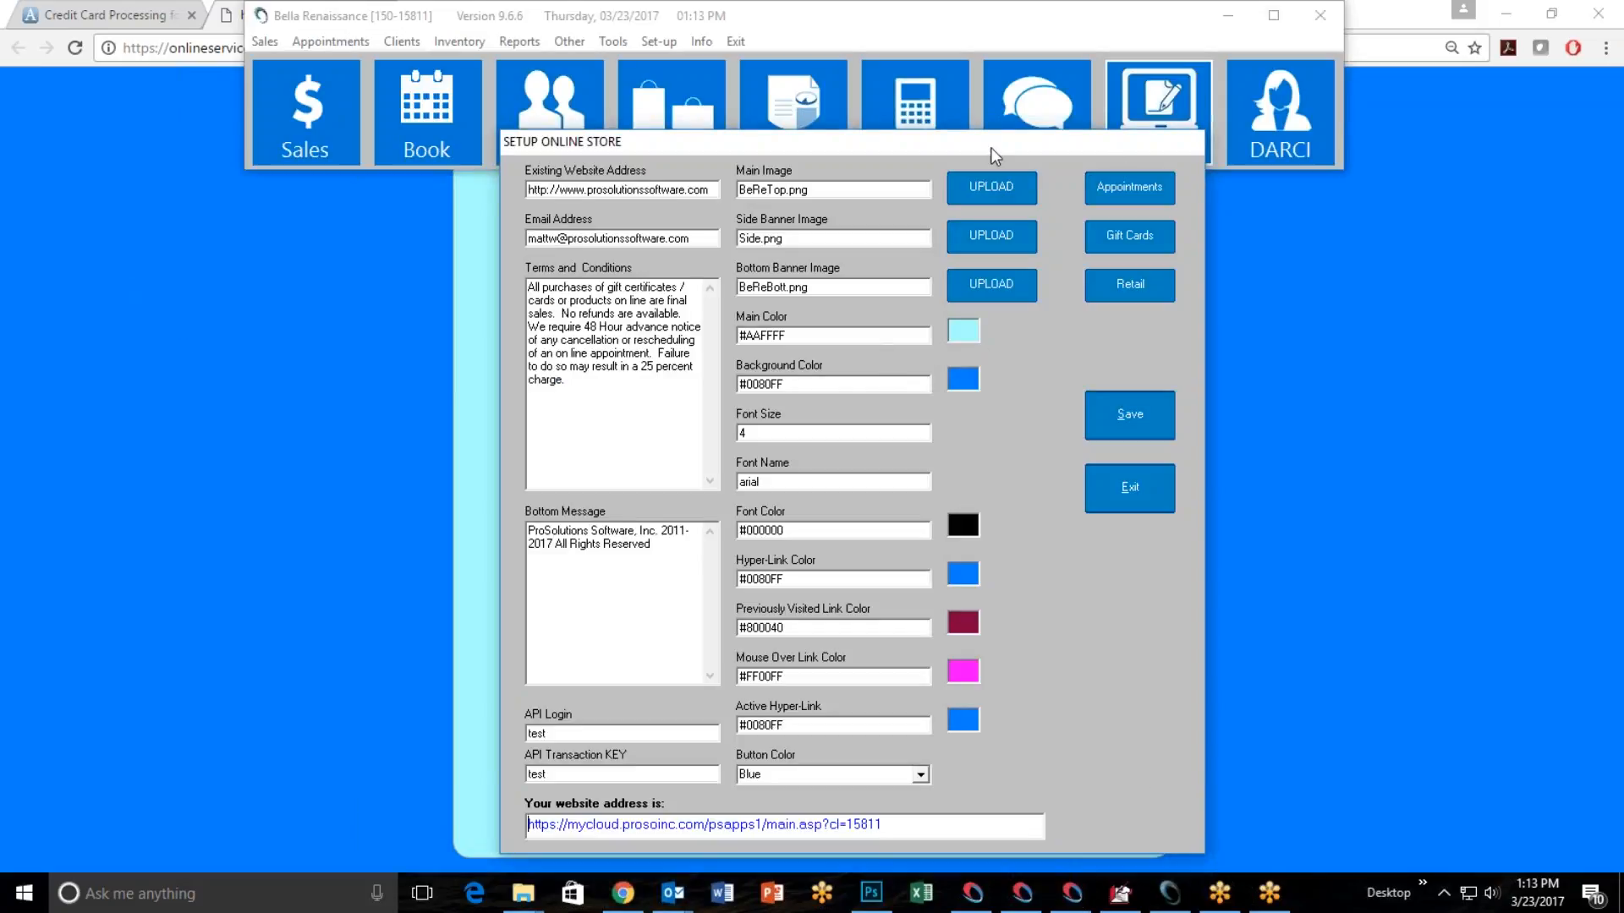
{"action": "left_click_drag", "start_coordinate": [991, 147], "coordinate": [374, 158]}
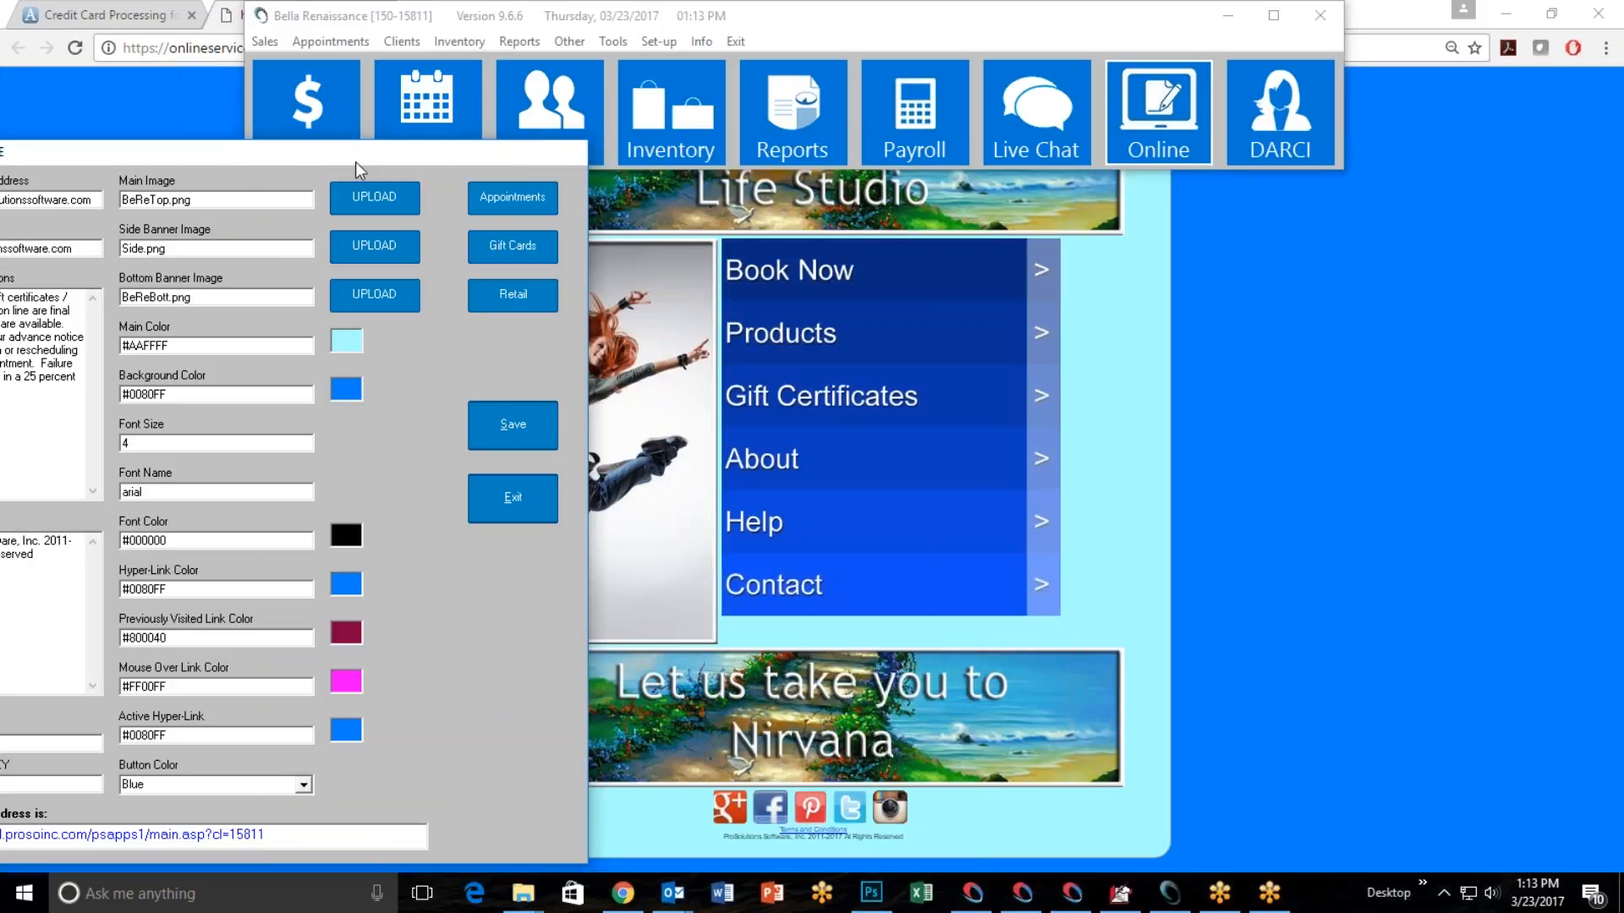
{"action": "left_click_drag", "start_coordinate": [342, 164], "coordinate": [837, 174]}
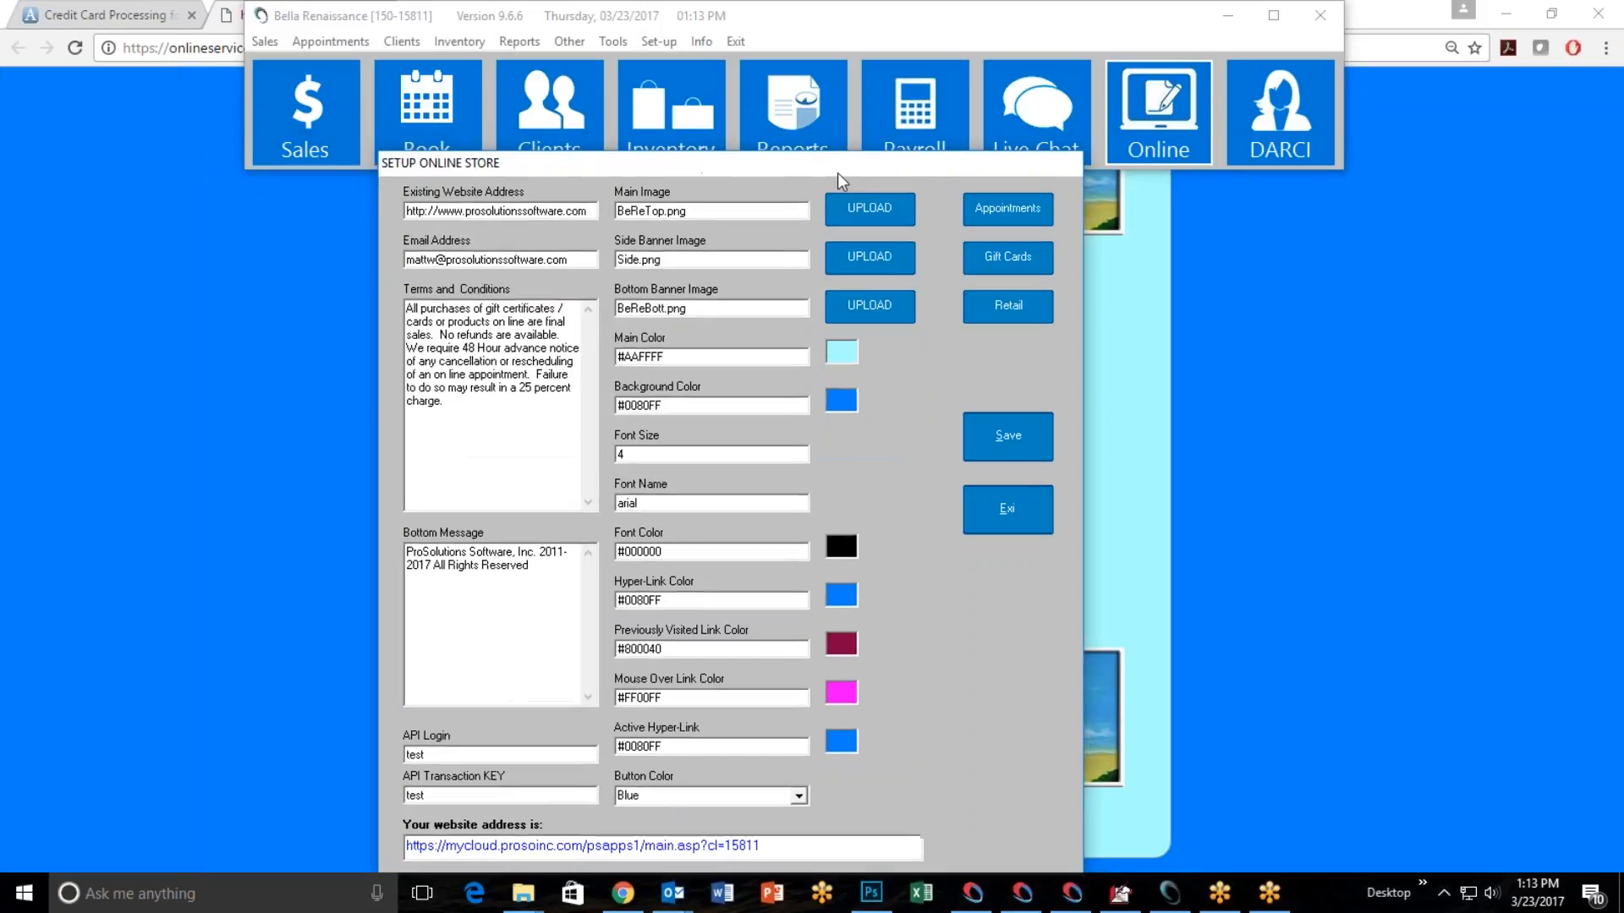
{"action": "left_click", "coordinate": [851, 353]}
{"action": "left_click", "coordinate": [453, 211]}
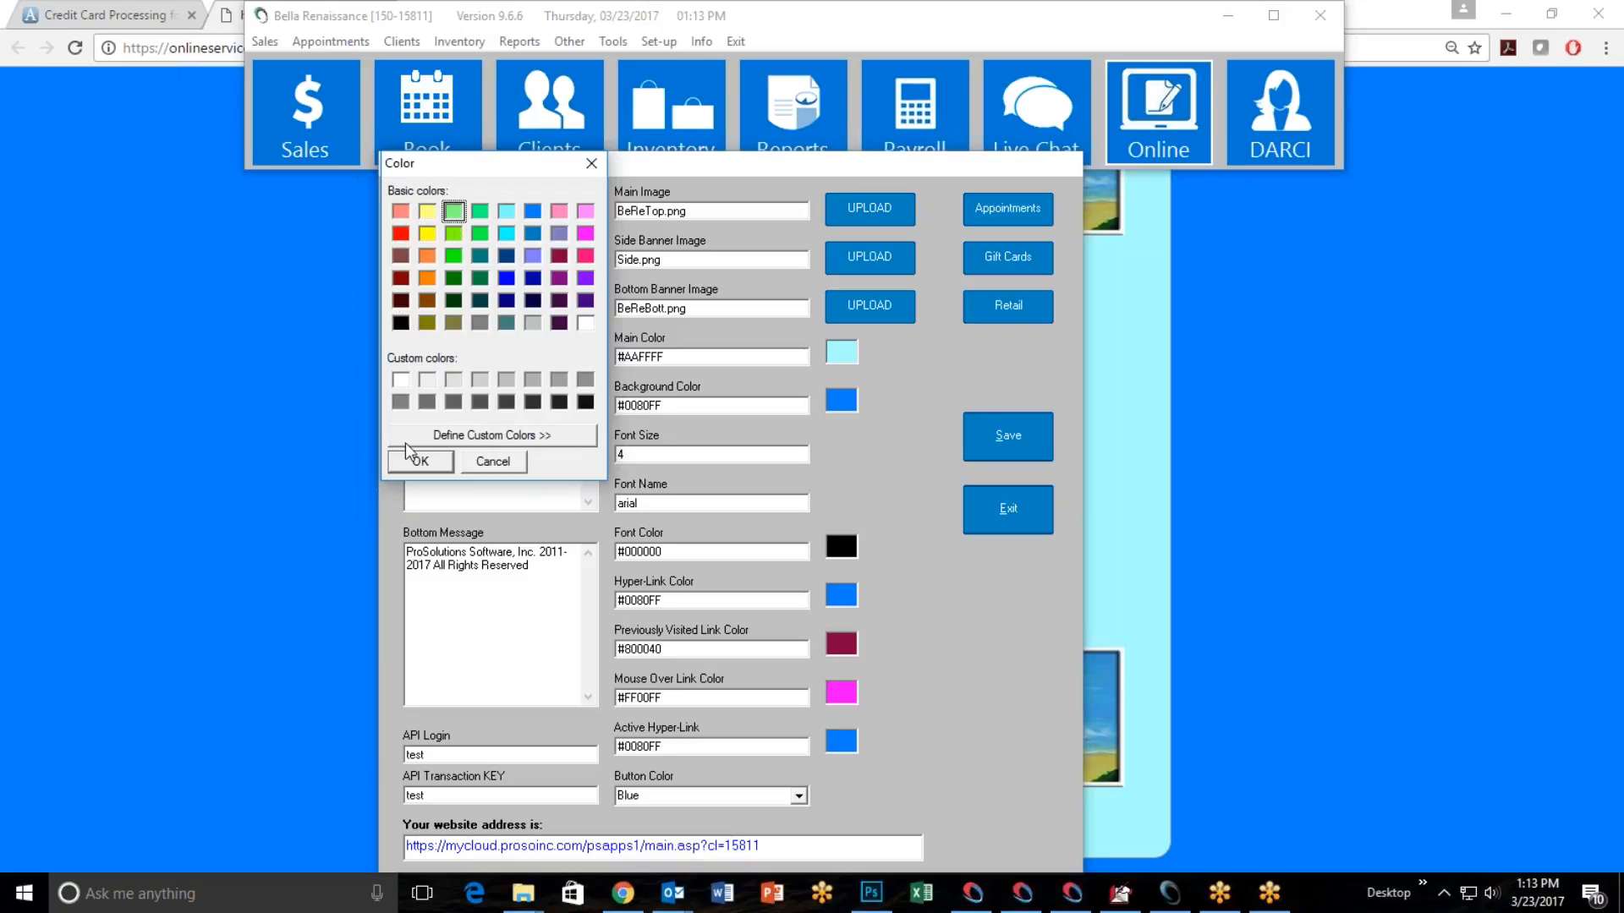
{"action": "left_click", "coordinate": [436, 440]}
{"action": "left_click_drag", "start_coordinate": [832, 269], "coordinate": [830, 212]}
{"action": "left_click", "coordinate": [721, 462]}
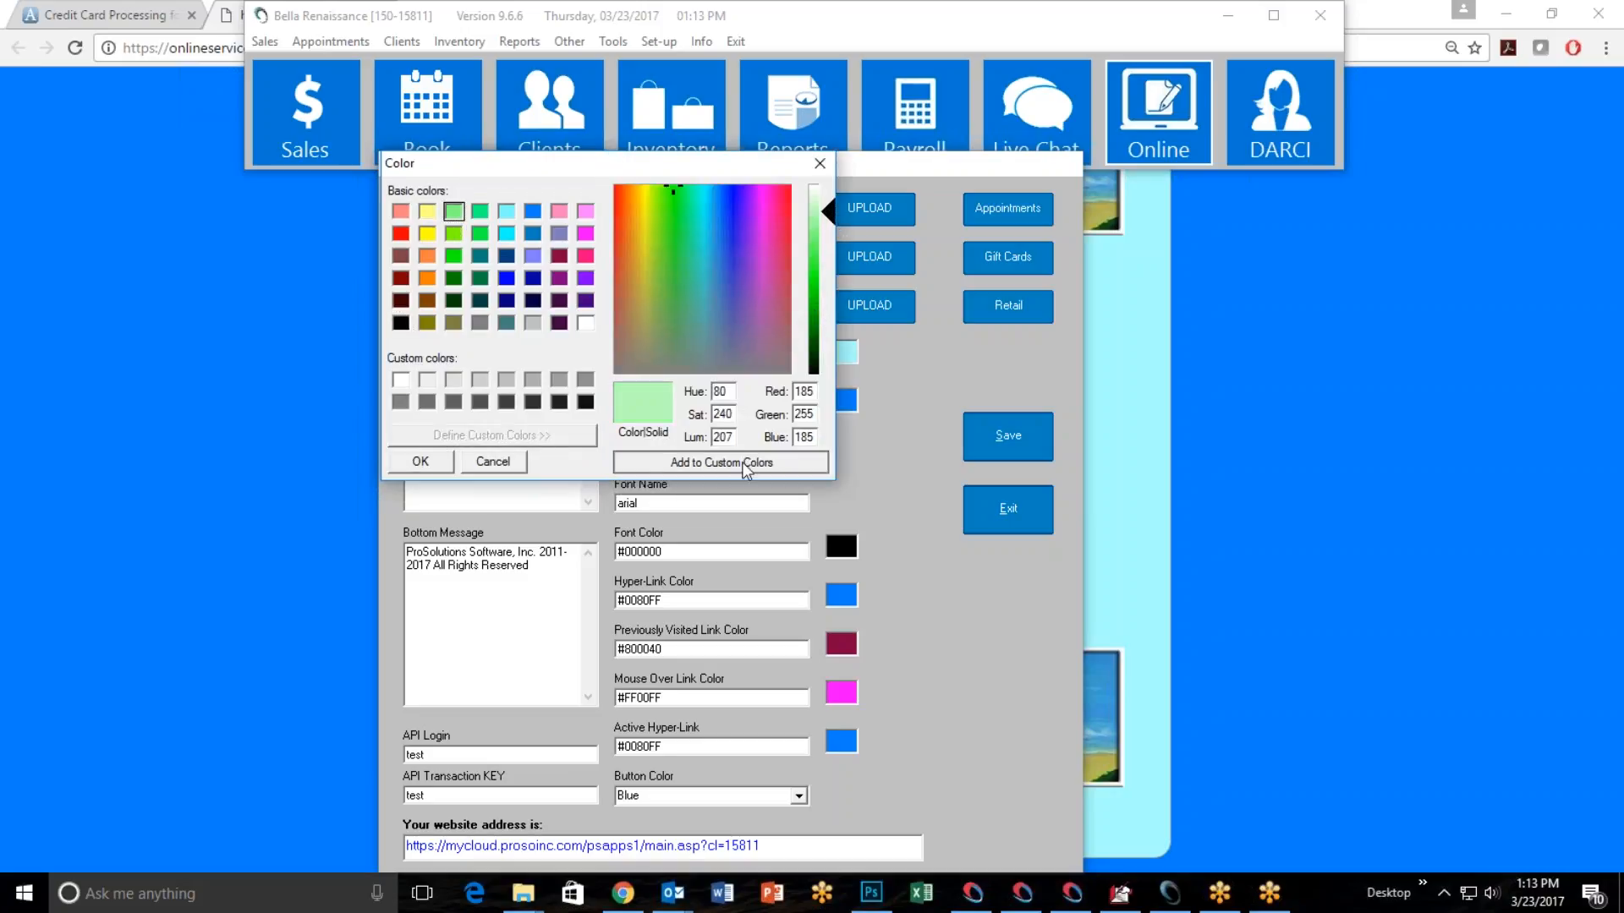
{"action": "left_click", "coordinate": [400, 380]}
{"action": "left_click", "coordinate": [422, 462]}
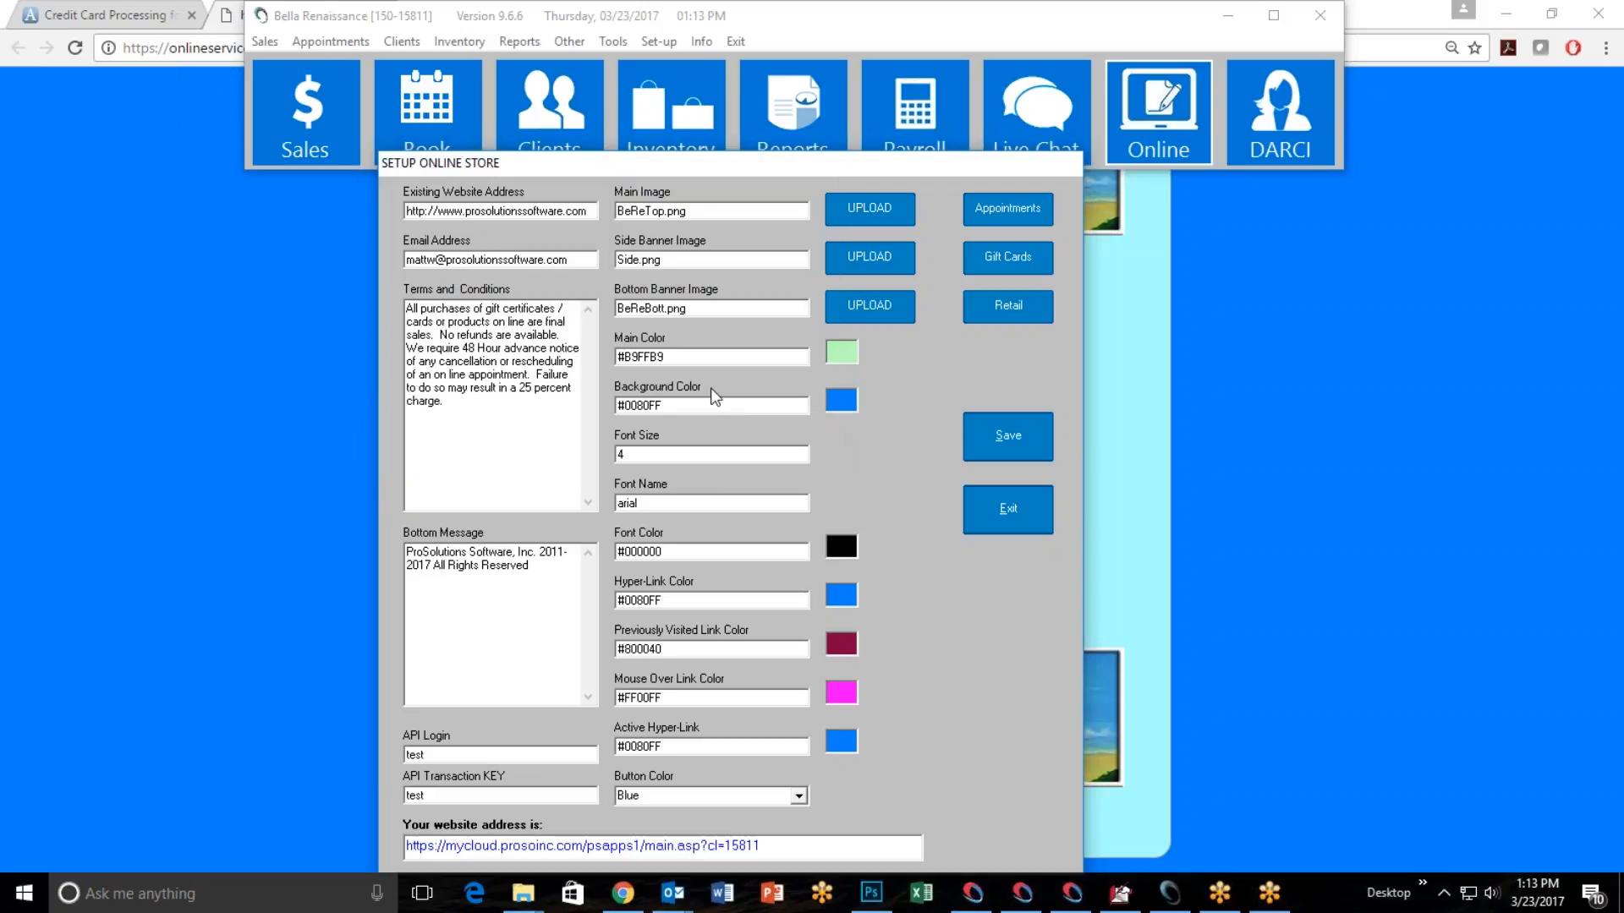
Set the store's background color to the basic dark green, #008000.
{"action": "left_click", "coordinate": [841, 400]}
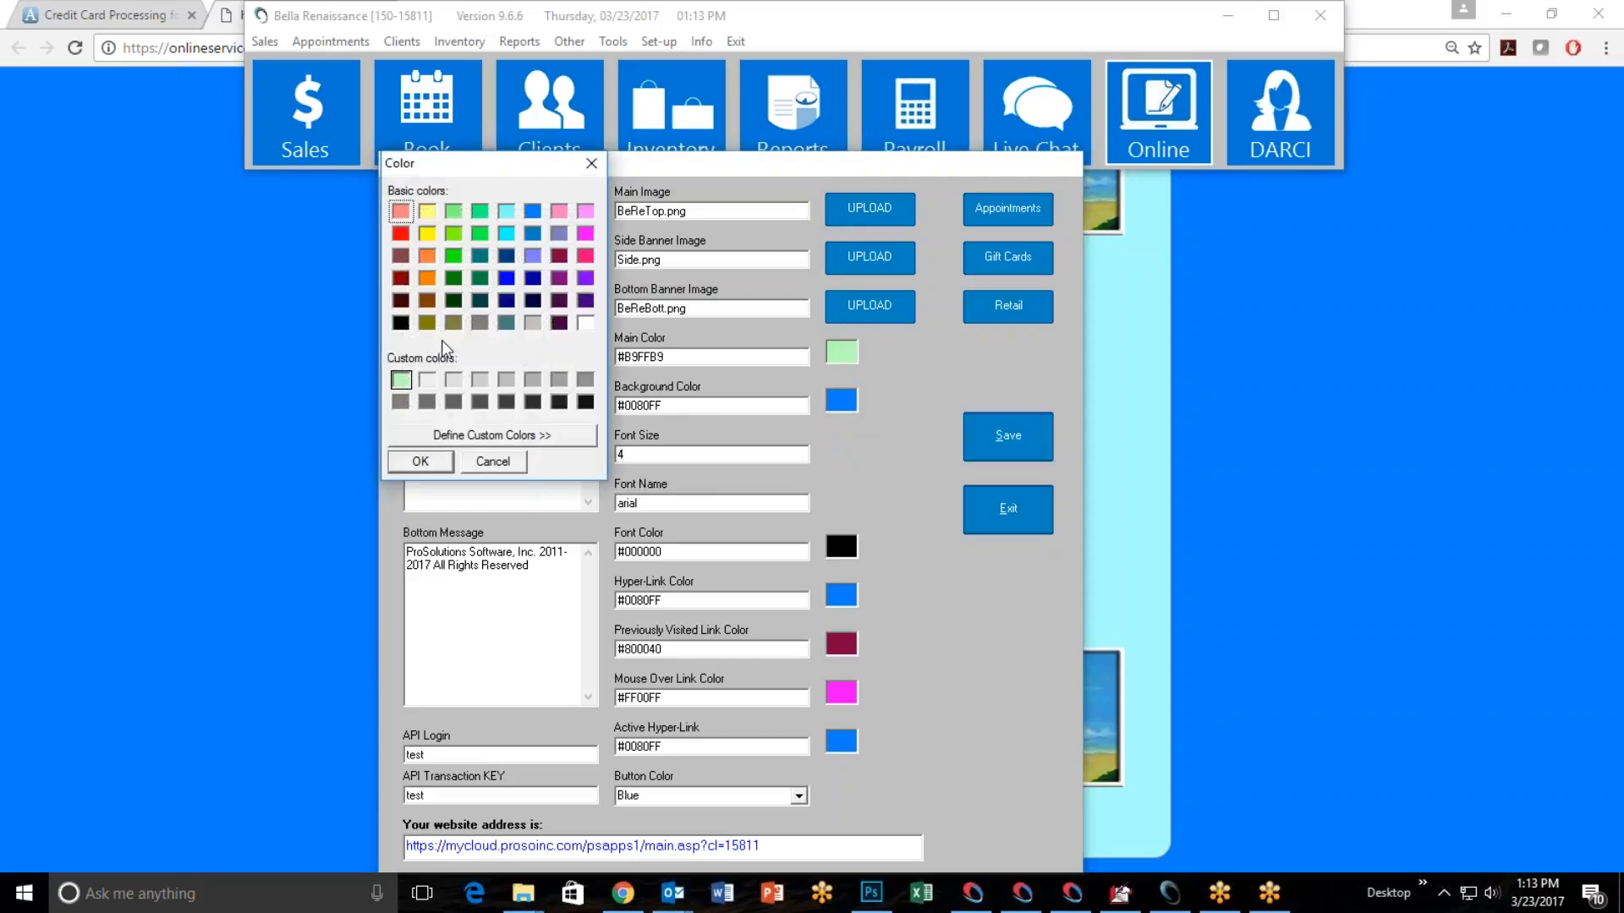
{"action": "left_click", "coordinate": [453, 279]}
{"action": "left_click", "coordinate": [434, 467]}
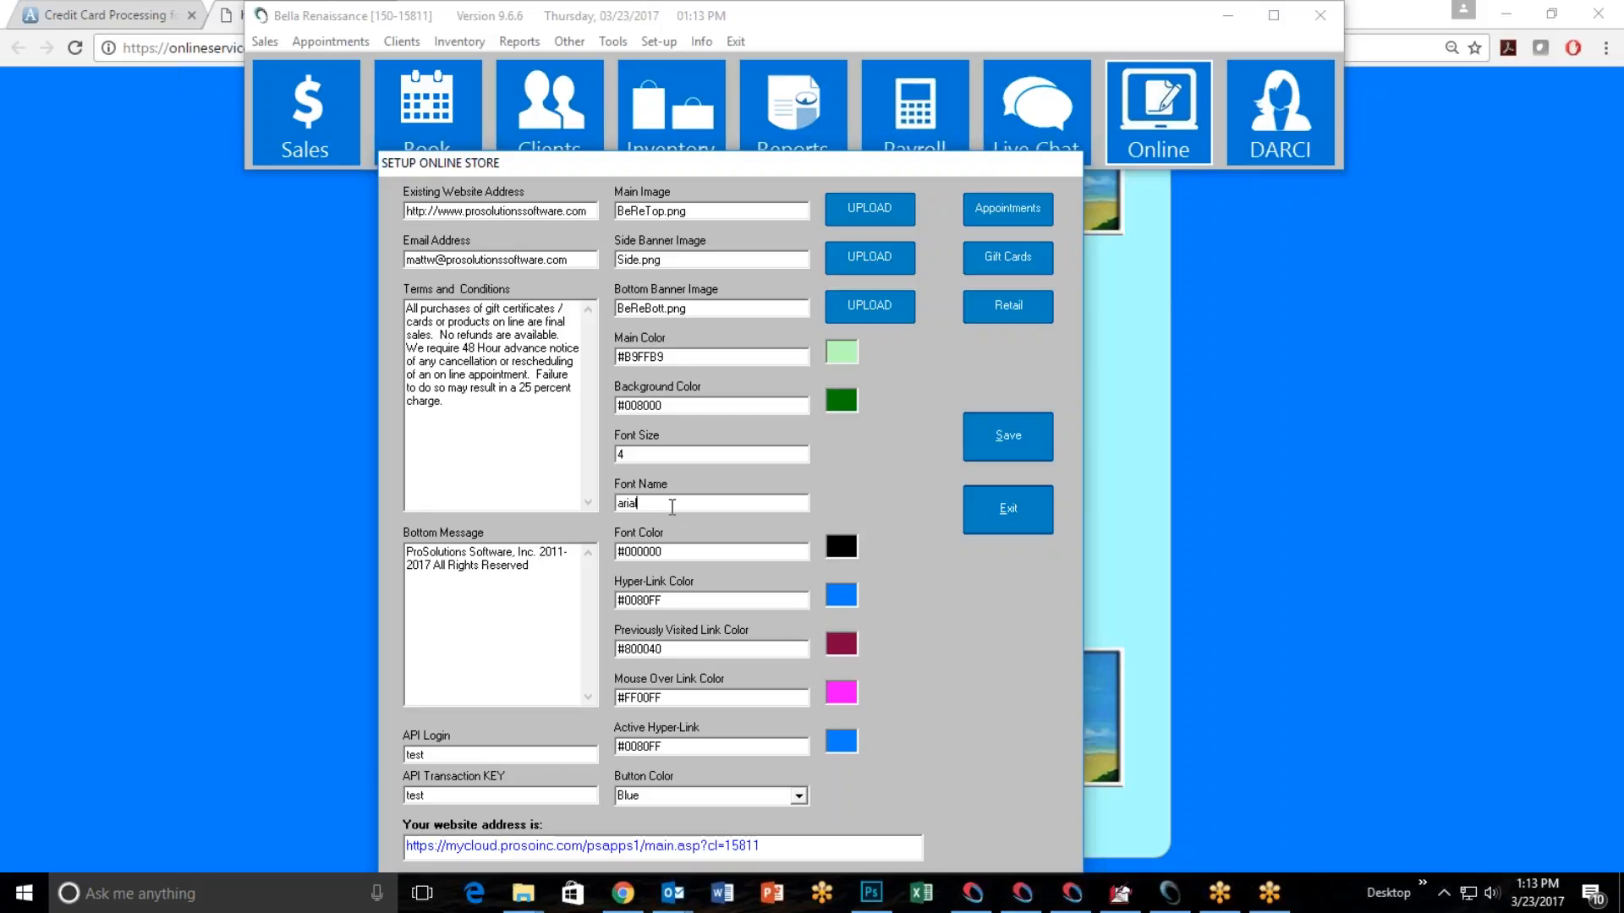
Set the hyper-link color to the basic cyan, #00FFFF.
{"action": "mouse_move", "coordinate": [697, 549]}
{"action": "left_click", "coordinate": [841, 598]}
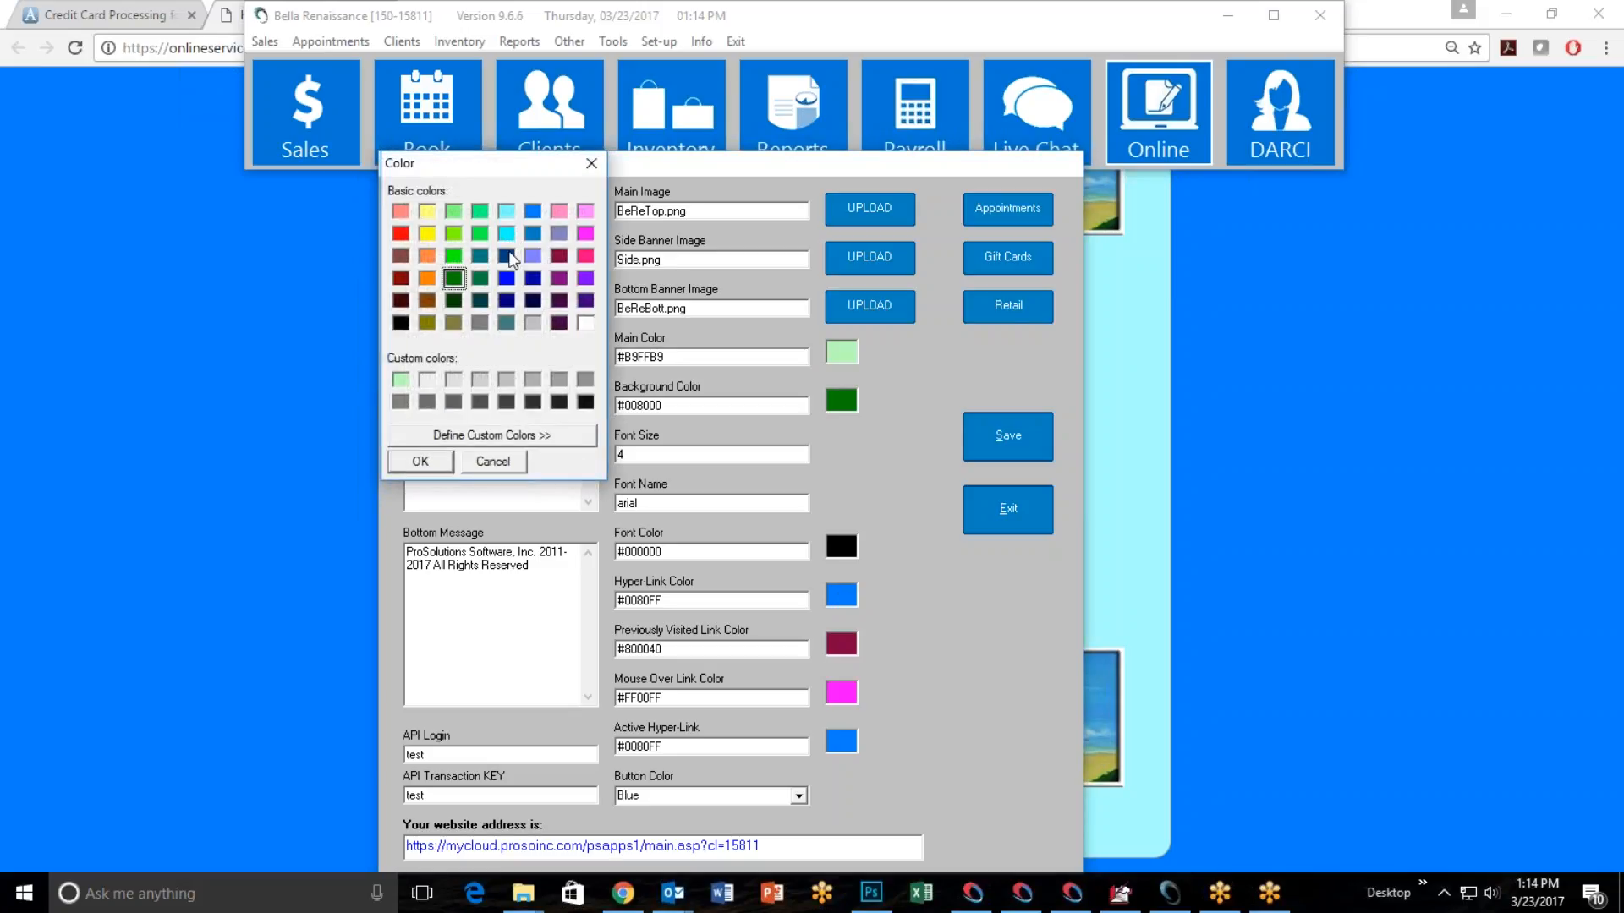
{"action": "left_click", "coordinate": [506, 233]}
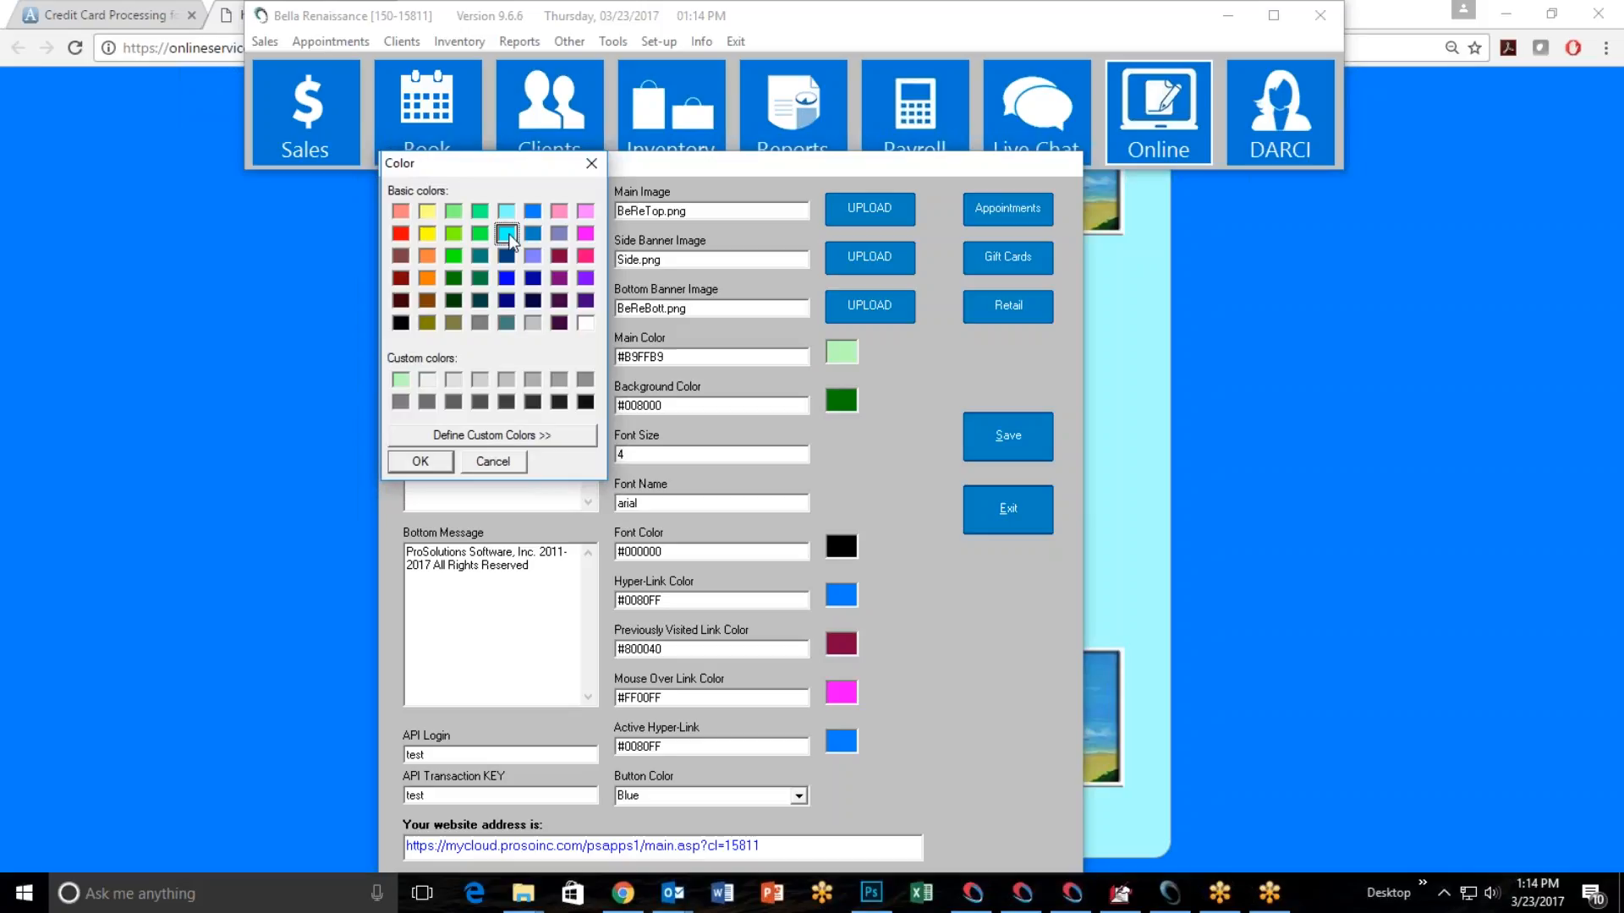
{"action": "left_click", "coordinate": [443, 463]}
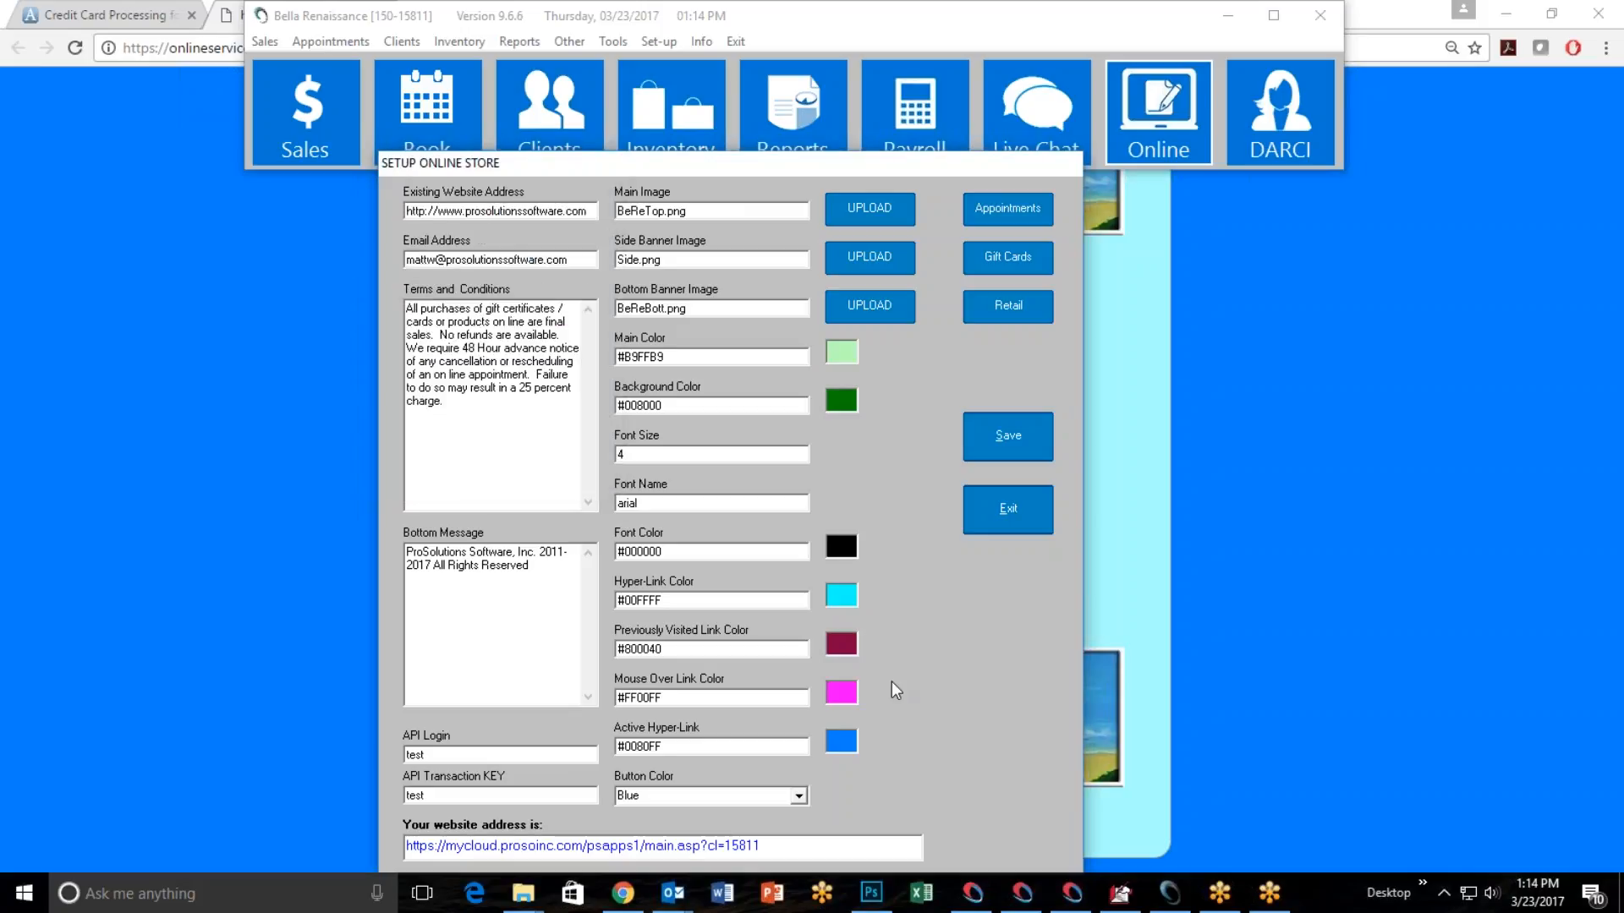
Set the hyper-link color to a custom lighter blue, #4FA7FF, based on the basic blue.
{"action": "left_click", "coordinate": [850, 601]}
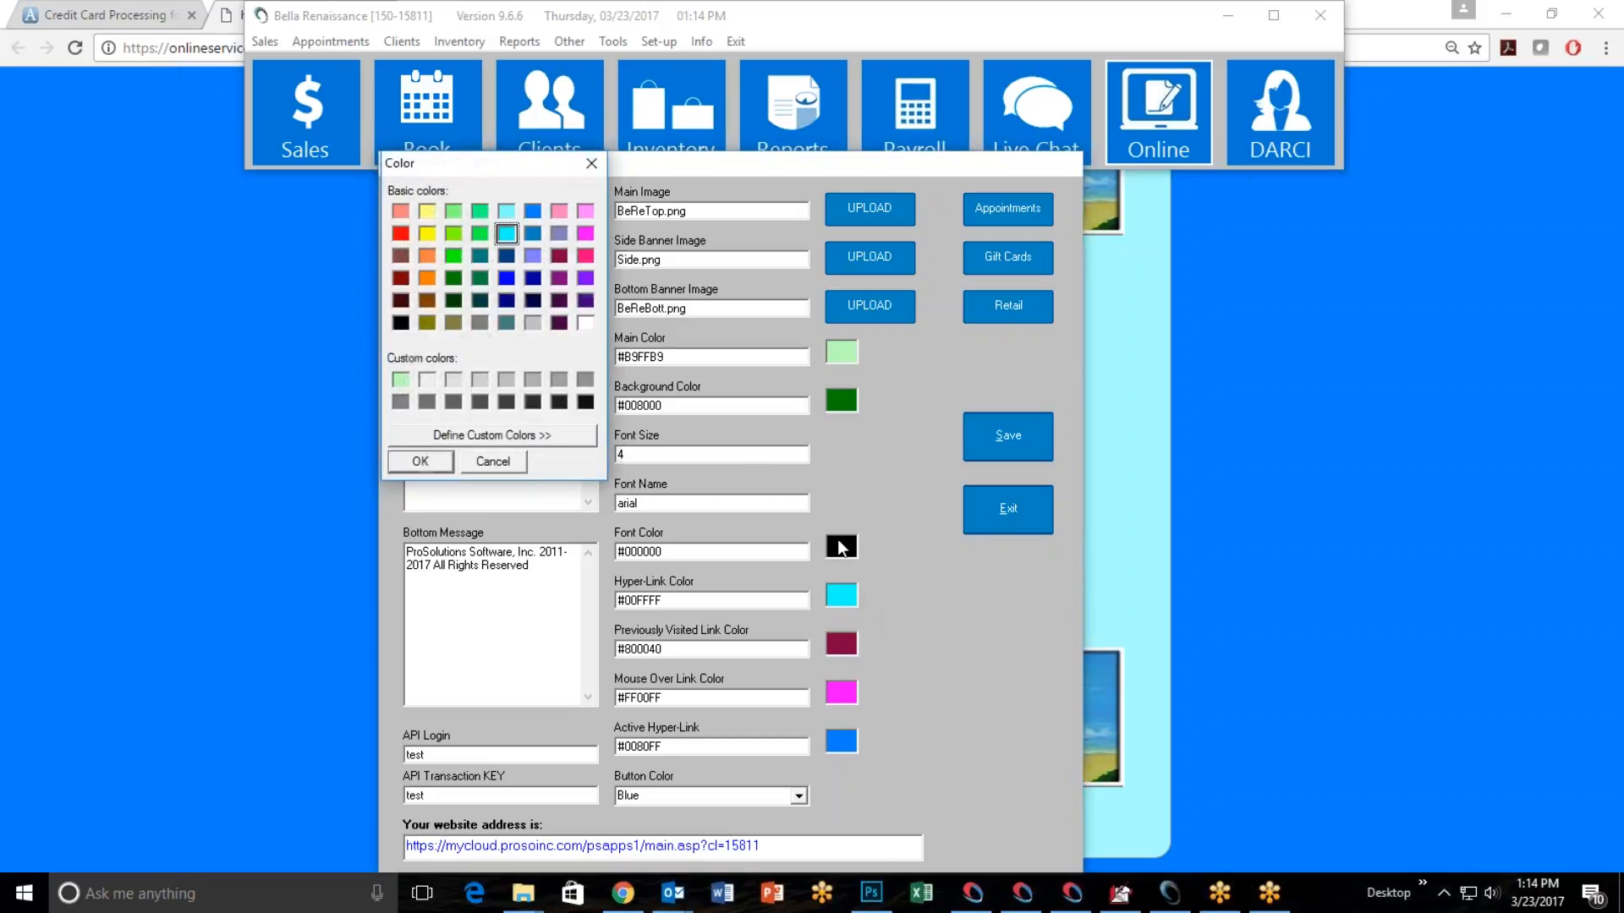
{"action": "left_click", "coordinate": [533, 211]}
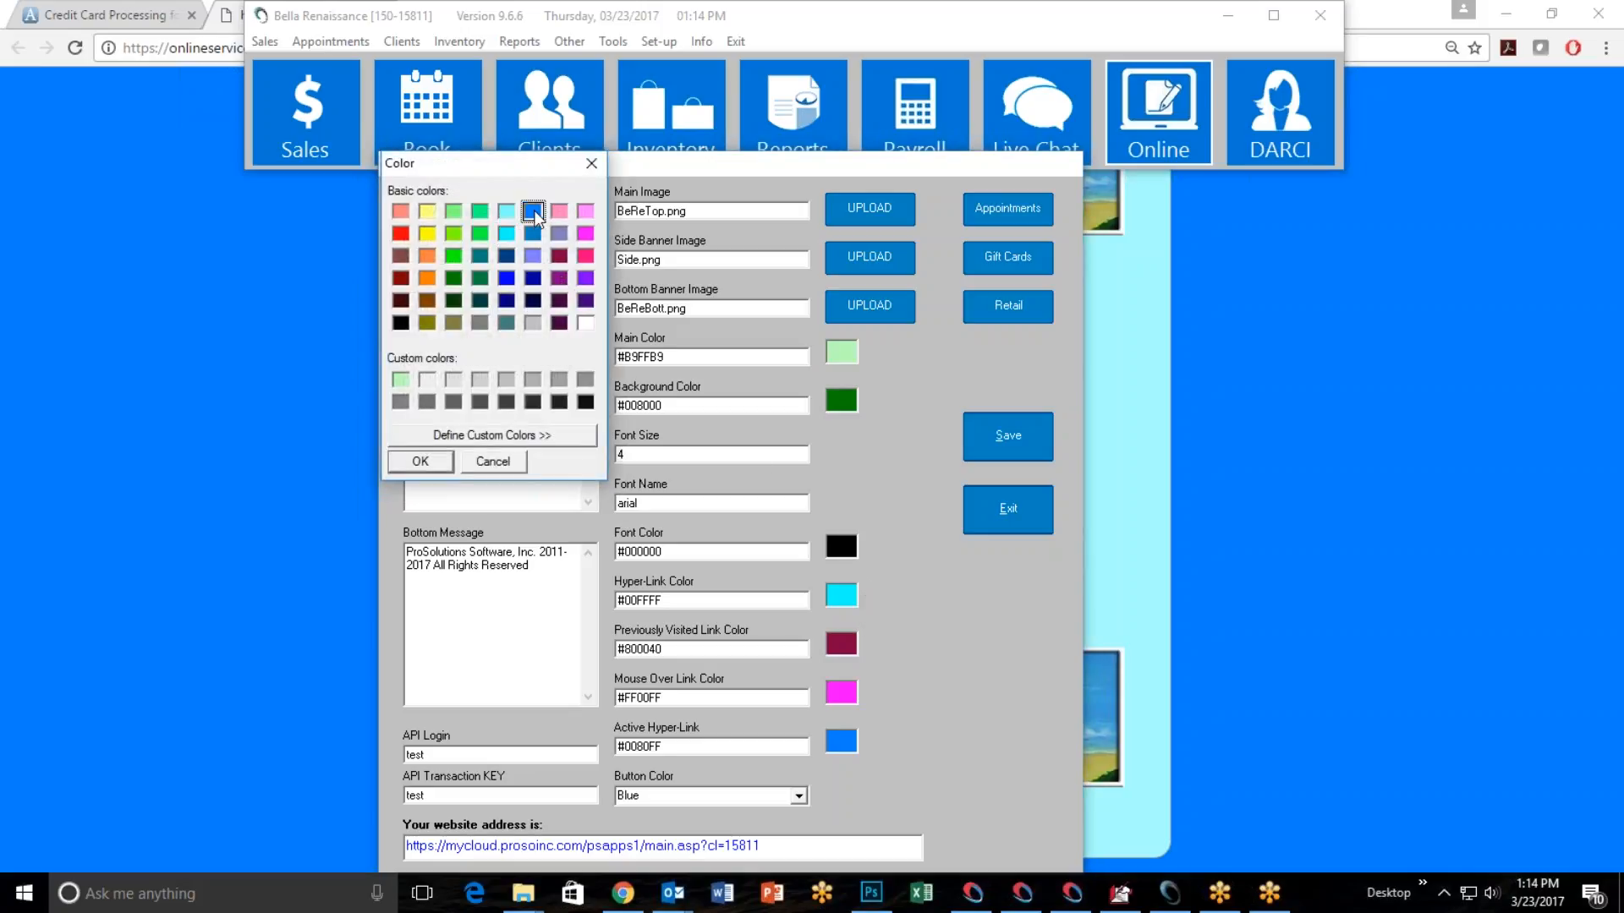
{"action": "left_click", "coordinate": [534, 435]}
{"action": "left_click_drag", "start_coordinate": [830, 267], "coordinate": [829, 252]}
{"action": "left_click", "coordinate": [725, 461]}
{"action": "left_click", "coordinate": [401, 379]}
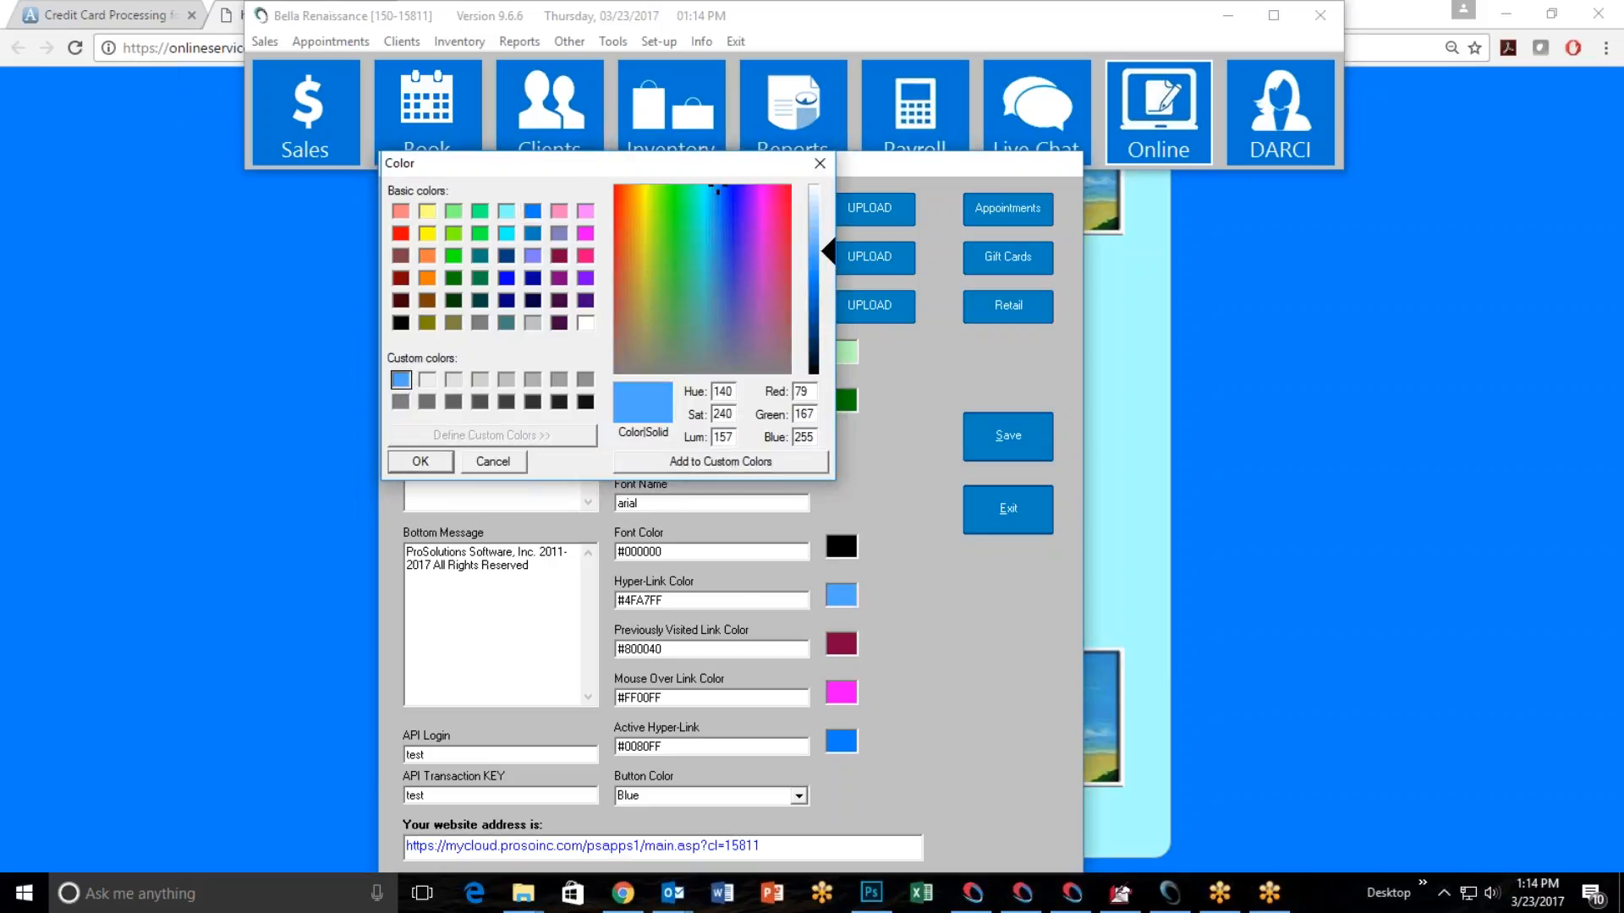
{"action": "left_click", "coordinate": [421, 461]}
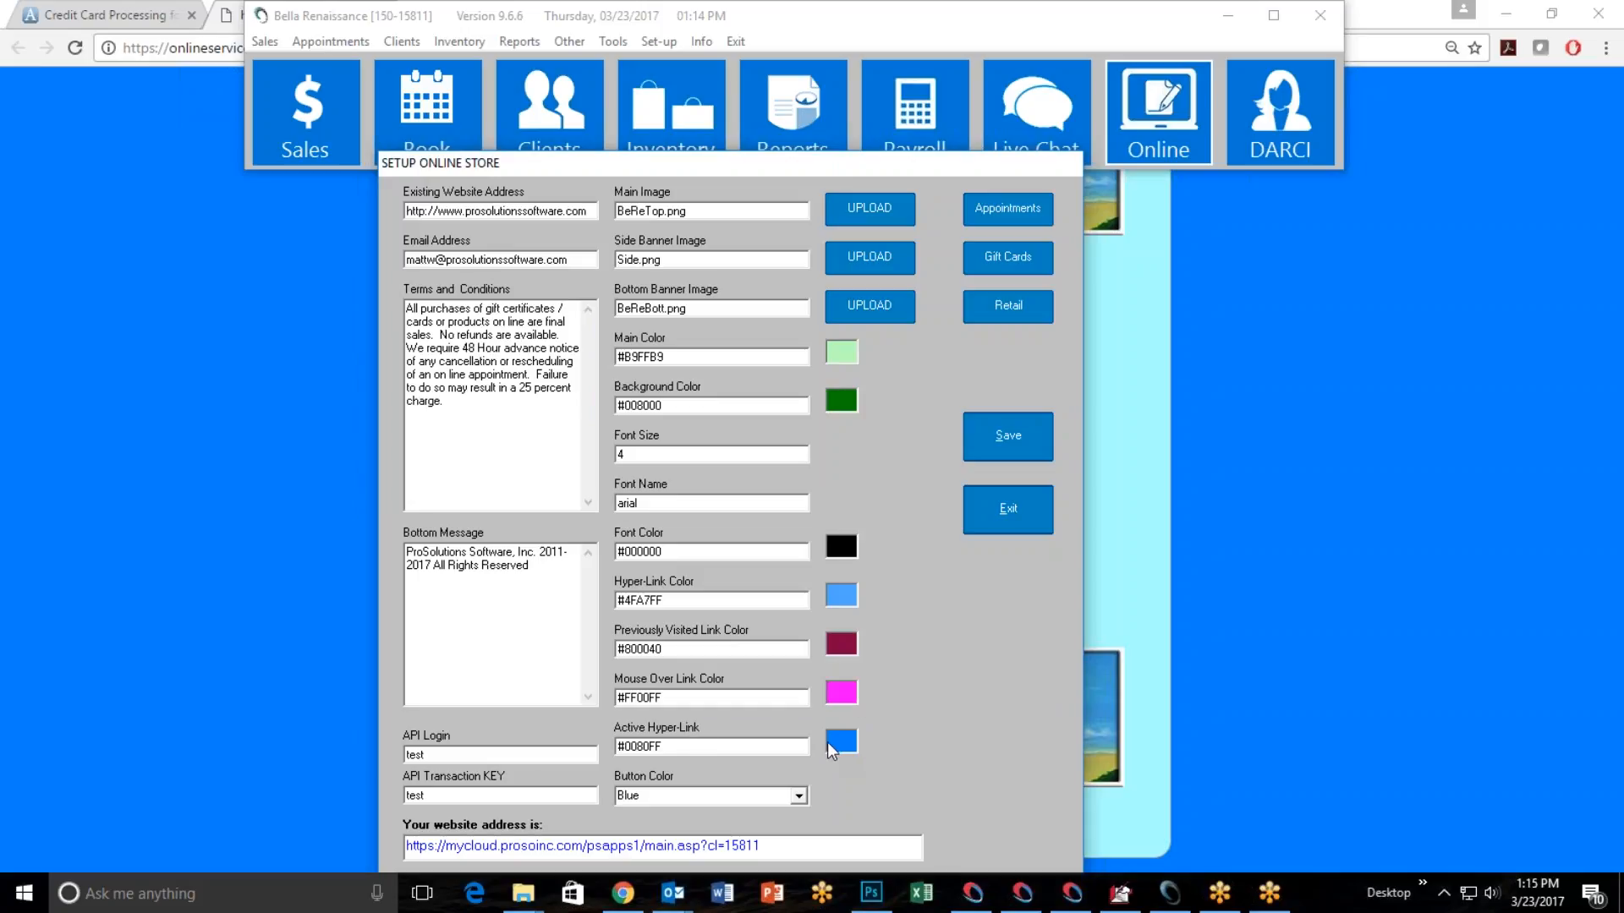
Set the button color to Green and save the online store settings.
{"action": "left_click", "coordinate": [799, 796]}
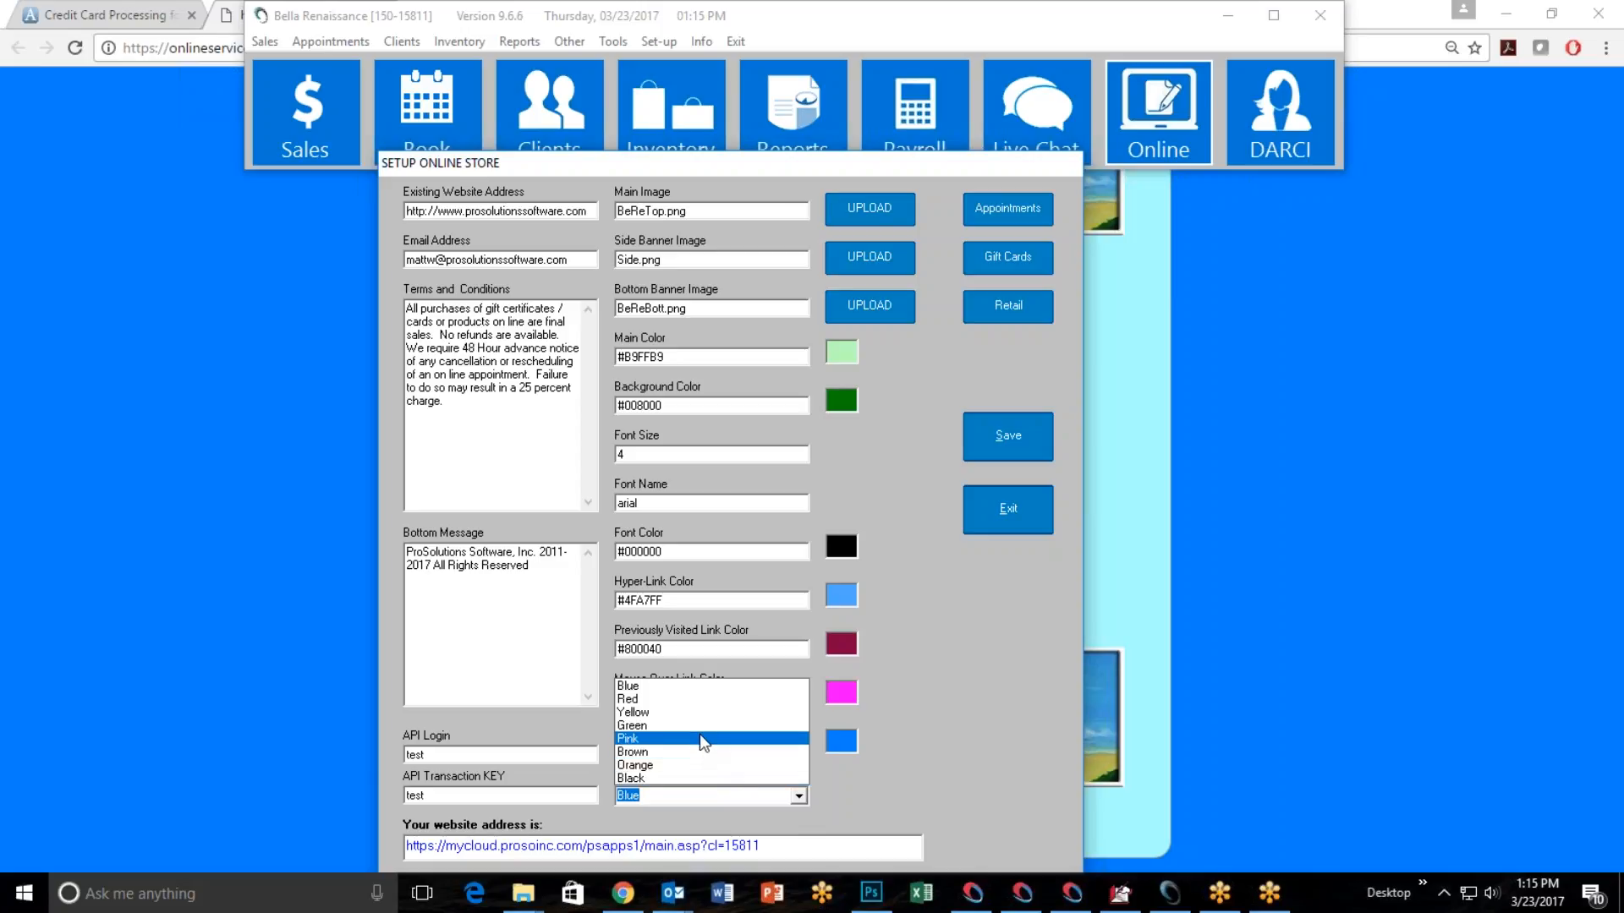
{"action": "left_click", "coordinate": [698, 728]}
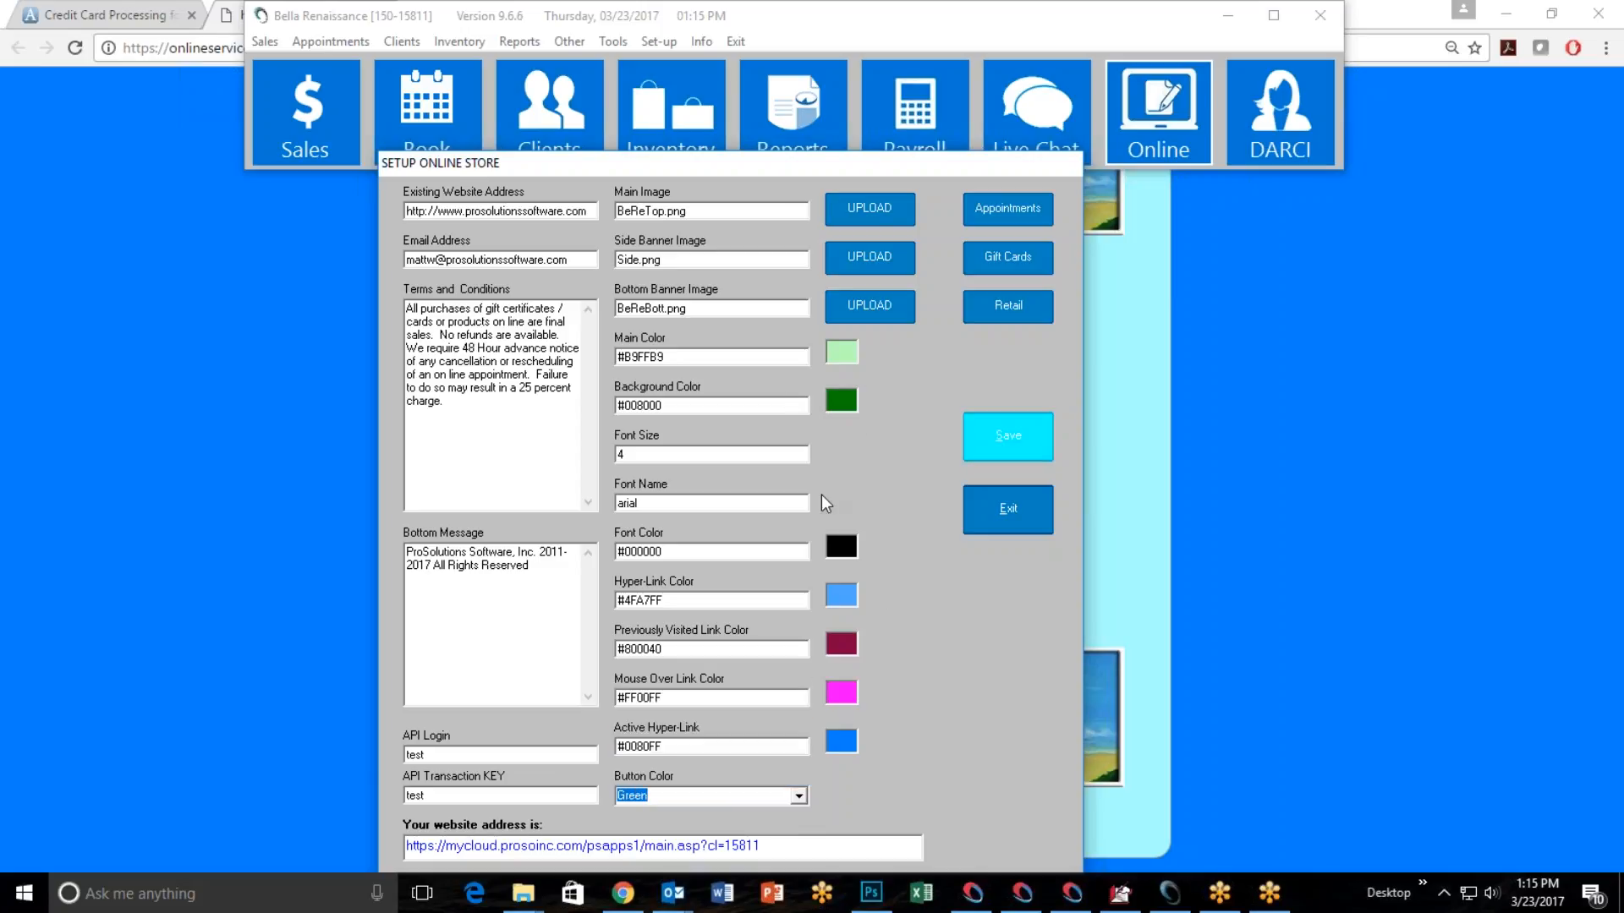
{"action": "key", "text": "Return"}
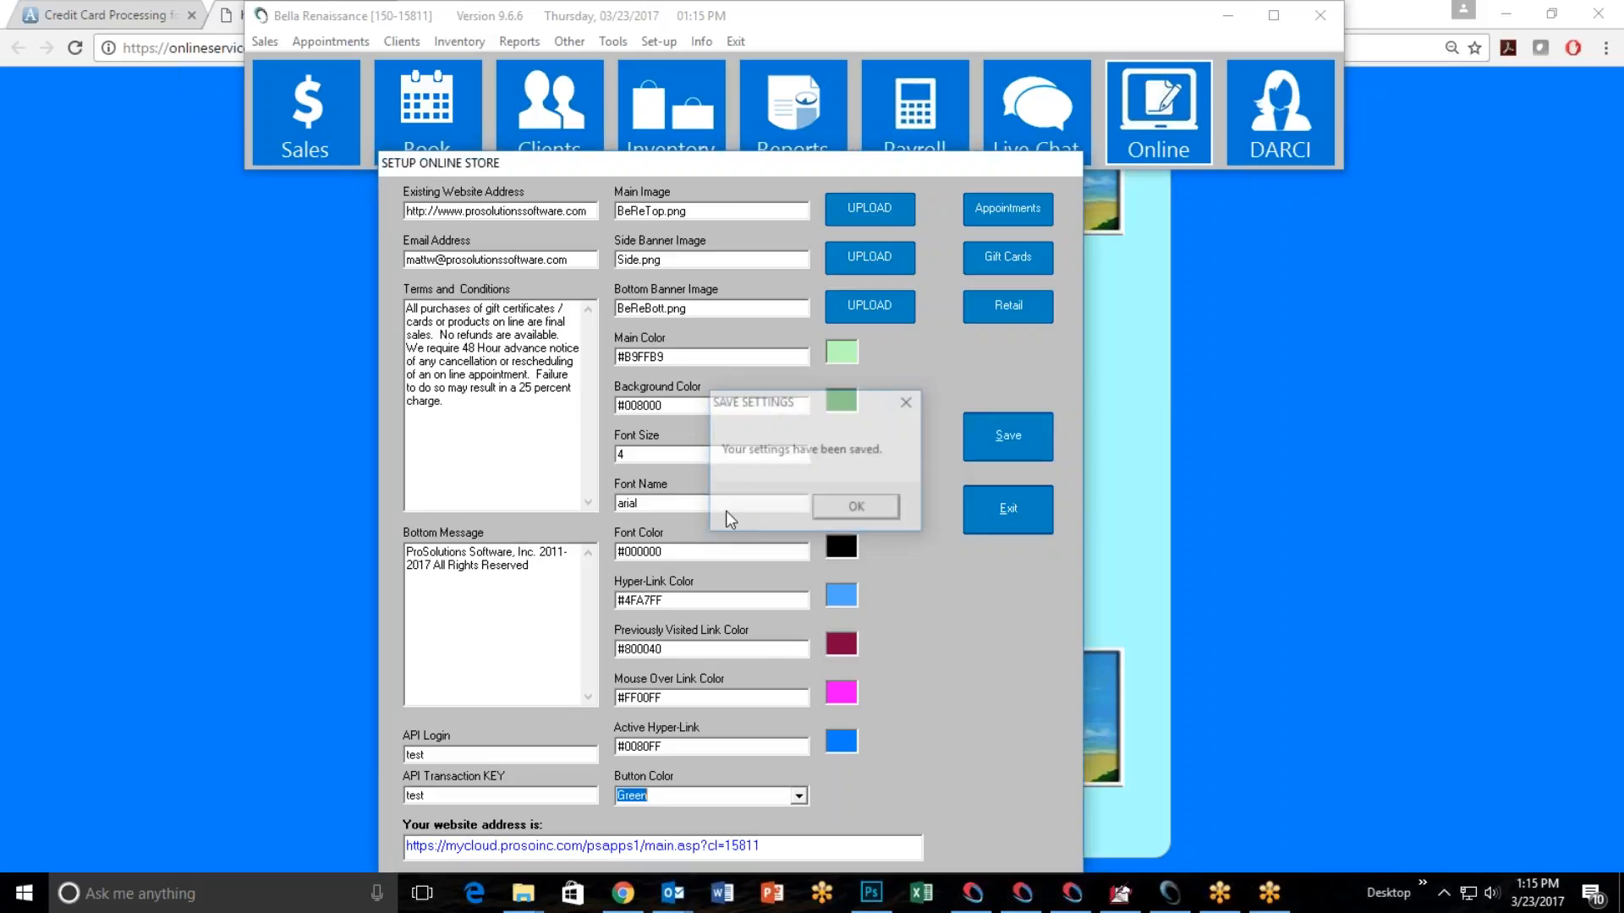
Switch to Chrome and reload the store page to check the new colors, then minimize the browser to return to the store setup.
{"action": "left_click", "coordinate": [122, 349]}
{"action": "left_click", "coordinate": [75, 47]}
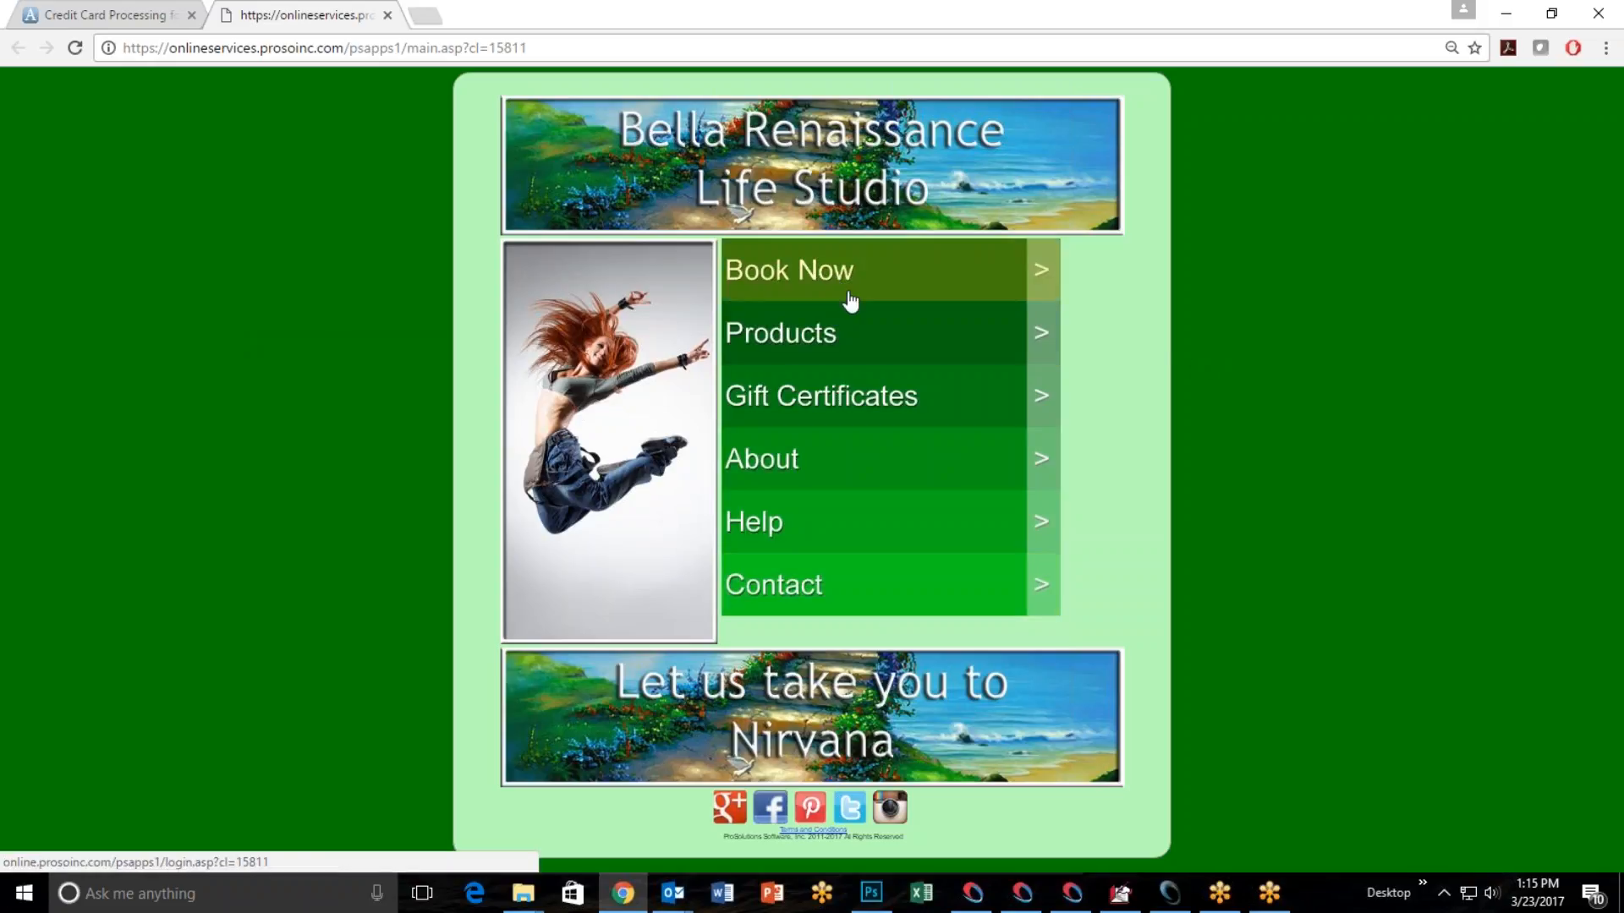
{"action": "left_click", "coordinate": [1505, 13]}
{"action": "left_click_drag", "start_coordinate": [756, 162], "coordinate": [769, 125]}
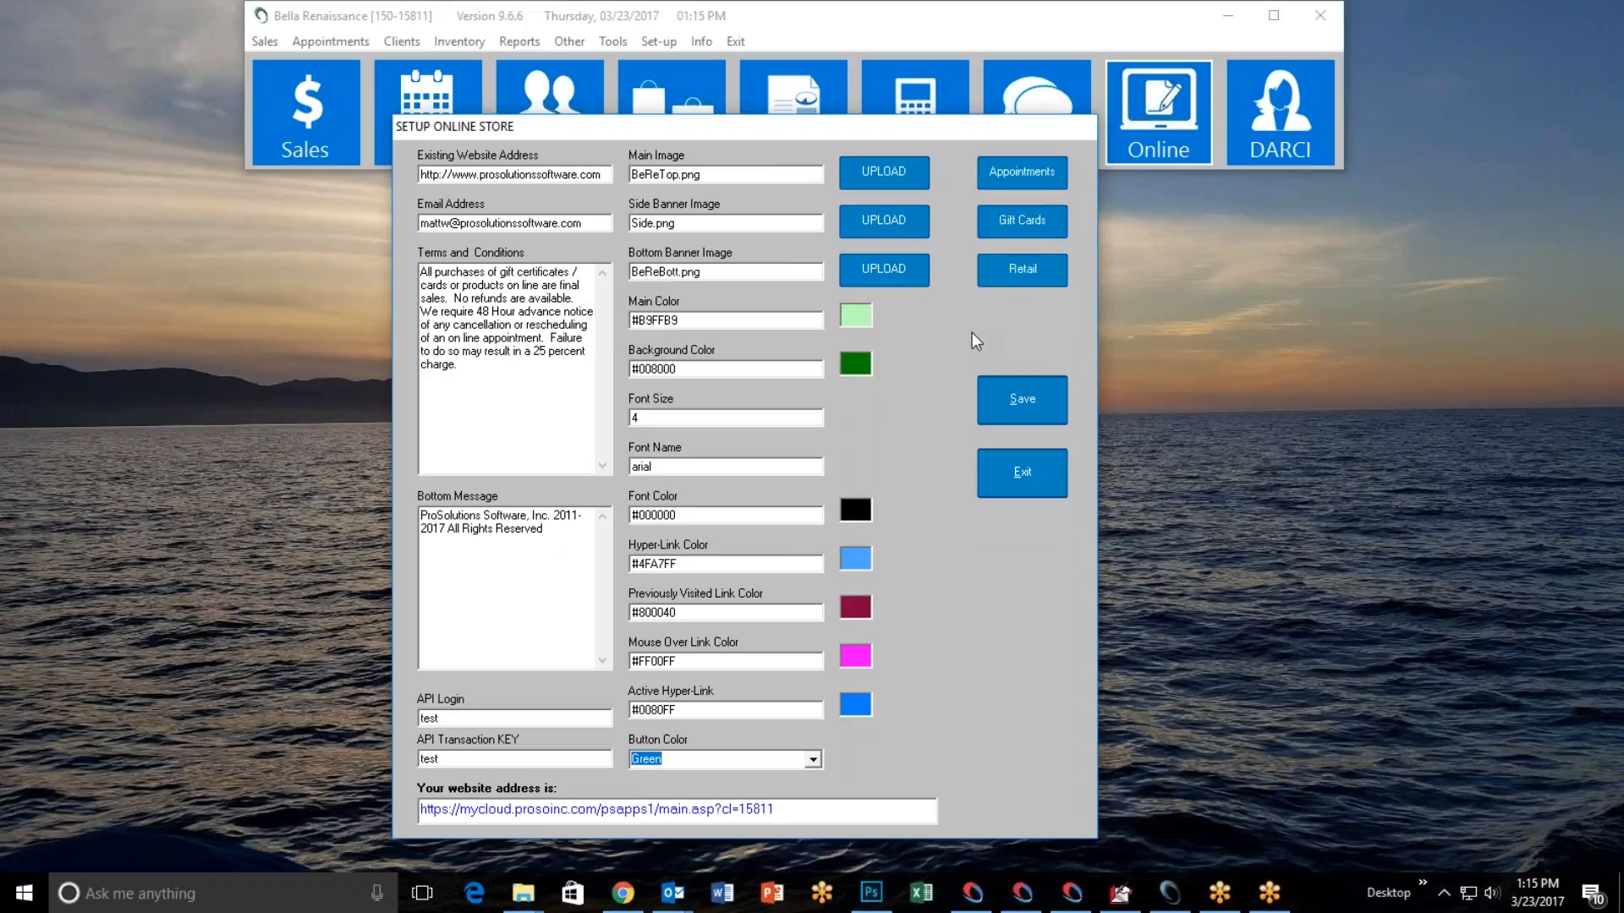
Open the online appointments setup and check its welcome message on the booking login page in Chrome, then switch back to the salon software.
{"action": "left_click", "coordinate": [1003, 171]}
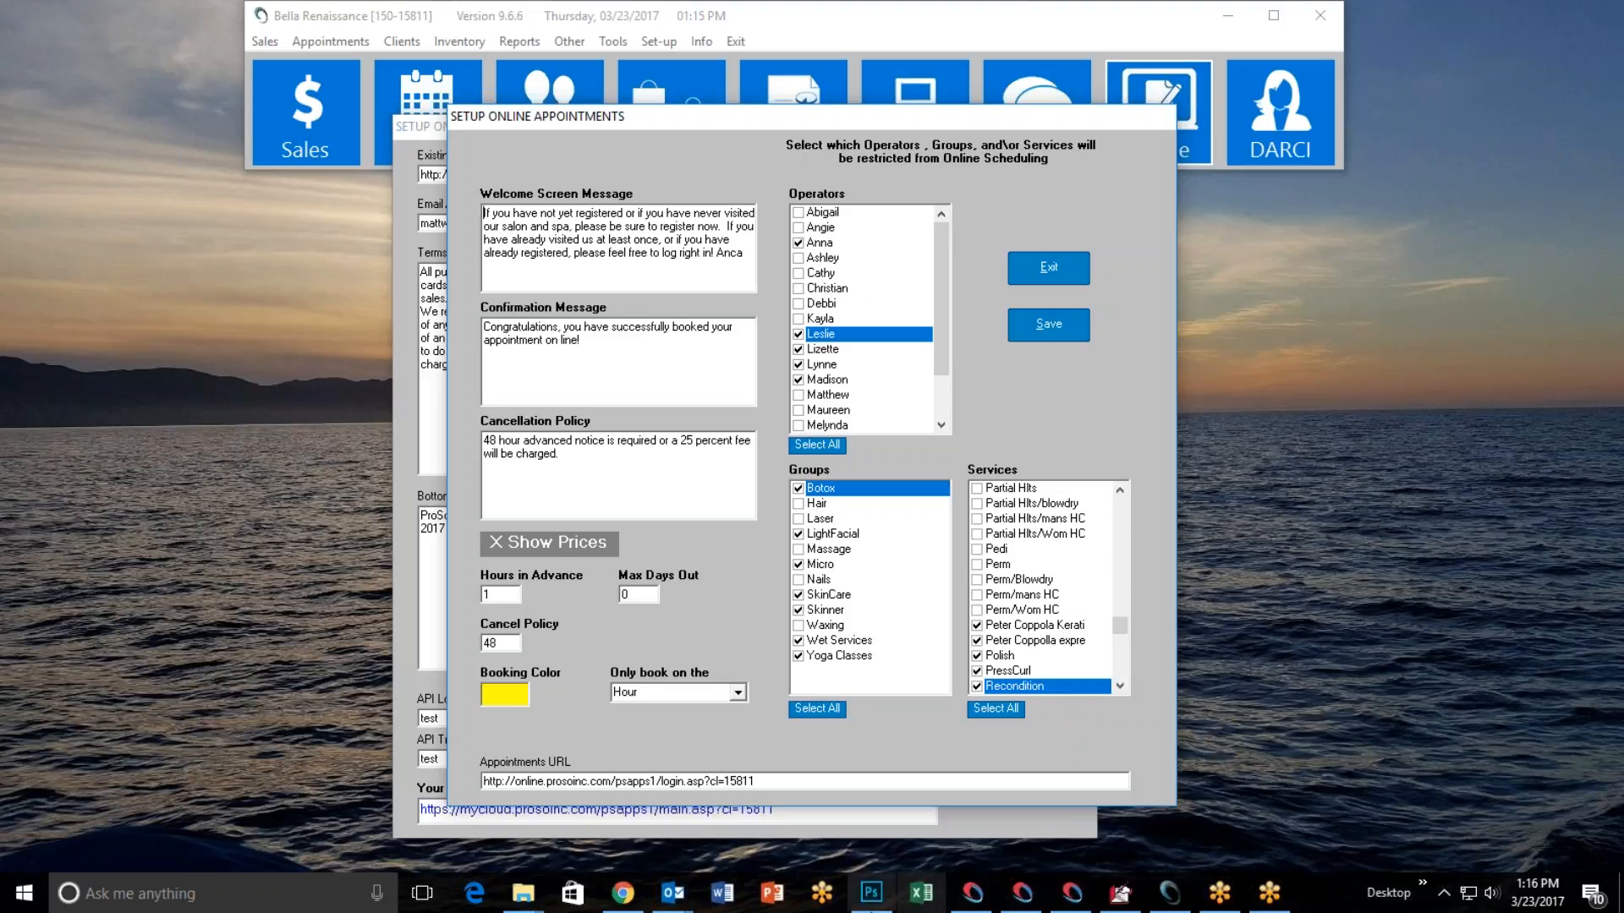
{"action": "left_click", "coordinate": [623, 893]}
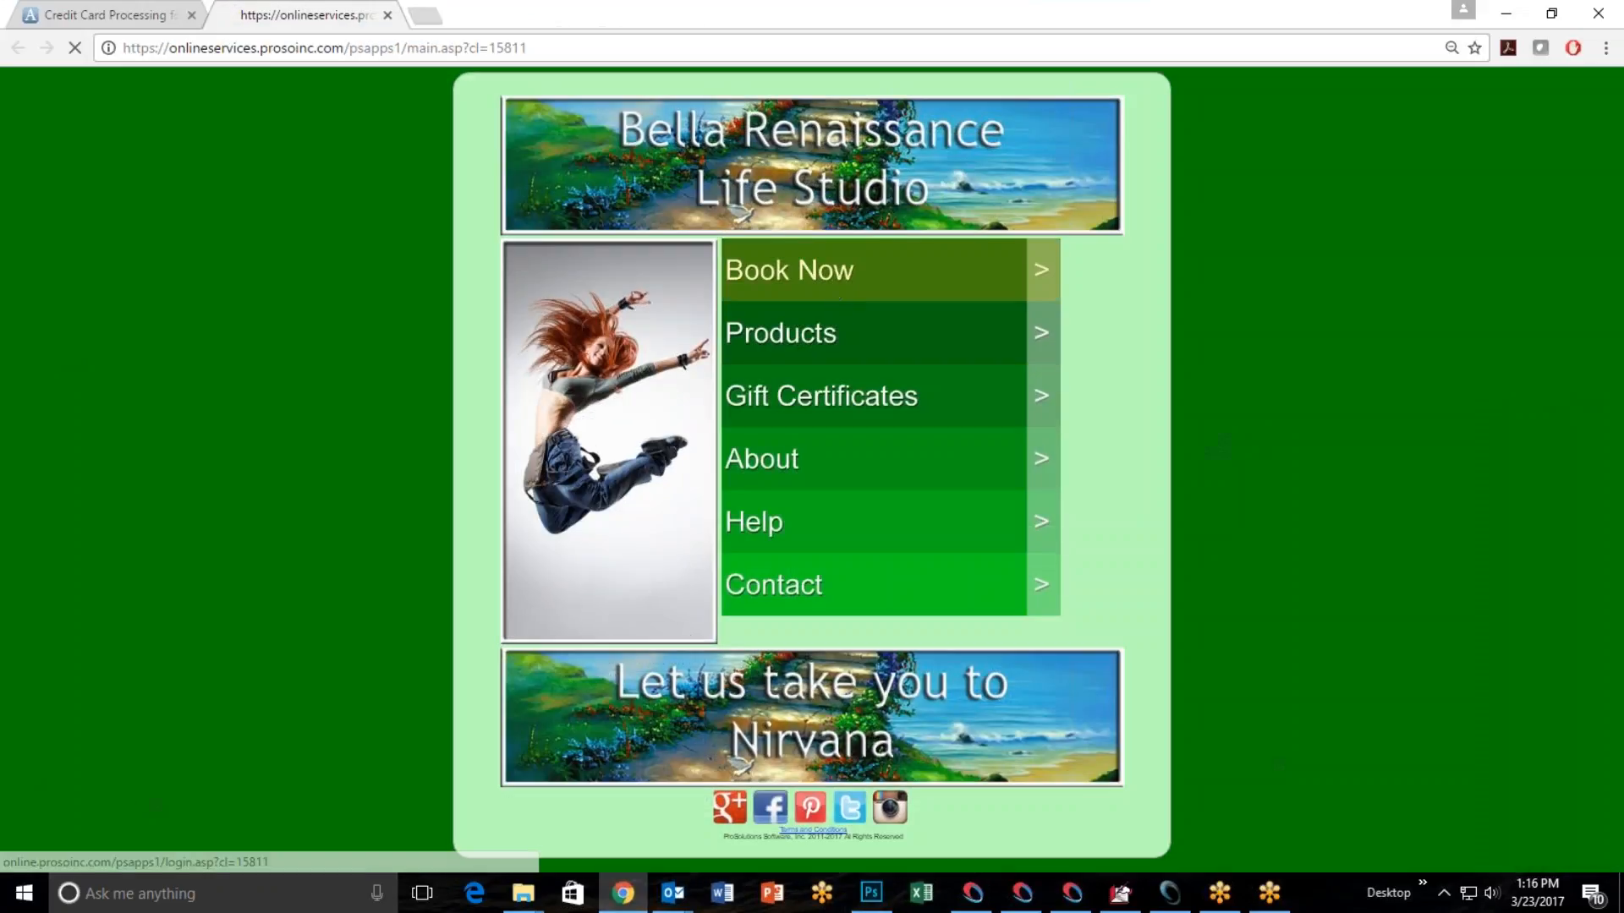
{"action": "left_click", "coordinate": [885, 396]}
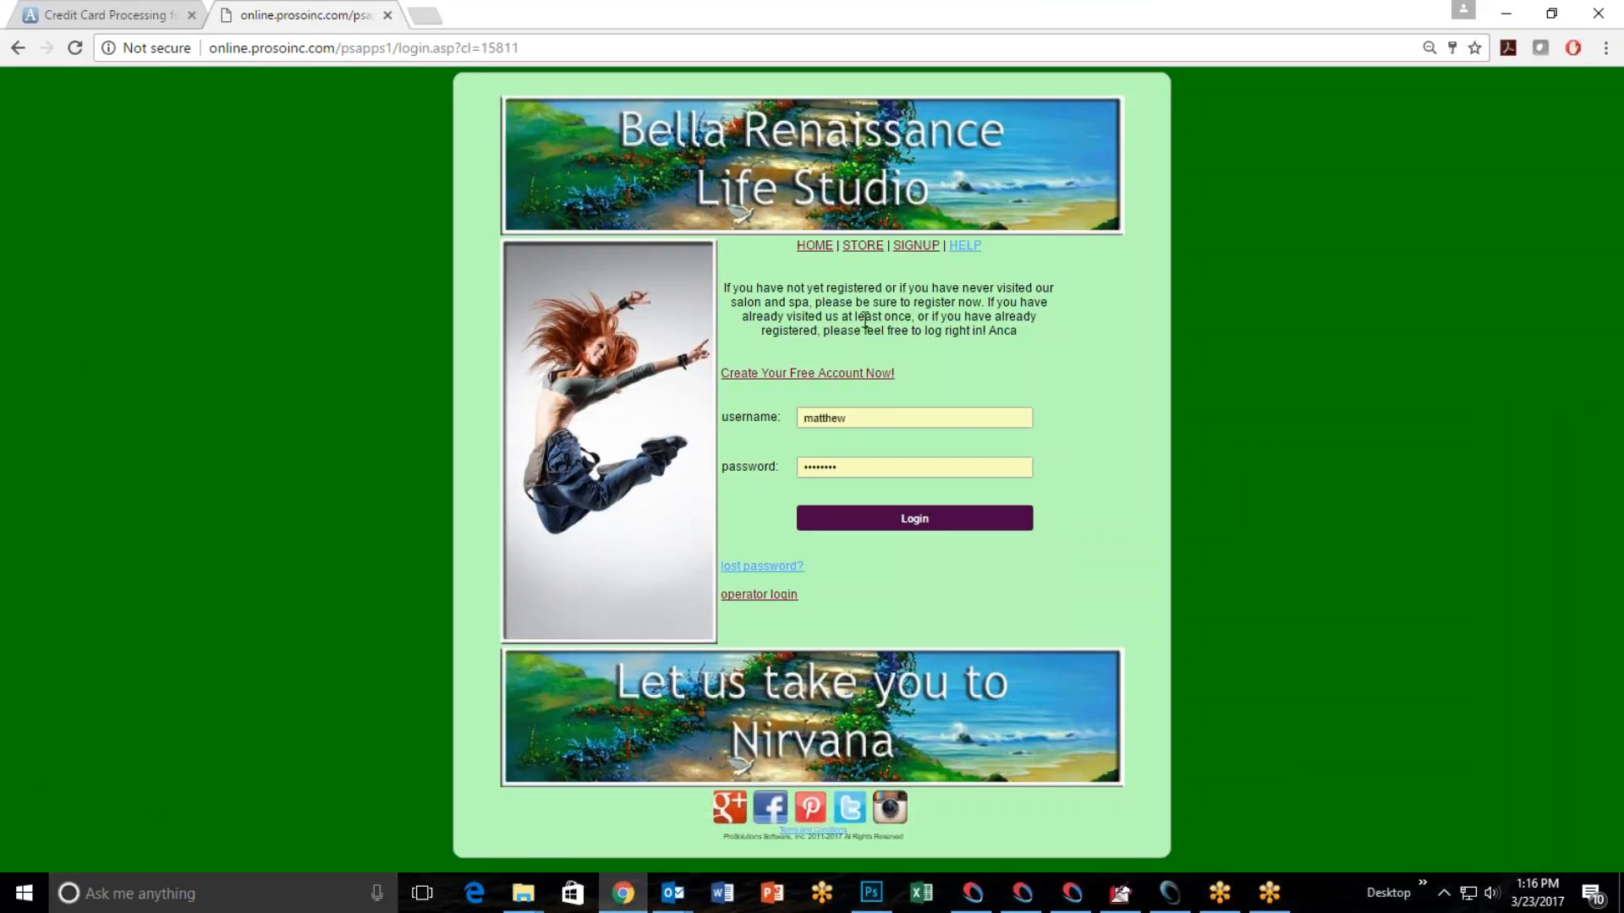
{"action": "left_click_drag", "start_coordinate": [726, 288], "coordinate": [1023, 343]}
{"action": "left_click", "coordinate": [1008, 341]}
{"action": "left_click", "coordinate": [1155, 893]}
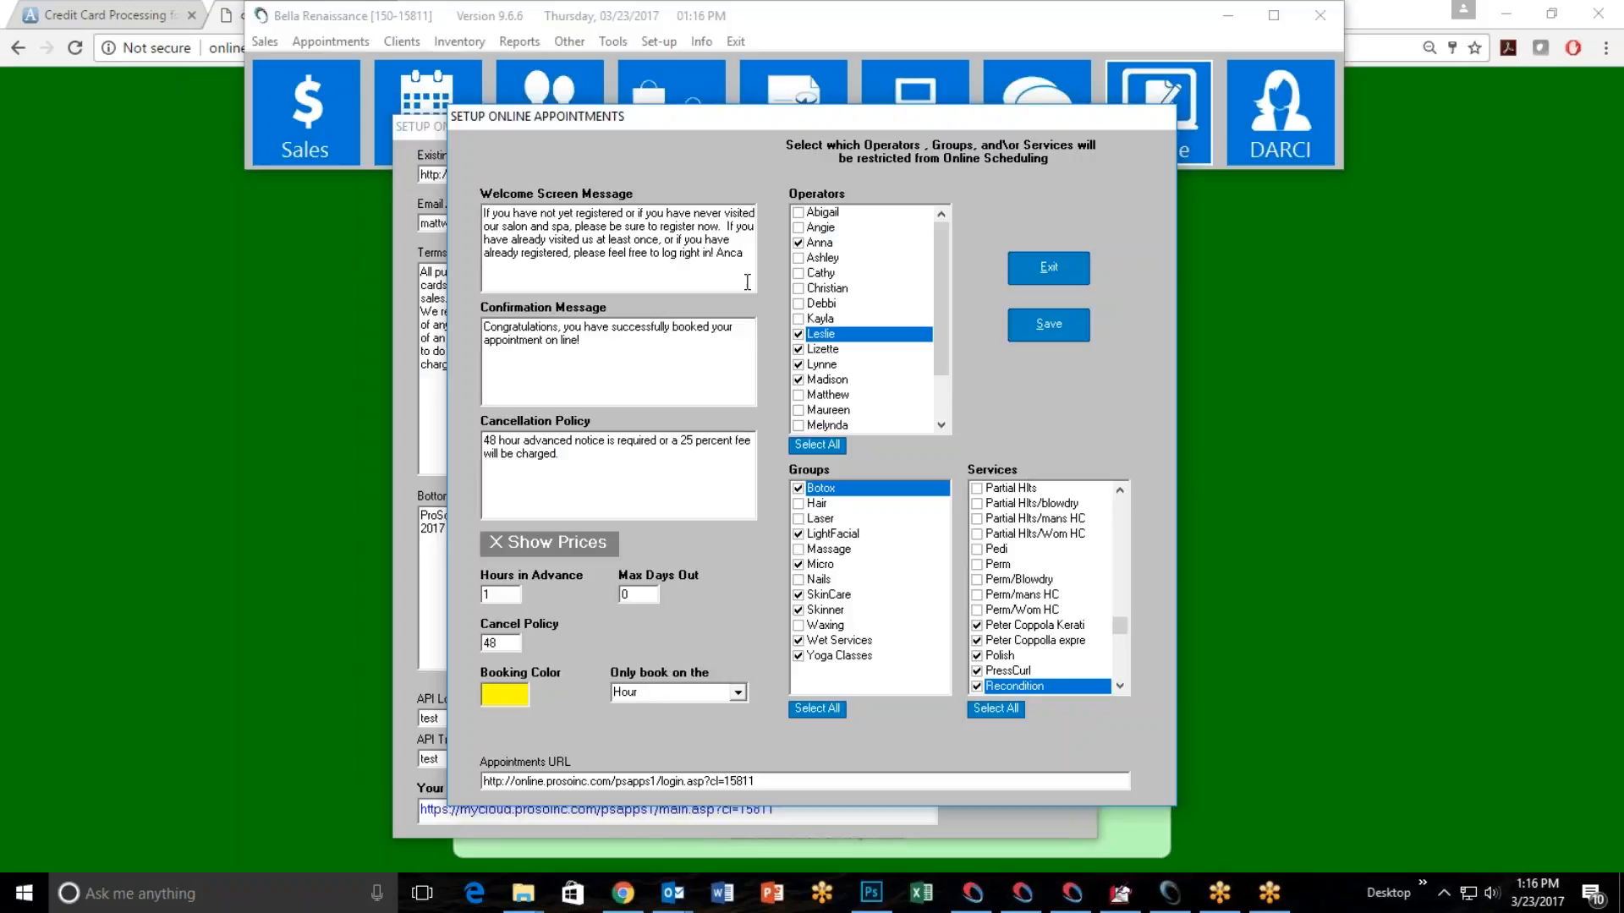
Replace the sign-off name at the end of the welcome screen message and save the online appointment settings.
{"action": "key", "text": "BackSpace"}
{"action": "key", "text": "BackSpace"}
{"action": "key", "text": "BackSpace"}
{"action": "key", "text": "BackSpace"}
{"action": "type", "text": "Hunter"}
{"action": "left_click", "coordinate": [1058, 327]}
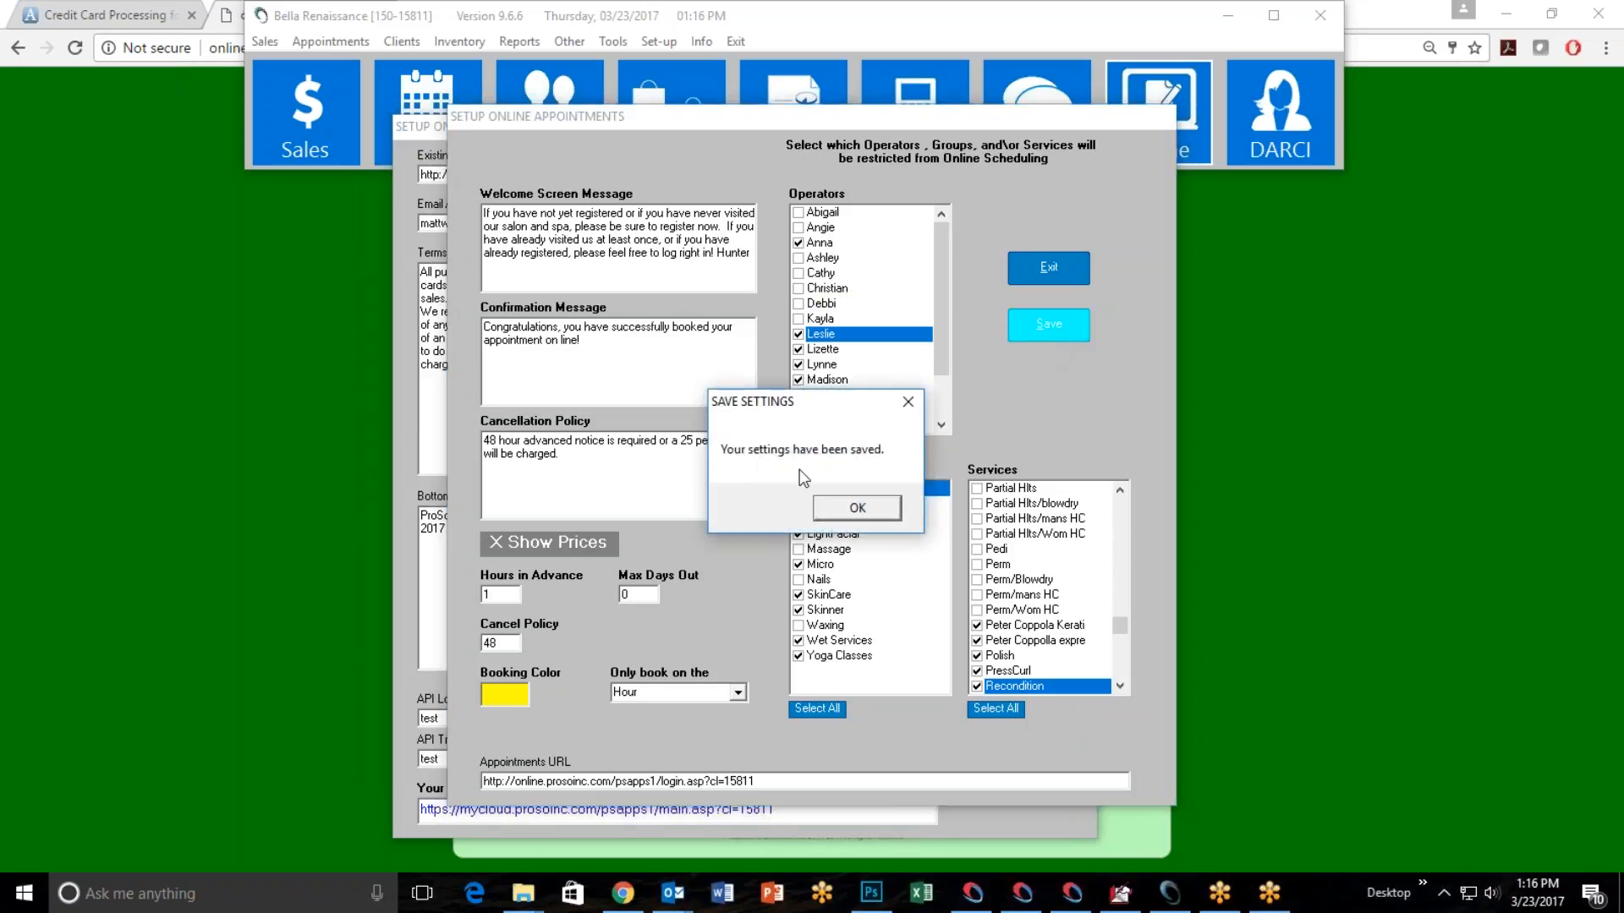
{"action": "left_click", "coordinate": [851, 504]}
Switch to Chrome, reload the booking login page to check the edited welcome message, and look at the new-account registration form.
{"action": "left_click", "coordinate": [140, 318]}
{"action": "left_click", "coordinate": [75, 48]}
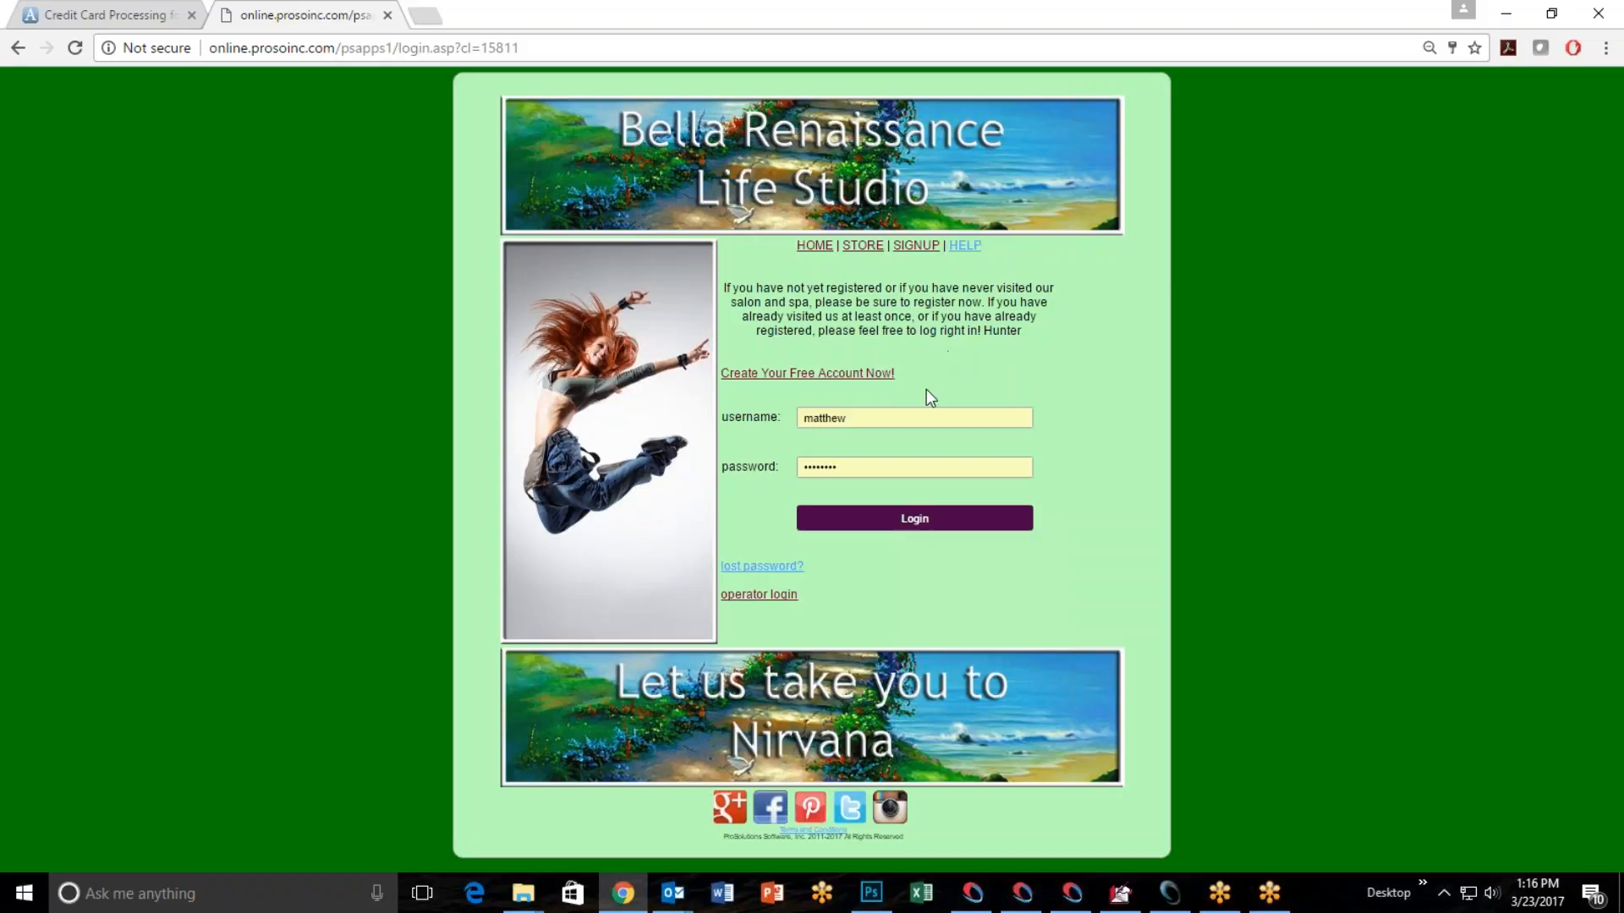
{"action": "key", "text": "ctrl+plus"}
{"action": "key", "text": "ctrl+plus"}
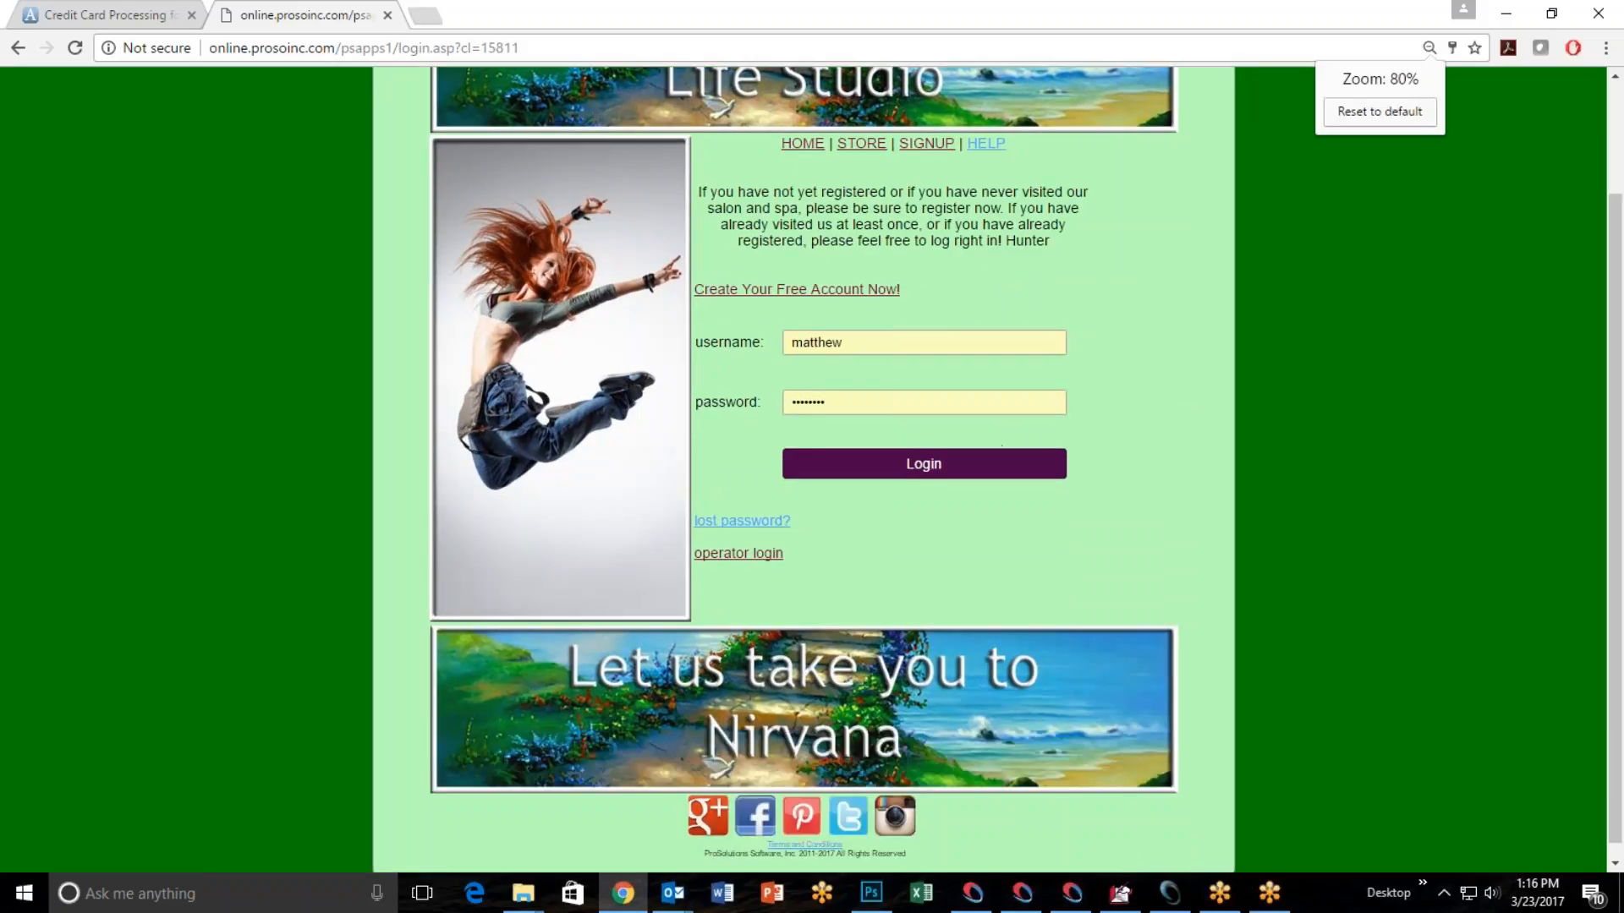
{"action": "scroll", "coordinate": [947, 291], "scroll_direction": "down", "scroll_amount": 1}
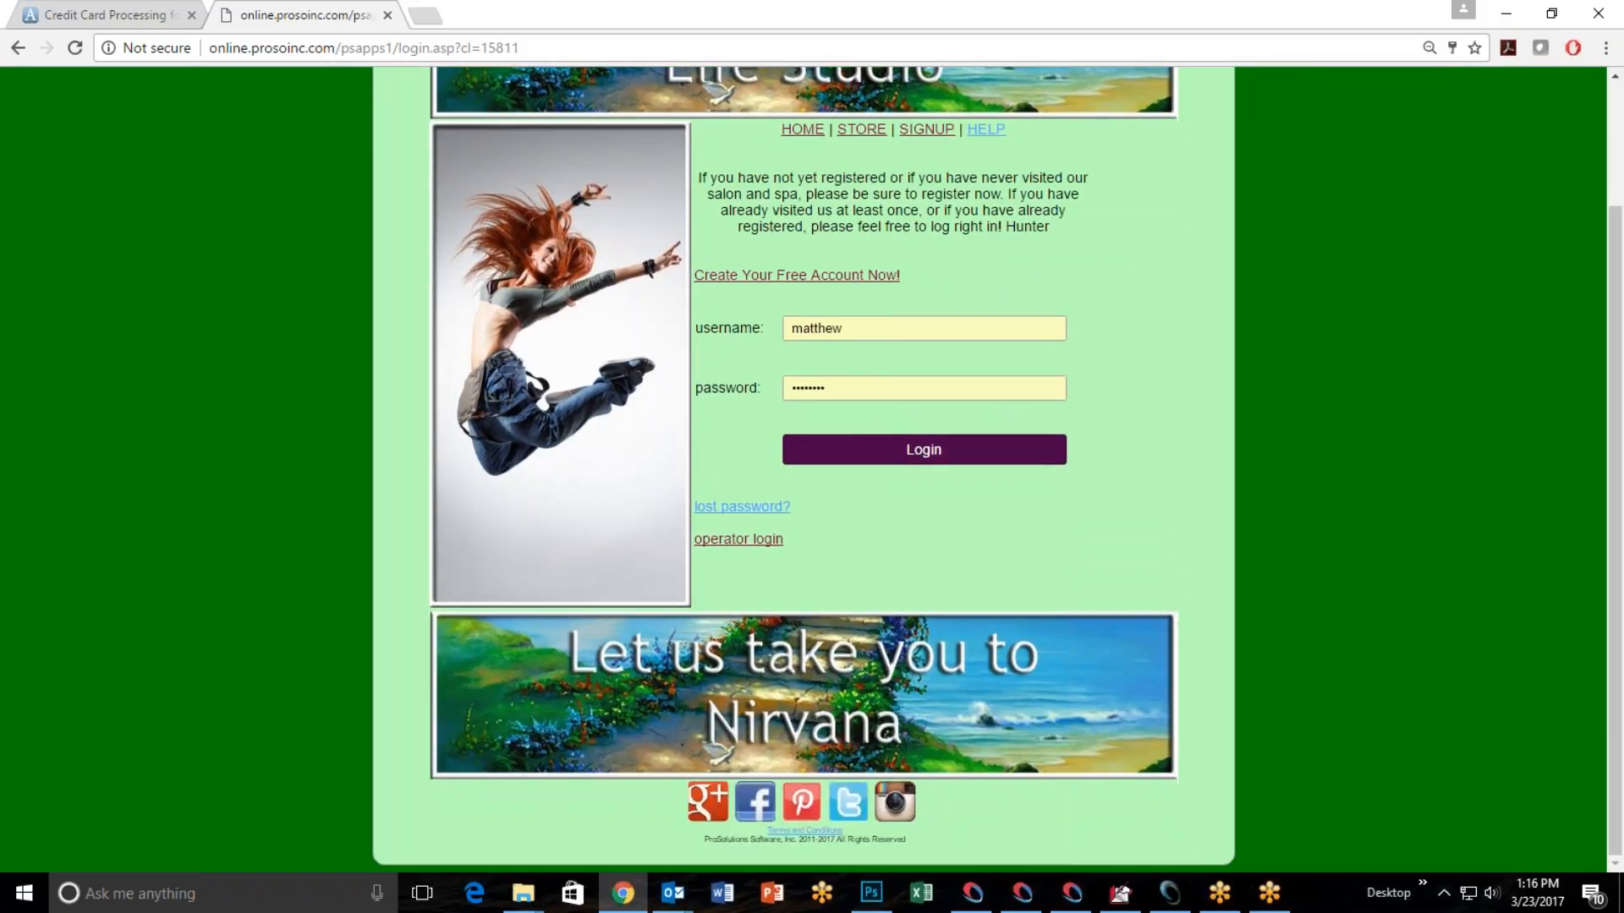
{"action": "left_click", "coordinate": [814, 278]}
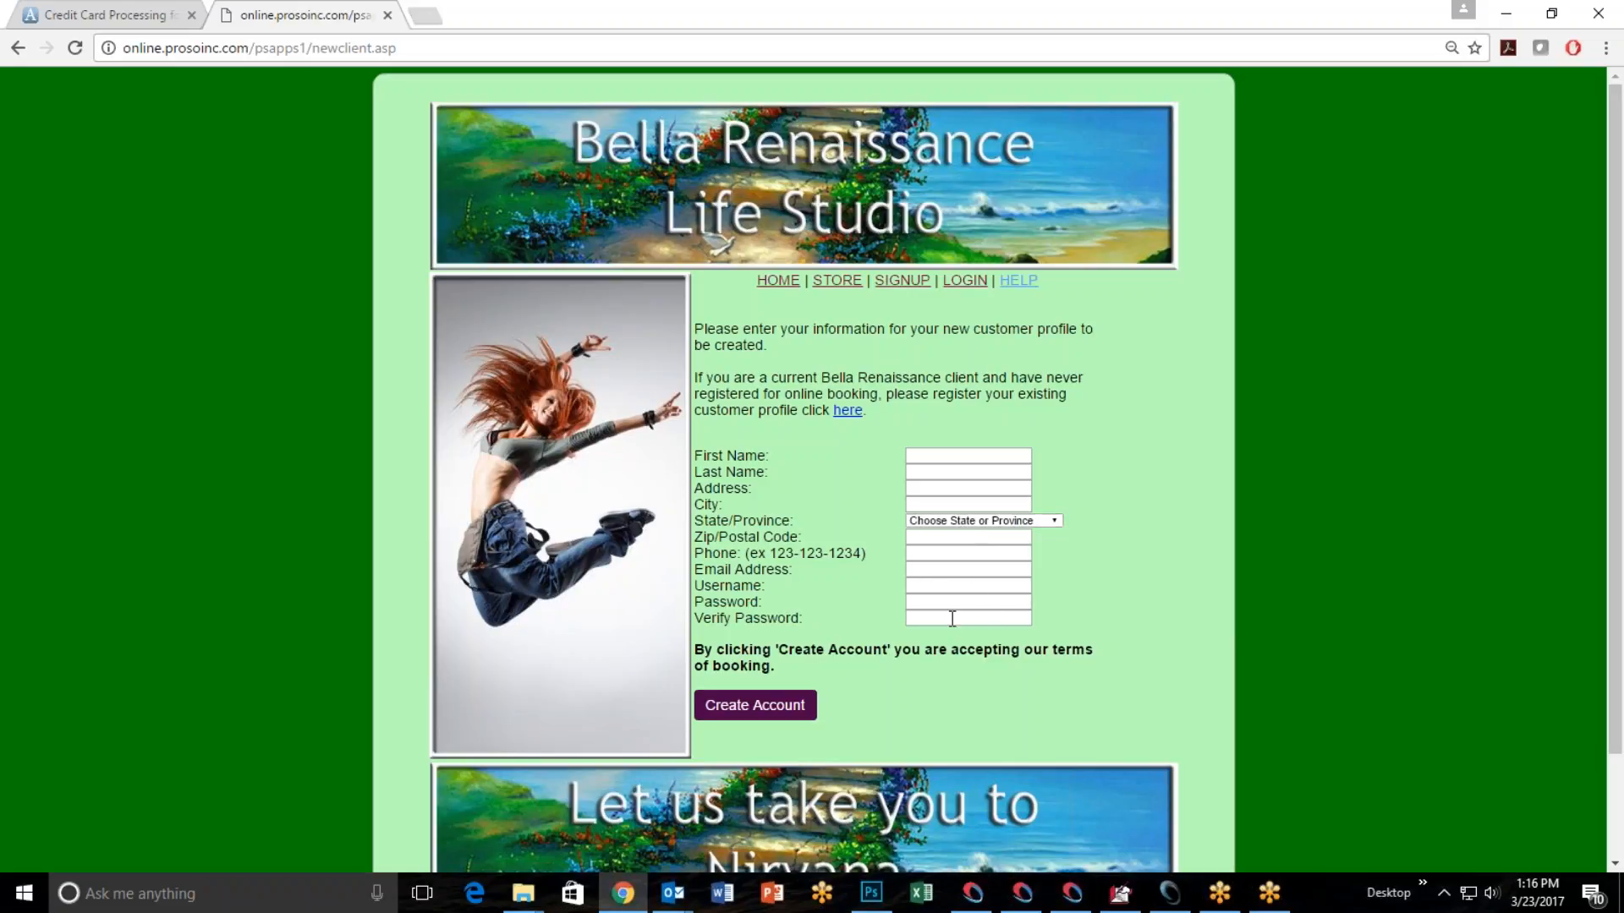
{"action": "left_click", "coordinate": [17, 50]}
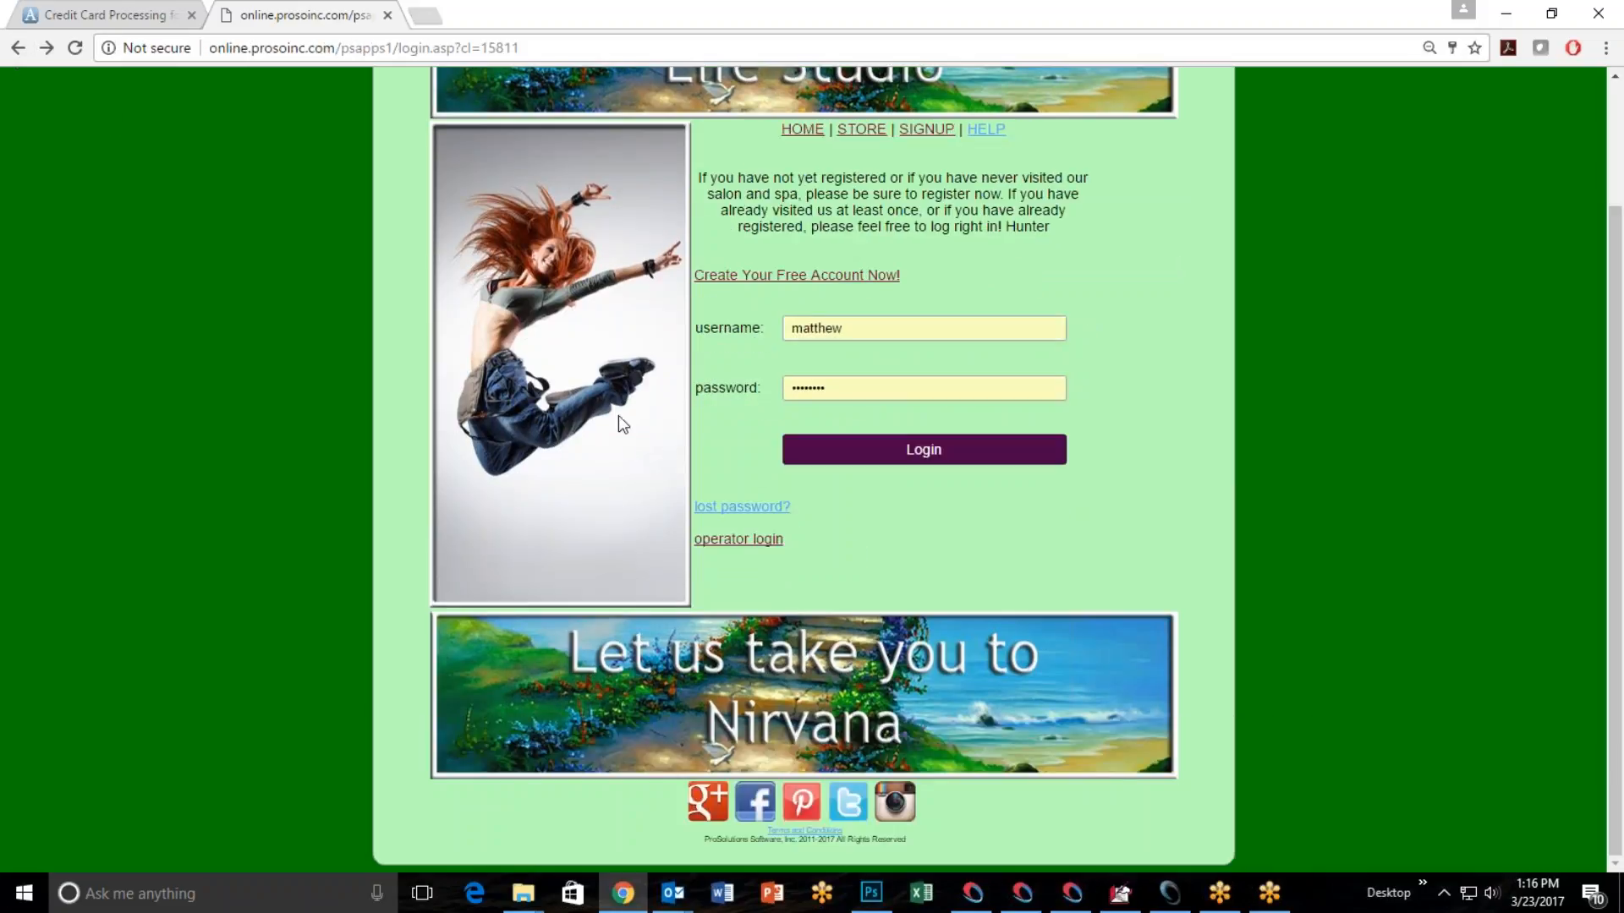
Log in to online booking with the username and password of the second saved account.
{"action": "double_click", "coordinate": [854, 328]}
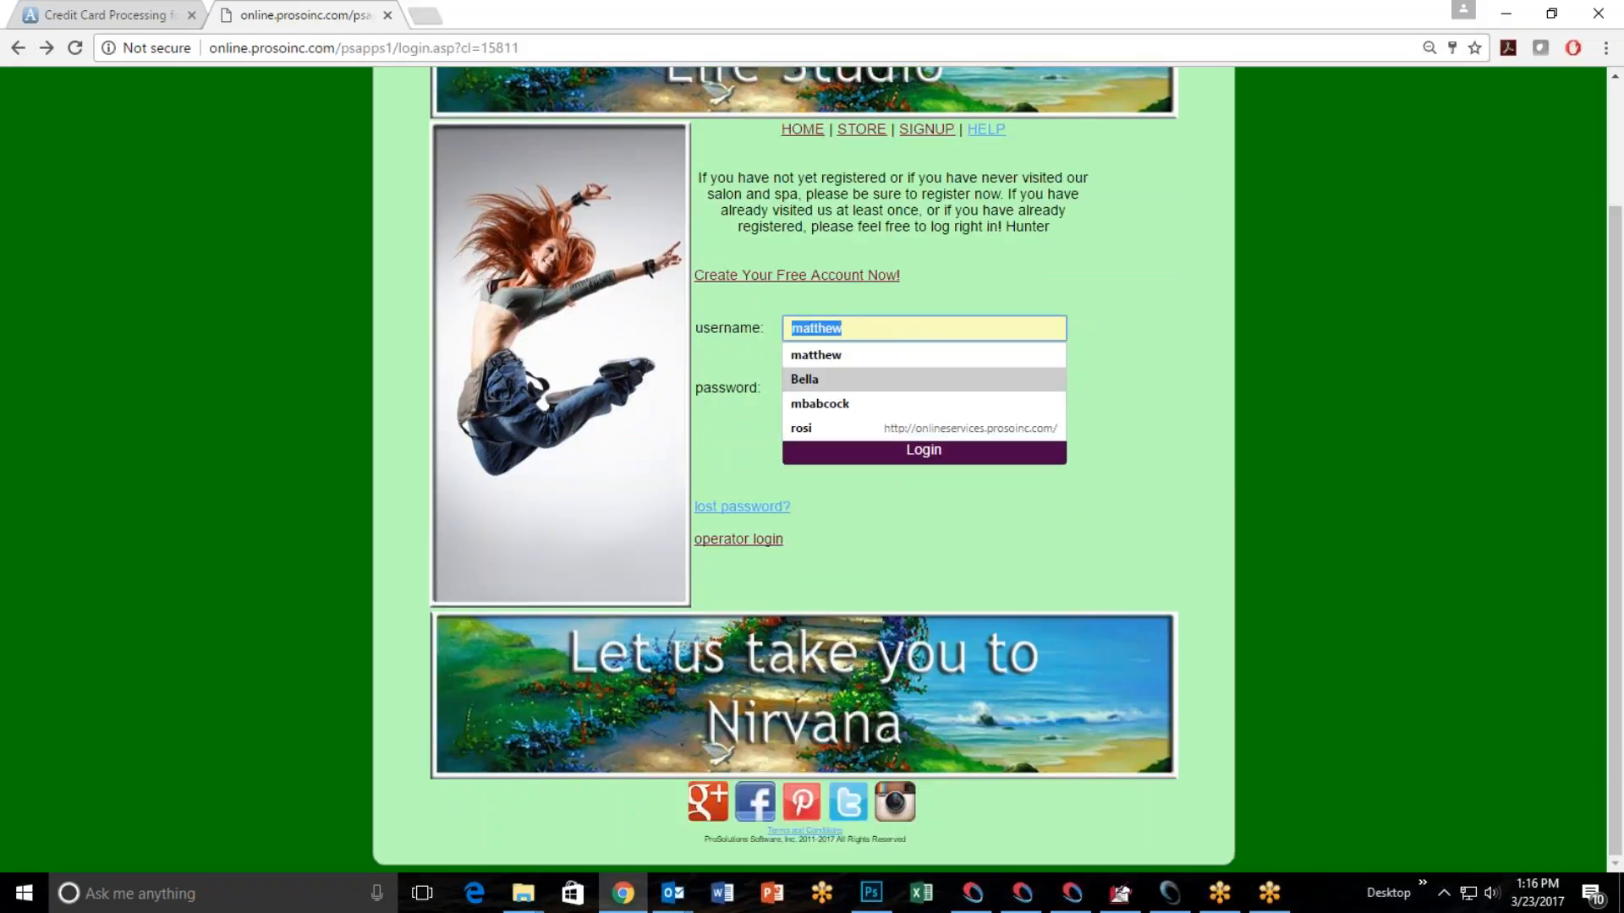
{"action": "left_click", "coordinate": [847, 385]}
{"action": "double_click", "coordinate": [847, 385]}
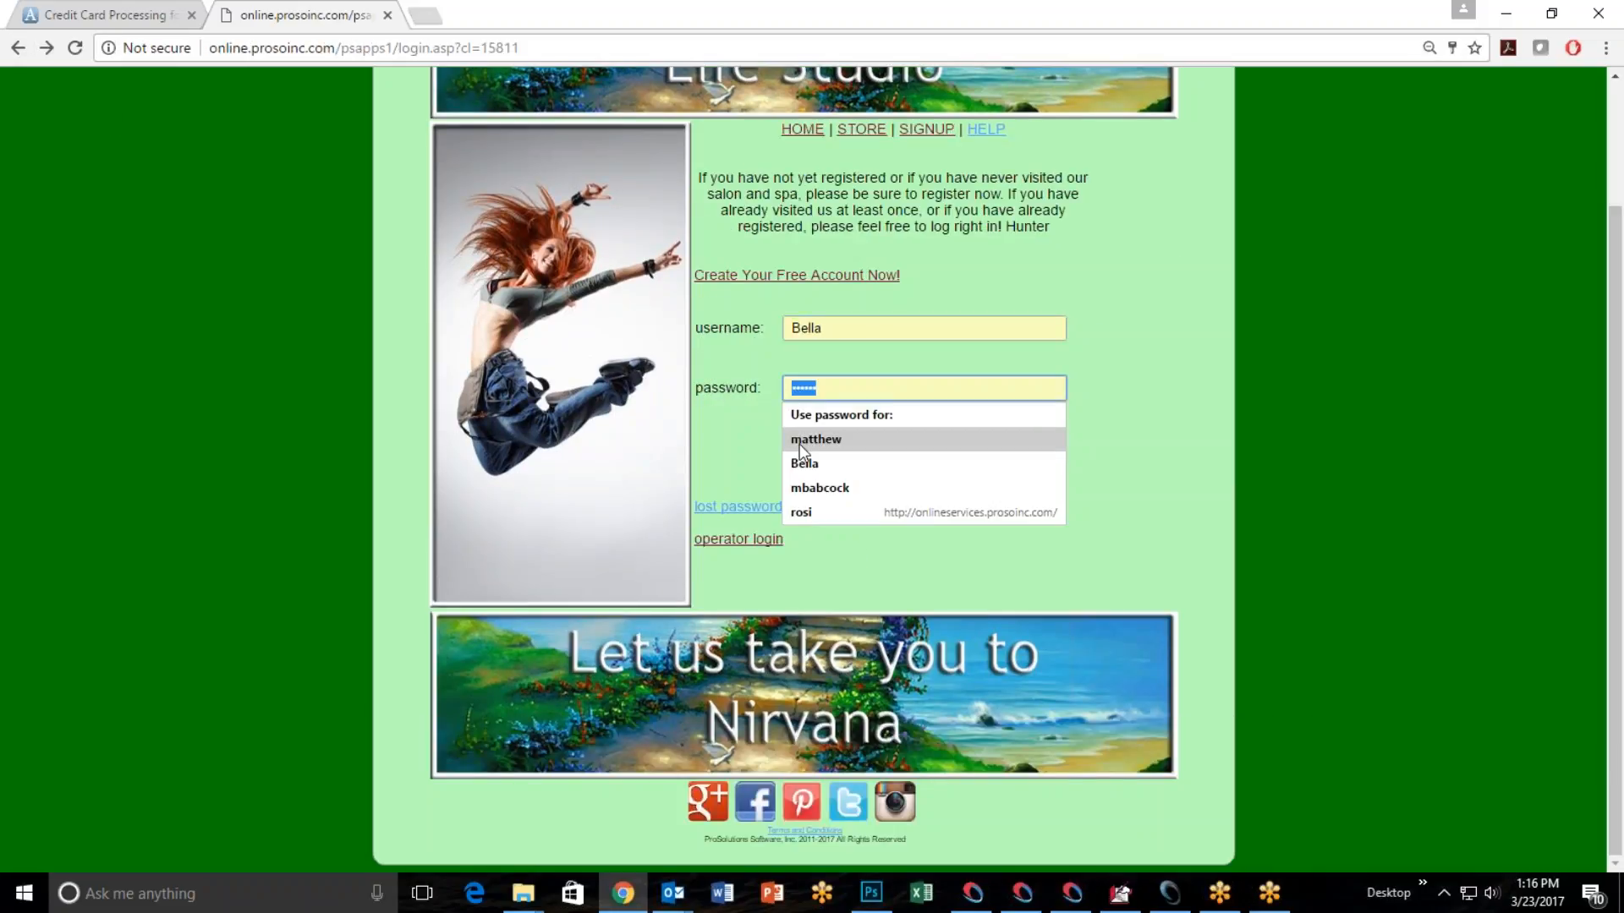
{"action": "left_click", "coordinate": [829, 470]}
{"action": "left_click", "coordinate": [904, 453]}
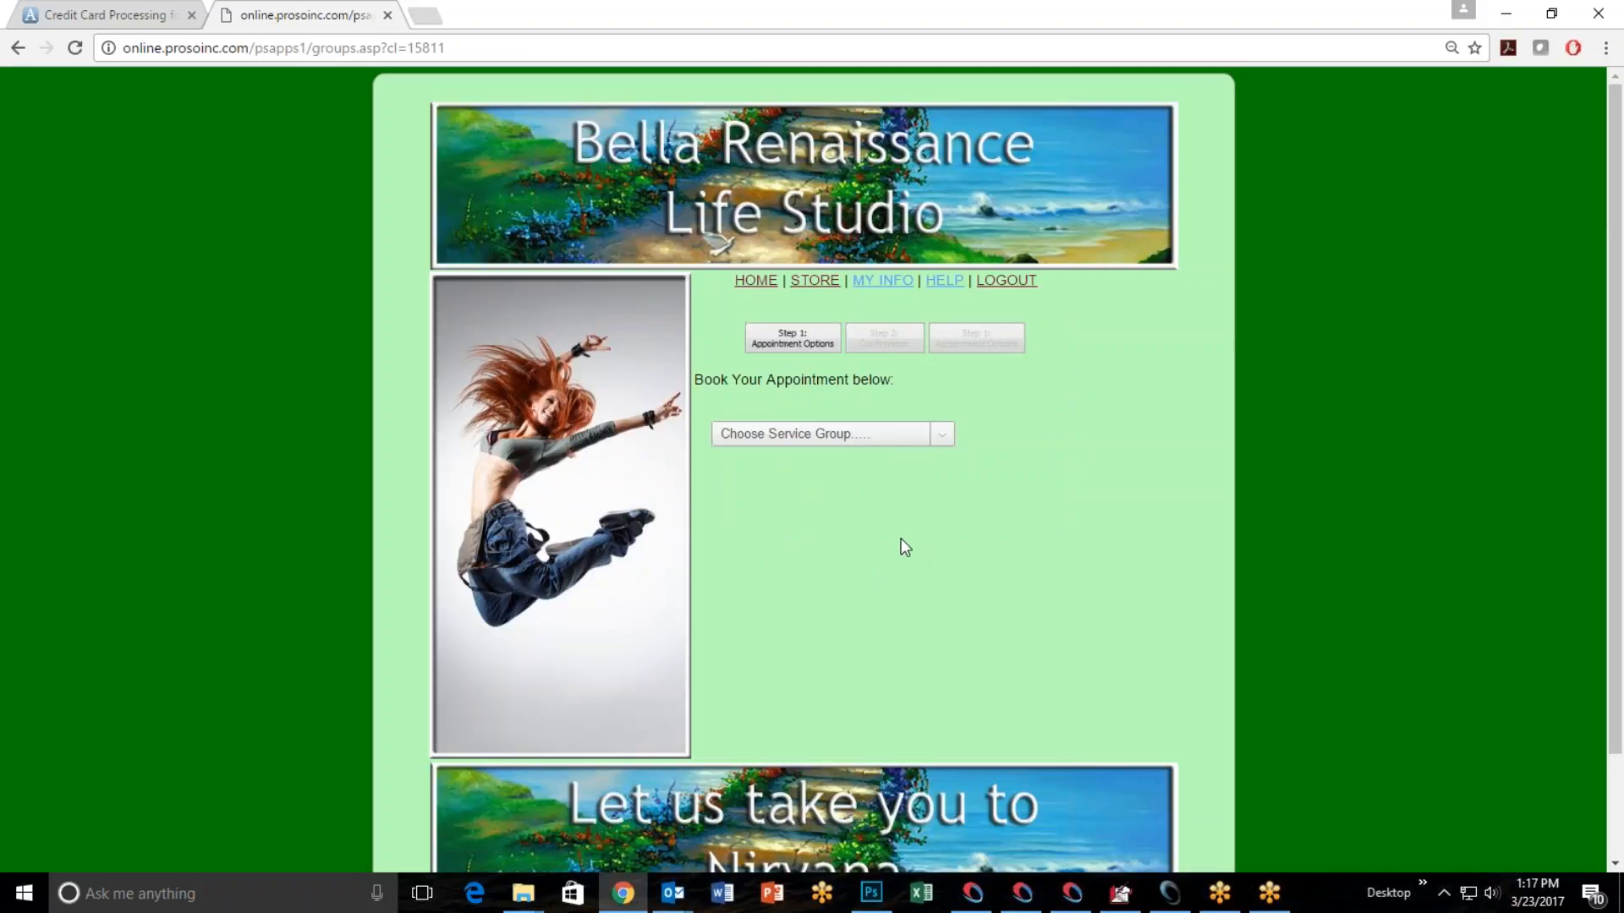
Choose the Massage service group, the M-Swedish 60 service and the second named operator for the appointment.
{"action": "left_click", "coordinate": [942, 435]}
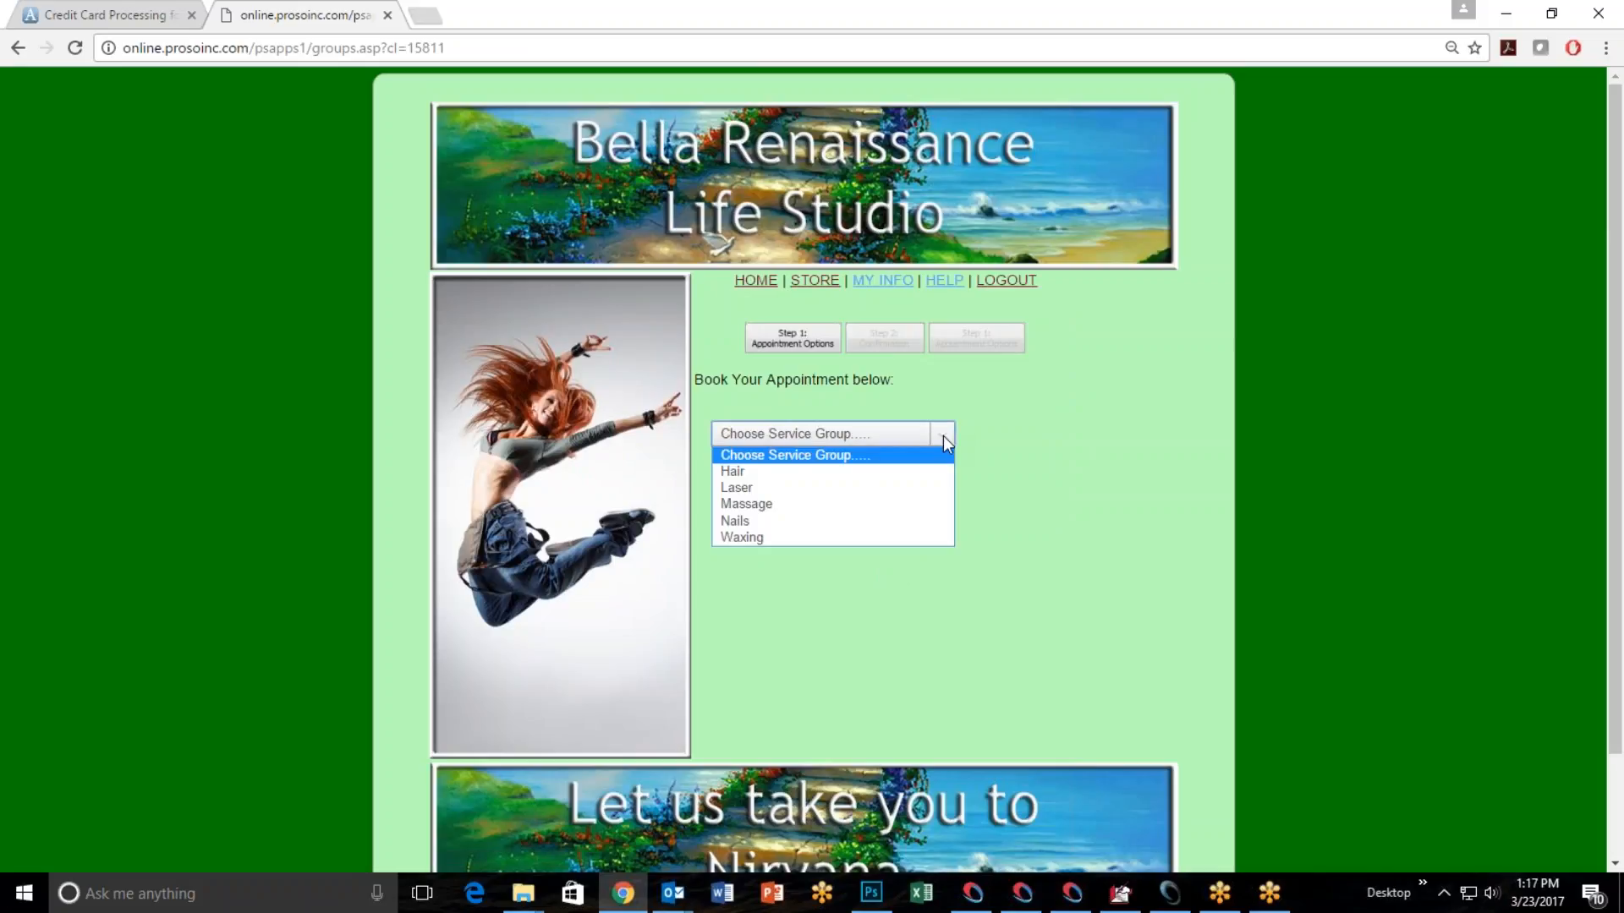
{"action": "left_click", "coordinate": [825, 504]}
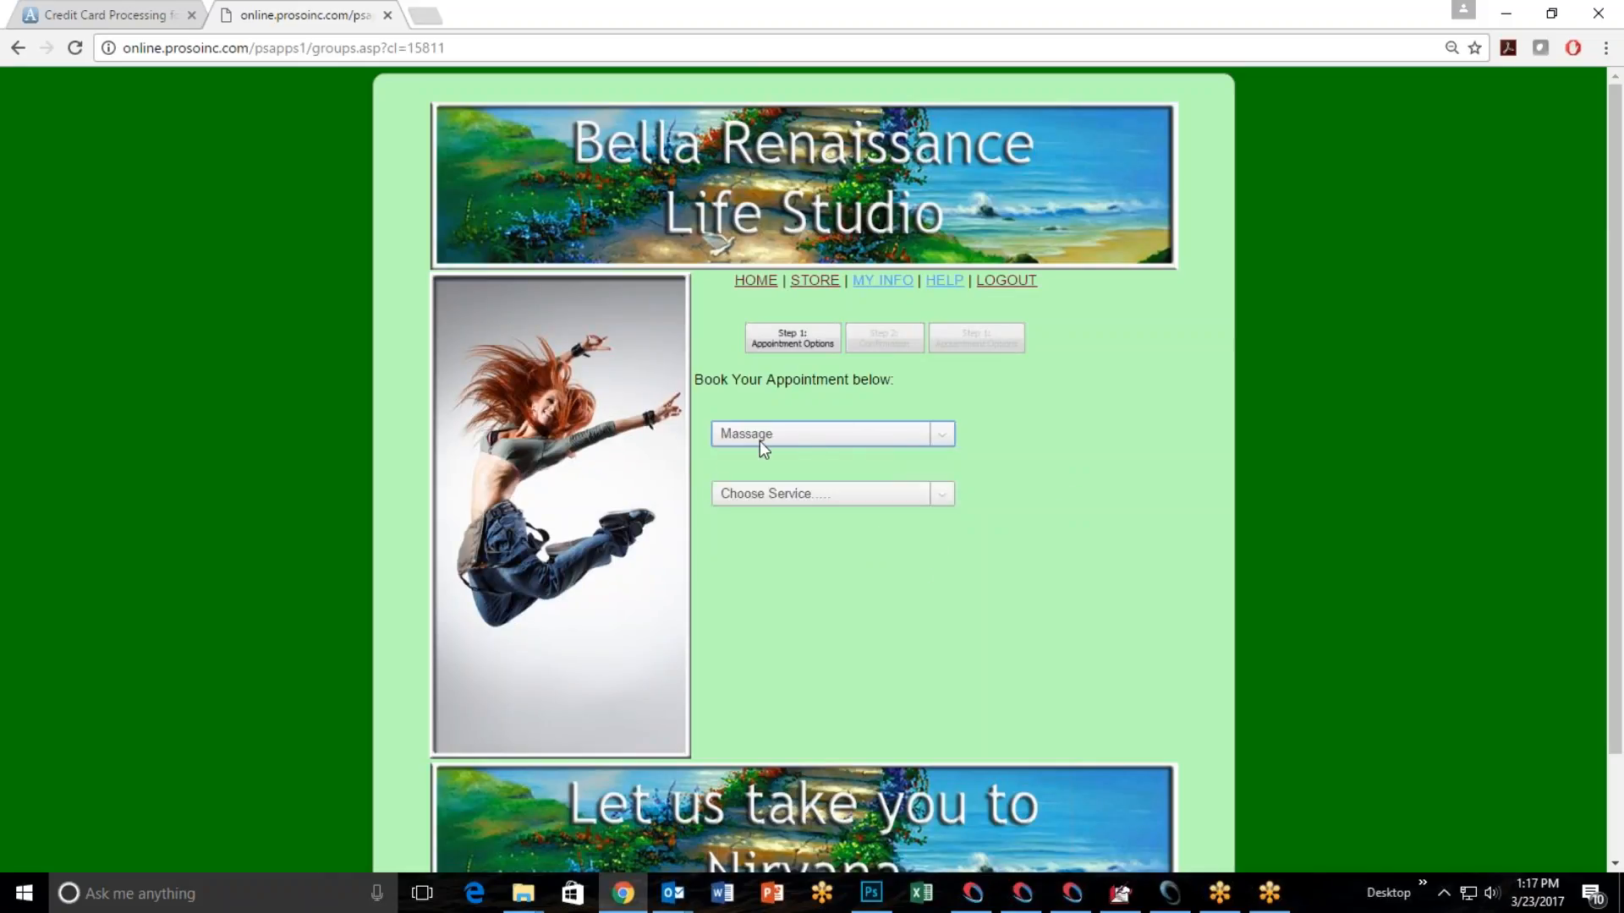
{"action": "left_click", "coordinate": [942, 499]}
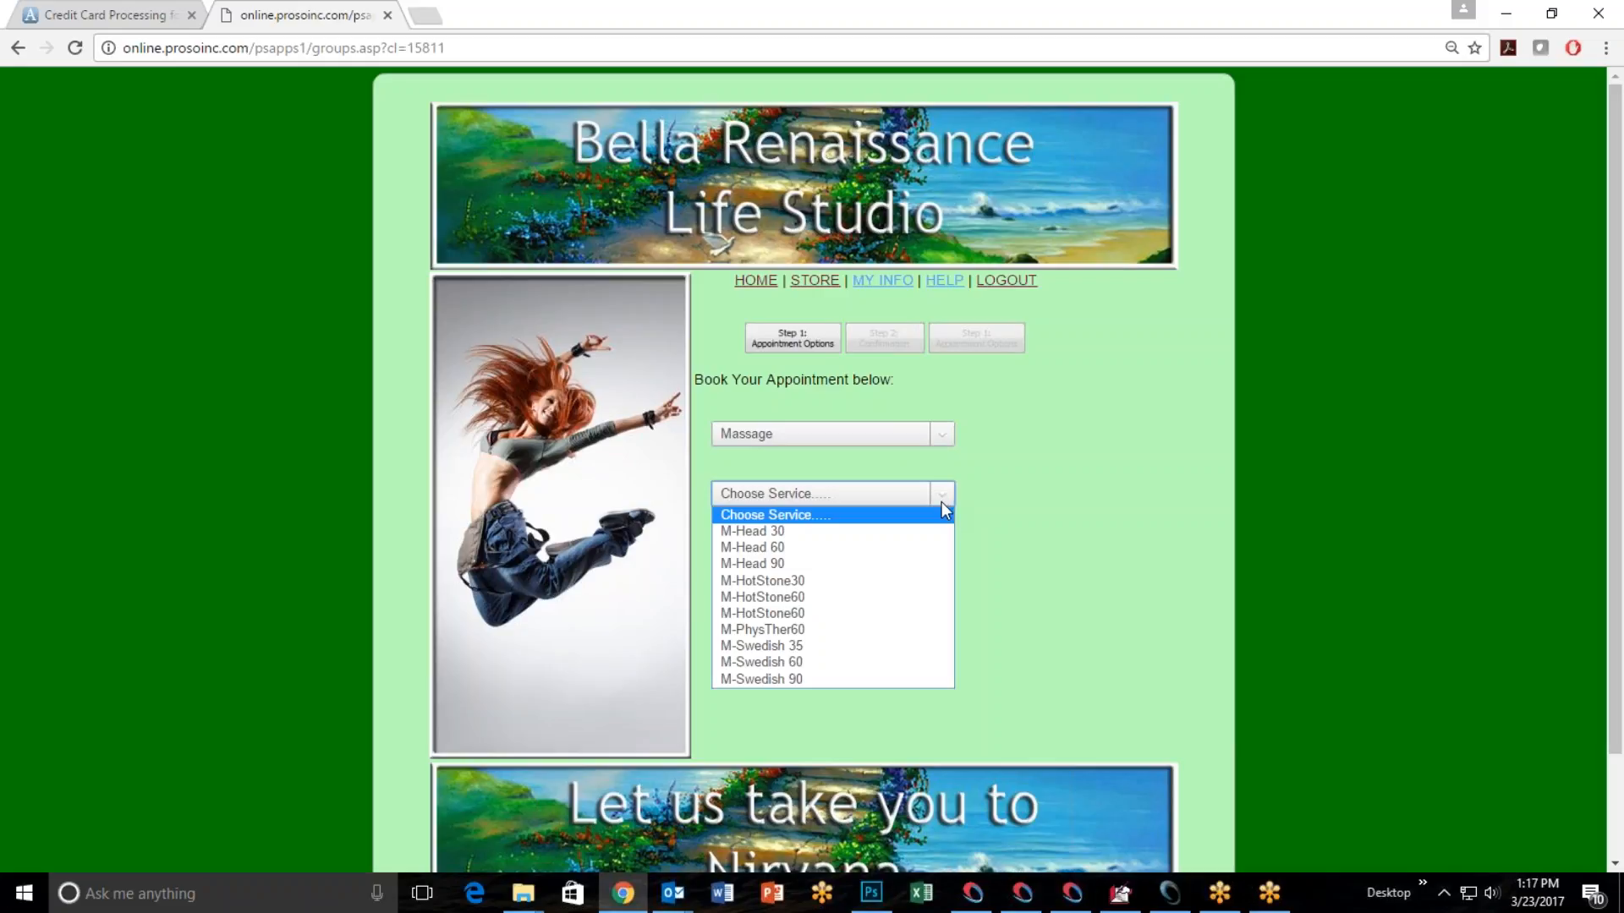
{"action": "left_click", "coordinate": [825, 663]}
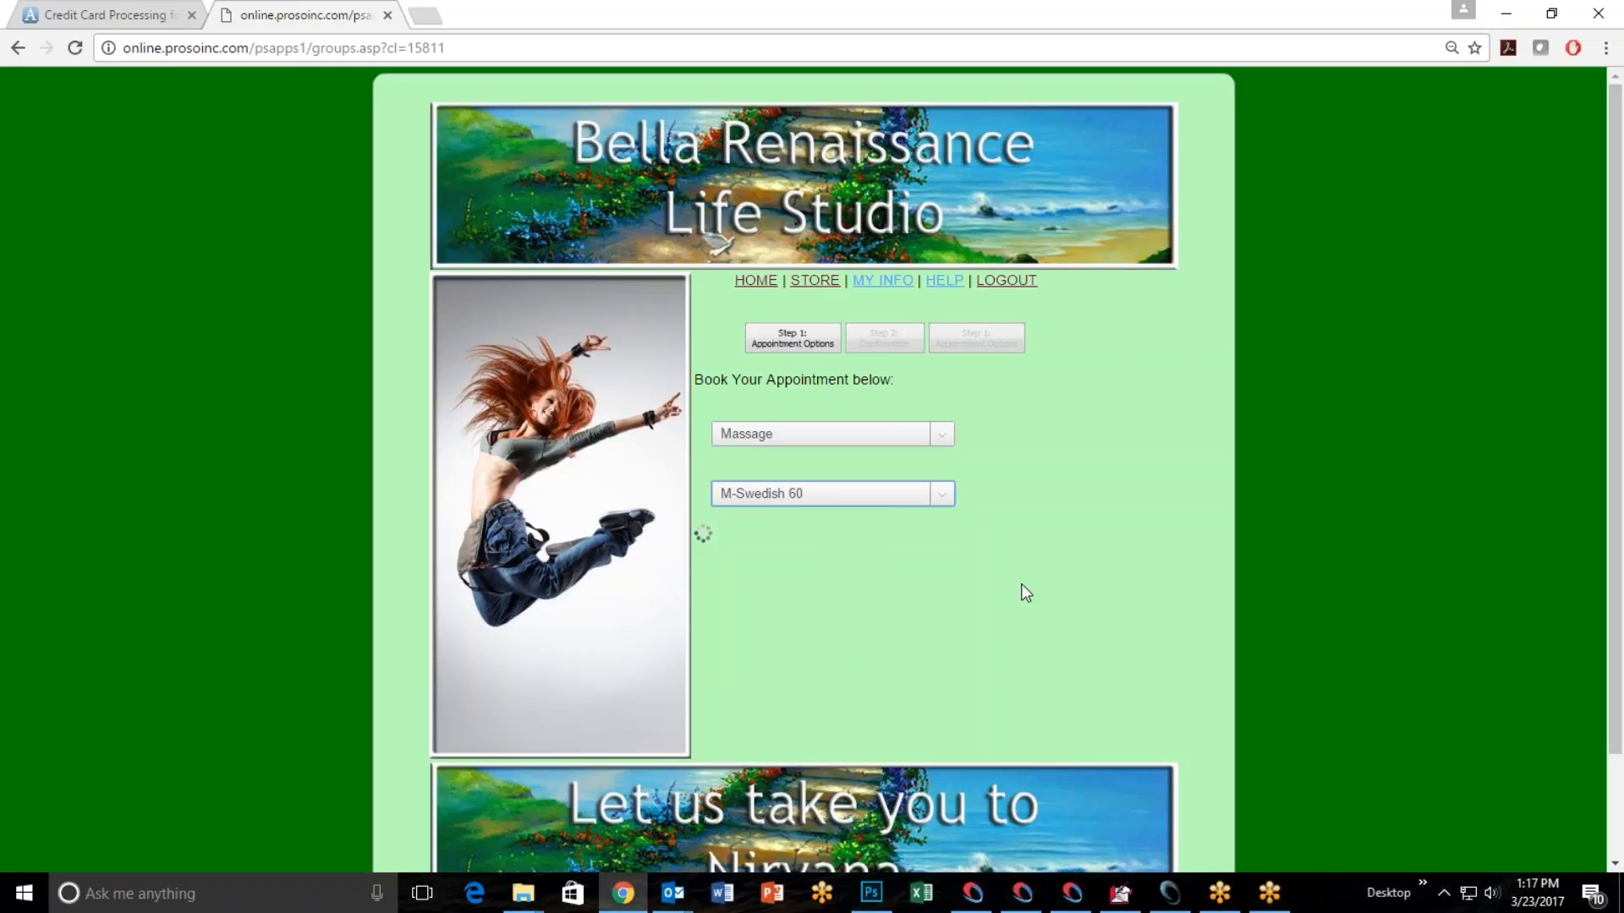
{"action": "left_click", "coordinate": [941, 554]}
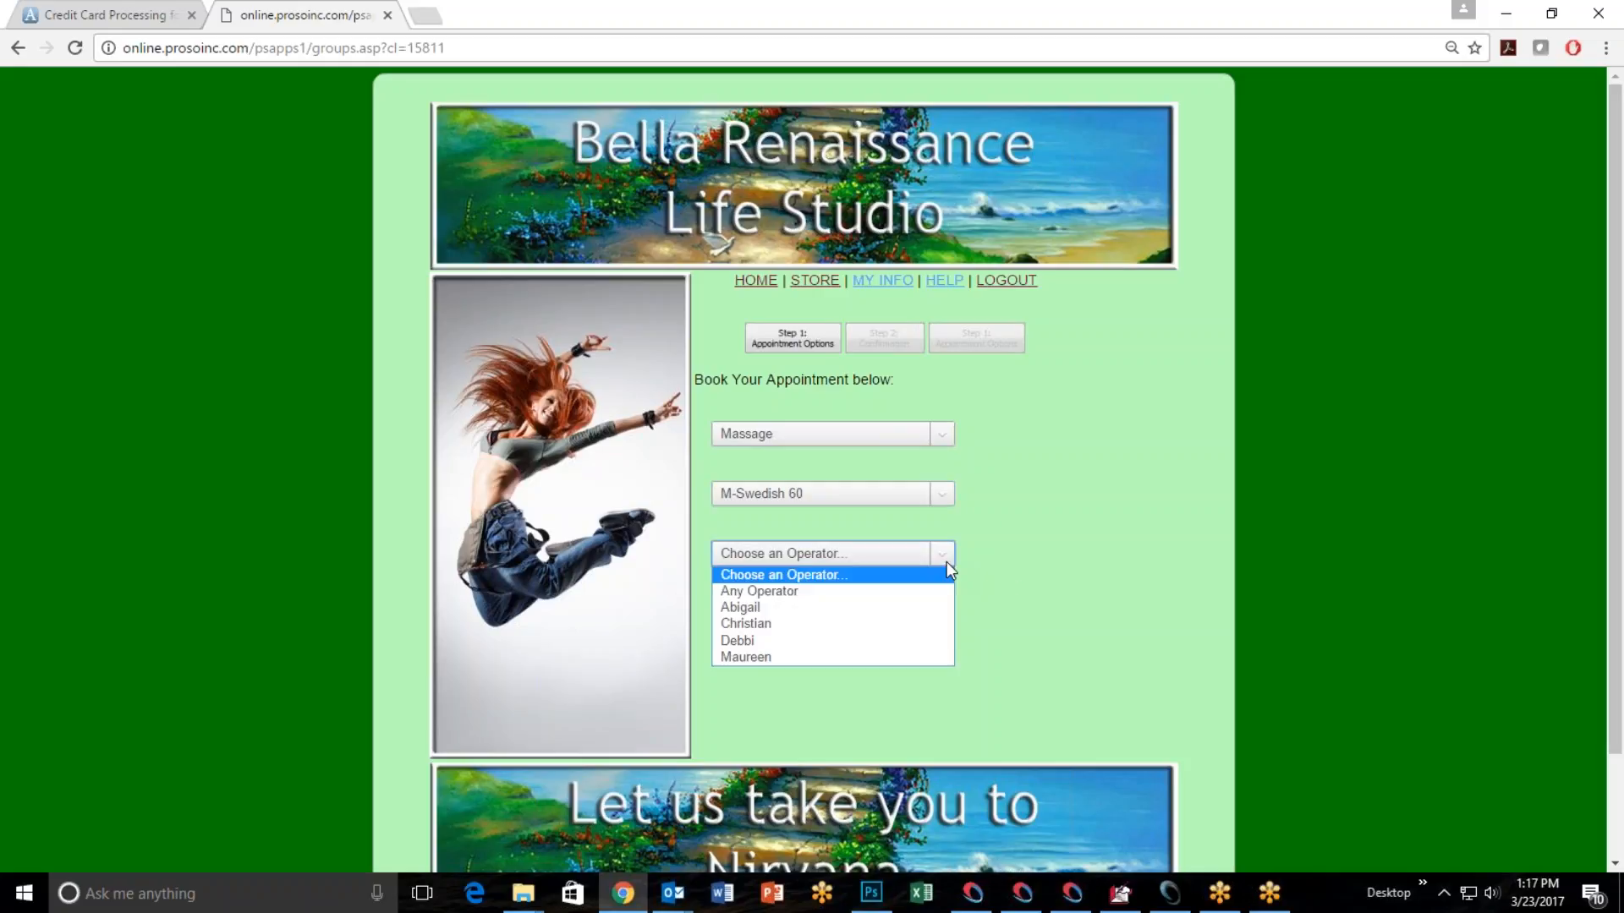
{"action": "left_click", "coordinate": [795, 623]}
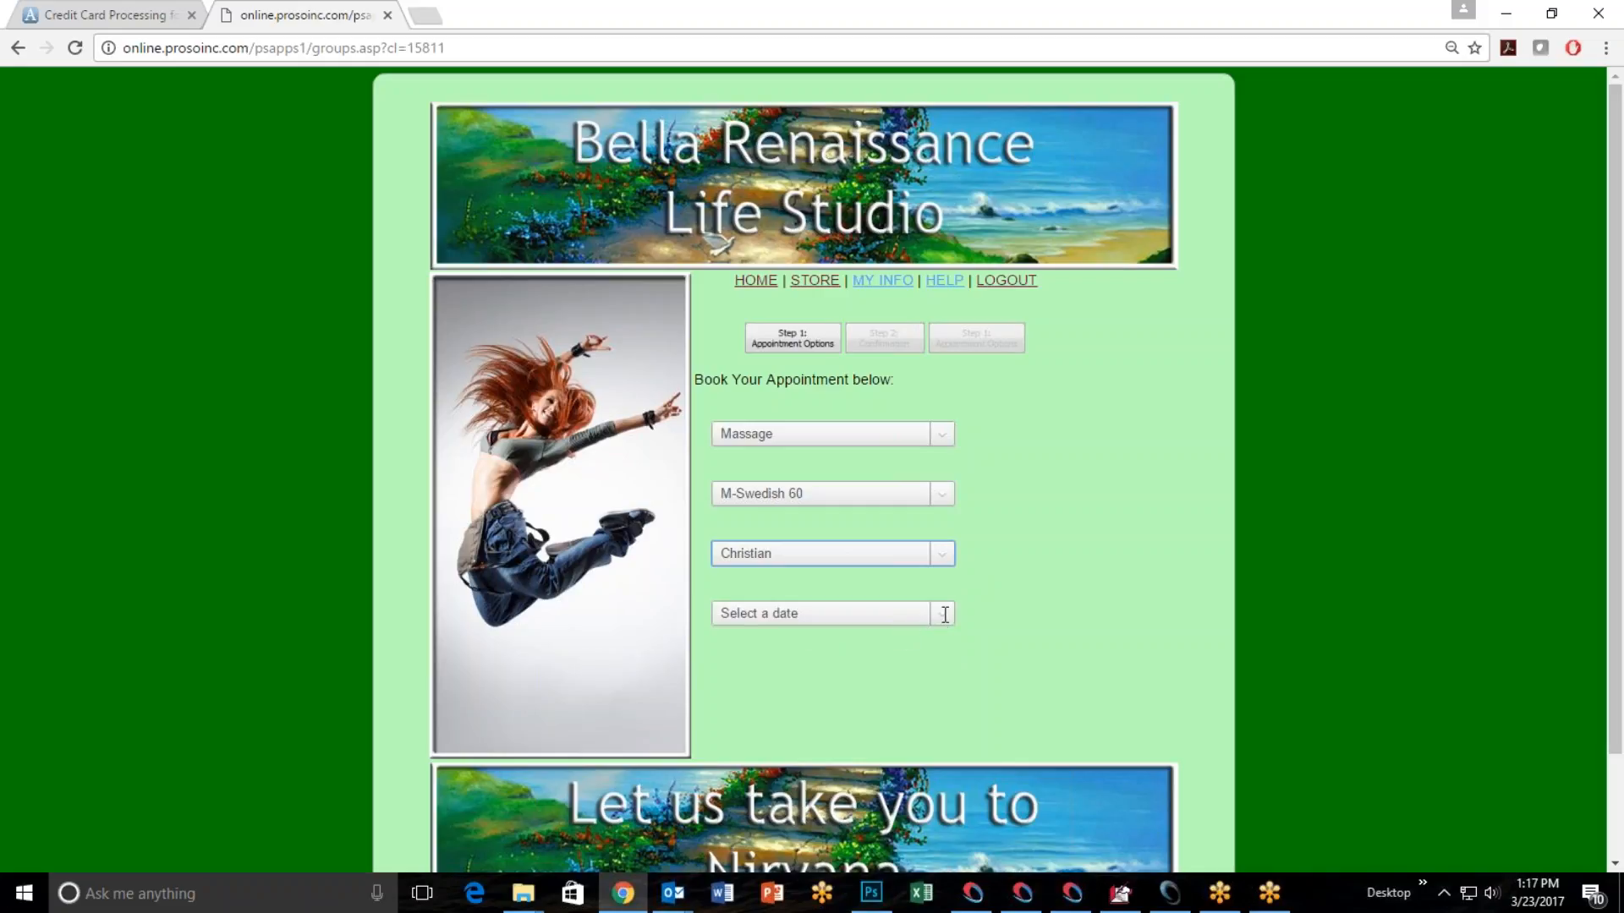
Select 03/24/2017 with the 11:00AM time slot and book the appointment.
{"action": "left_click", "coordinate": [943, 617]}
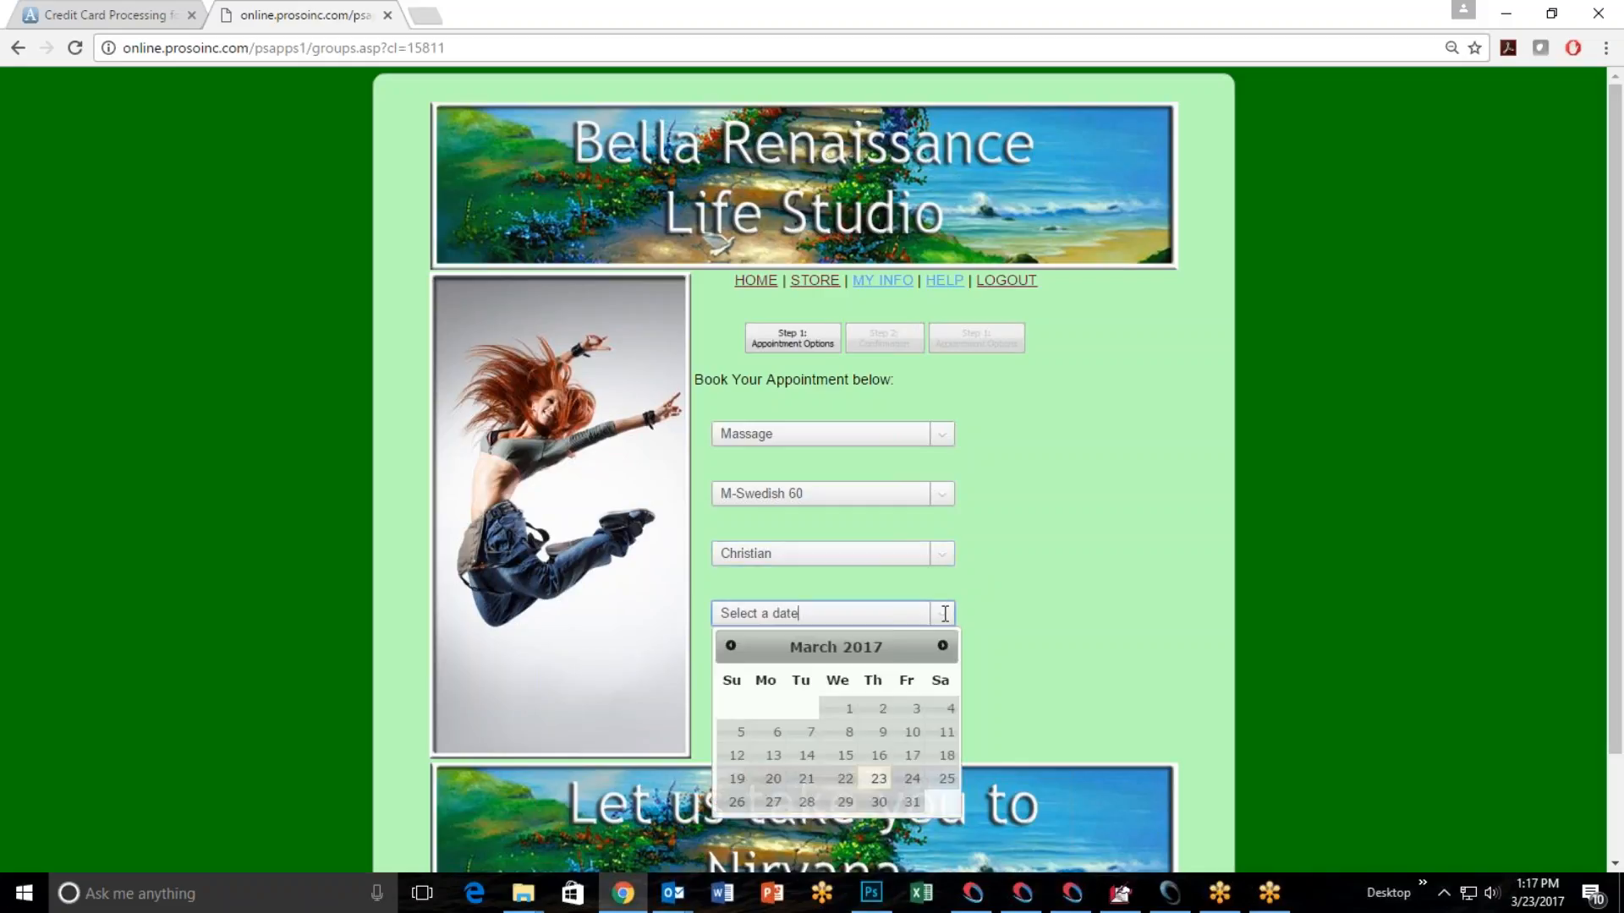
{"action": "left_click", "coordinate": [912, 779]}
{"action": "left_click", "coordinate": [780, 668]}
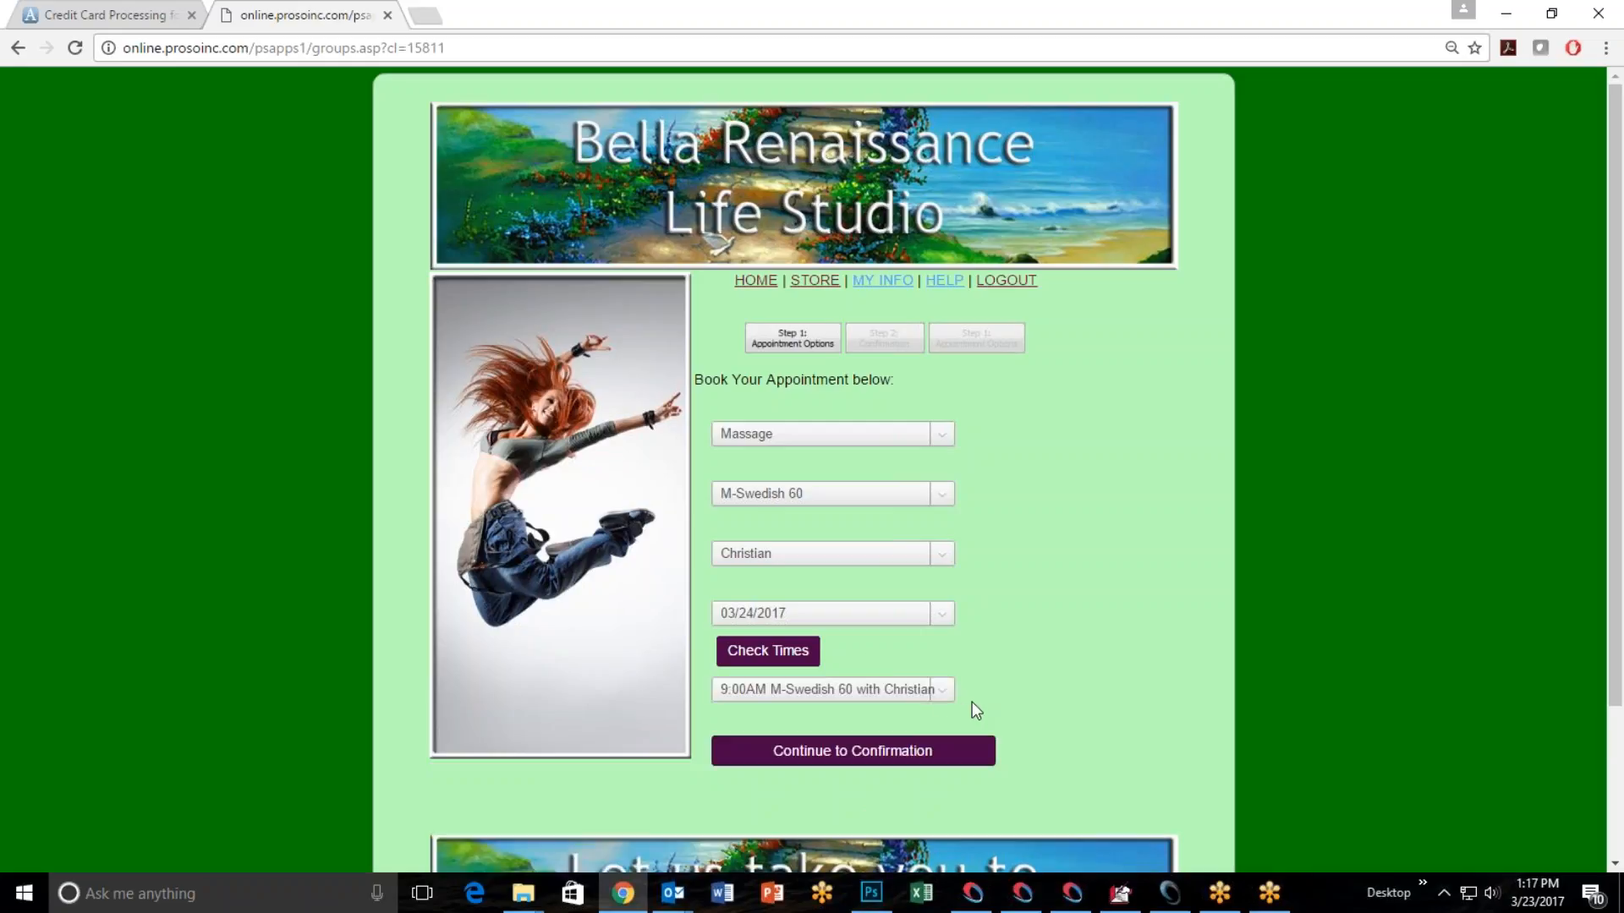
{"action": "left_click", "coordinate": [944, 692]}
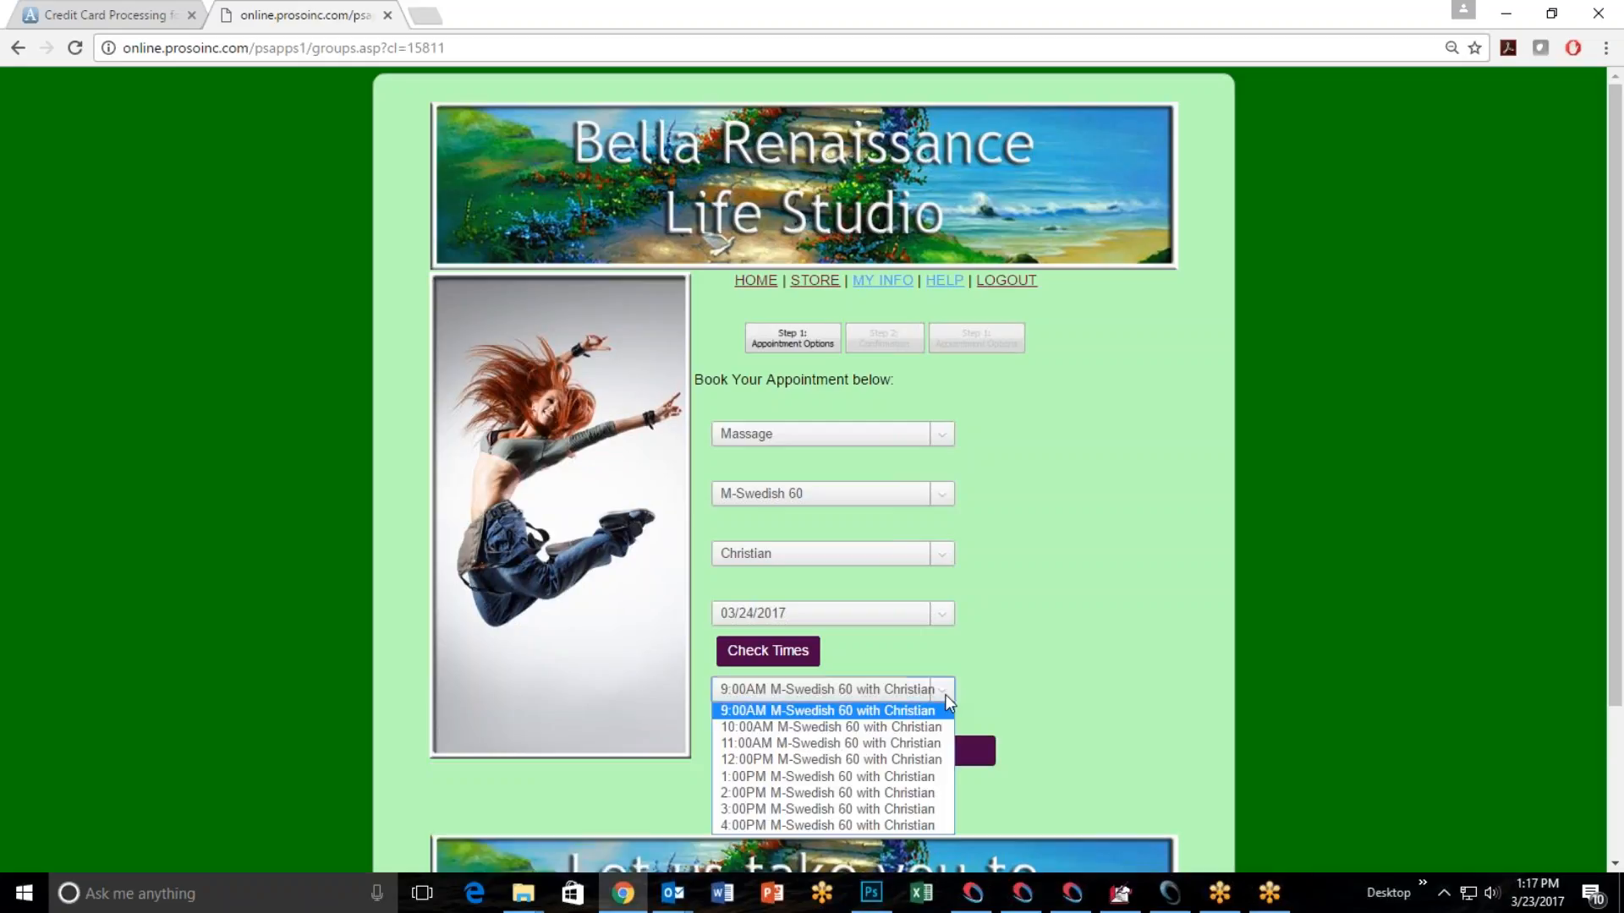
{"action": "left_click", "coordinate": [805, 744]}
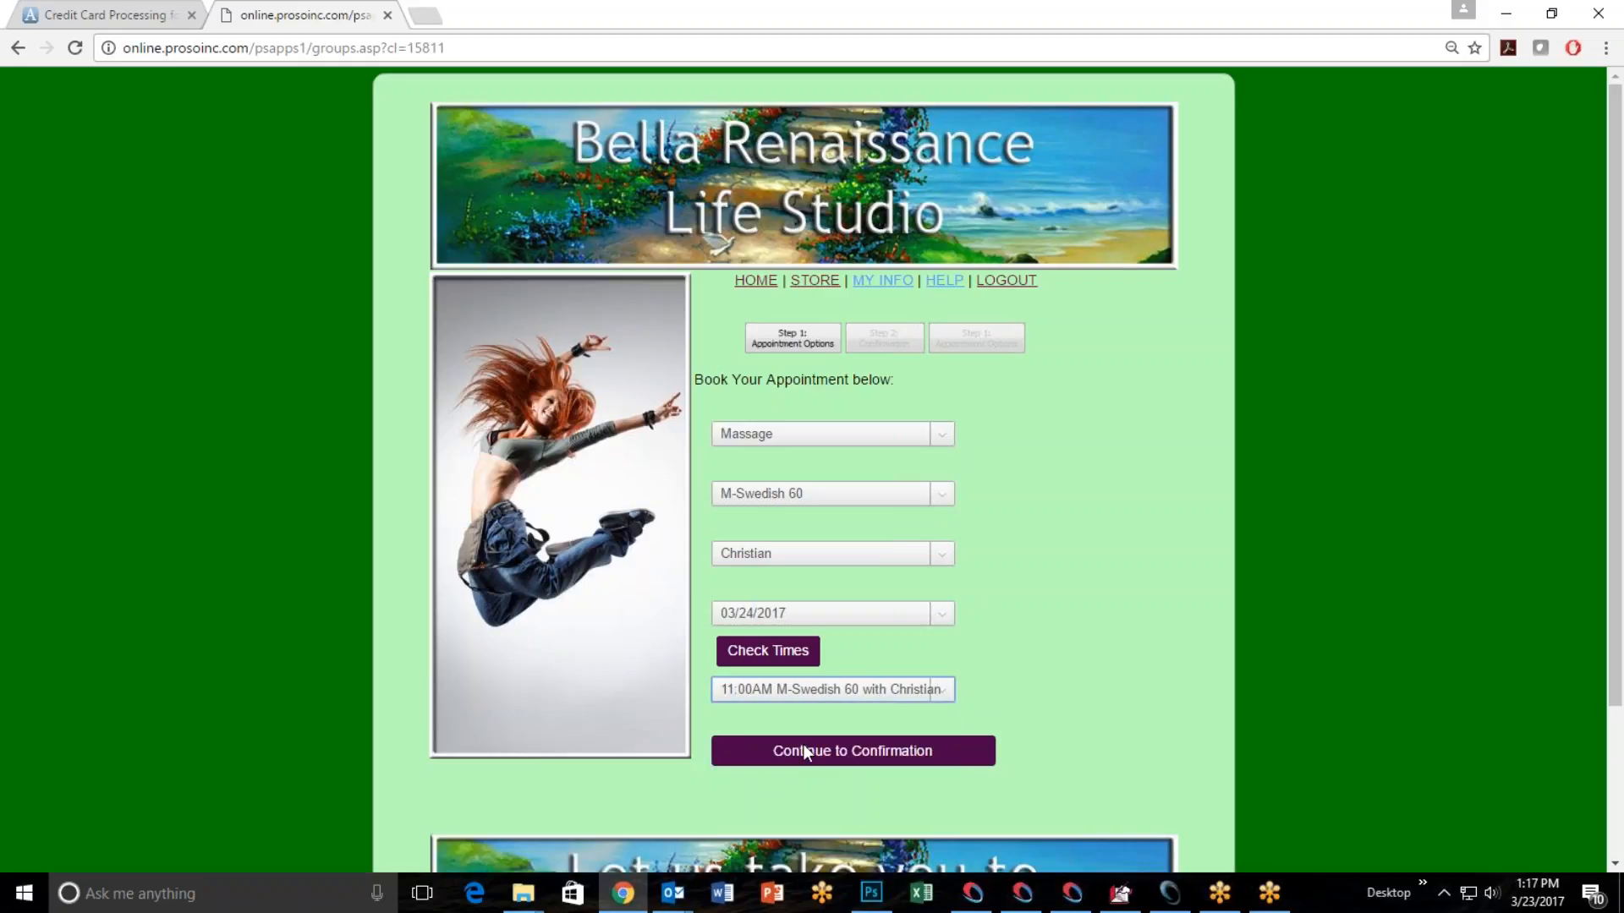
{"action": "left_click", "coordinate": [849, 749]}
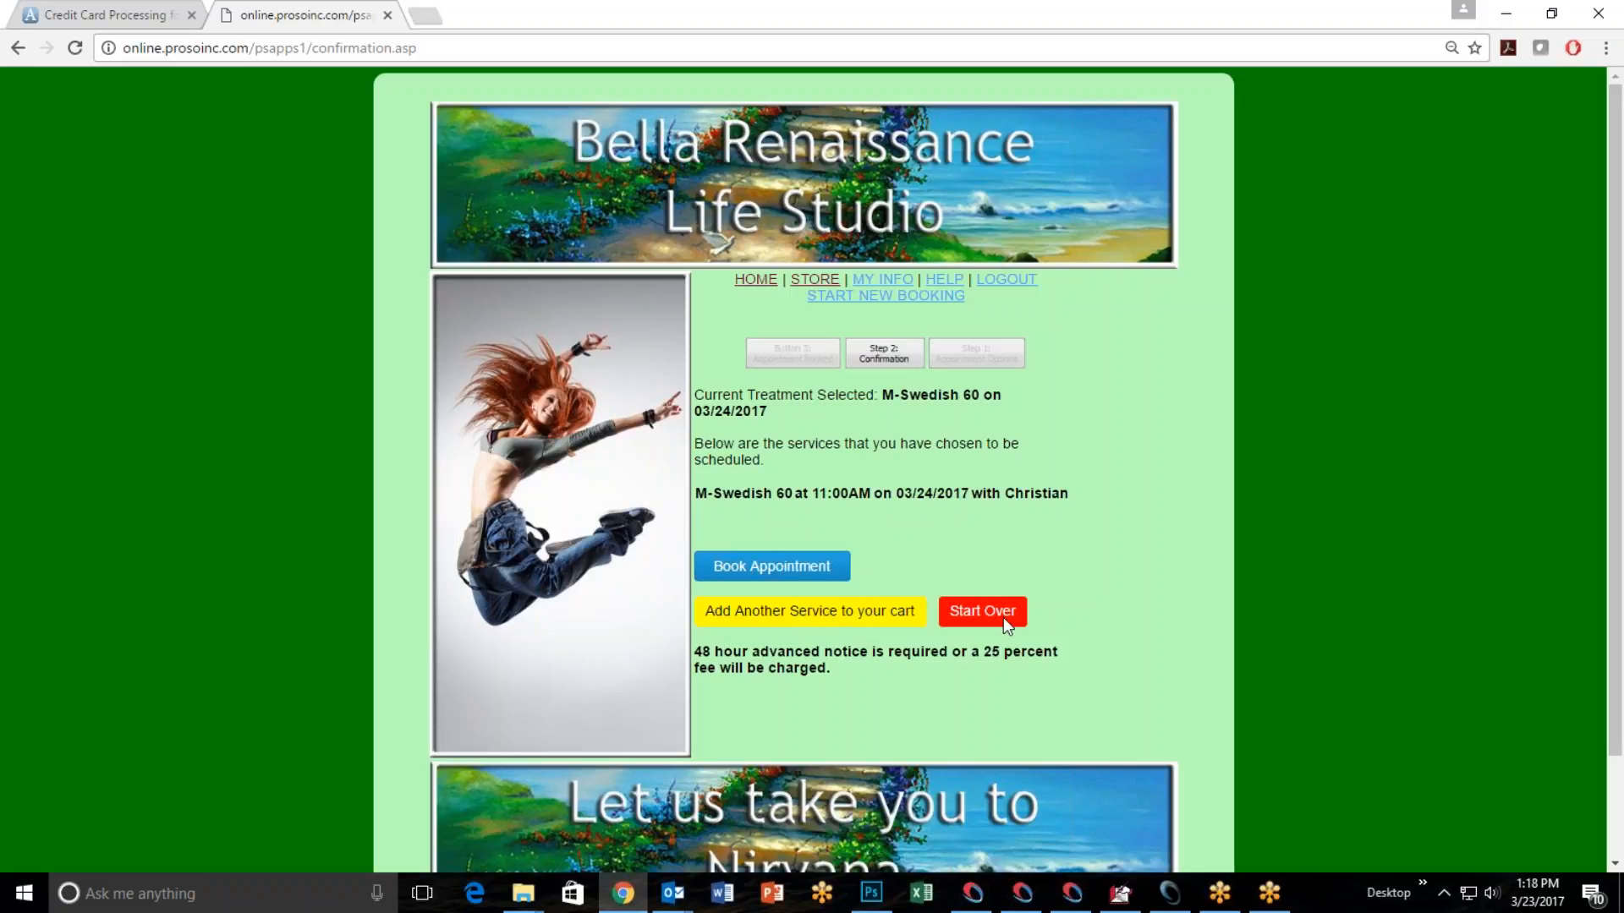
{"action": "left_click", "coordinate": [784, 565]}
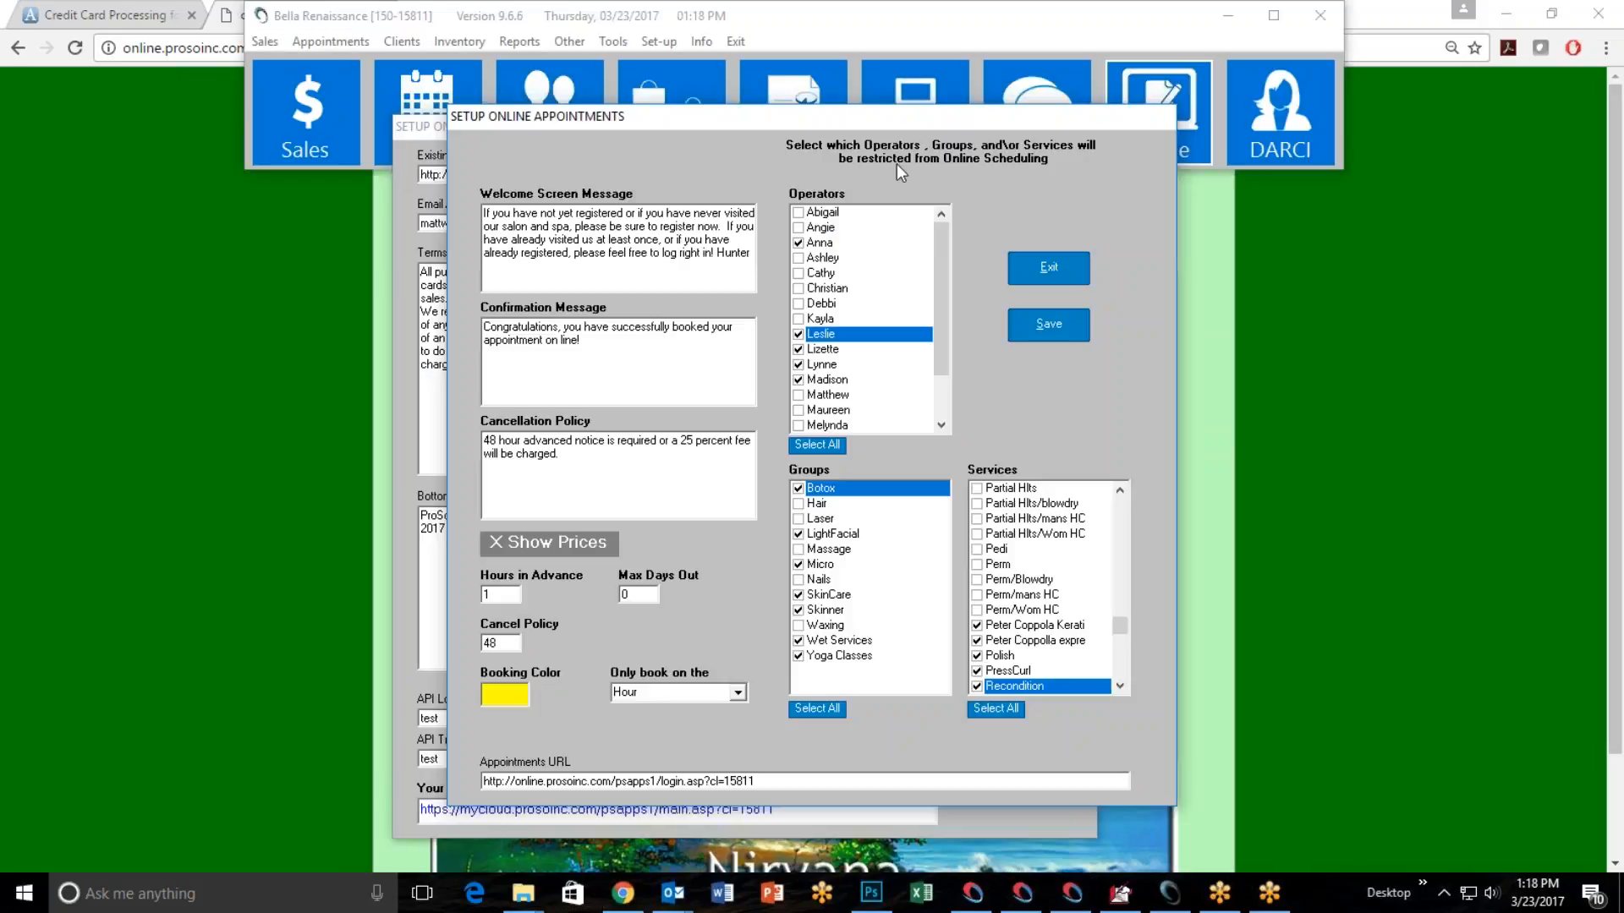
Close the setup windows in the salon software and view the next day's schedule in the appointment book.
{"action": "left_click", "coordinate": [1048, 269]}
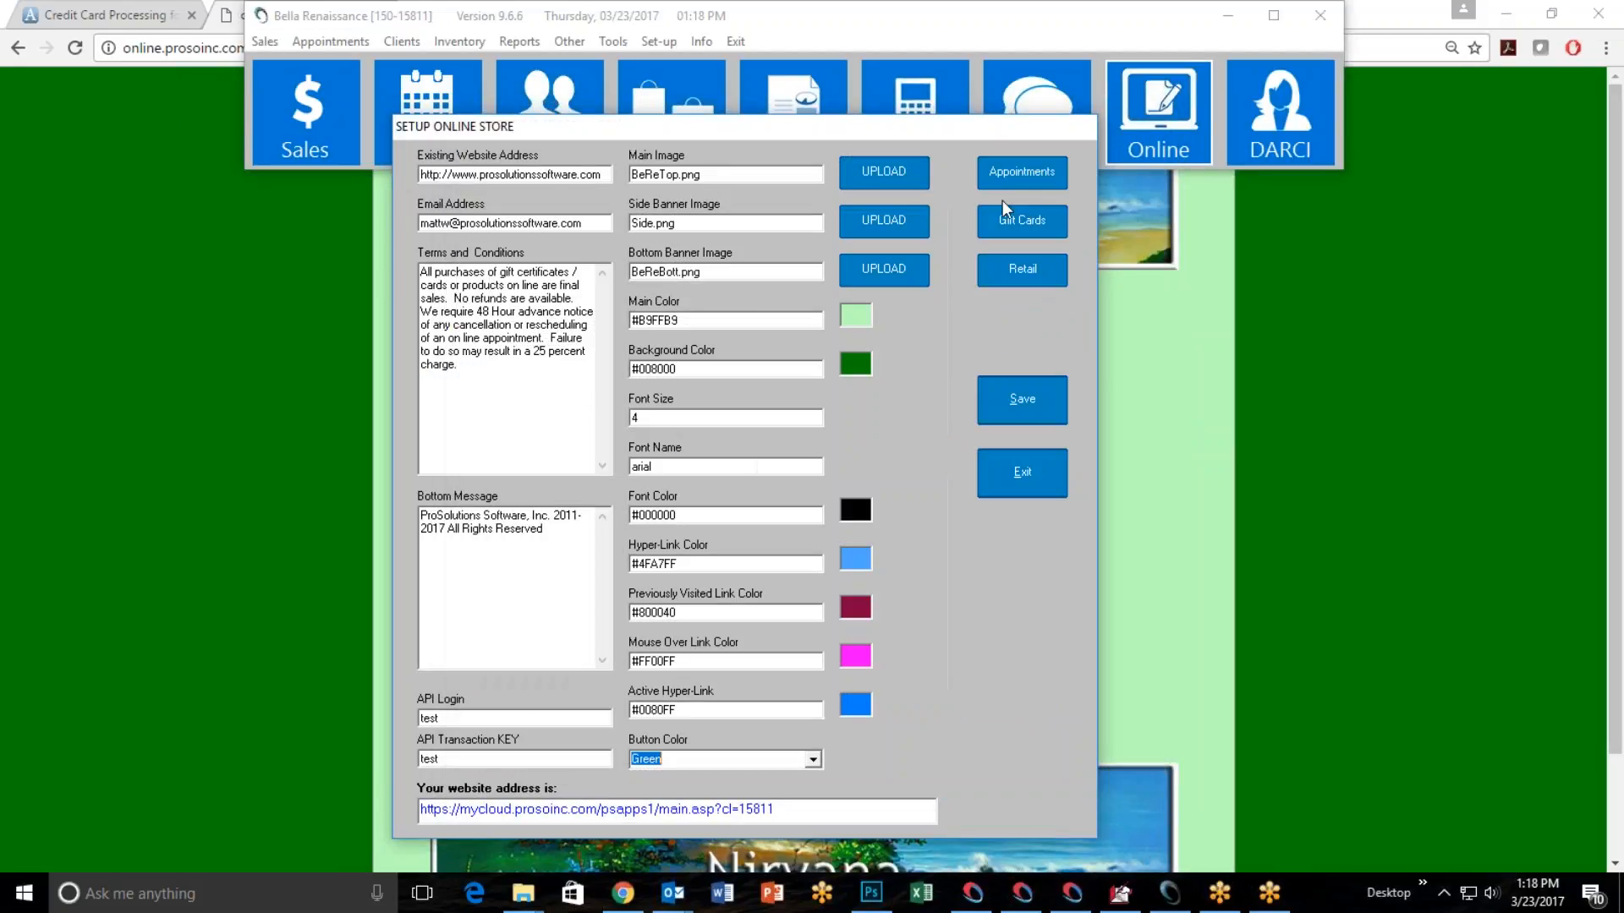
{"action": "left_click", "coordinate": [1011, 461]}
{"action": "left_click", "coordinate": [445, 121]}
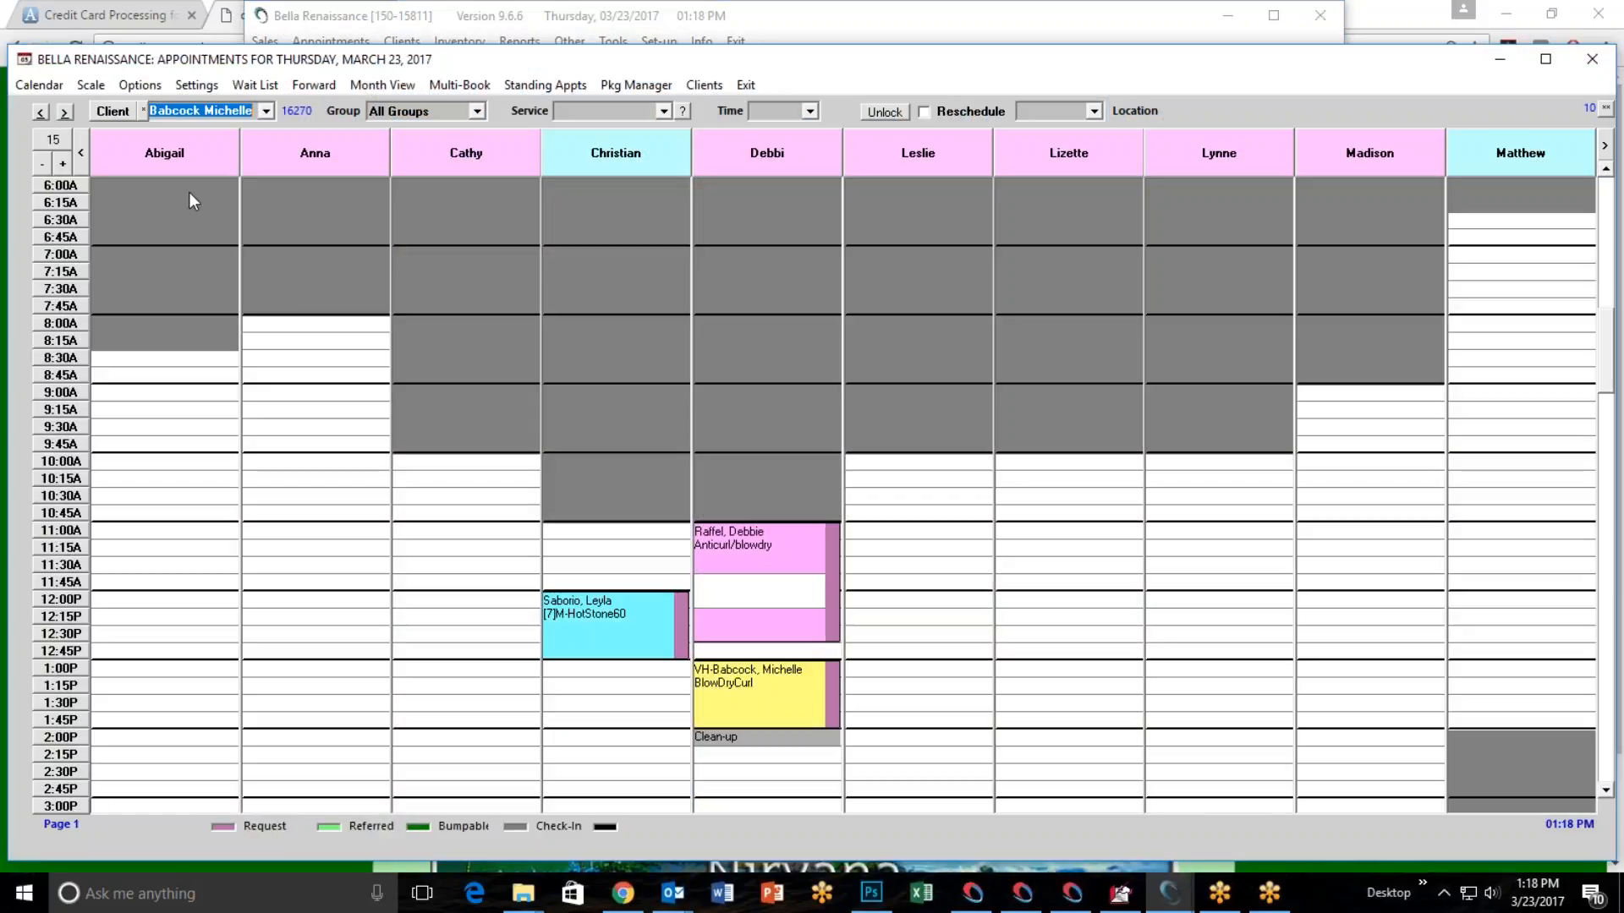
{"action": "left_click", "coordinate": [68, 113]}
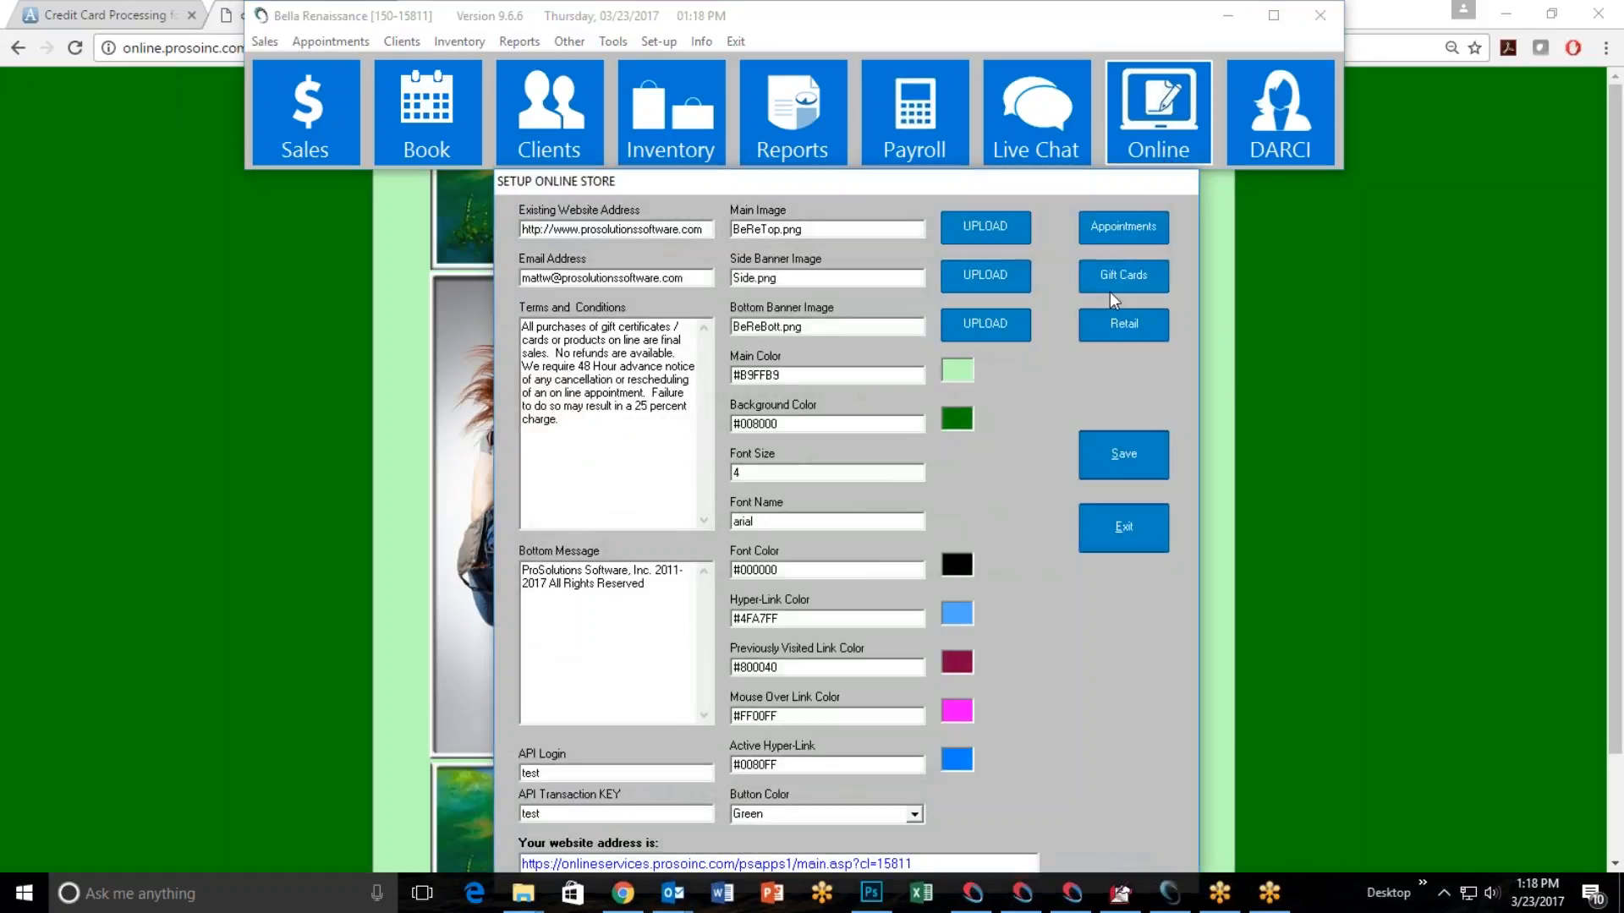
Reopen the online appointments setup and turn Show Prices on and back off.
{"action": "left_click", "coordinate": [1123, 228]}
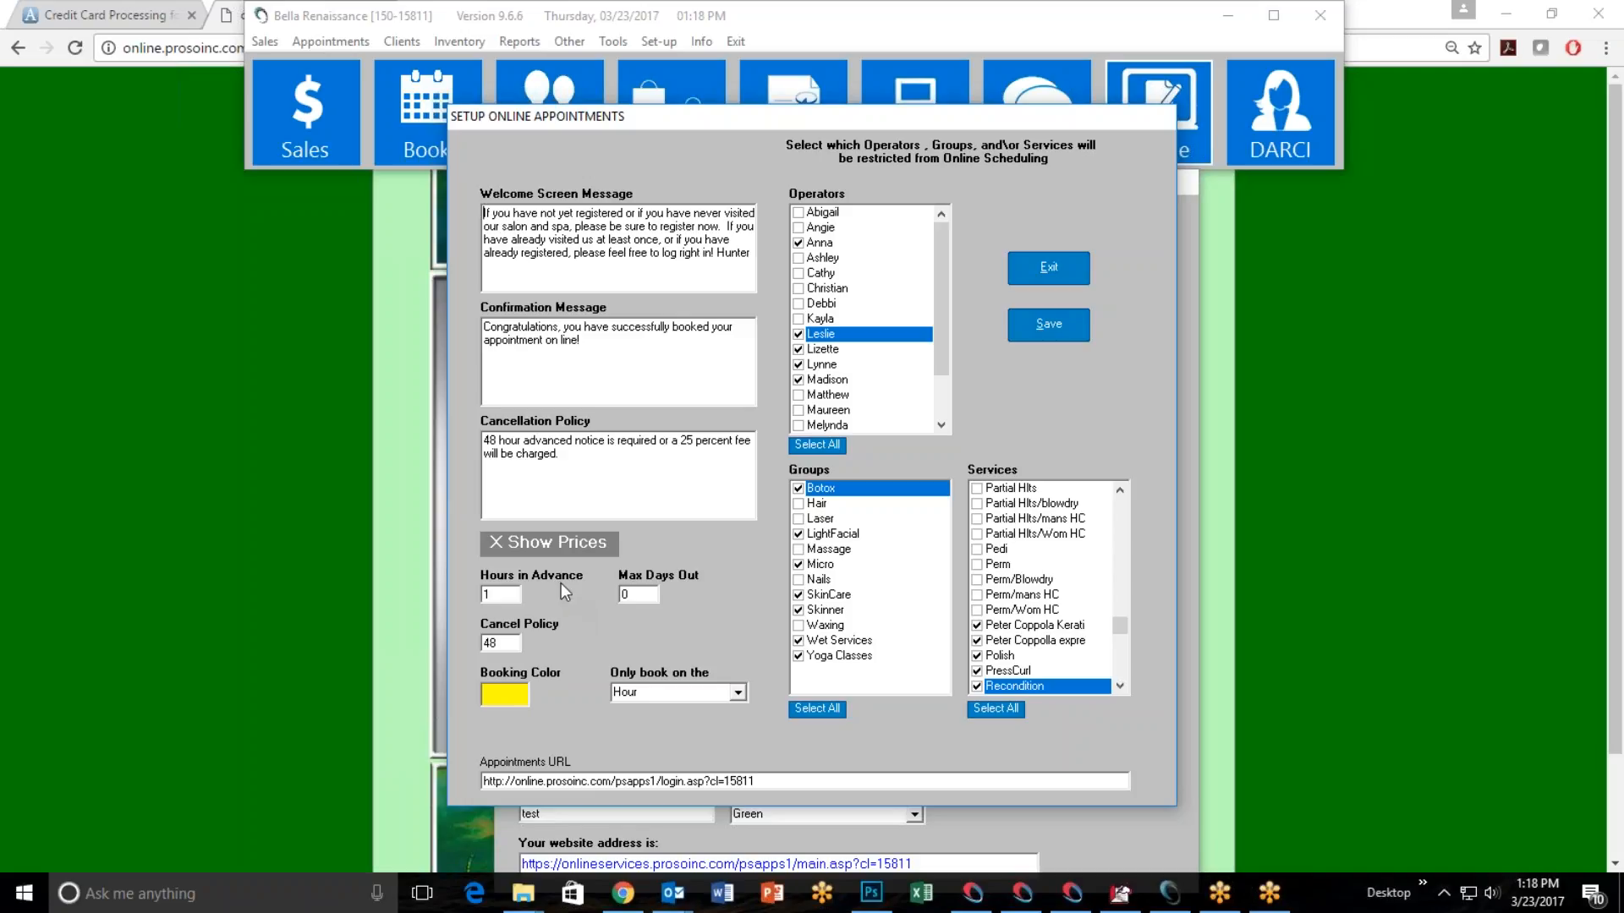
{"action": "left_click", "coordinate": [541, 544]}
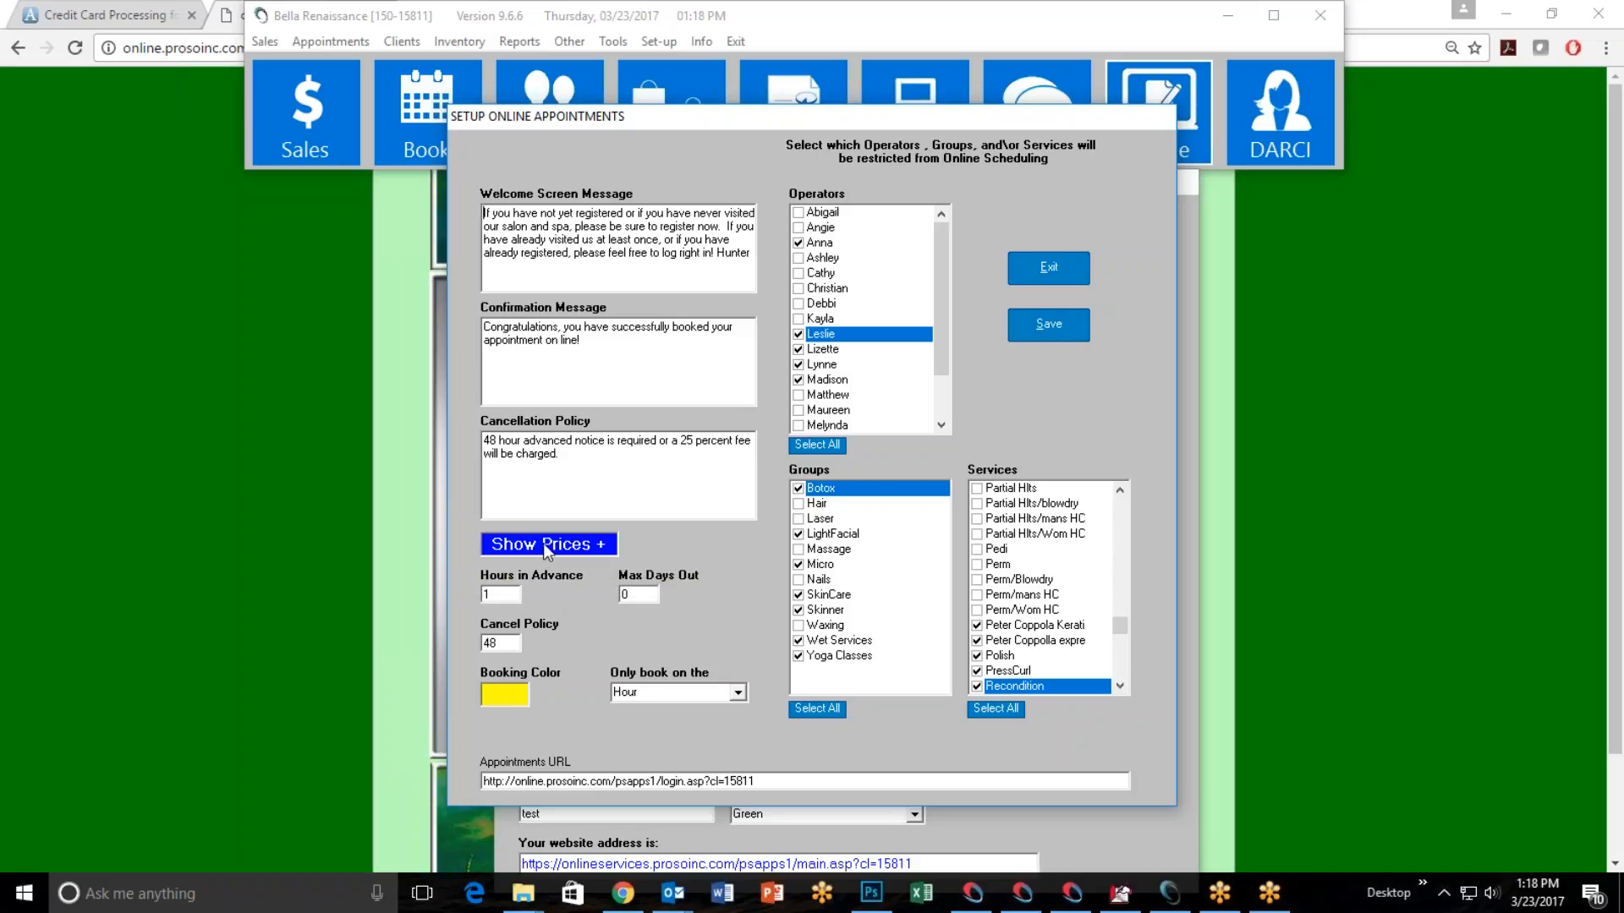
{"action": "left_click", "coordinate": [543, 543]}
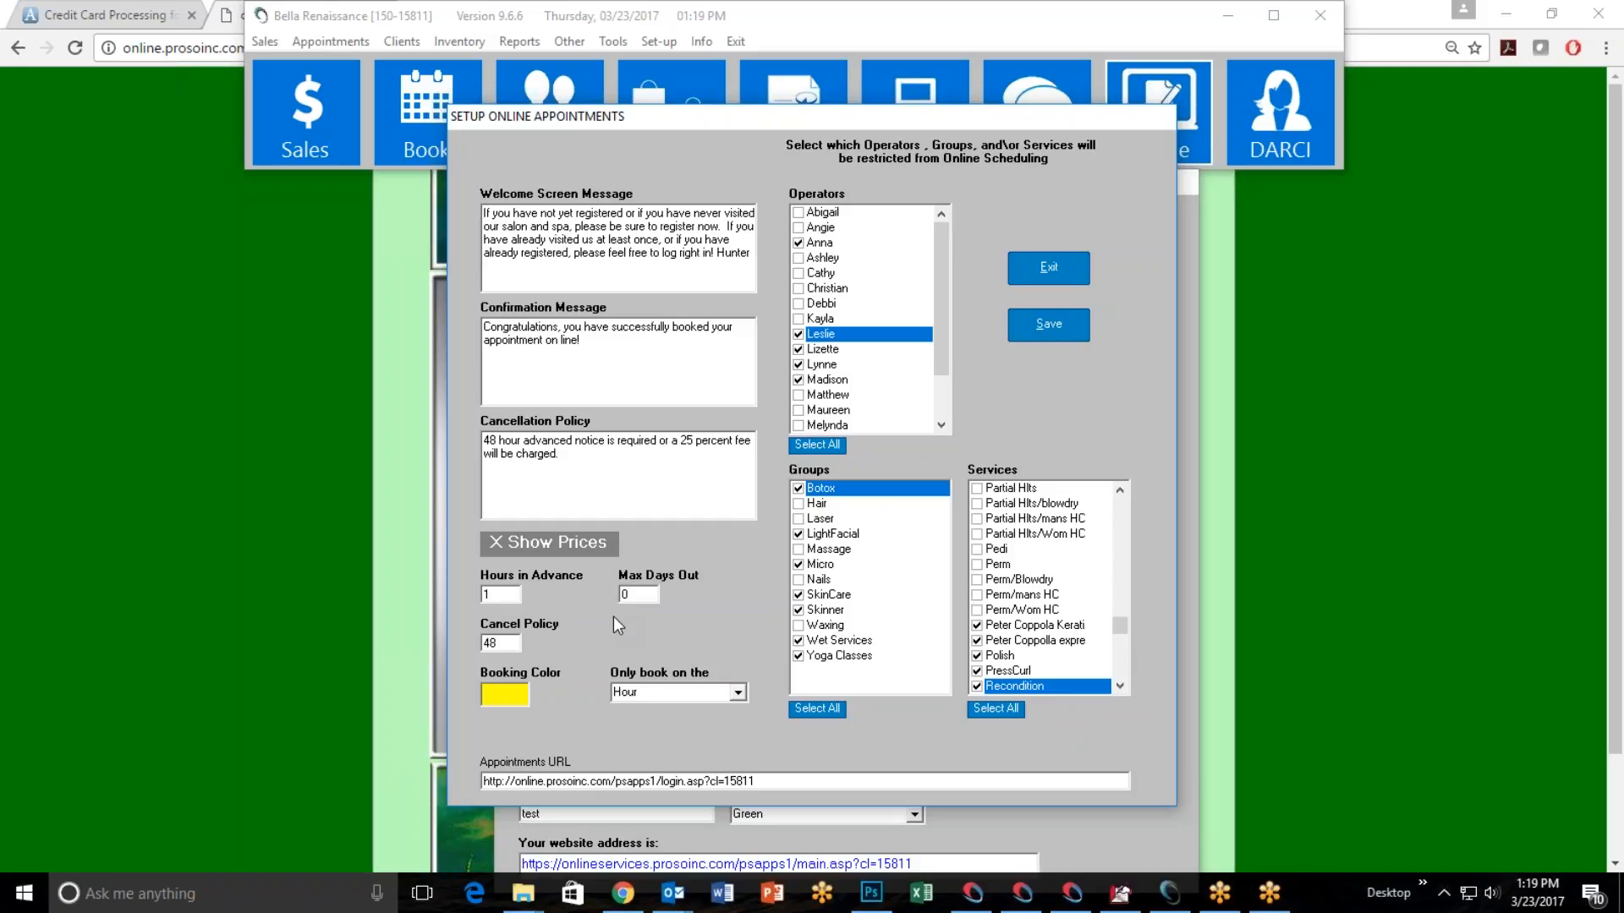
{"action": "left_click_drag", "start_coordinate": [629, 595], "coordinate": [616, 592]}
{"action": "left_click", "coordinate": [641, 592]}
Set the booking color for online appointments to the basic yellow.
{"action": "left_click", "coordinate": [506, 696]}
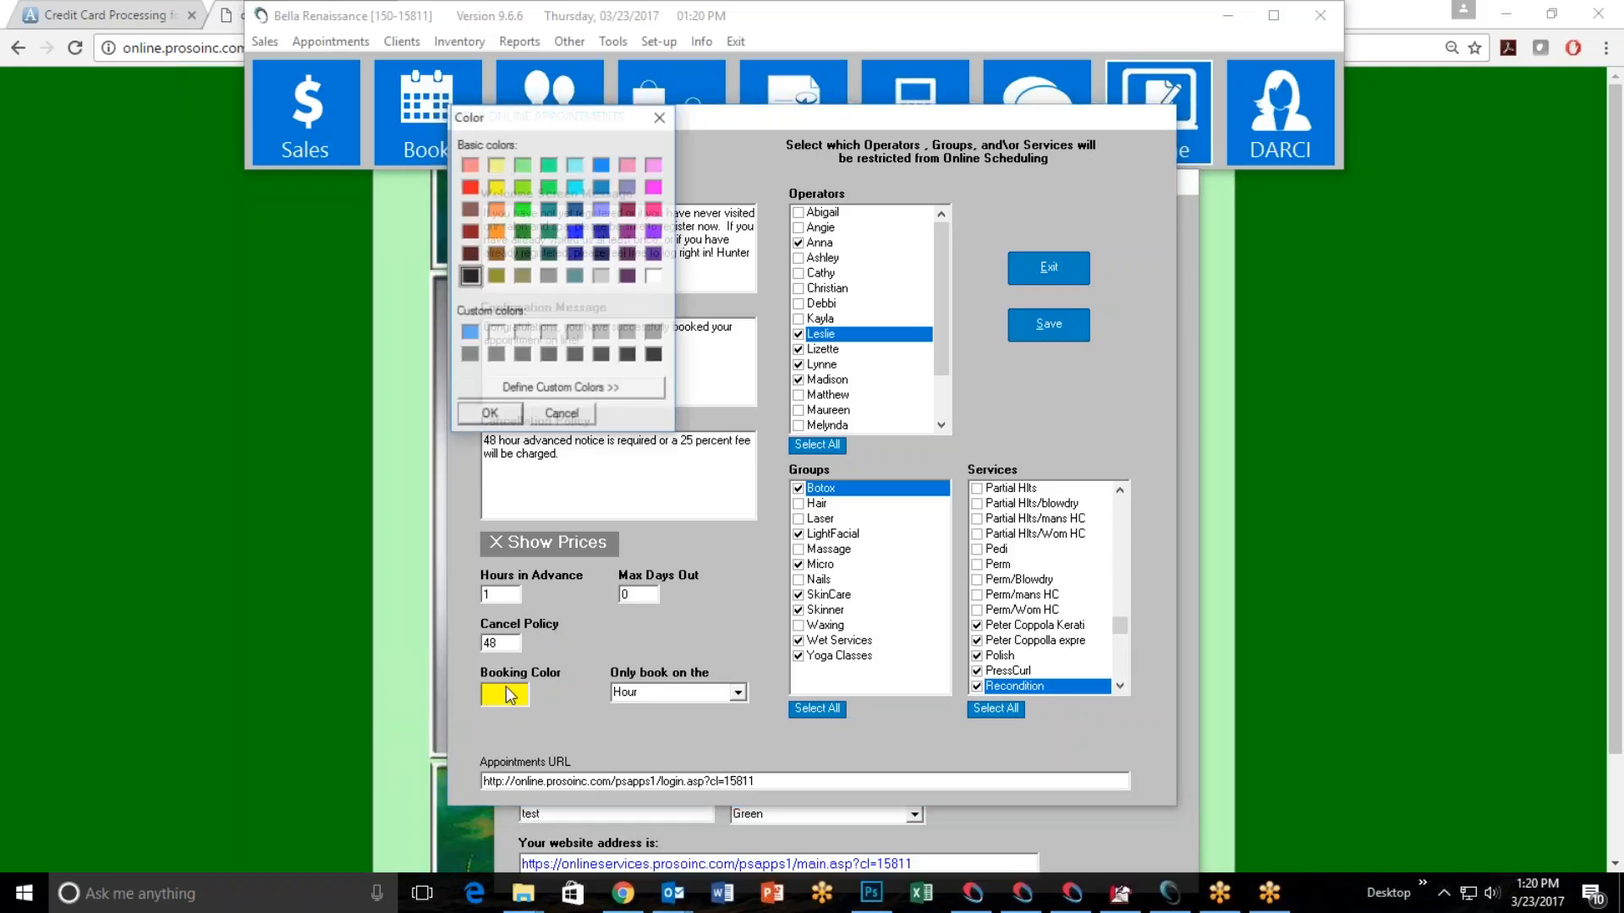
{"action": "left_click", "coordinate": [496, 187]}
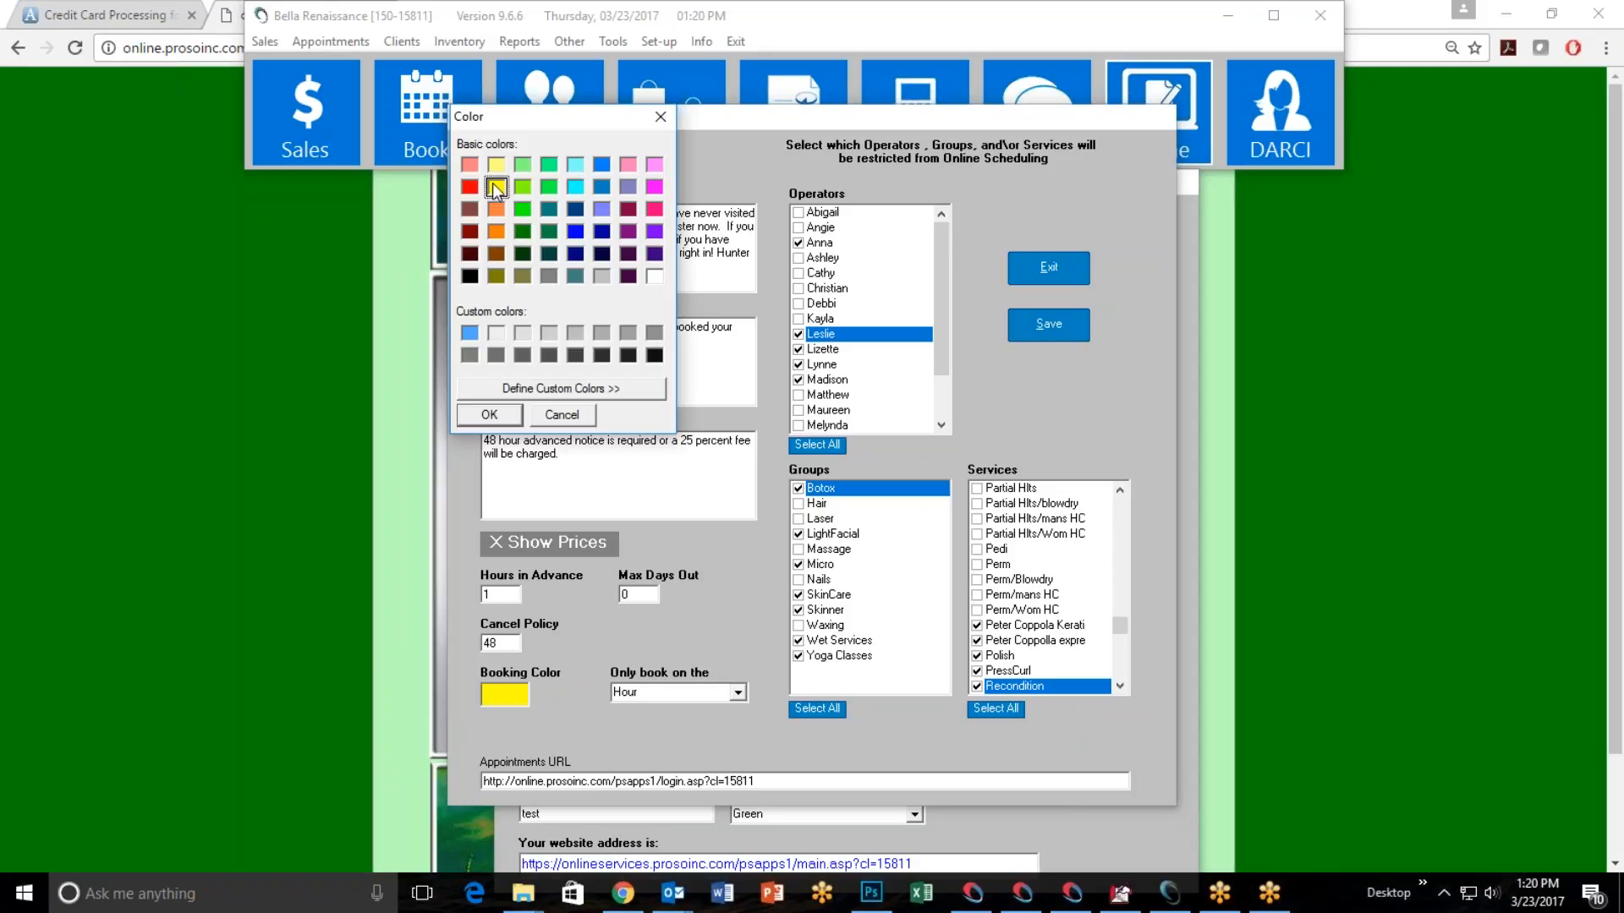
{"action": "left_click", "coordinate": [487, 414]}
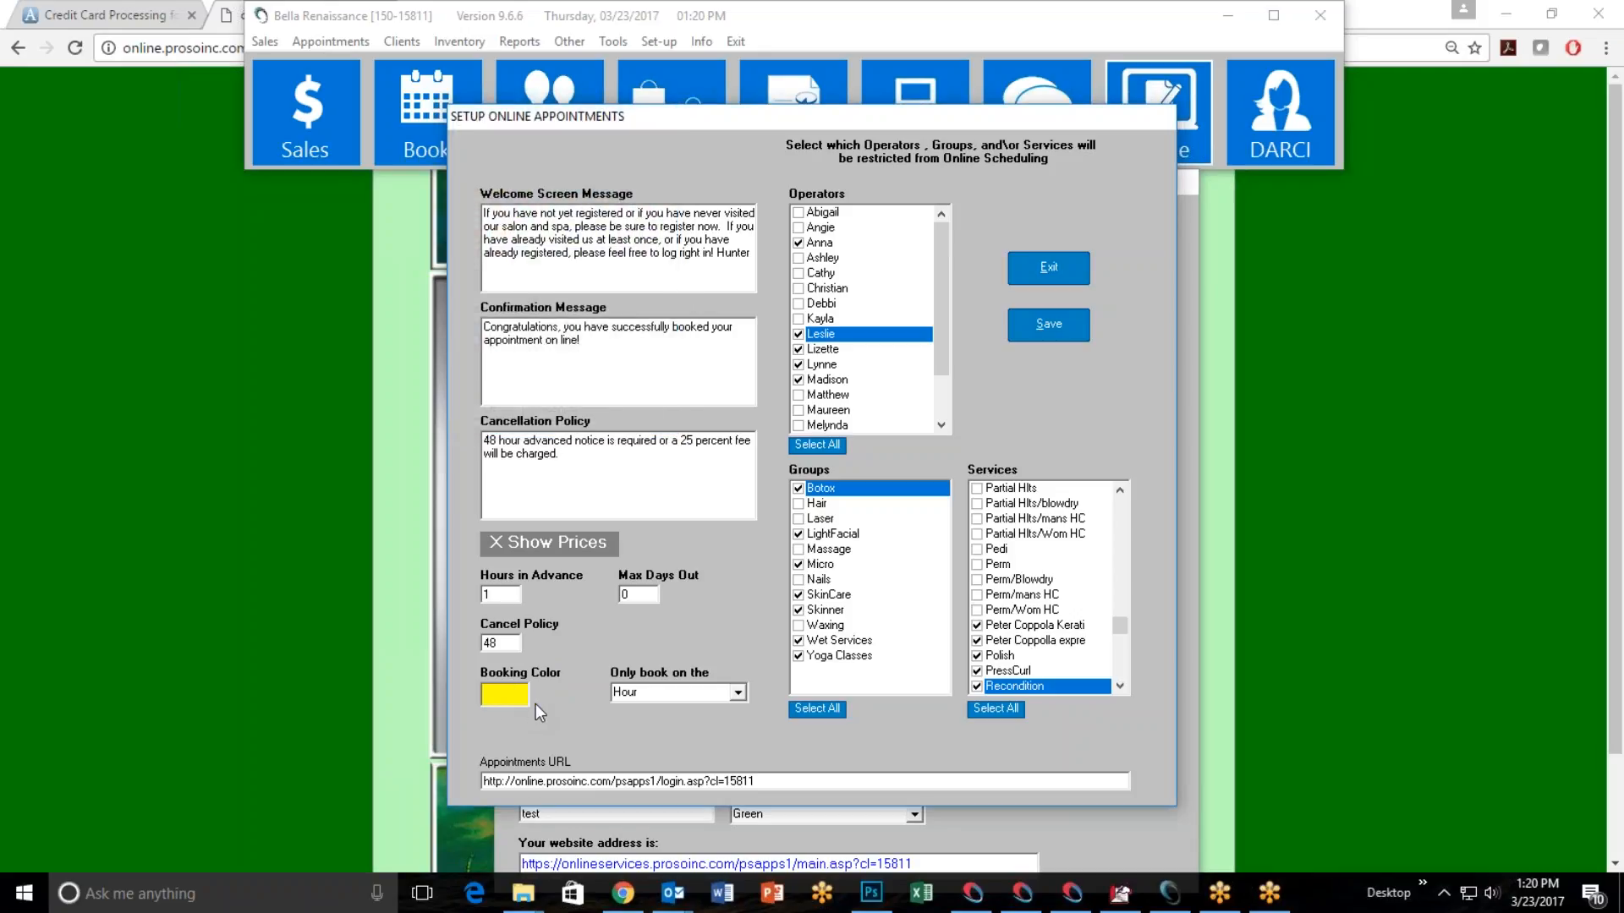
Review the interval choices for when online appointments may be booked and choose Hour.
{"action": "left_click", "coordinate": [739, 694]}
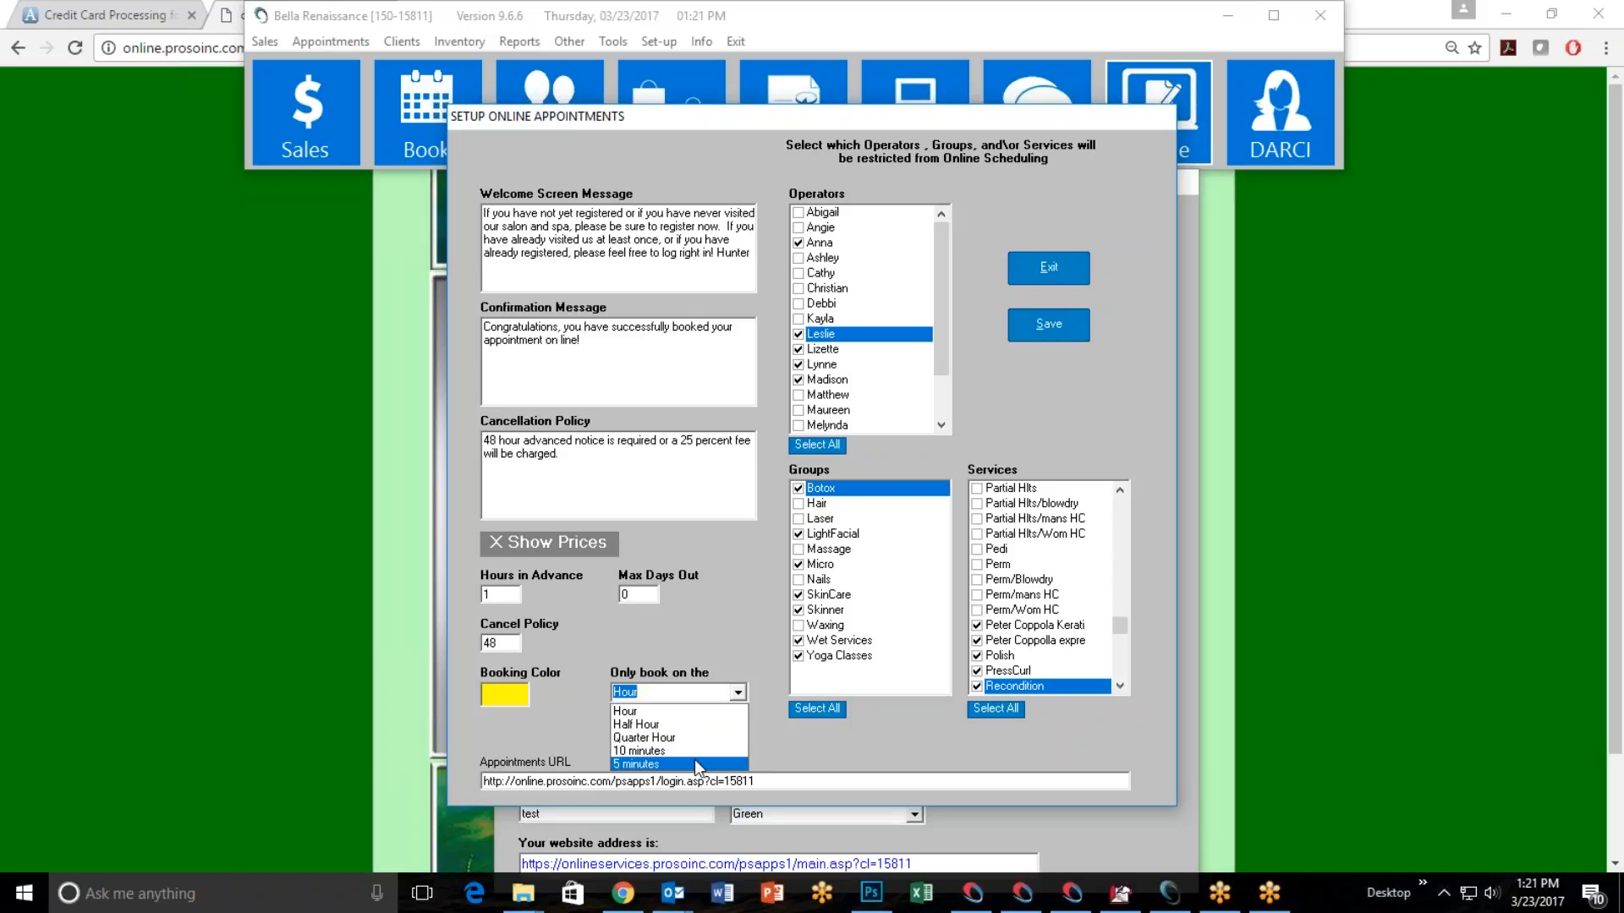
{"action": "left_click", "coordinate": [664, 712]}
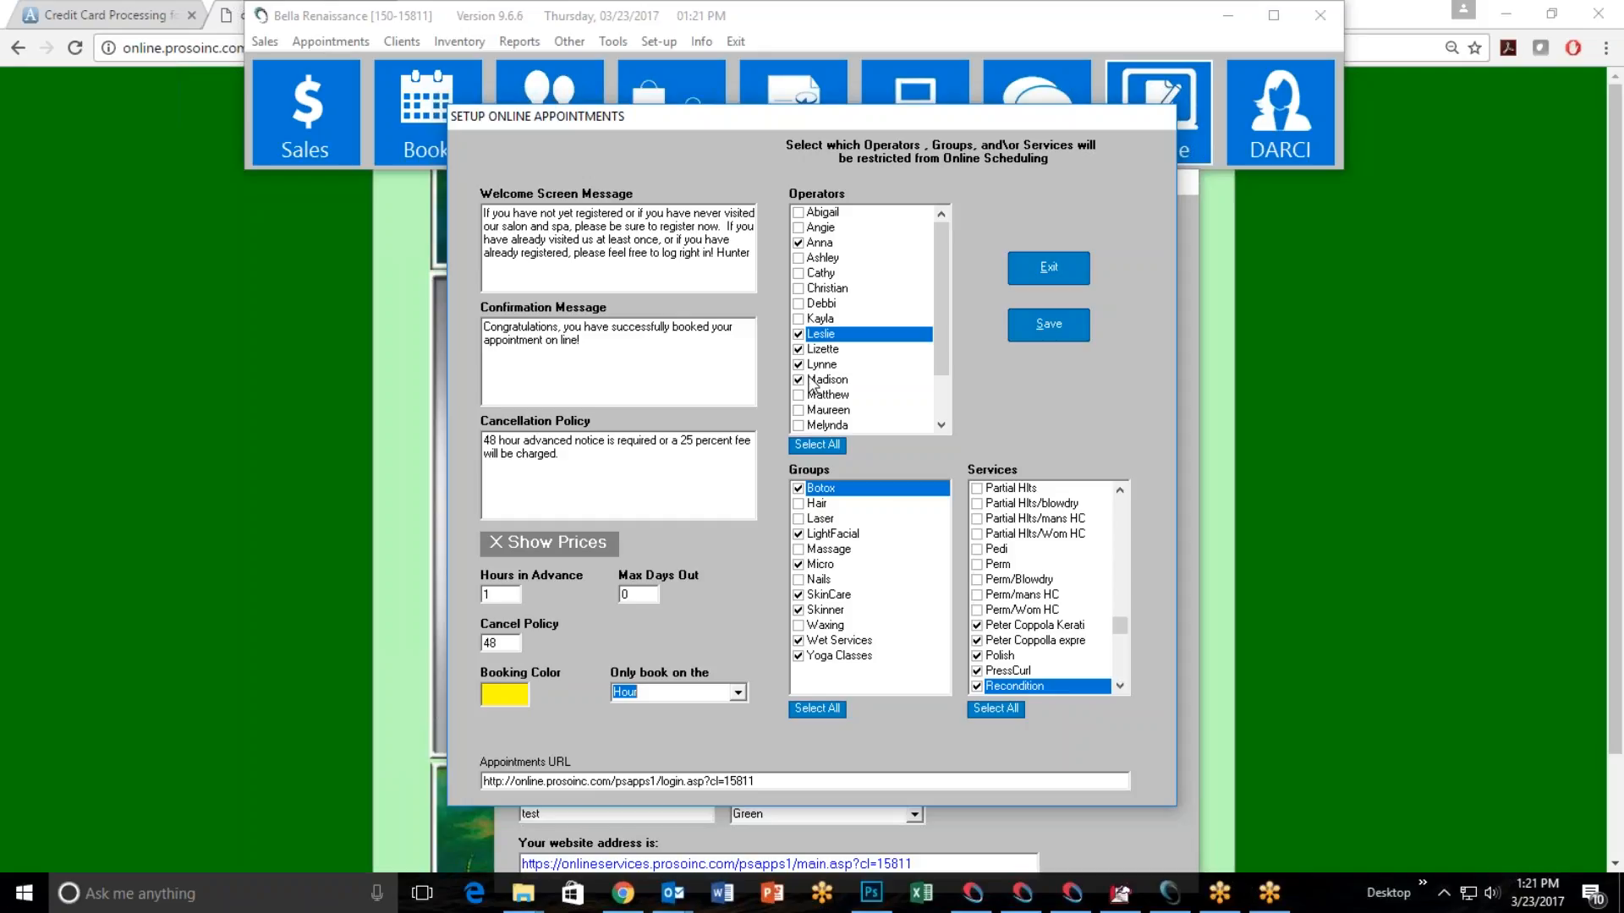
{"action": "left_click", "coordinate": [1617, 519]}
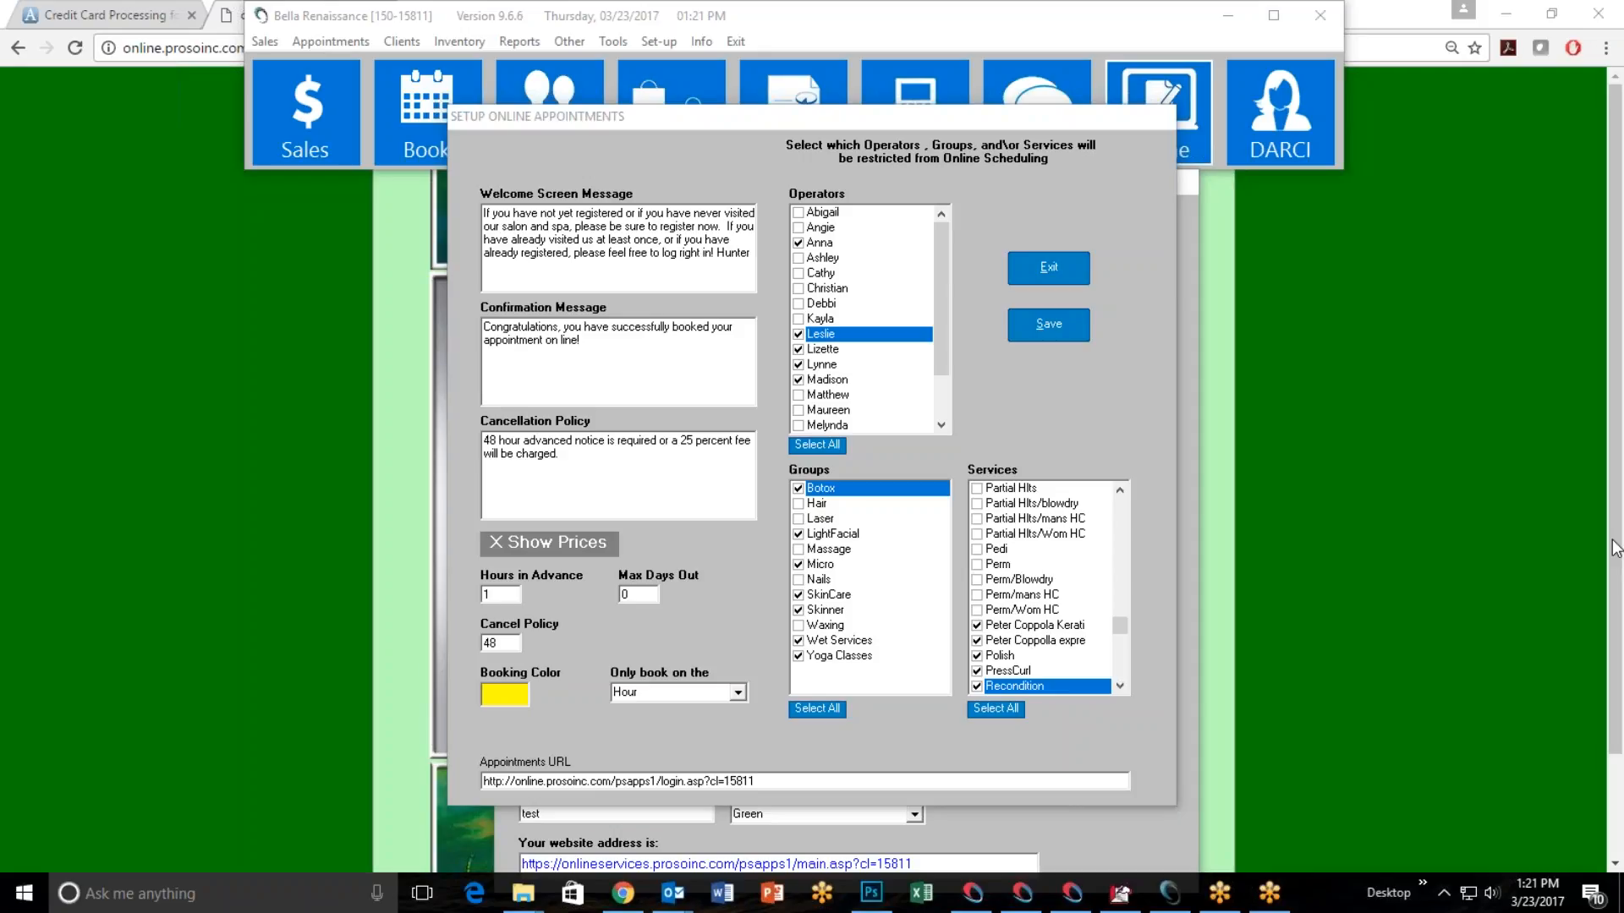
{"action": "left_click", "coordinate": [737, 693]}
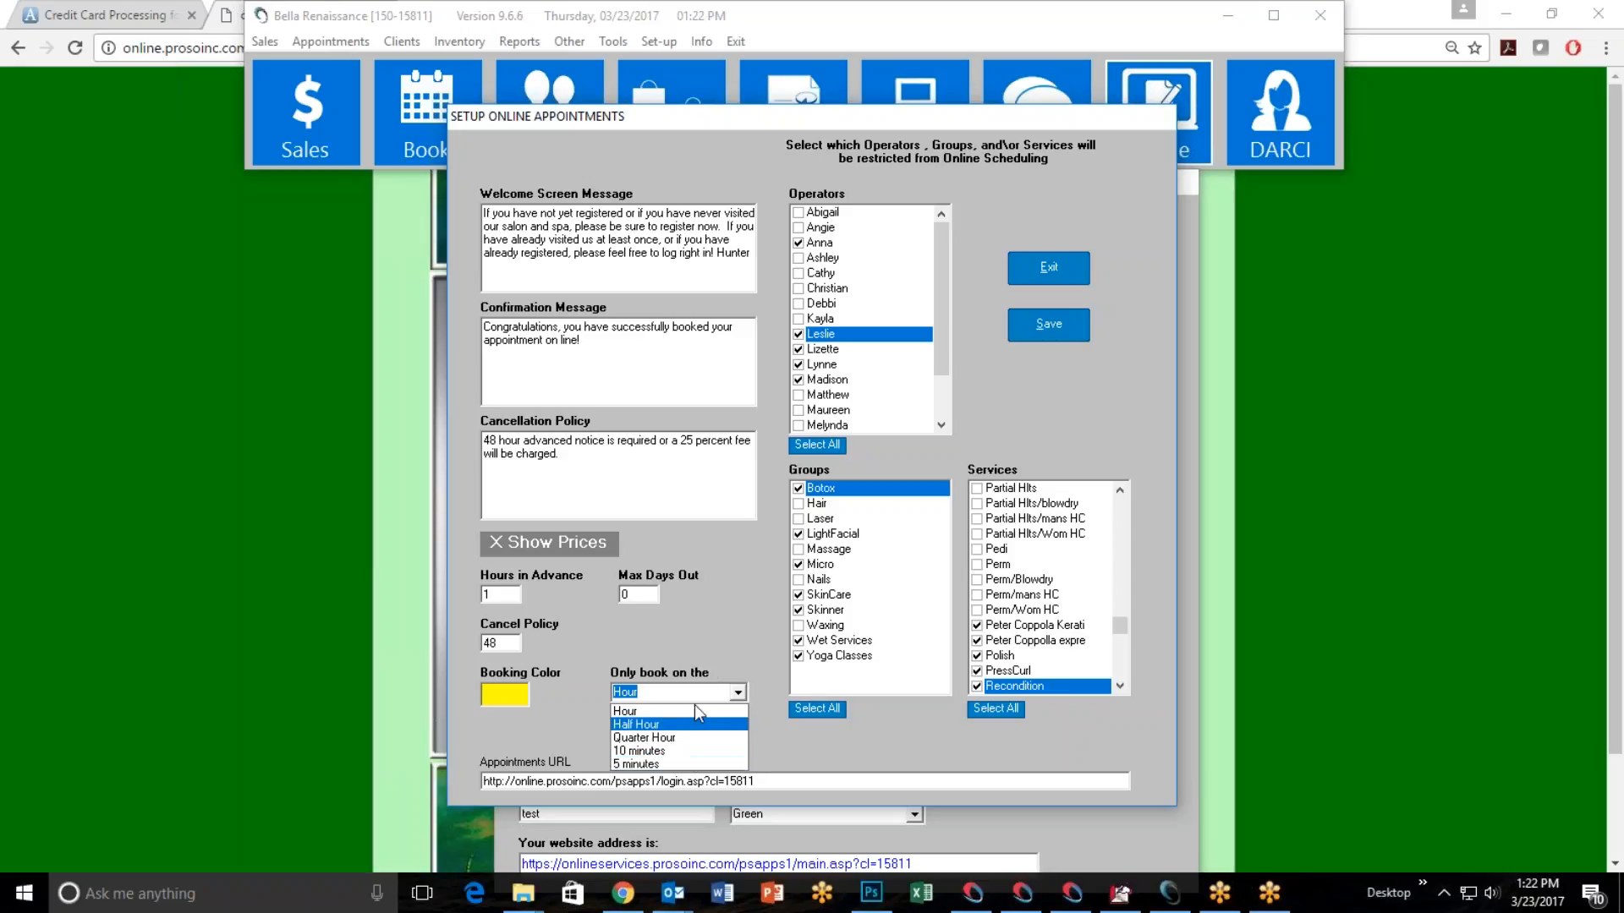
{"action": "left_click", "coordinate": [714, 581]}
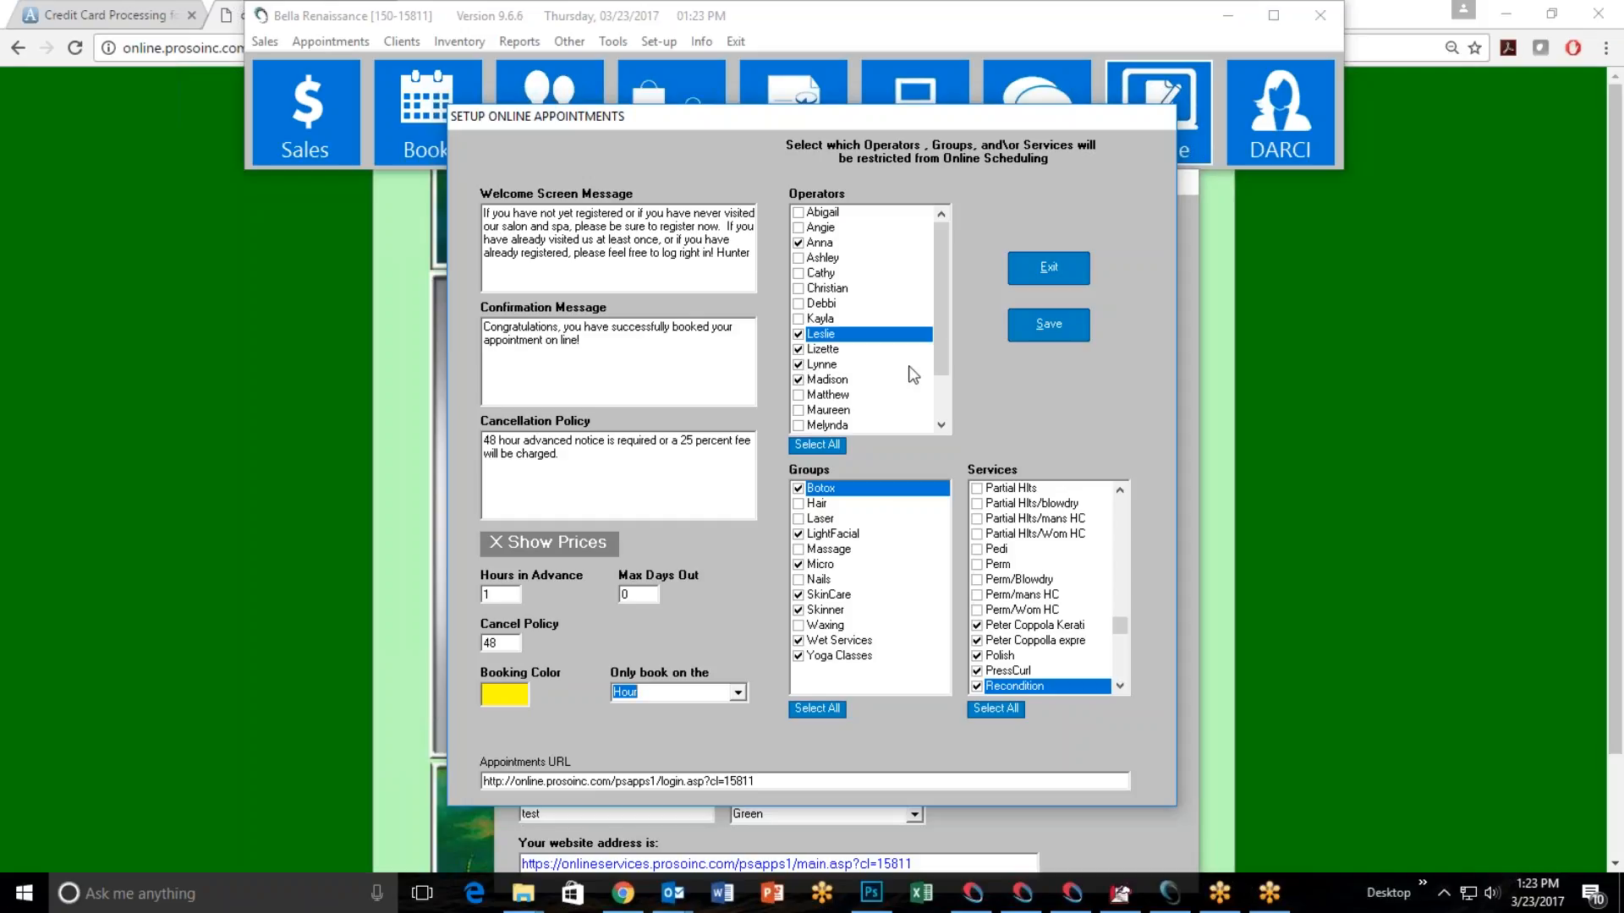
Review the operators and services restricted from online scheduling, and save and close the online appointments setup.
{"action": "left_click_drag", "start_coordinate": [941, 306], "coordinate": [947, 369]}
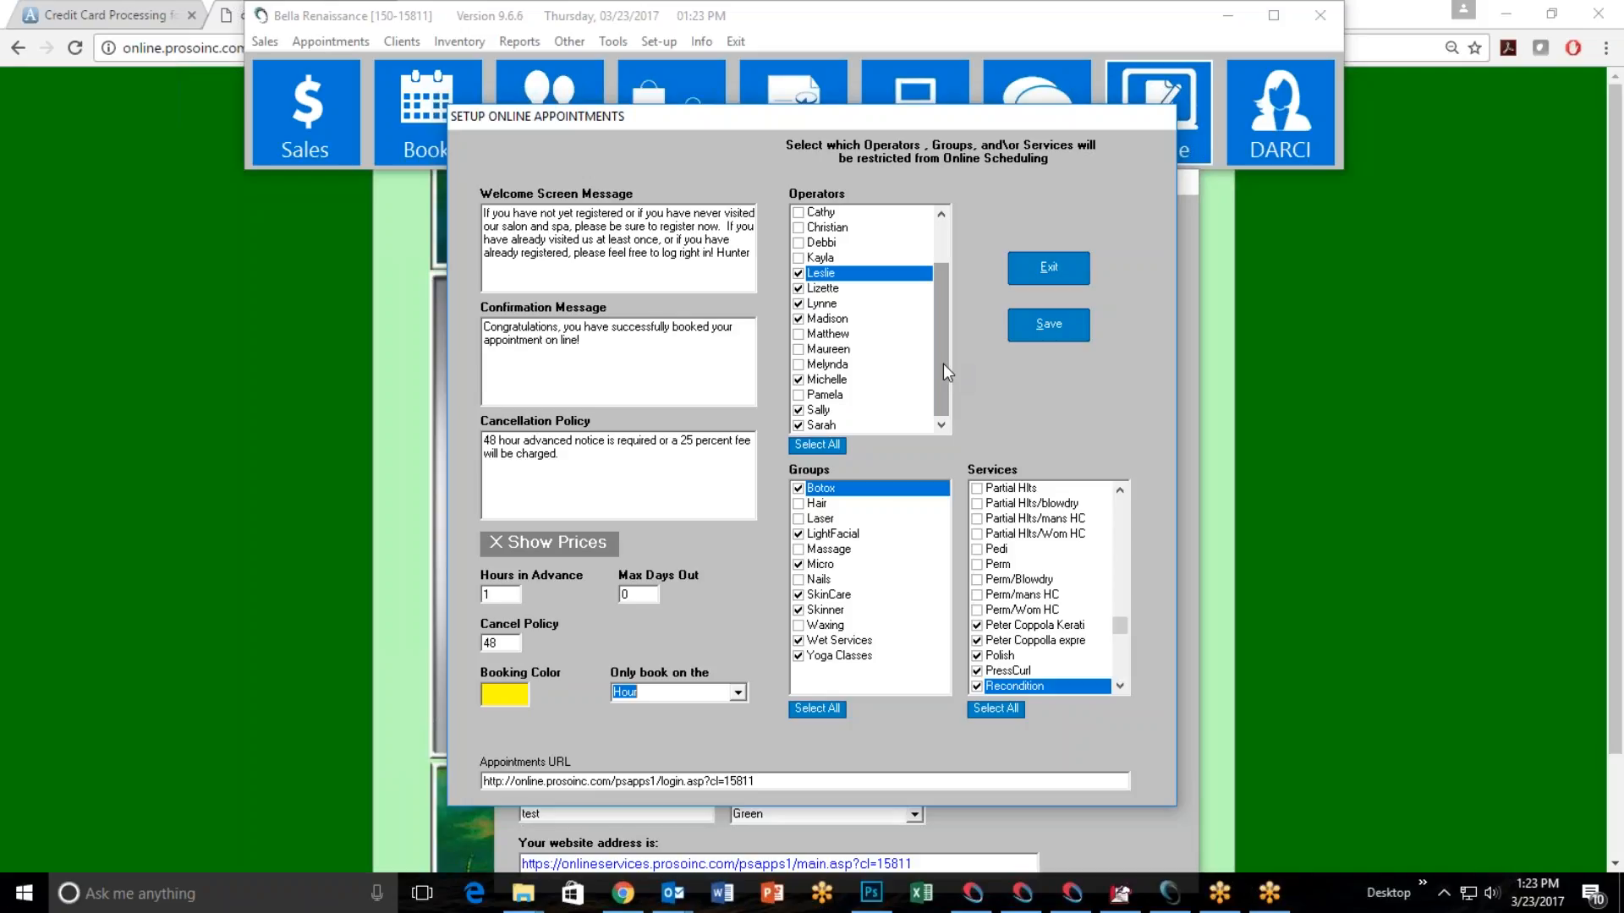
{"action": "left_click_drag", "start_coordinate": [942, 353], "coordinate": [942, 312]}
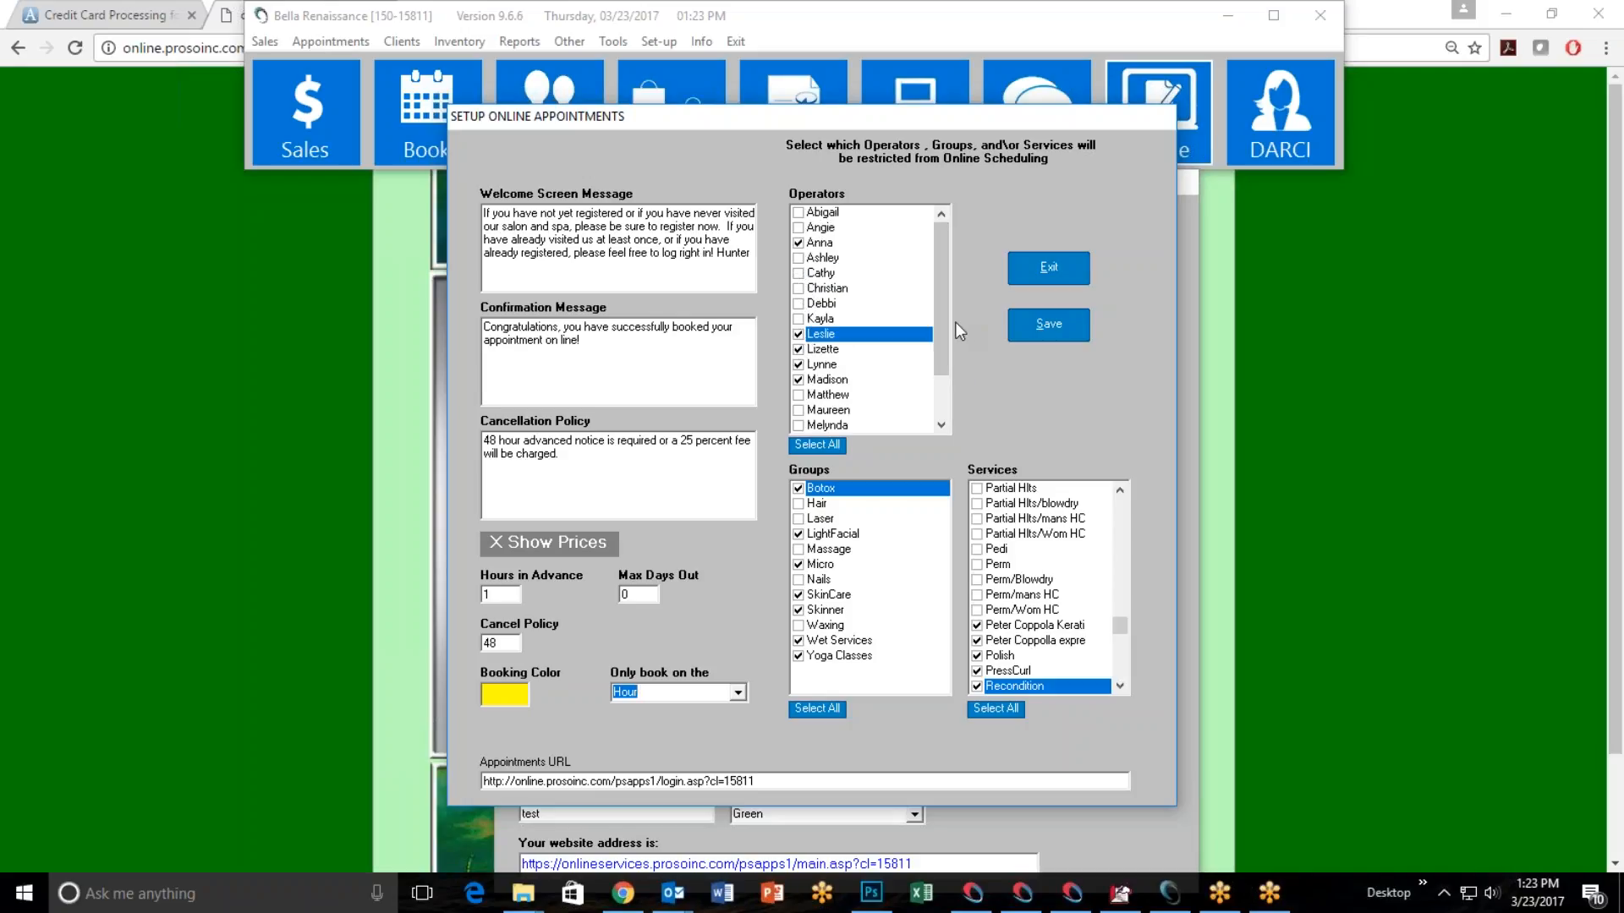
{"action": "left_click_drag", "start_coordinate": [942, 322], "coordinate": [940, 380]}
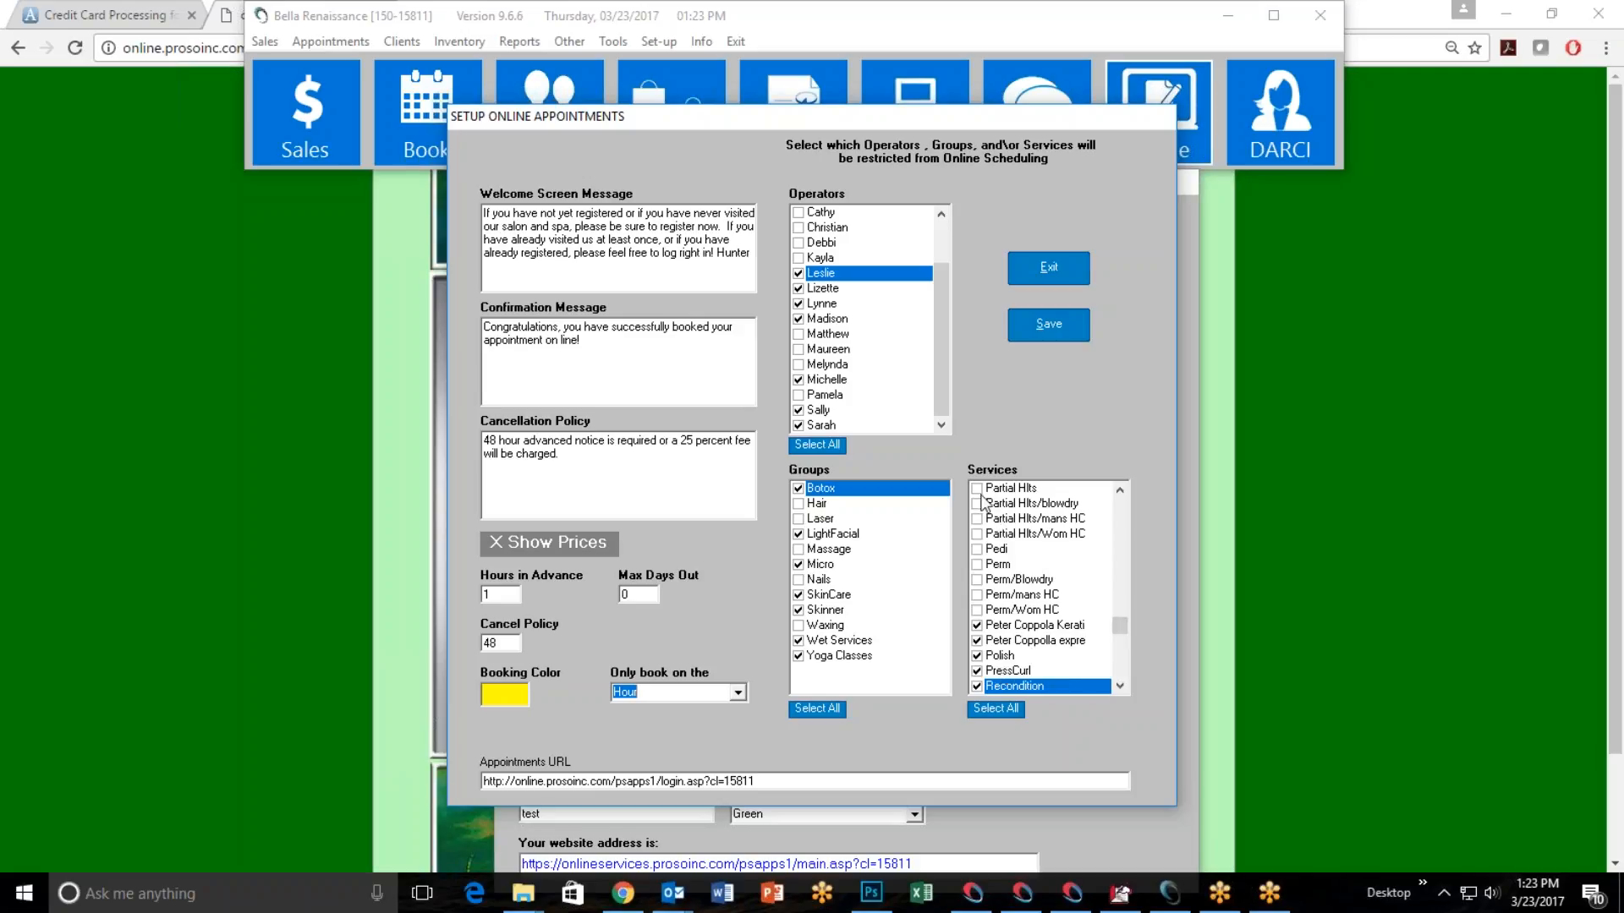
{"action": "left_click_drag", "start_coordinate": [1122, 630], "coordinate": [1126, 506]}
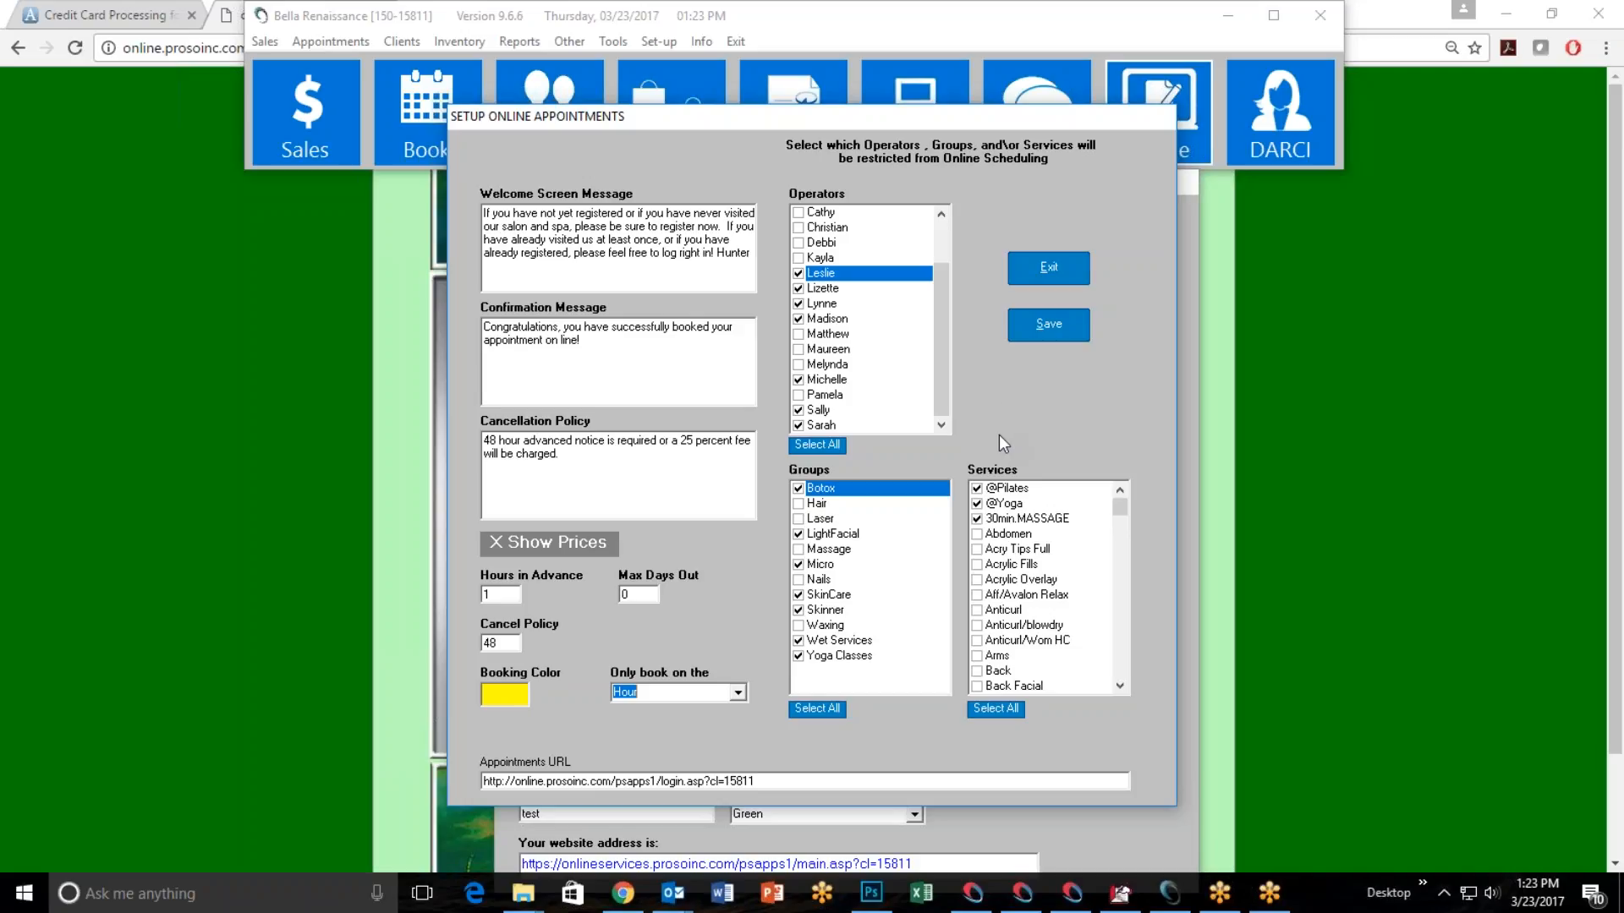
{"action": "left_click", "coordinate": [873, 505]}
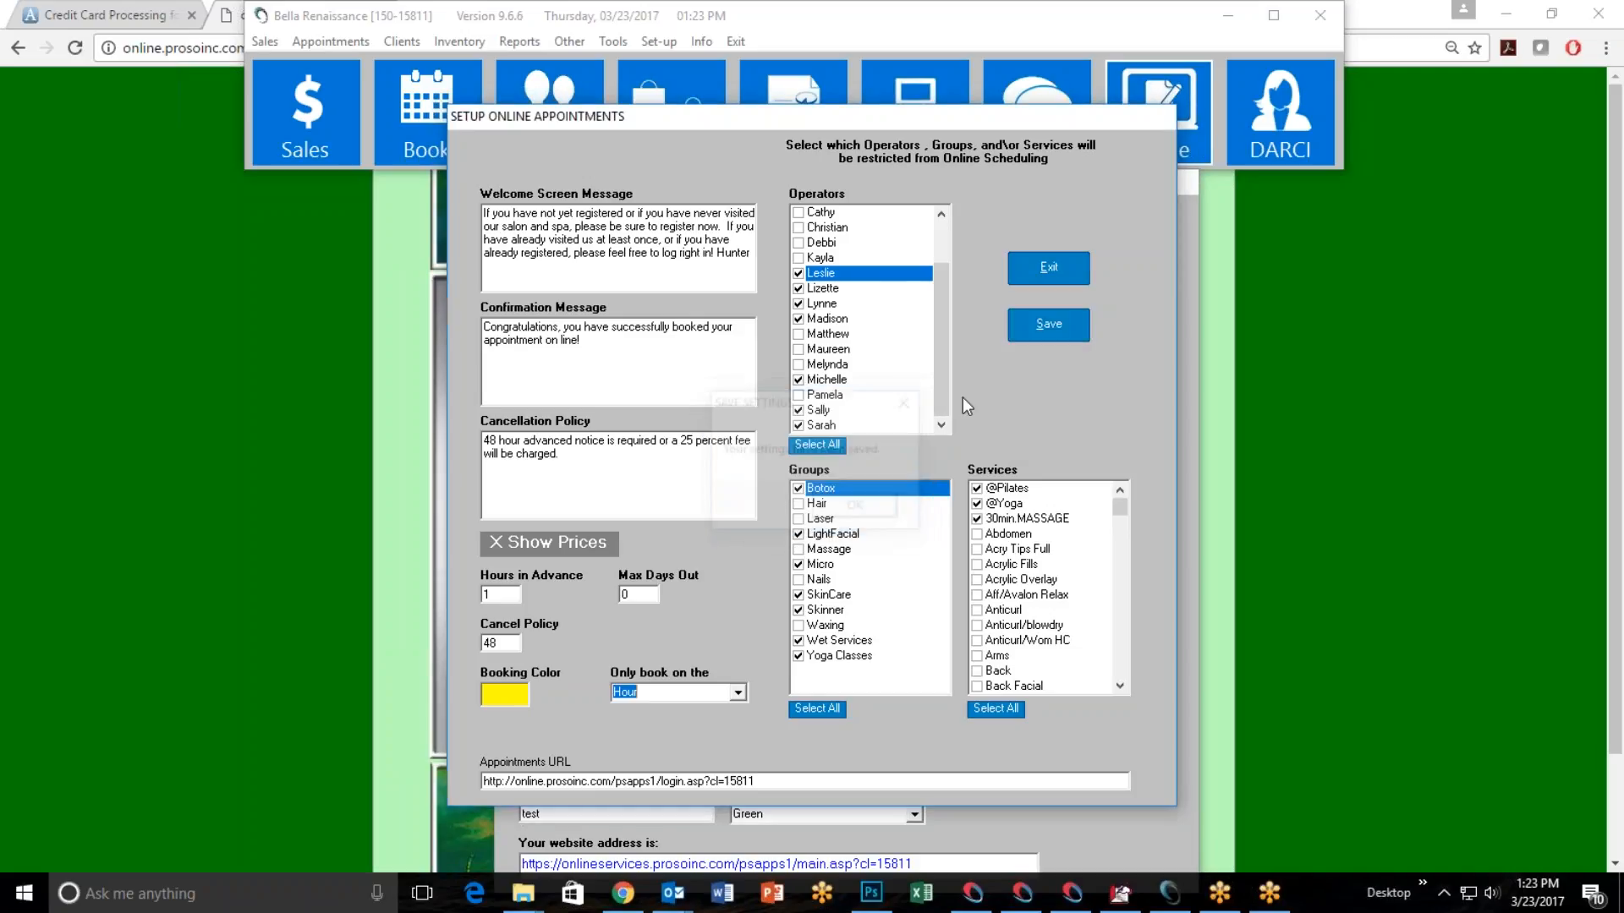
{"action": "left_click", "coordinate": [1038, 257]}
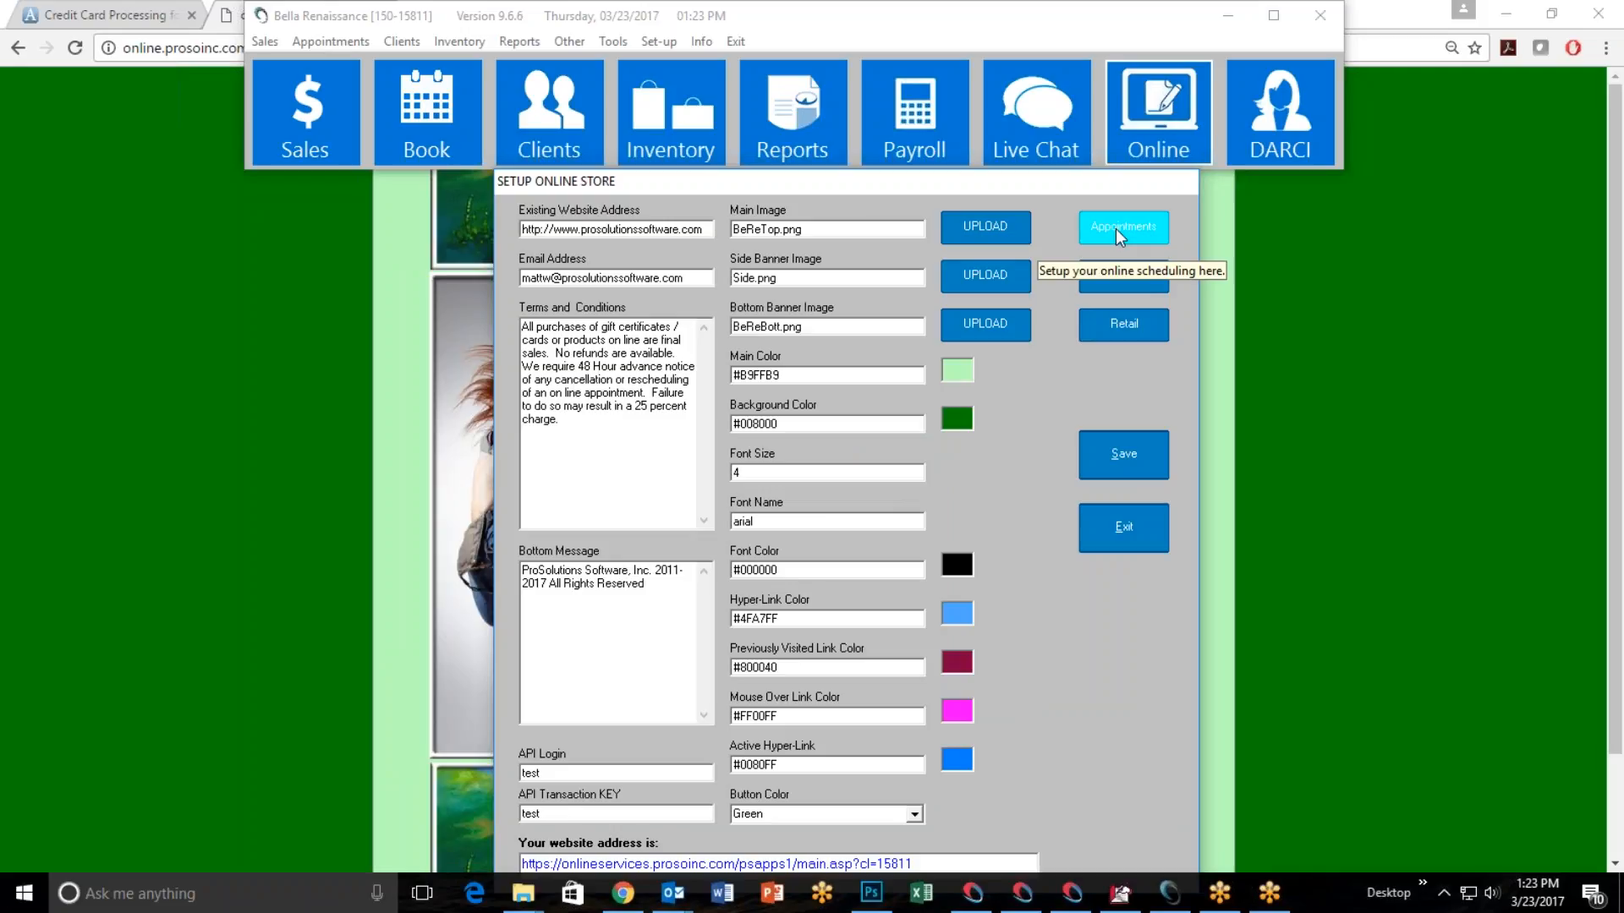
Switch to the booking website in the browser, log out and open the store's main page.
{"action": "left_click", "coordinate": [272, 372]}
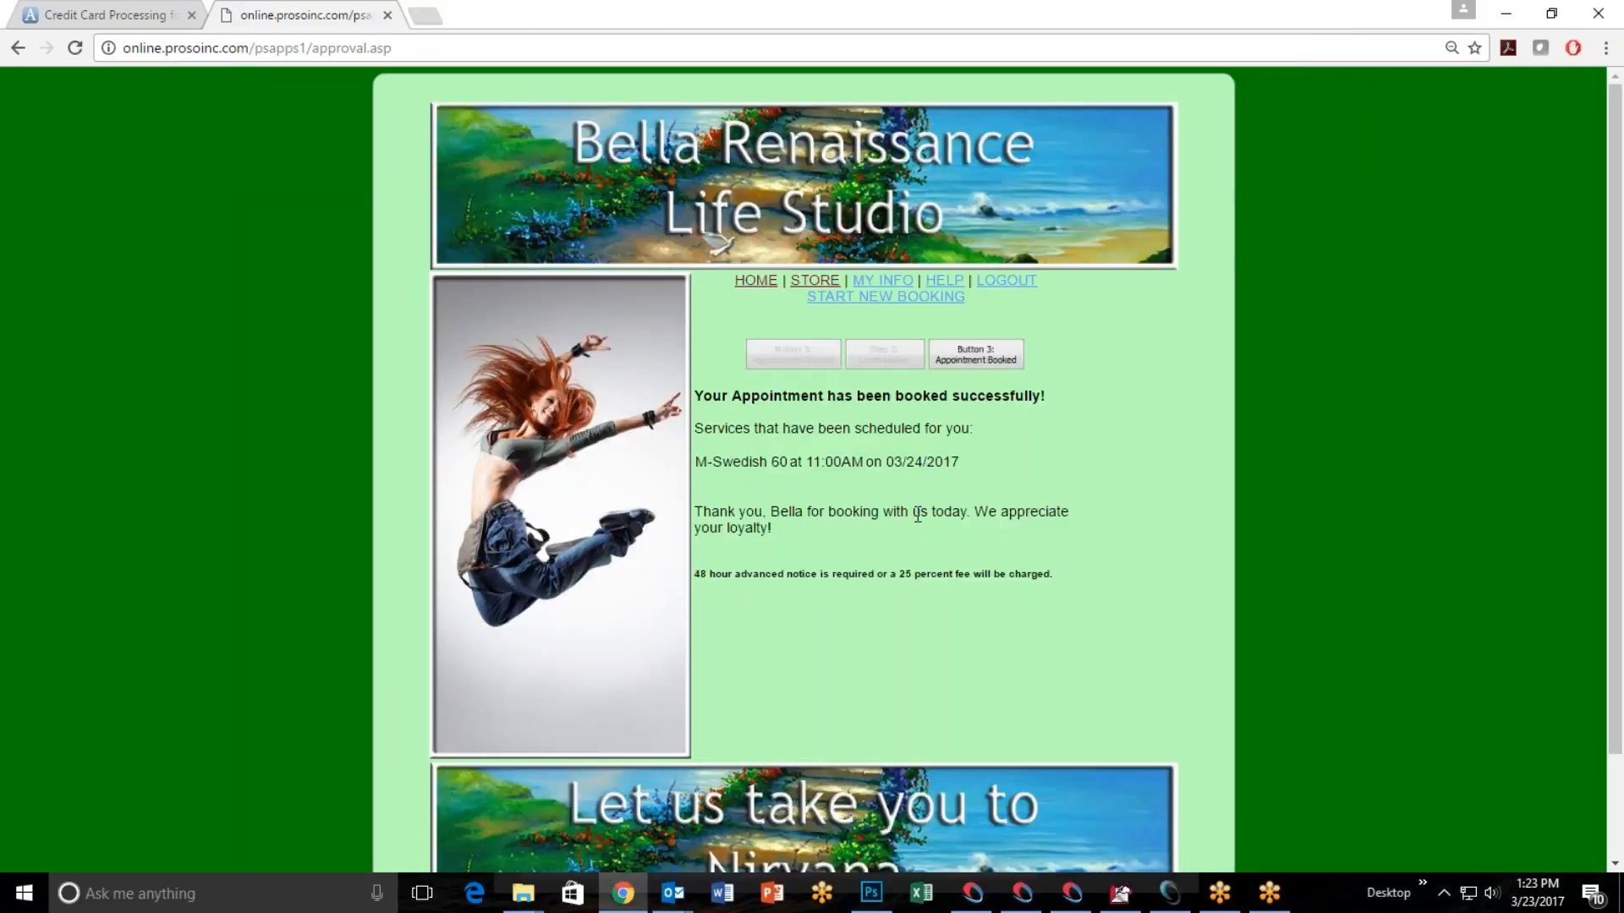
{"action": "left_click", "coordinate": [1004, 289]}
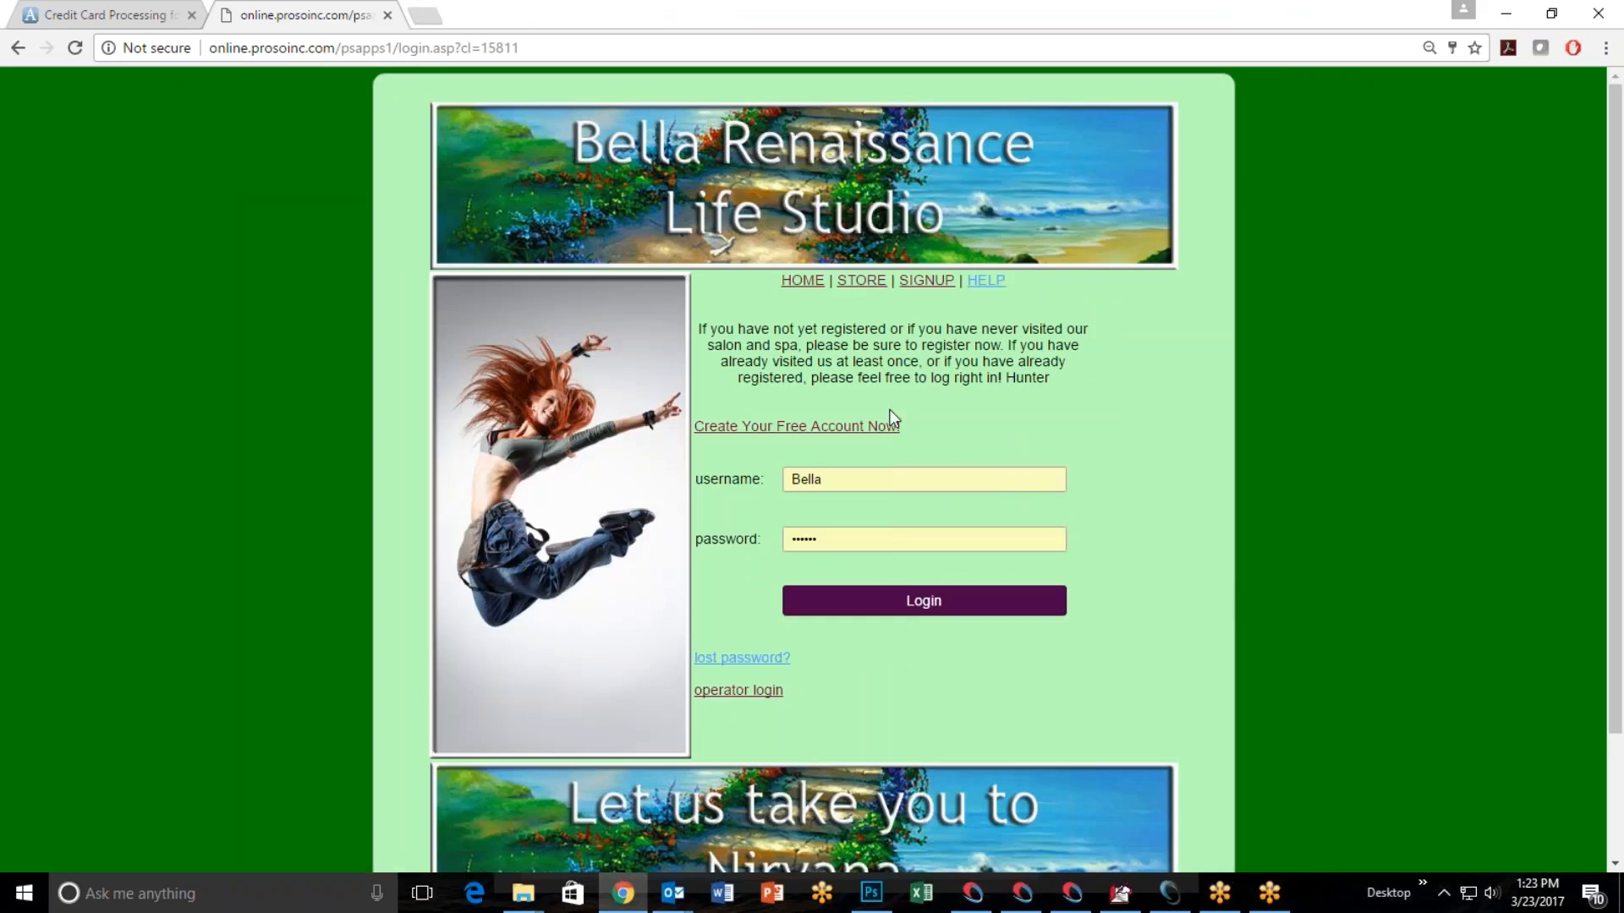
{"action": "left_click", "coordinate": [868, 291]}
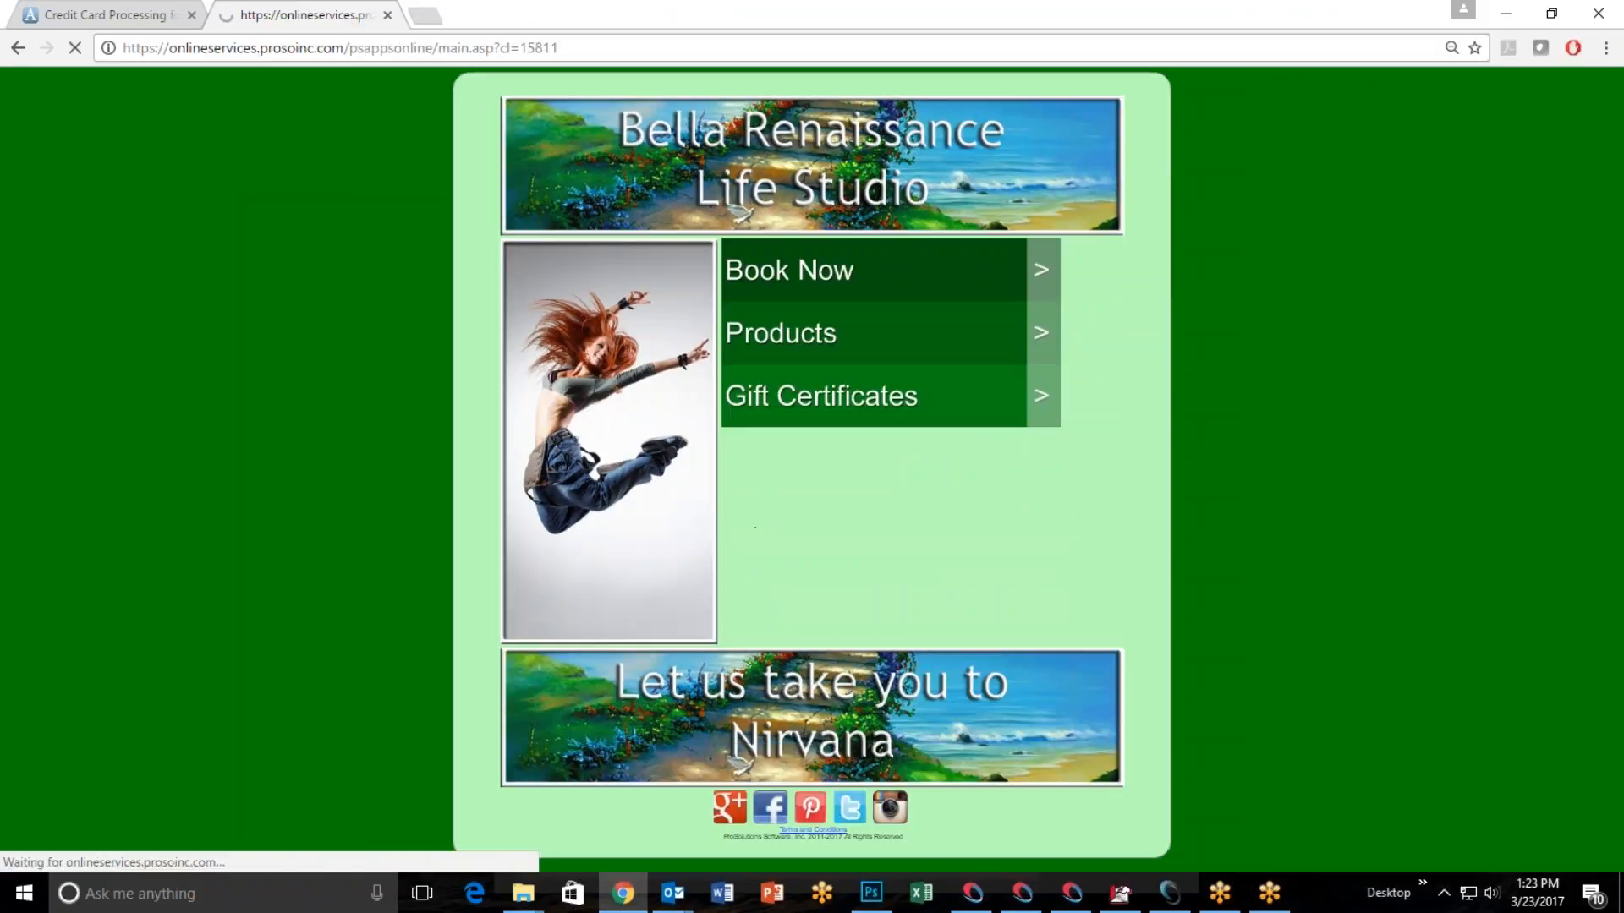
{"action": "left_click", "coordinate": [1505, 13]}
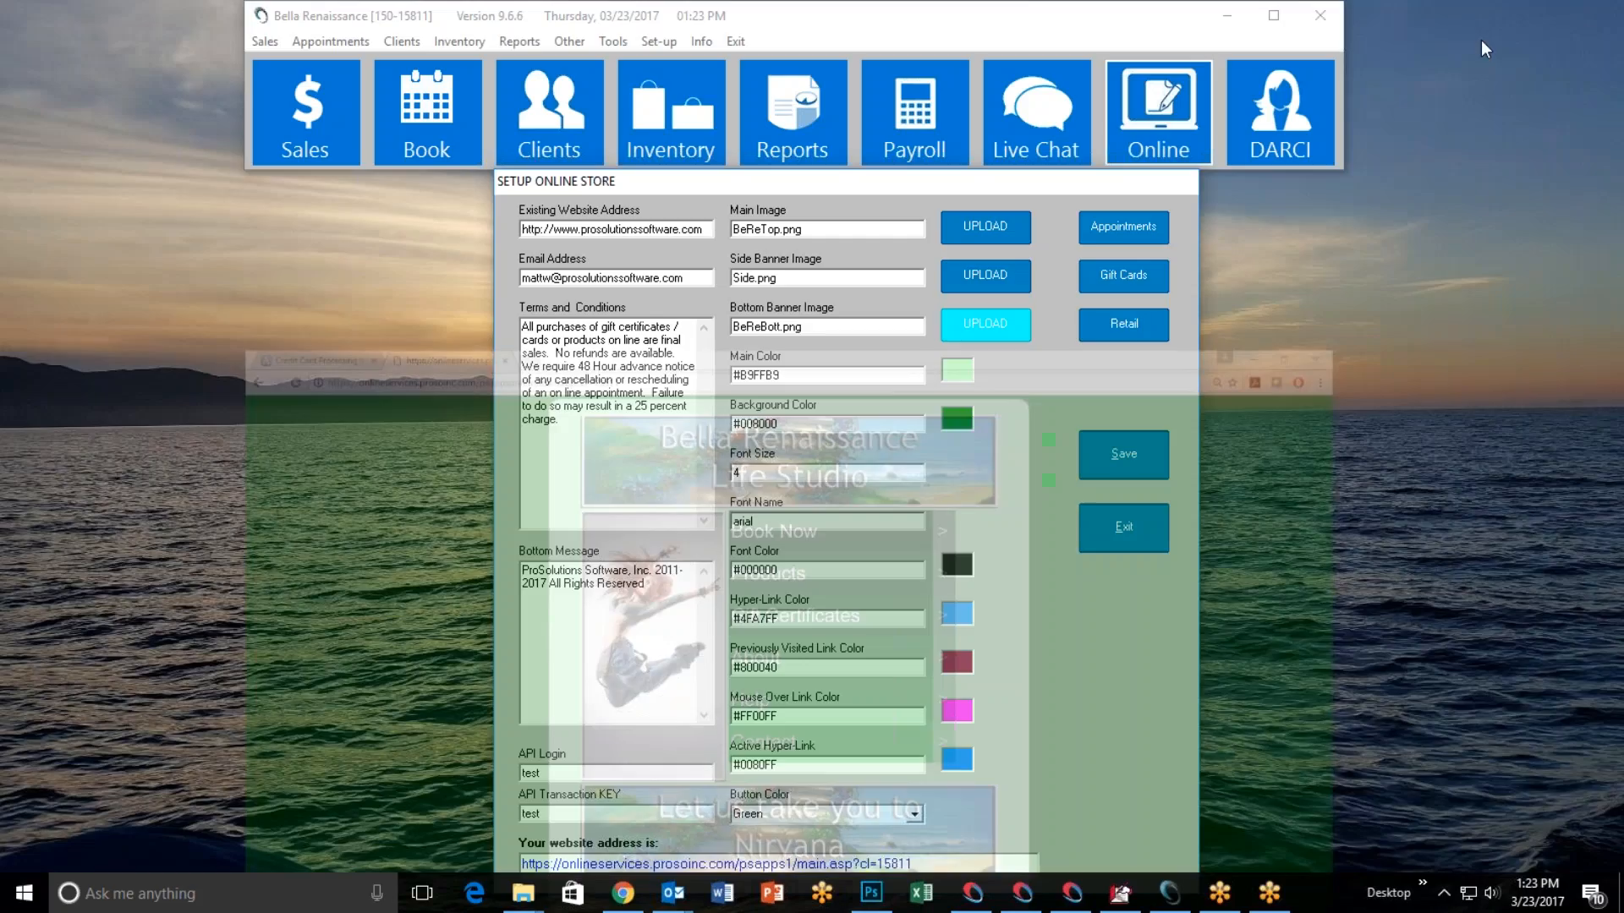
Reopen the online appointments setup for a look and exit both it and the online store setup.
{"action": "left_click", "coordinate": [1113, 228]}
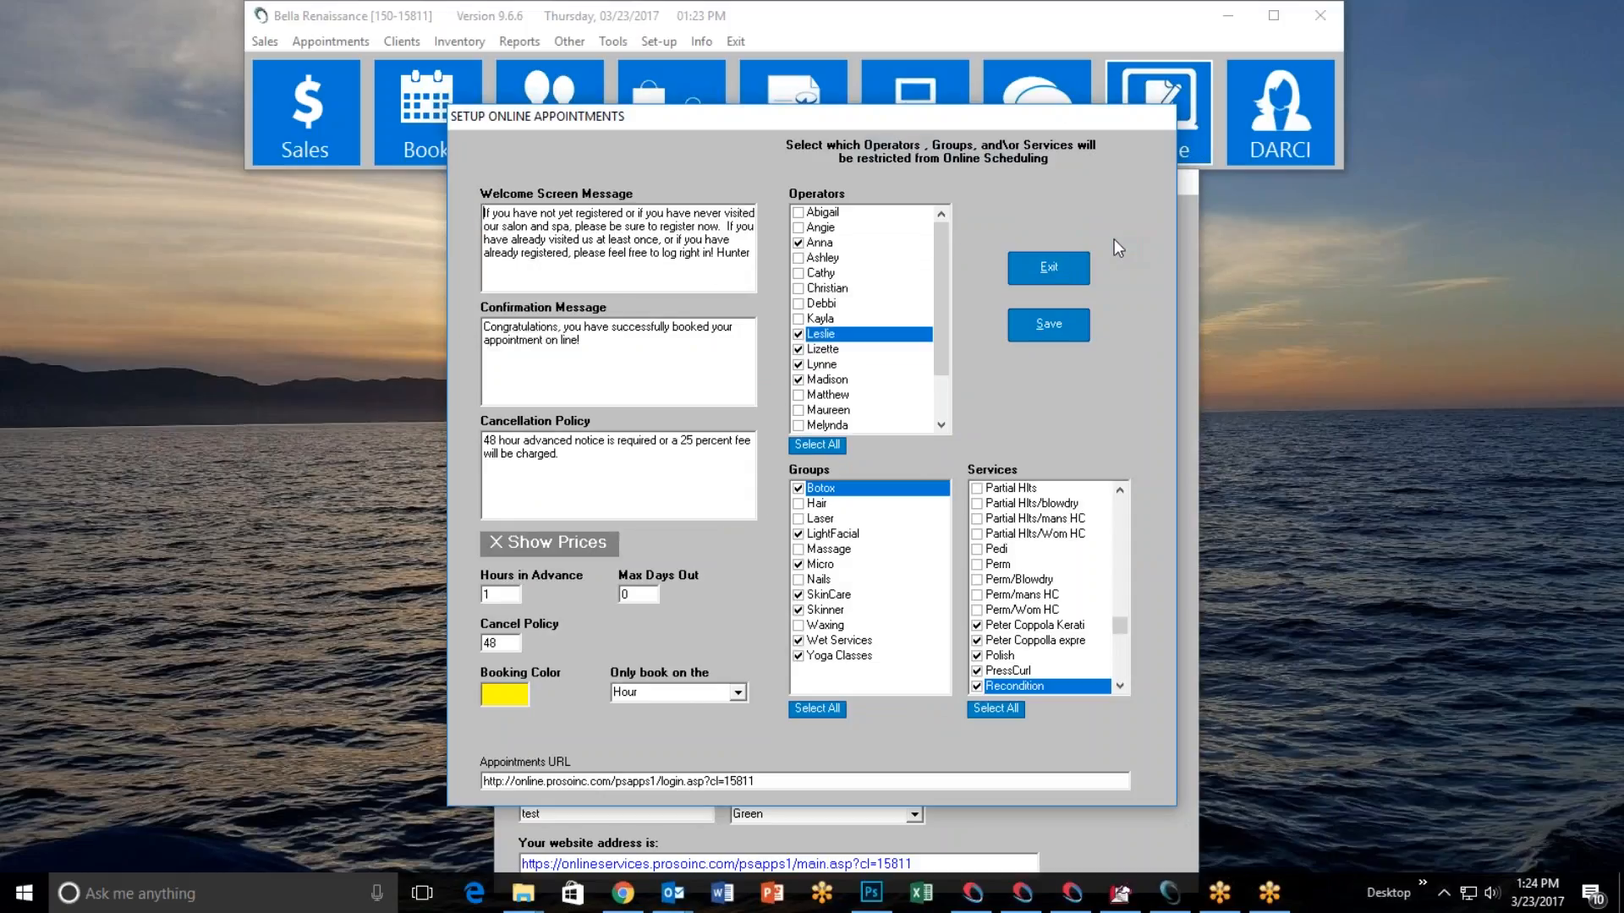
{"action": "left_click", "coordinate": [1076, 274]}
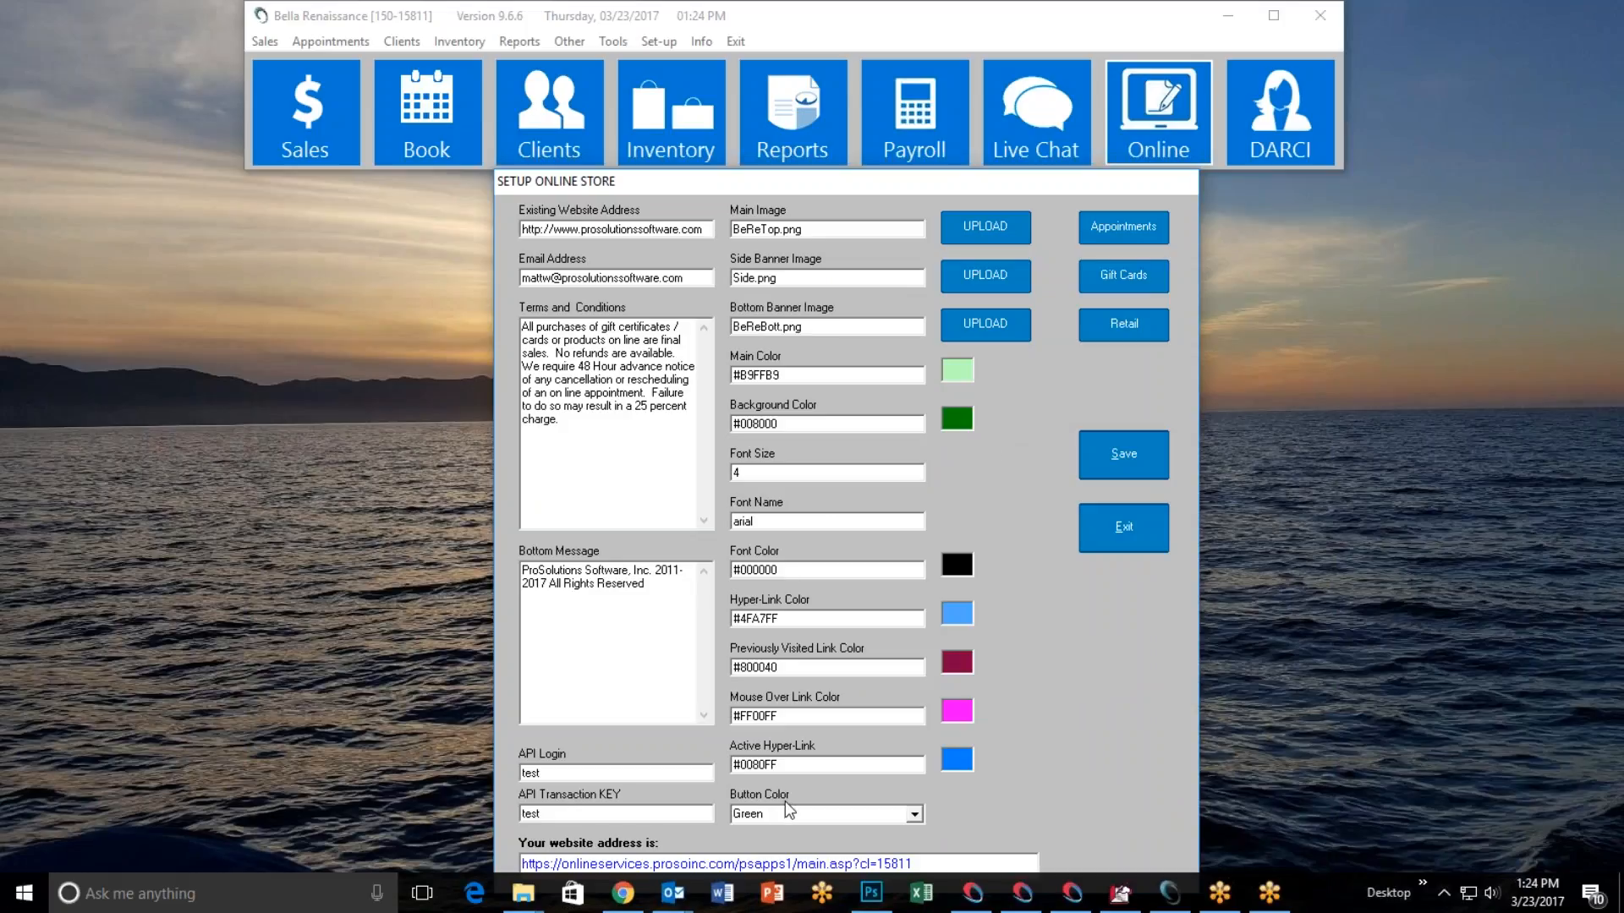
{"action": "left_click", "coordinate": [1108, 531]}
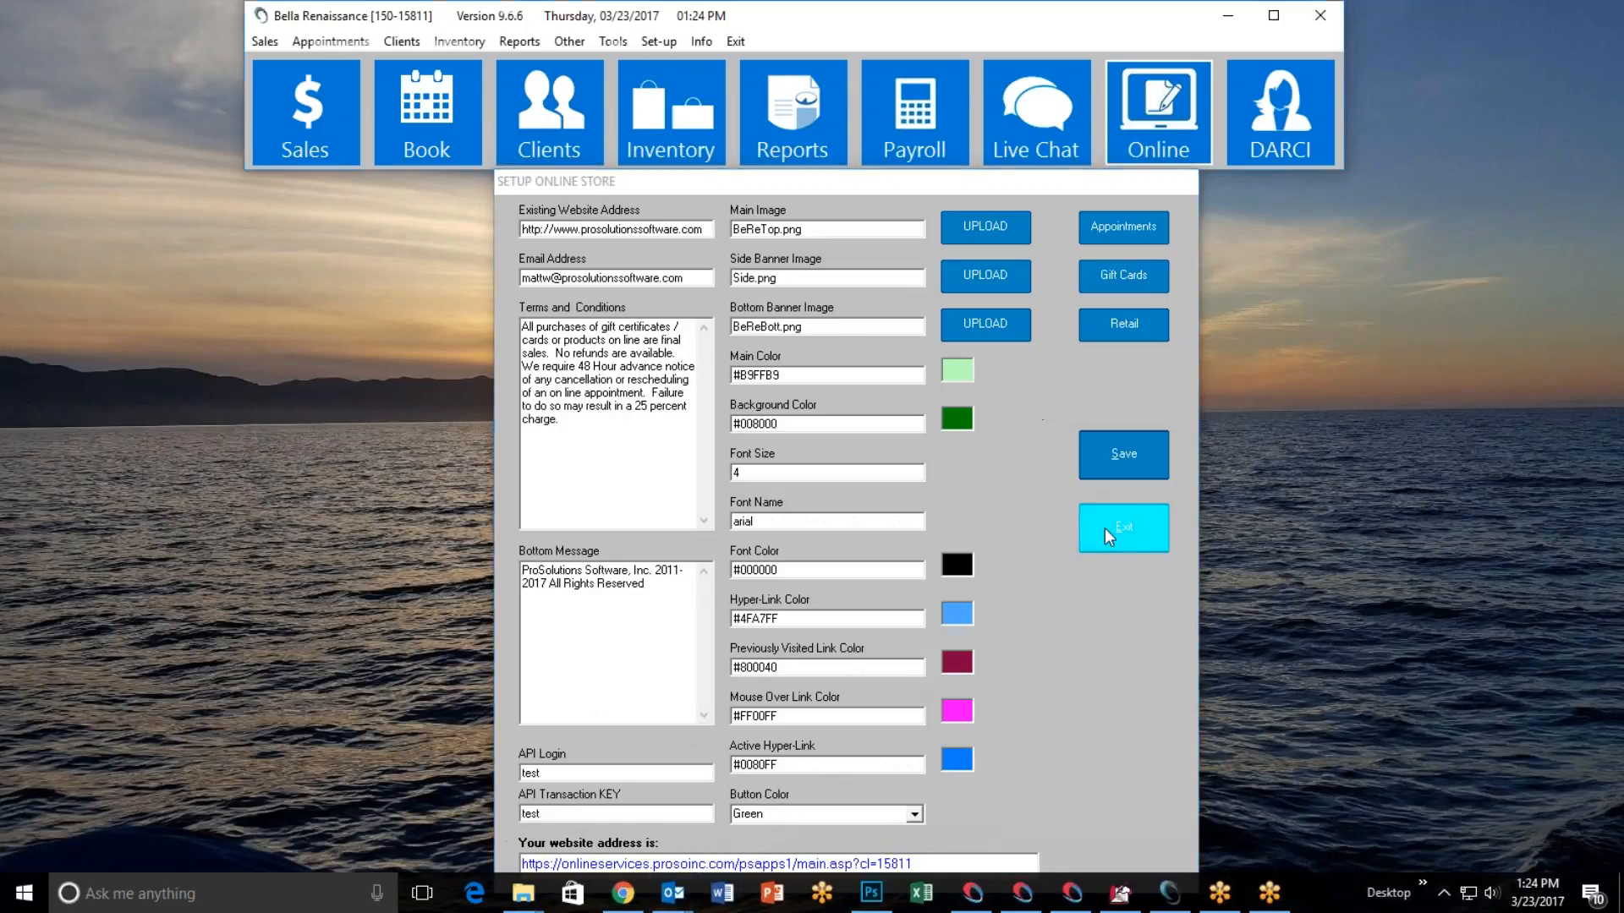
Open the appointment book, select a client whose last name starts with C, and go to Friday, March 24, 2017.
{"action": "left_click", "coordinate": [427, 149]}
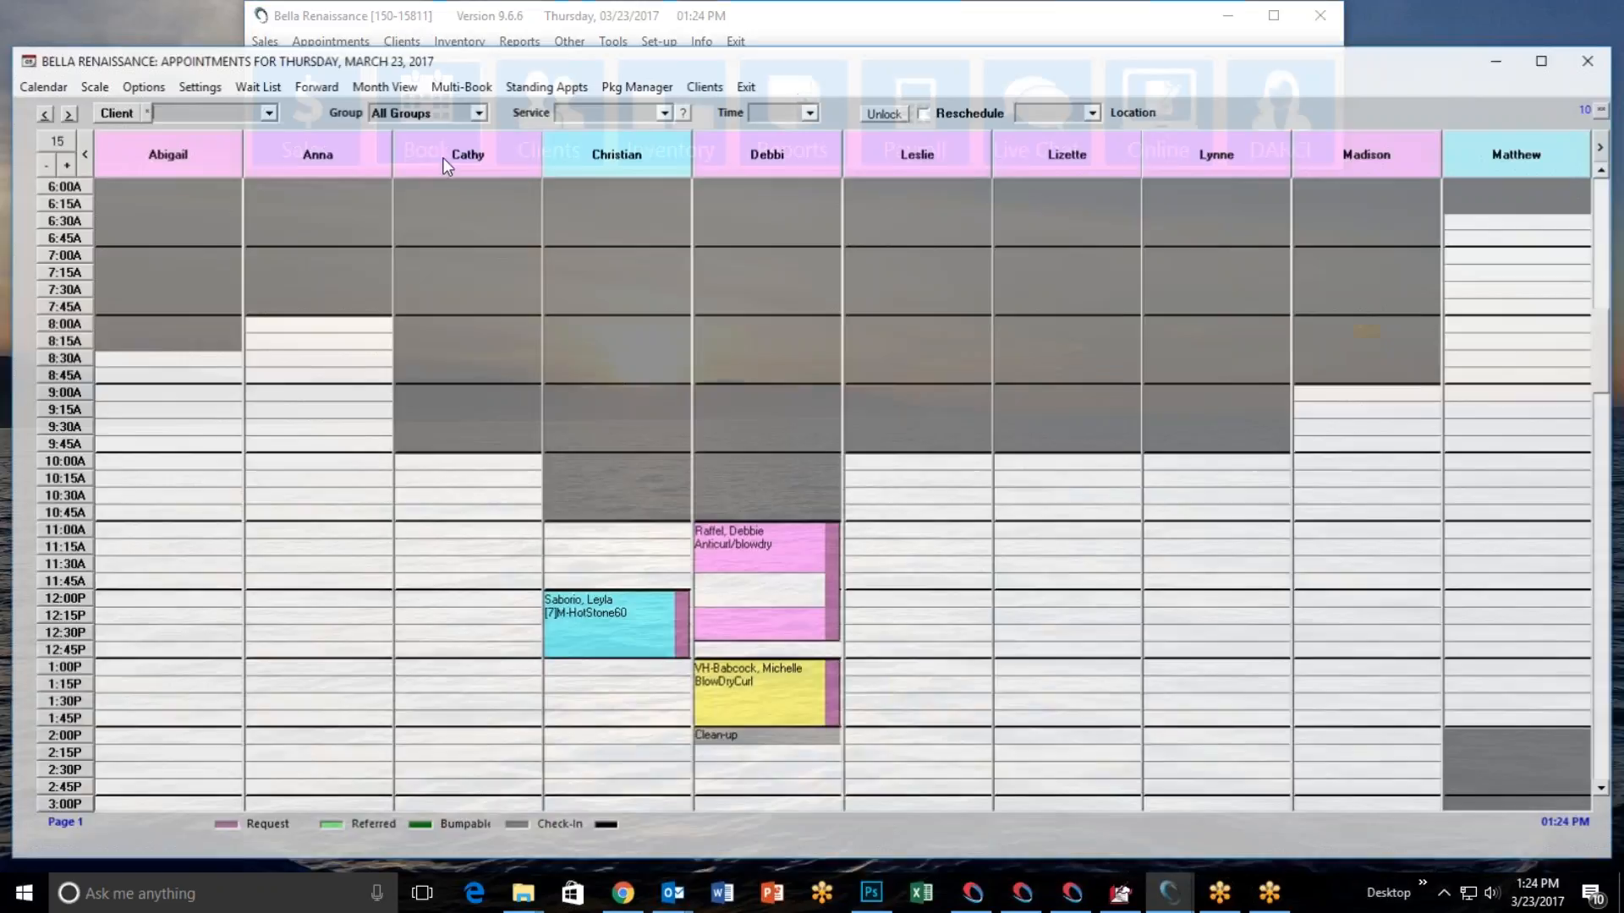
{"action": "left_click", "coordinate": [135, 115]}
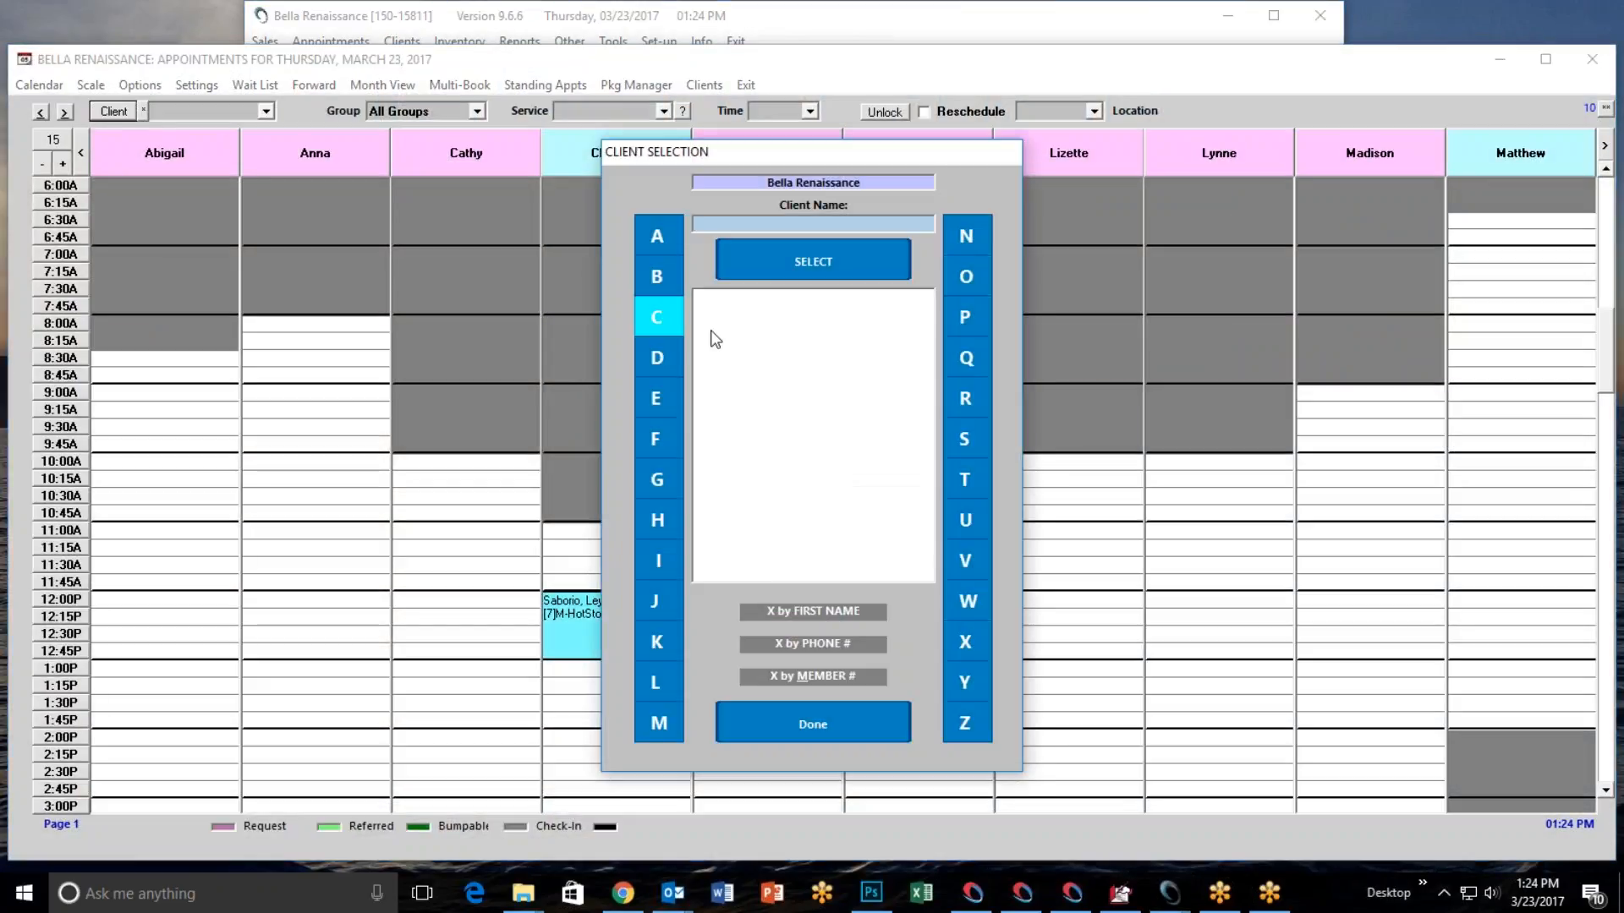
{"action": "left_click", "coordinate": [670, 318]}
{"action": "double_click", "coordinate": [804, 473]}
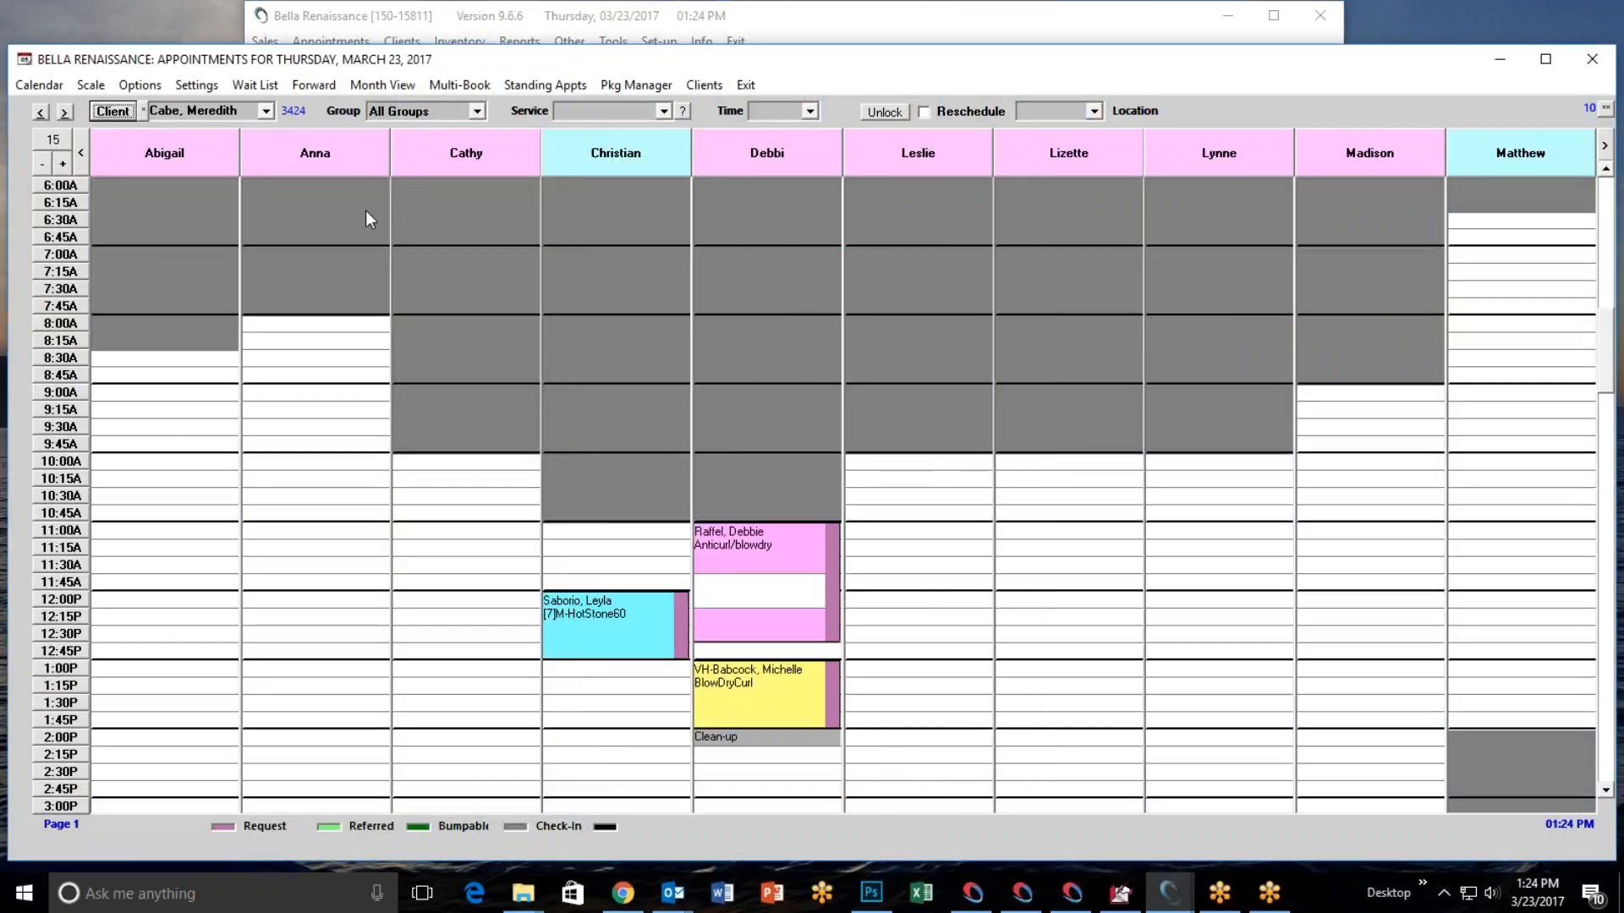
{"action": "left_click", "coordinate": [64, 112]}
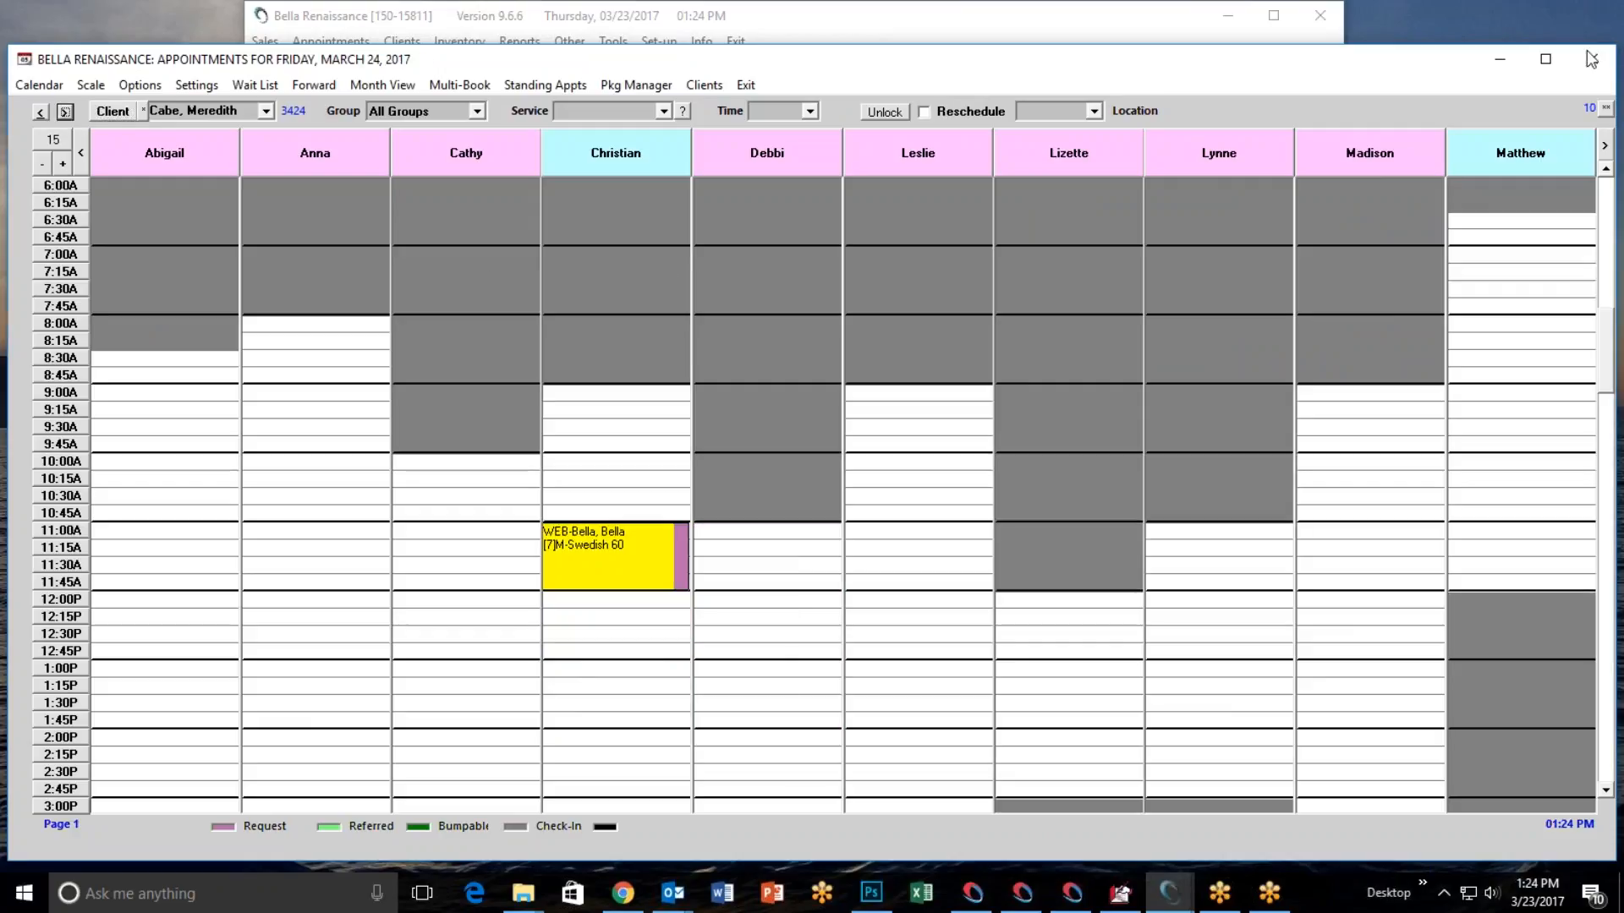
{"action": "left_click", "coordinate": [1563, 115]}
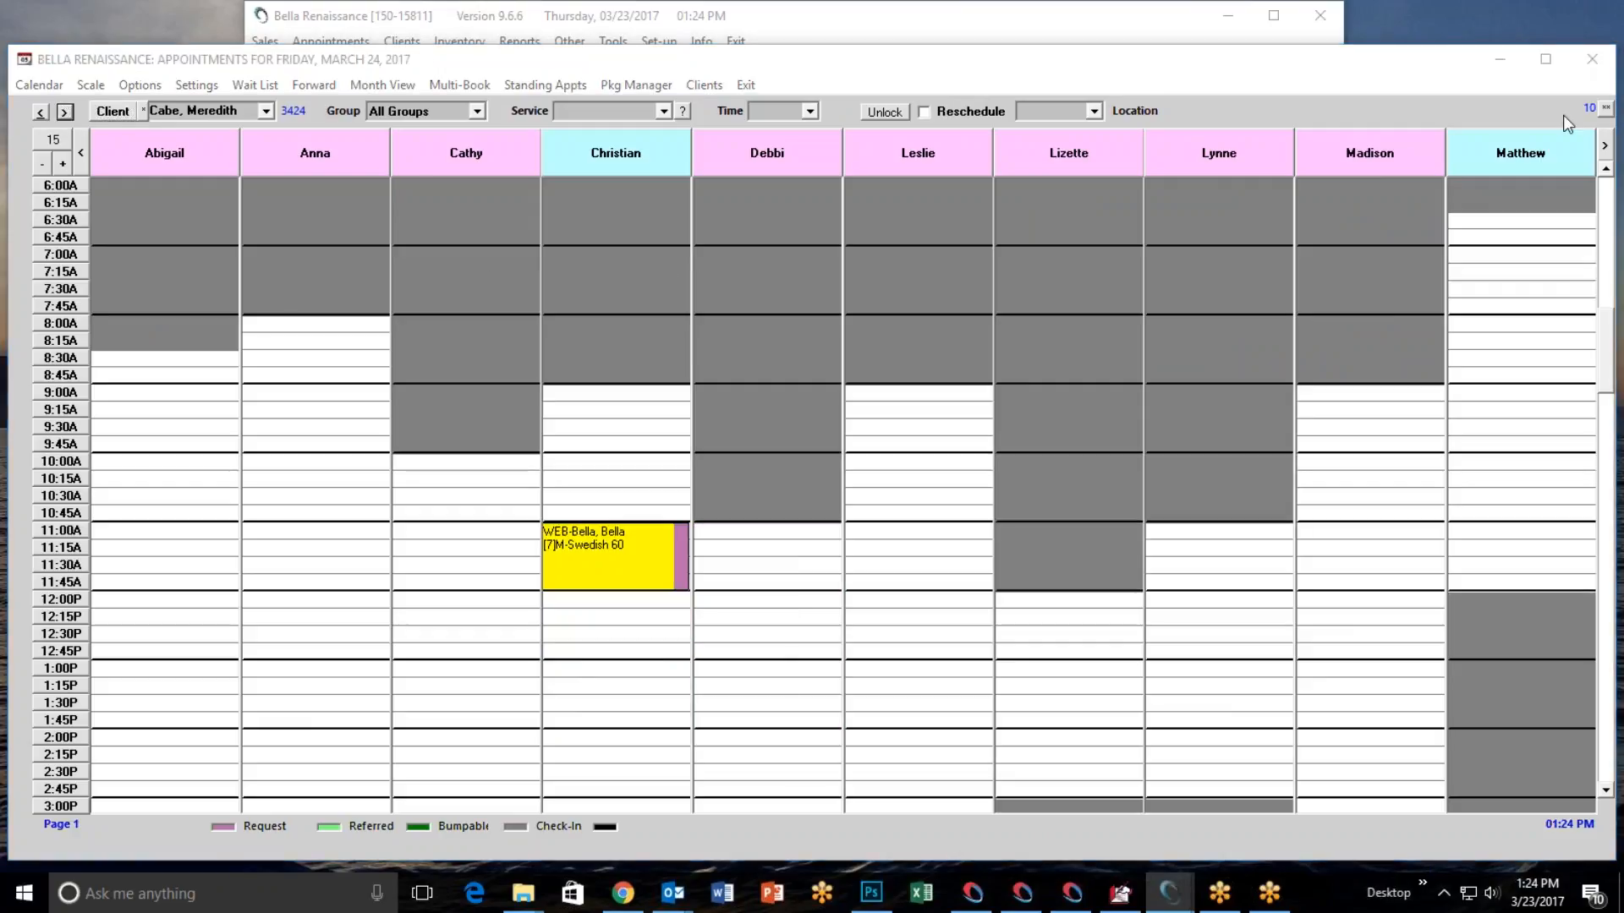
{"action": "left_click", "coordinate": [1485, 466]}
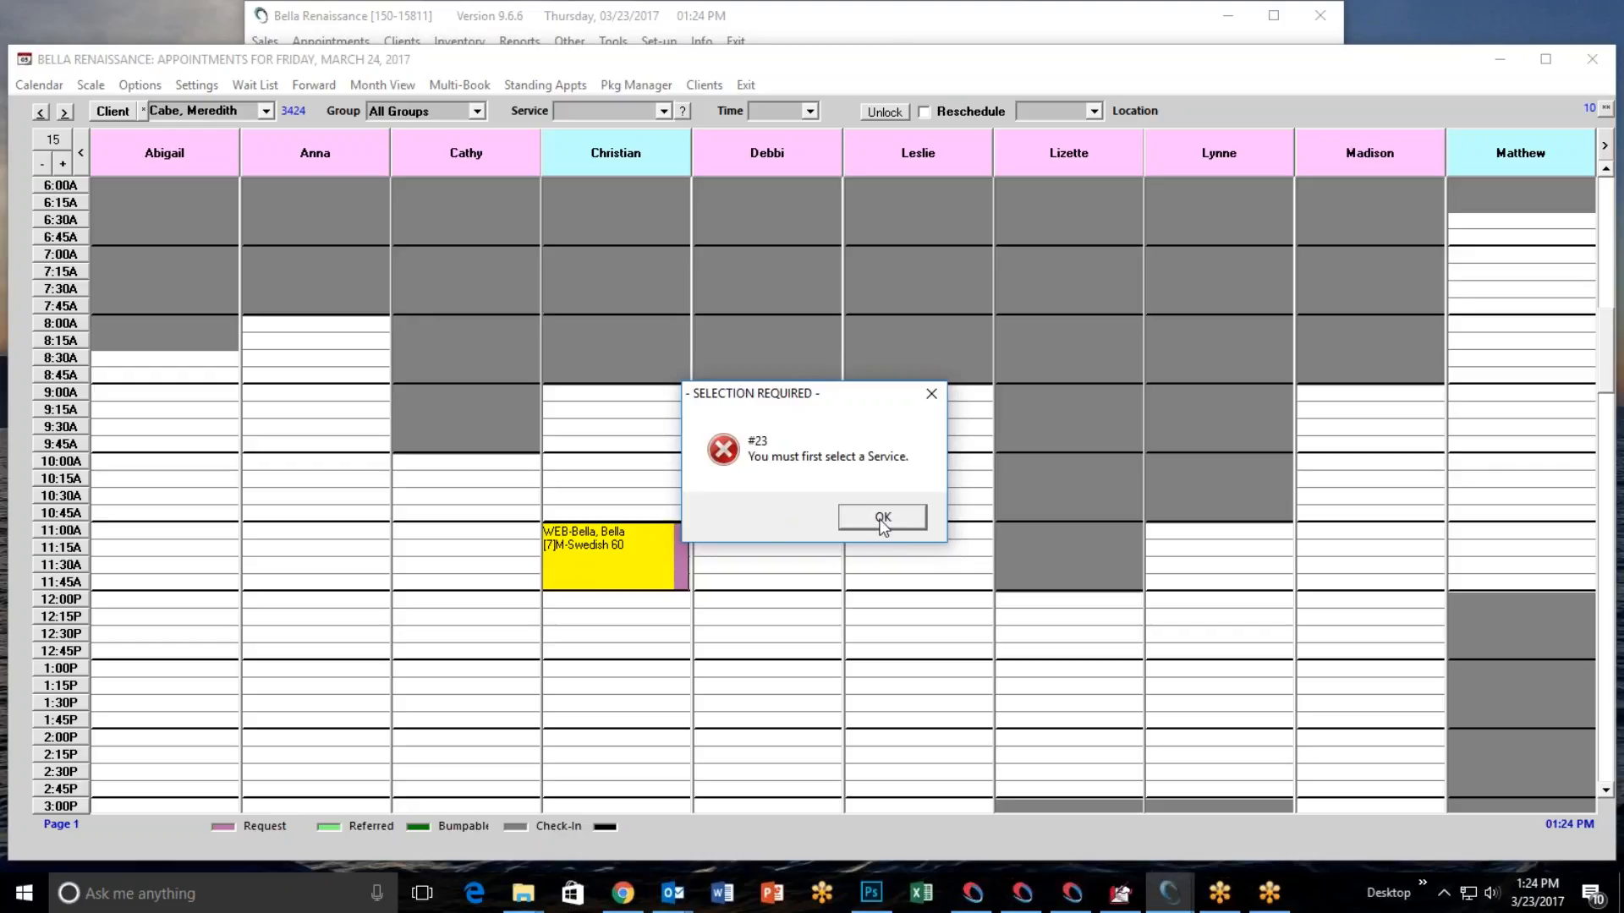
{"action": "left_click", "coordinate": [882, 518]}
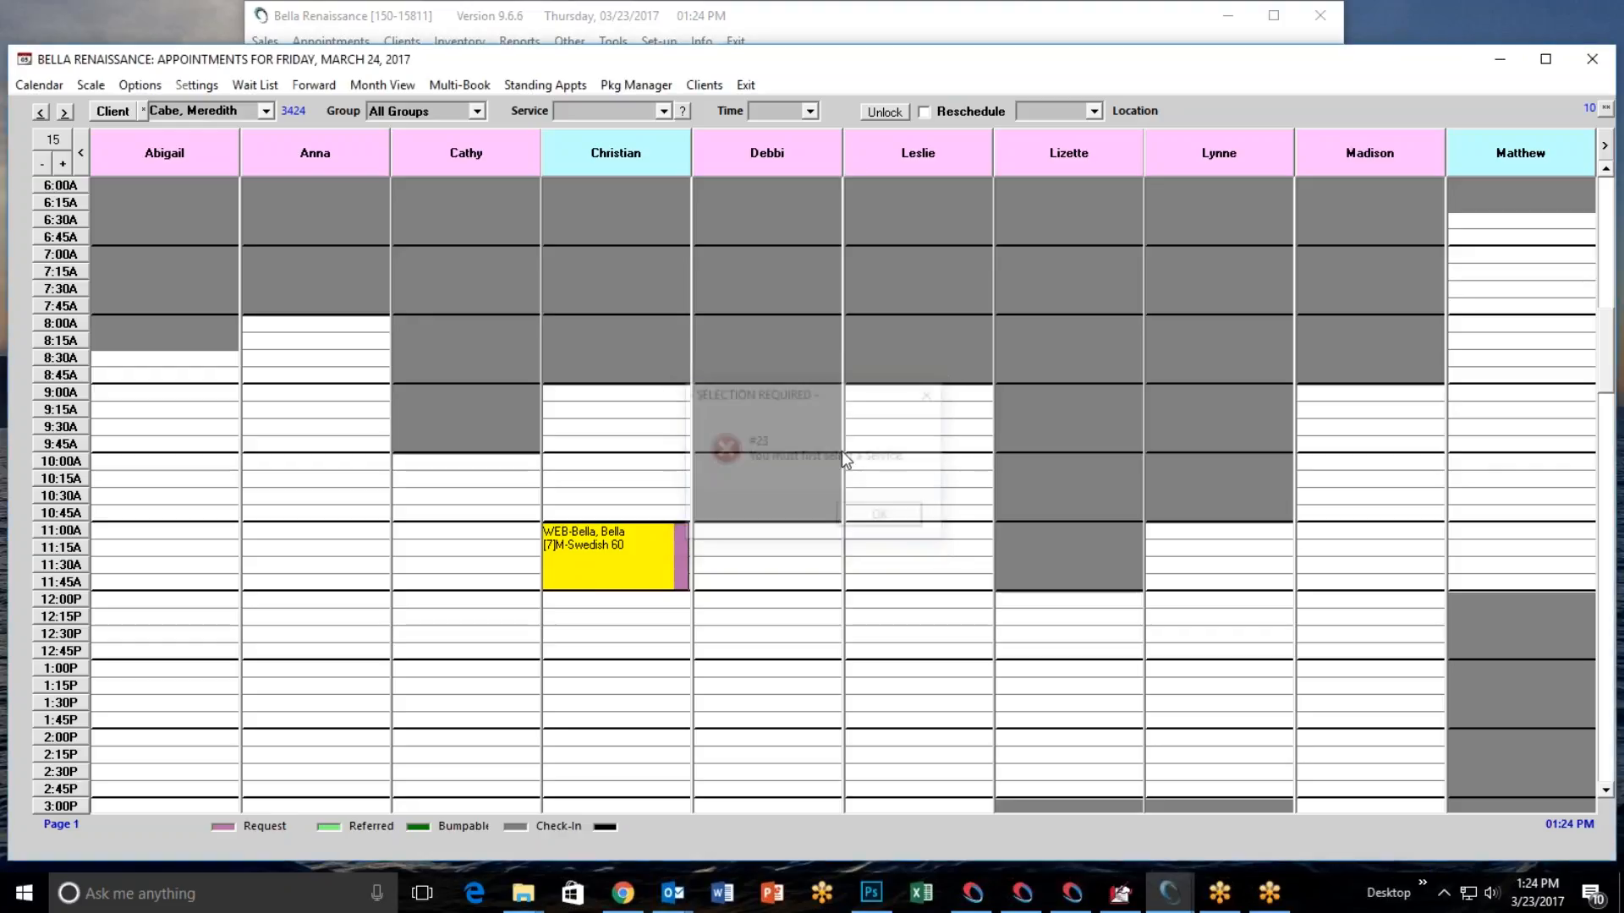
Book the selected client for the Hair group service BlowDryCurl at 9:00 AM with the sixth operator, as a Request.
{"action": "left_click", "coordinate": [477, 111]}
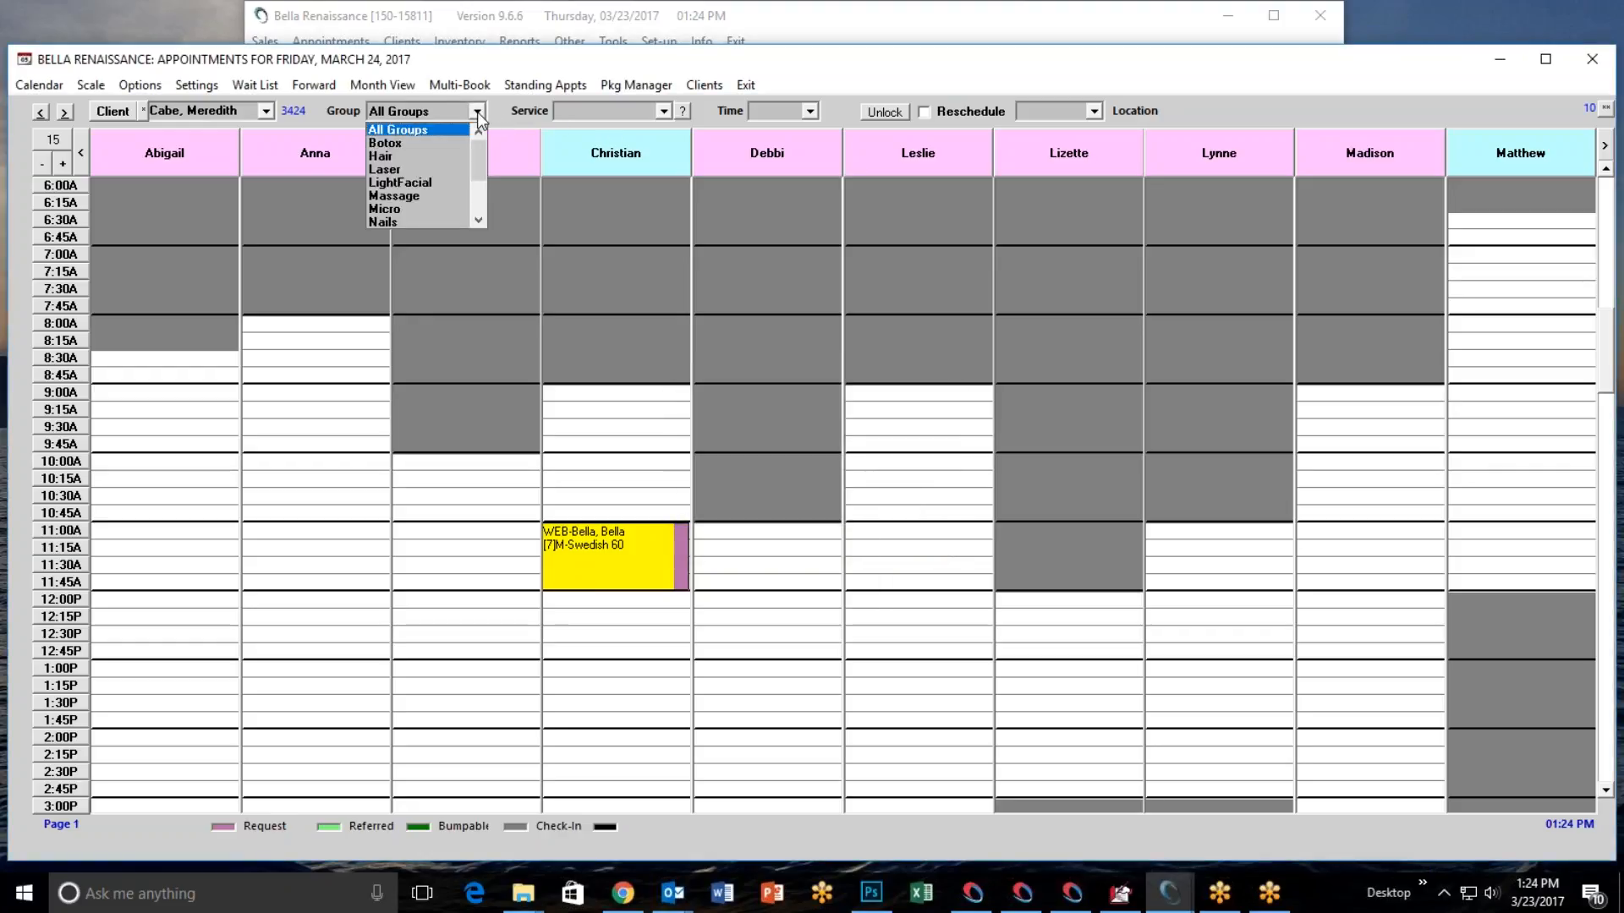
{"action": "left_click", "coordinate": [435, 155]}
{"action": "left_click", "coordinate": [663, 111]}
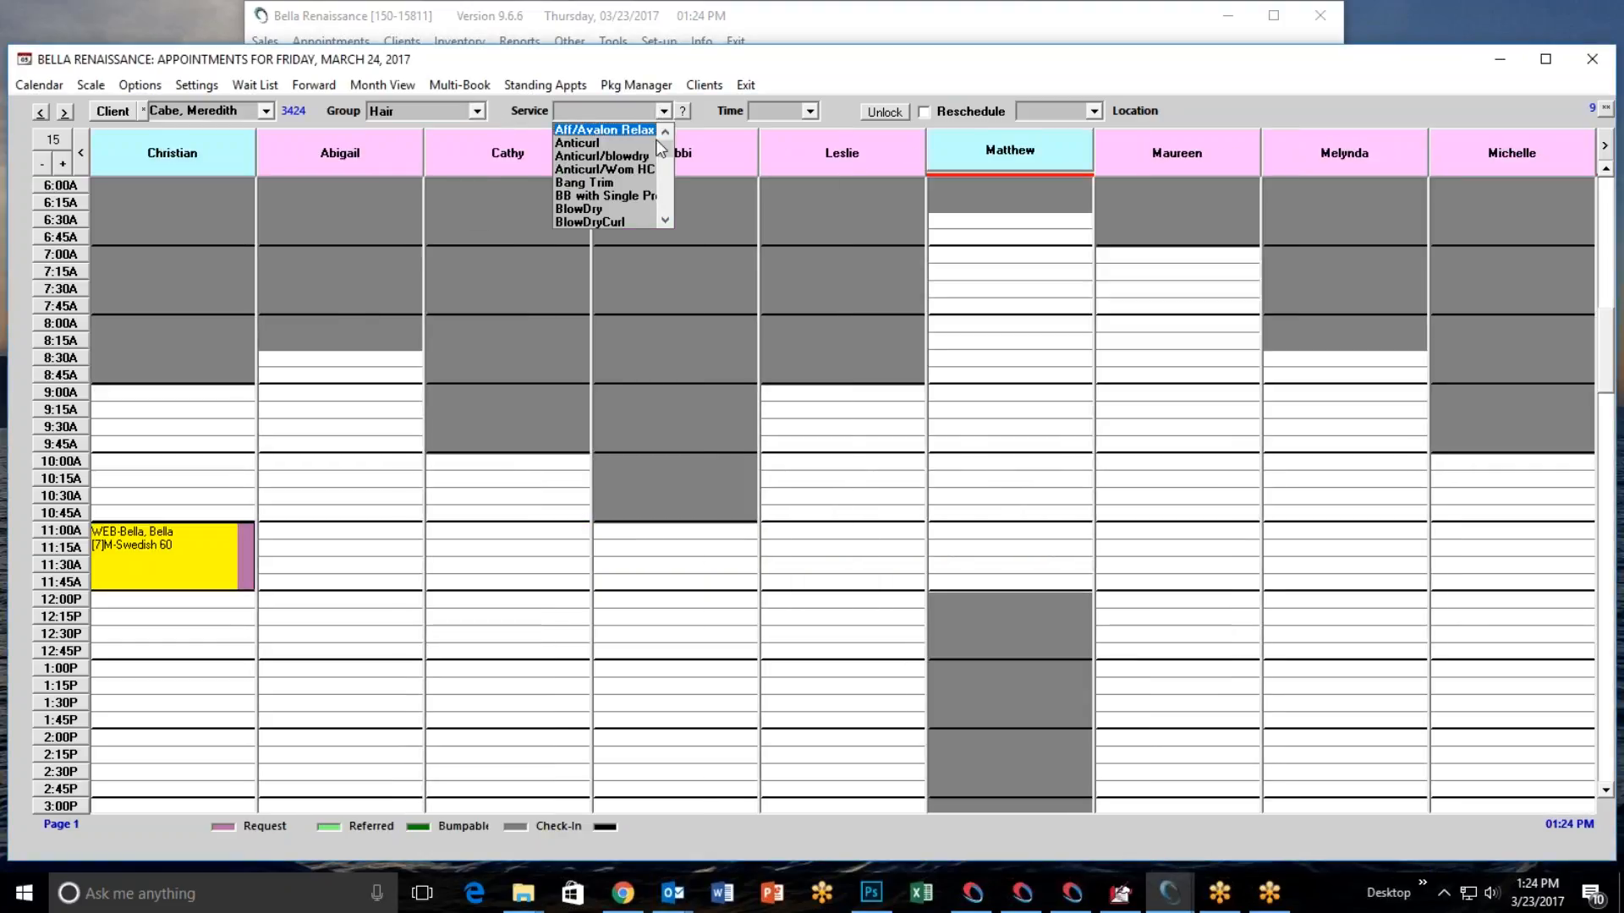
{"action": "left_click", "coordinate": [622, 220]}
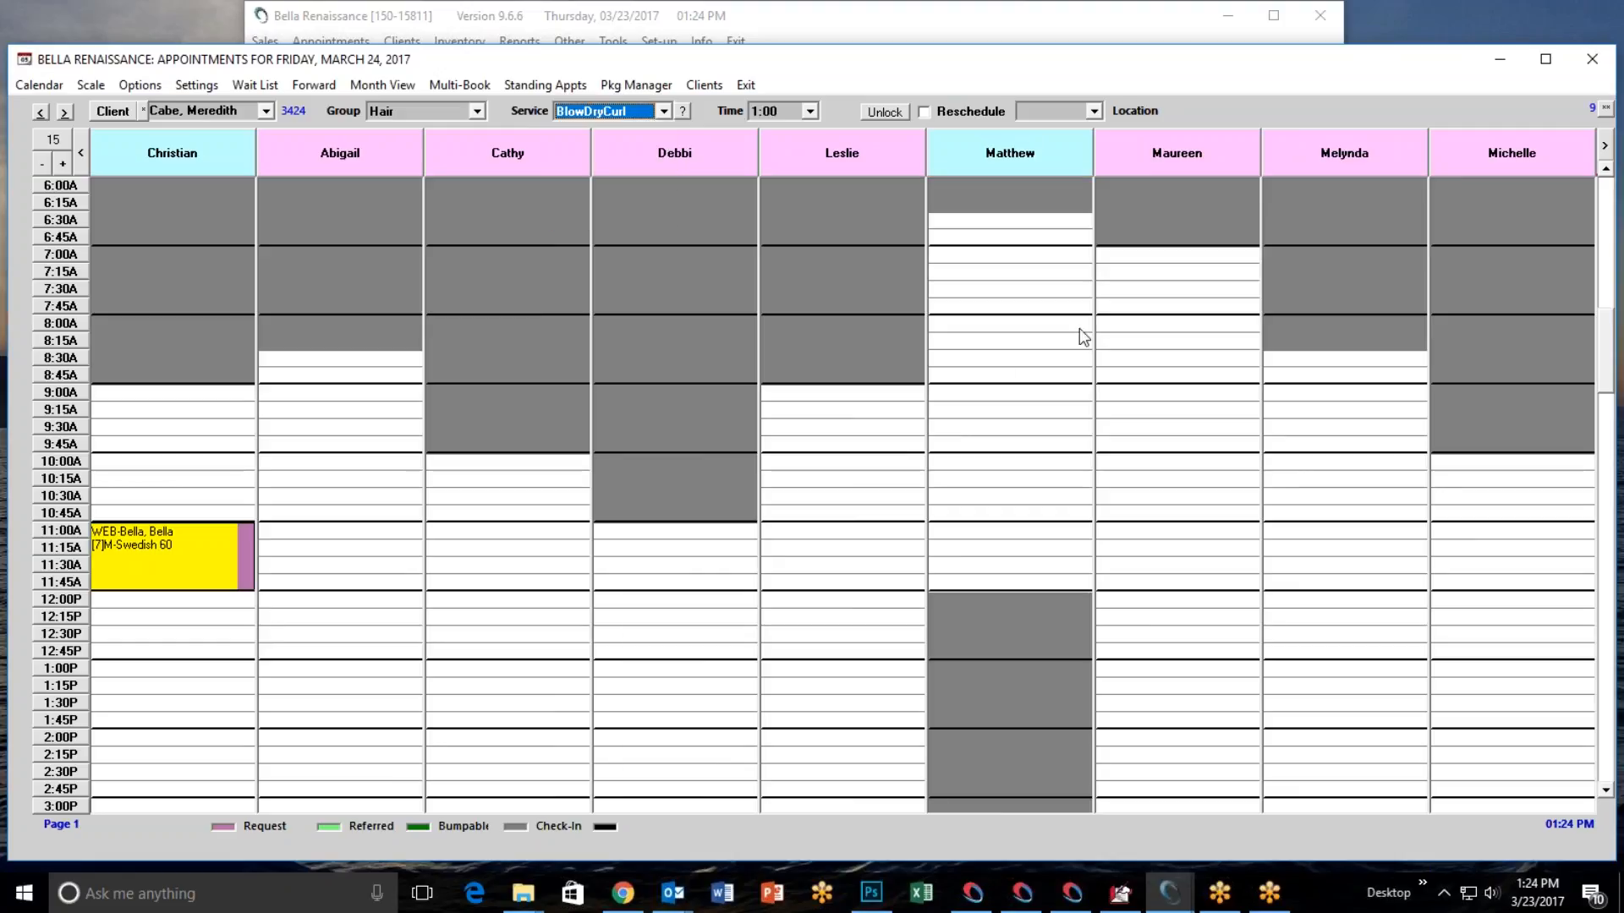
{"action": "right_click", "coordinate": [969, 394]}
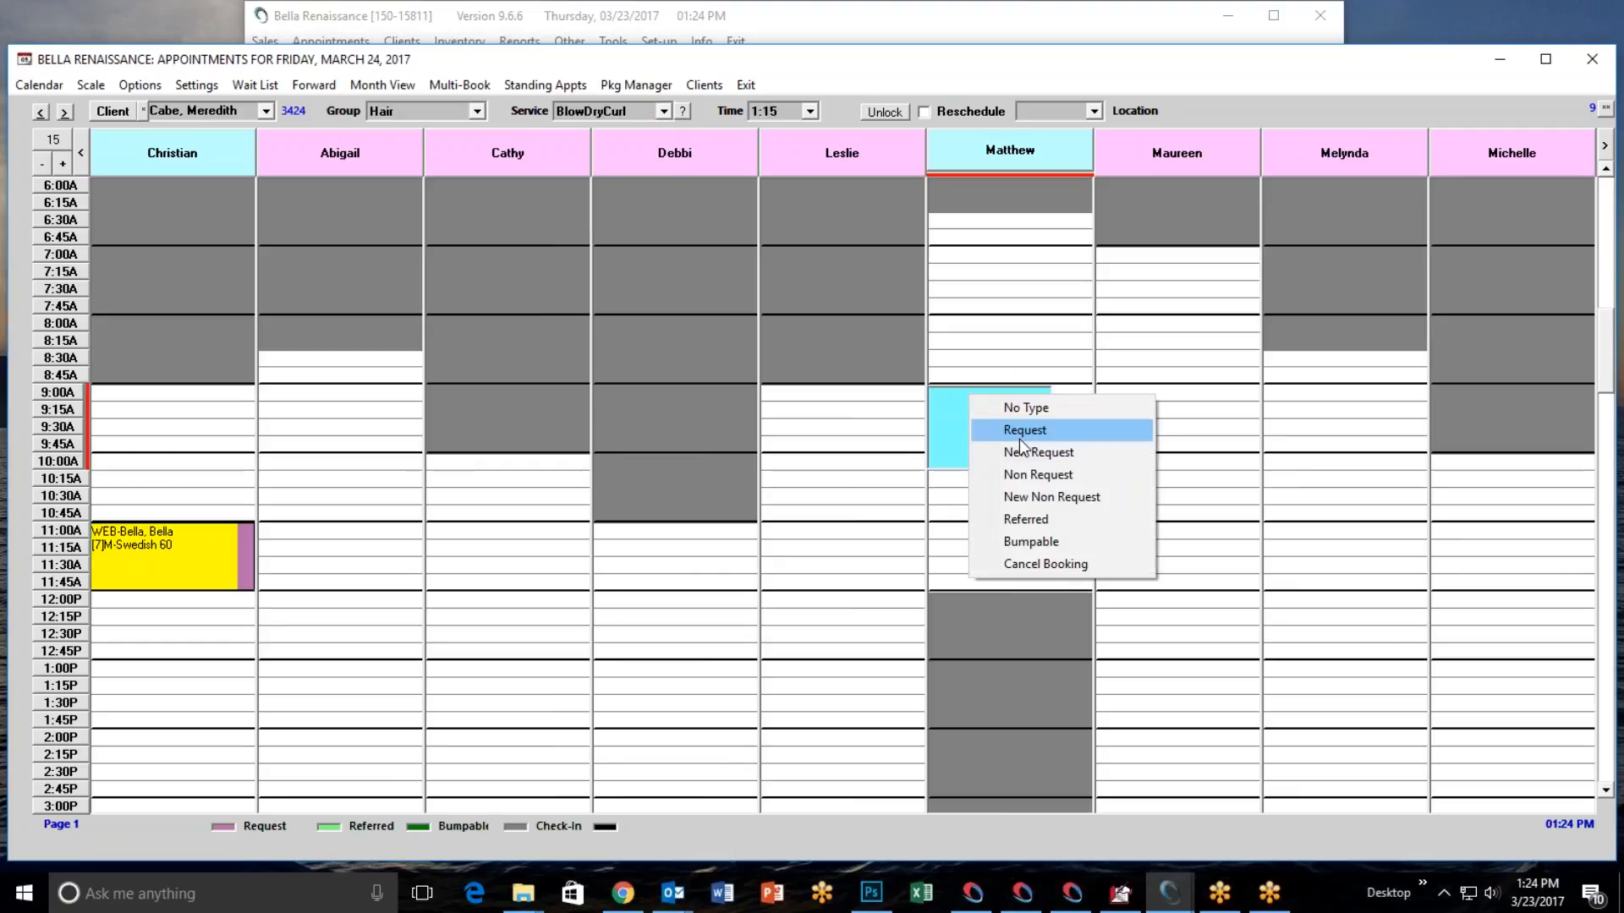
{"action": "left_click", "coordinate": [1019, 434]}
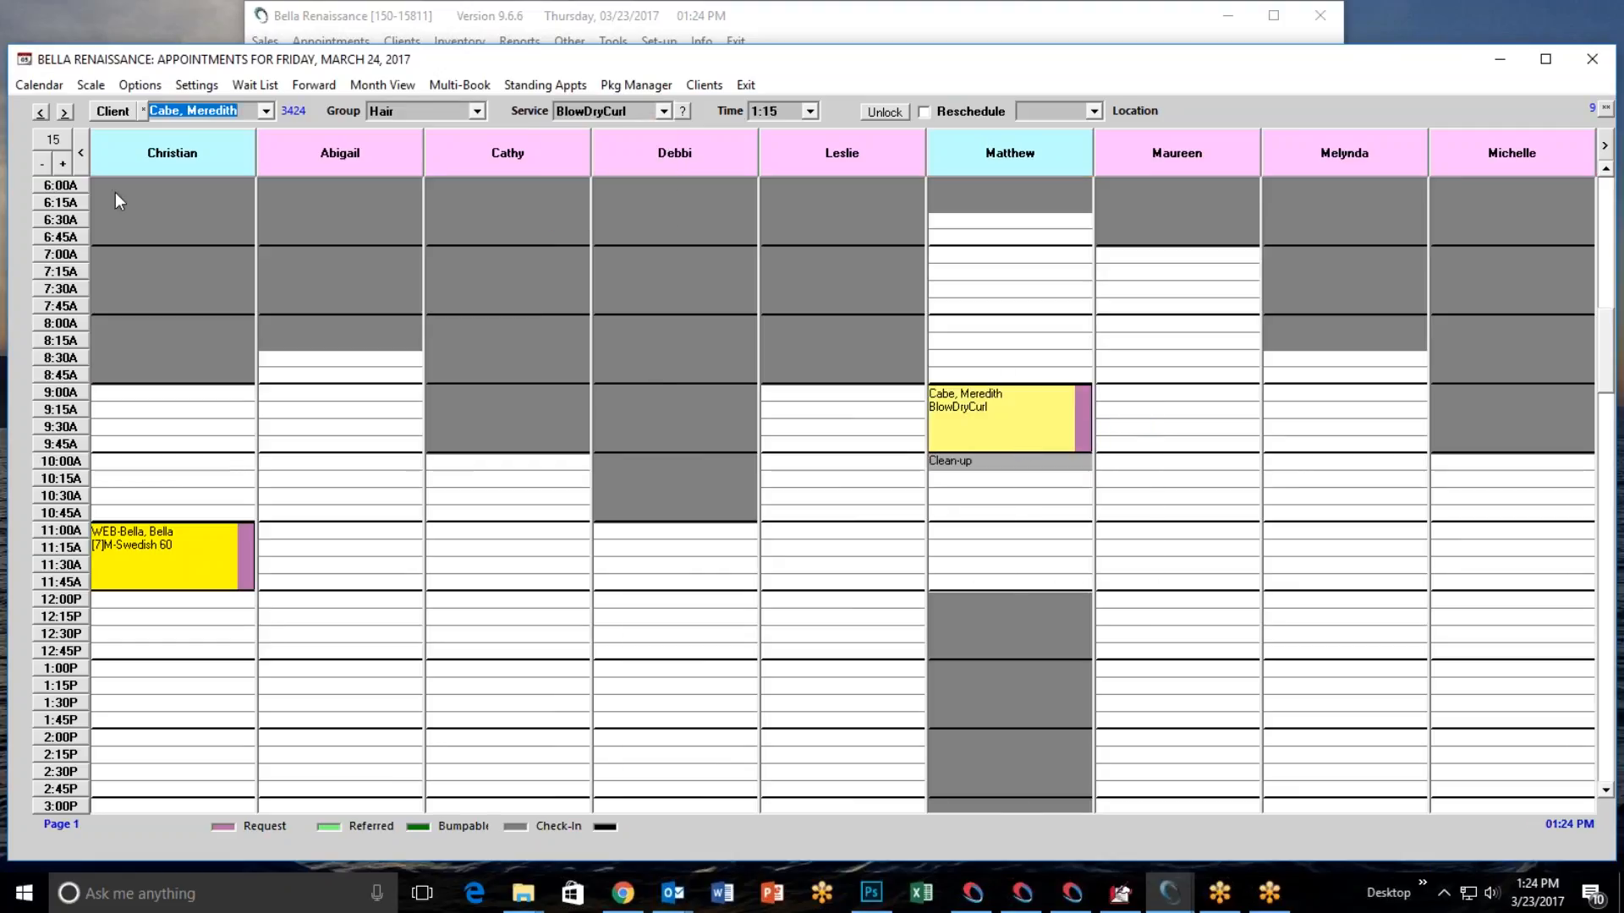
Move the appointment book to Monday, March 27, 2017 and select a client whose last name starts with R.
{"action": "left_click", "coordinate": [64, 111]}
{"action": "left_click", "coordinate": [64, 112]}
{"action": "left_click", "coordinate": [64, 112]}
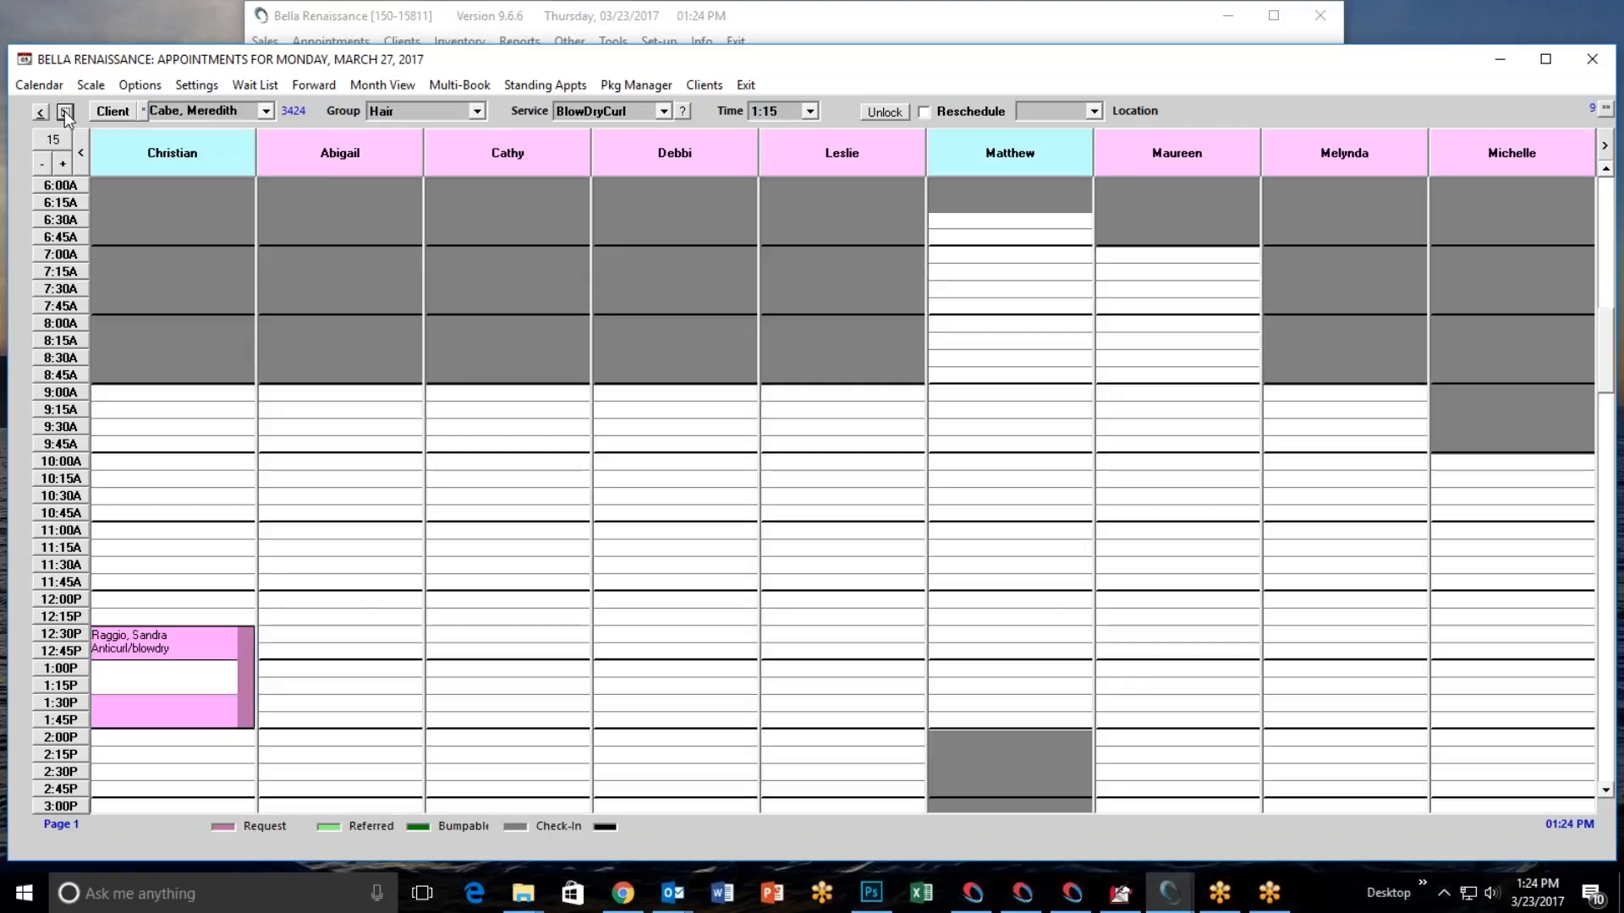
{"action": "left_click", "coordinate": [113, 111]}
{"action": "type", "text": "R"}
{"action": "left_click", "coordinate": [770, 276]}
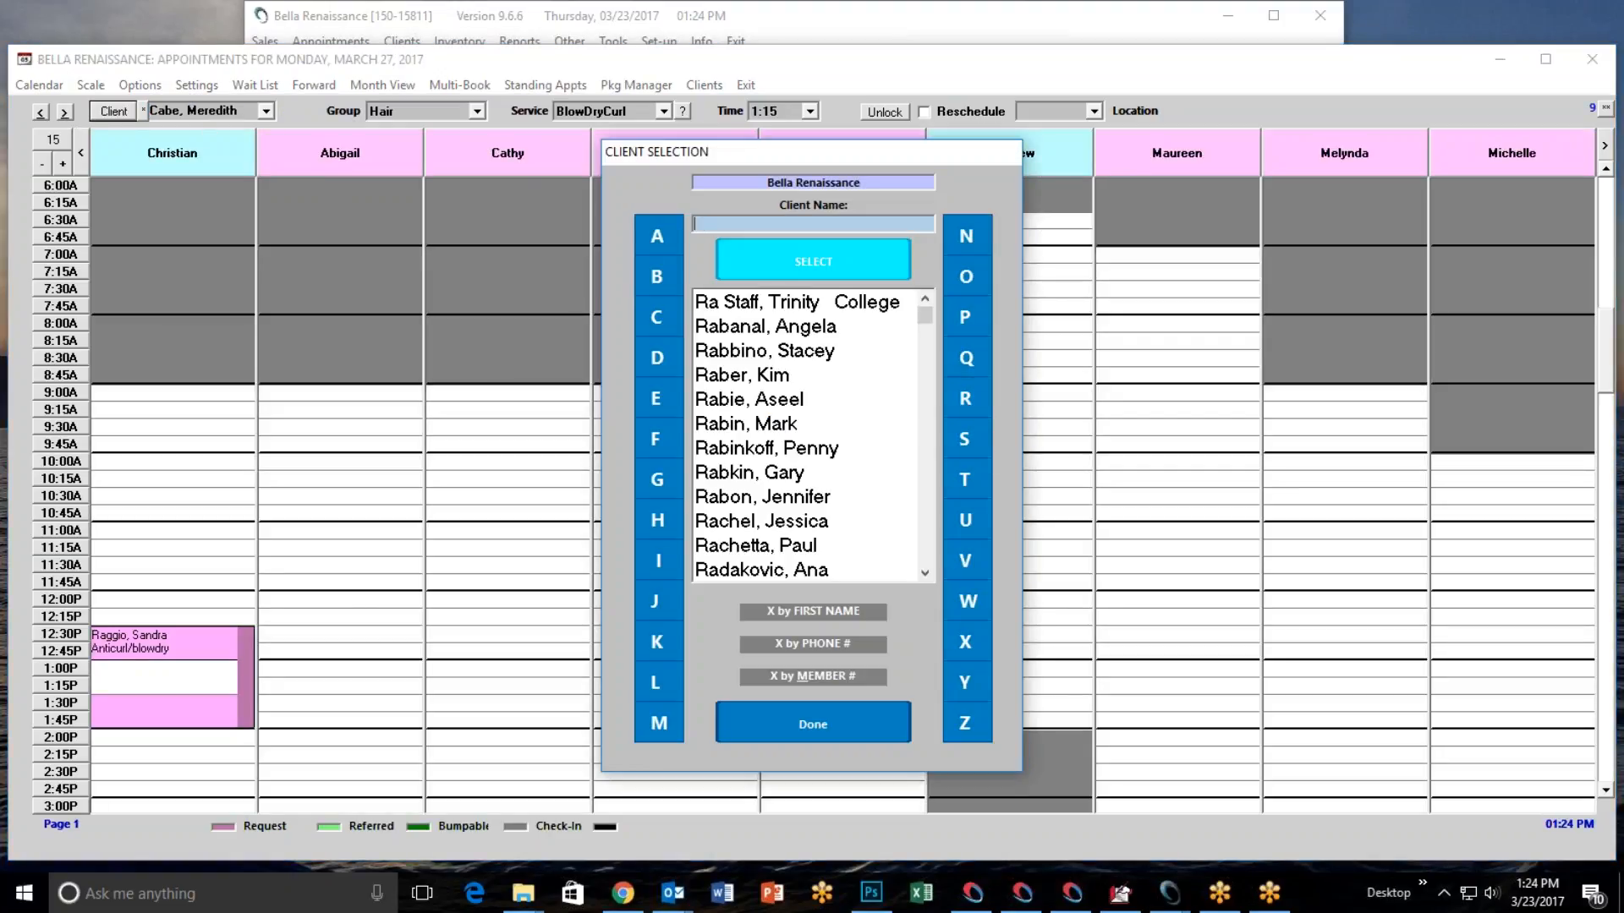
{"action": "double_click", "coordinate": [773, 499]}
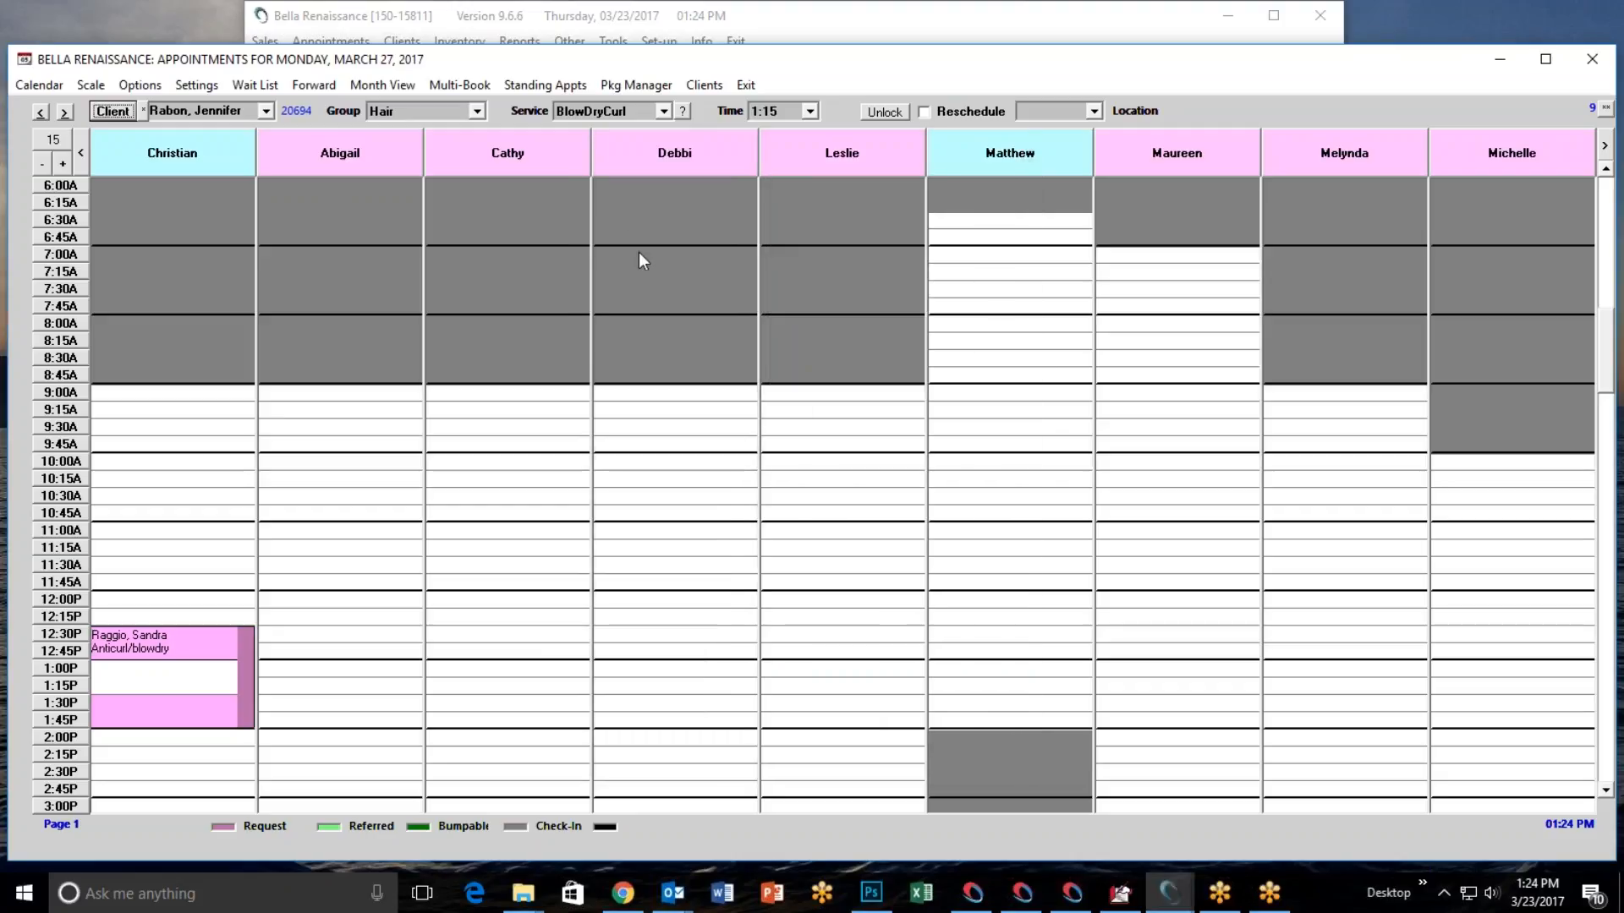
Book the client for Colour onstep/womens at 8:00 AM with the sixth operator as a Request, and exit the appointment book.
{"action": "left_click", "coordinate": [663, 113]}
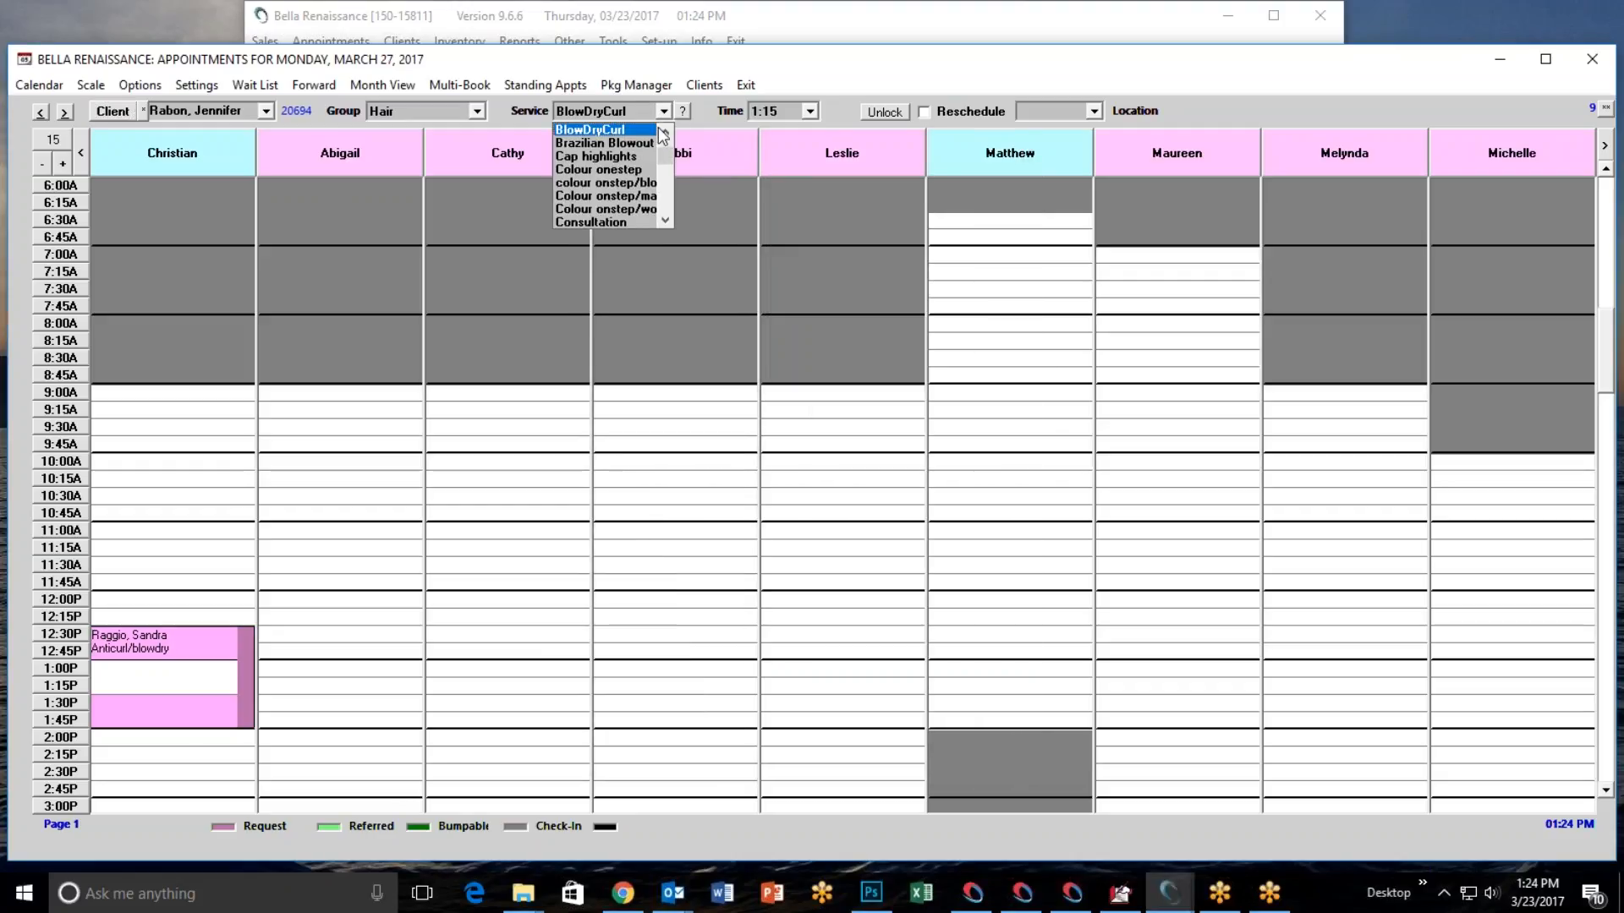
{"action": "left_click", "coordinate": [626, 212]}
{"action": "left_click", "coordinate": [968, 327]}
{"action": "right_click", "coordinate": [969, 328]}
{"action": "left_click", "coordinate": [1074, 358]}
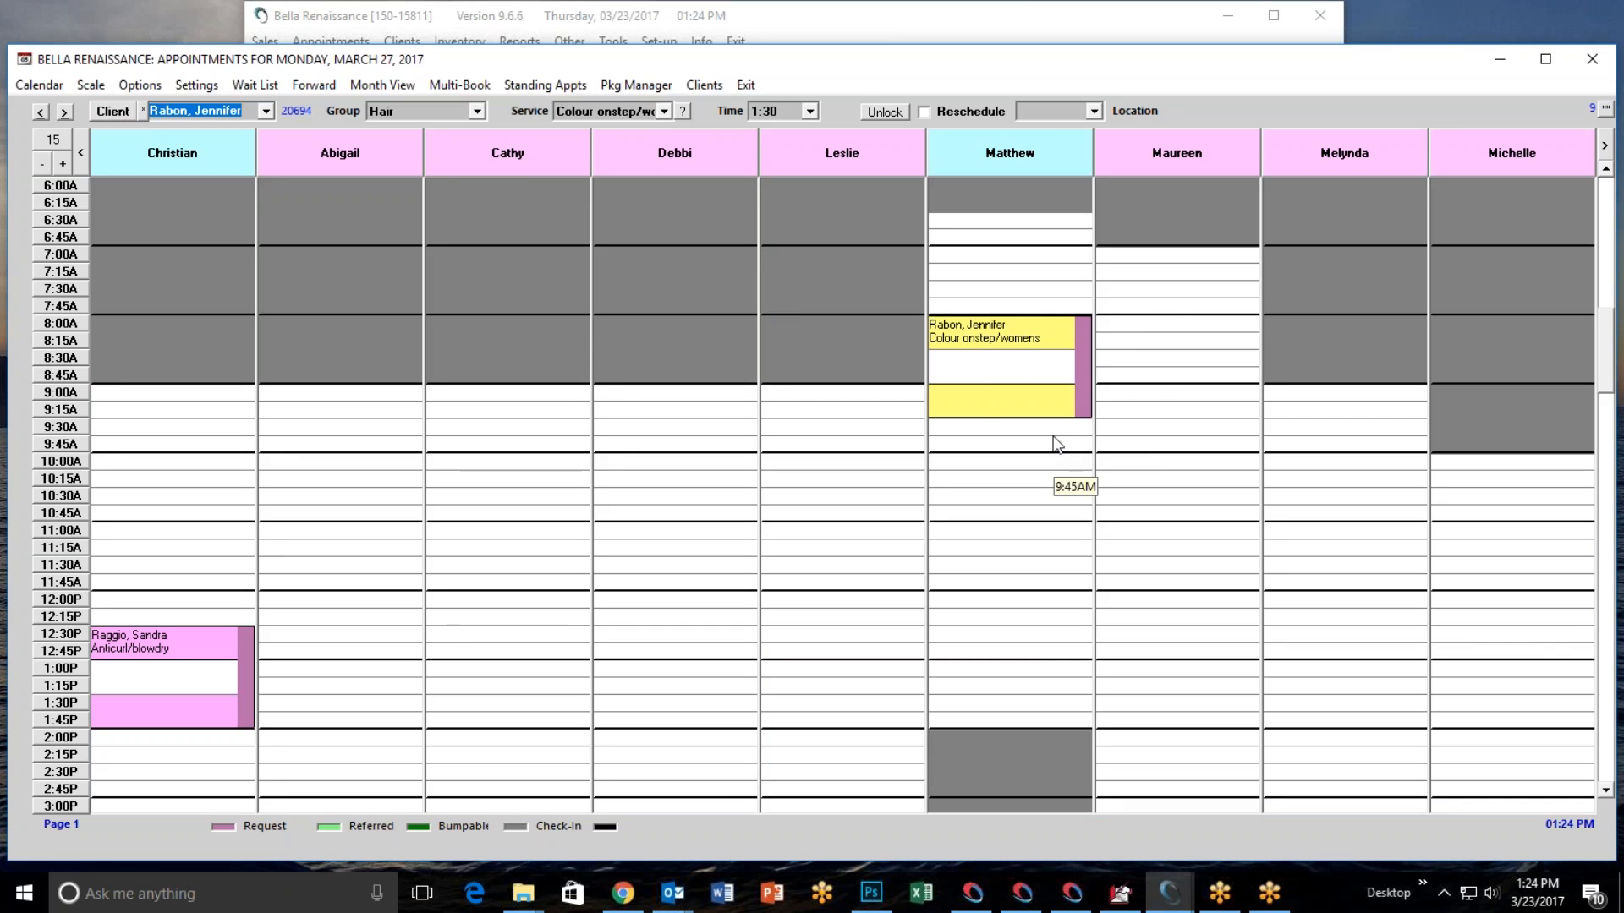
{"action": "left_click", "coordinate": [746, 86]}
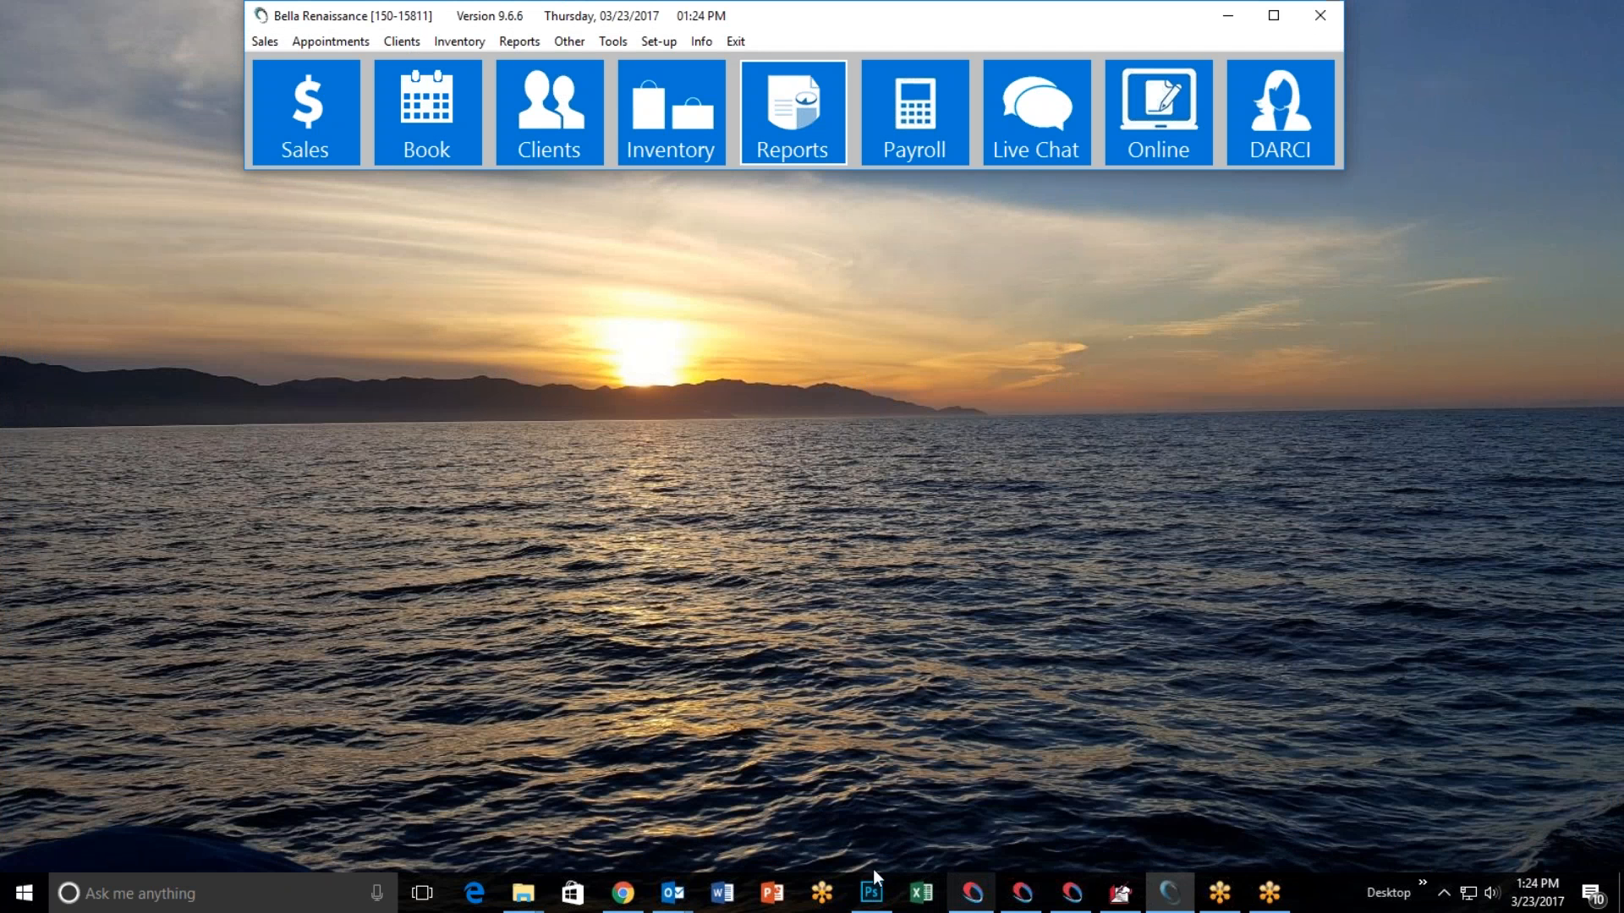
Switch to Chrome, open the operator login on the salon's booking website, and log in with the operator's username and password.
{"action": "left_click", "coordinate": [622, 893]}
{"action": "left_click", "coordinate": [859, 287]}
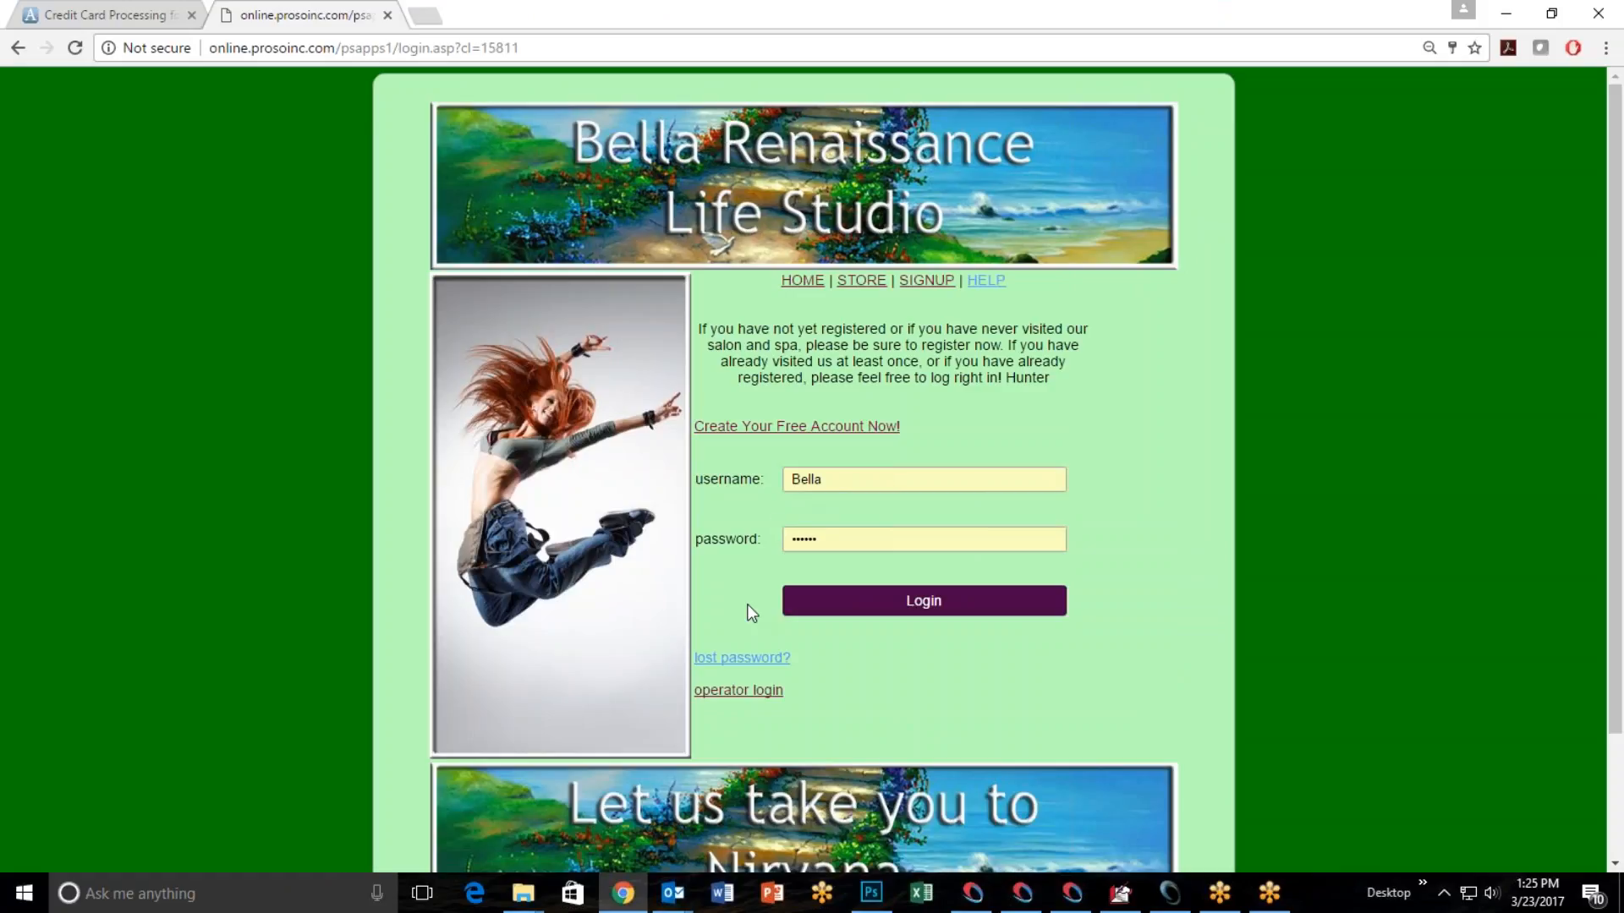
{"action": "left_click", "coordinate": [746, 699]}
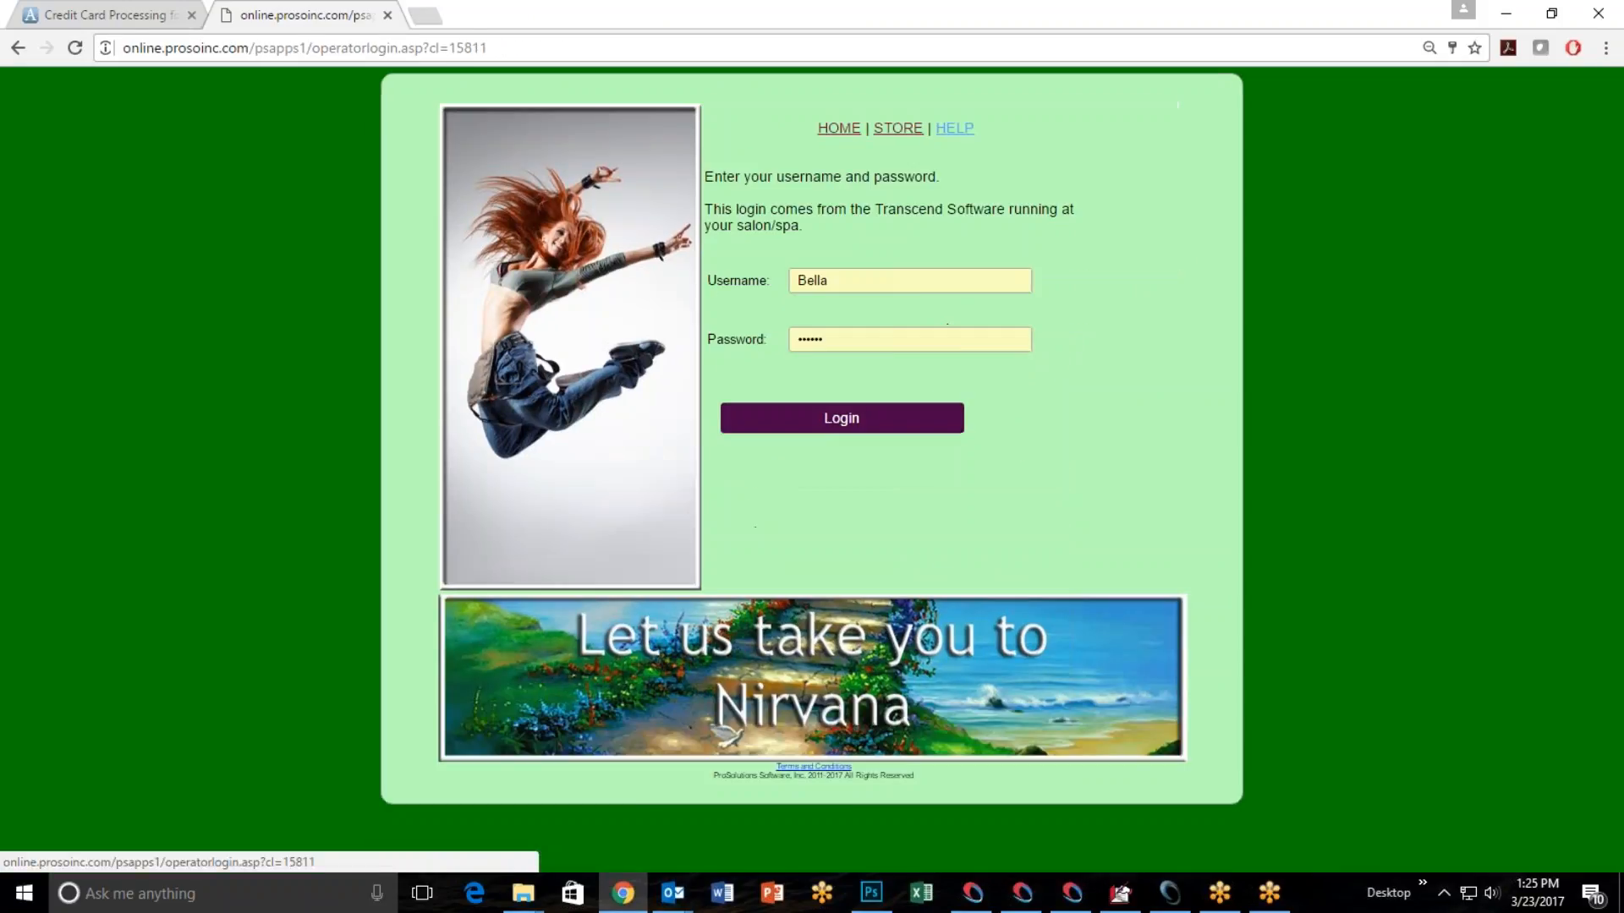
{"action": "left_click", "coordinate": [810, 504]}
{"action": "left_click", "coordinate": [822, 512]}
{"action": "left_click", "coordinate": [824, 584]}
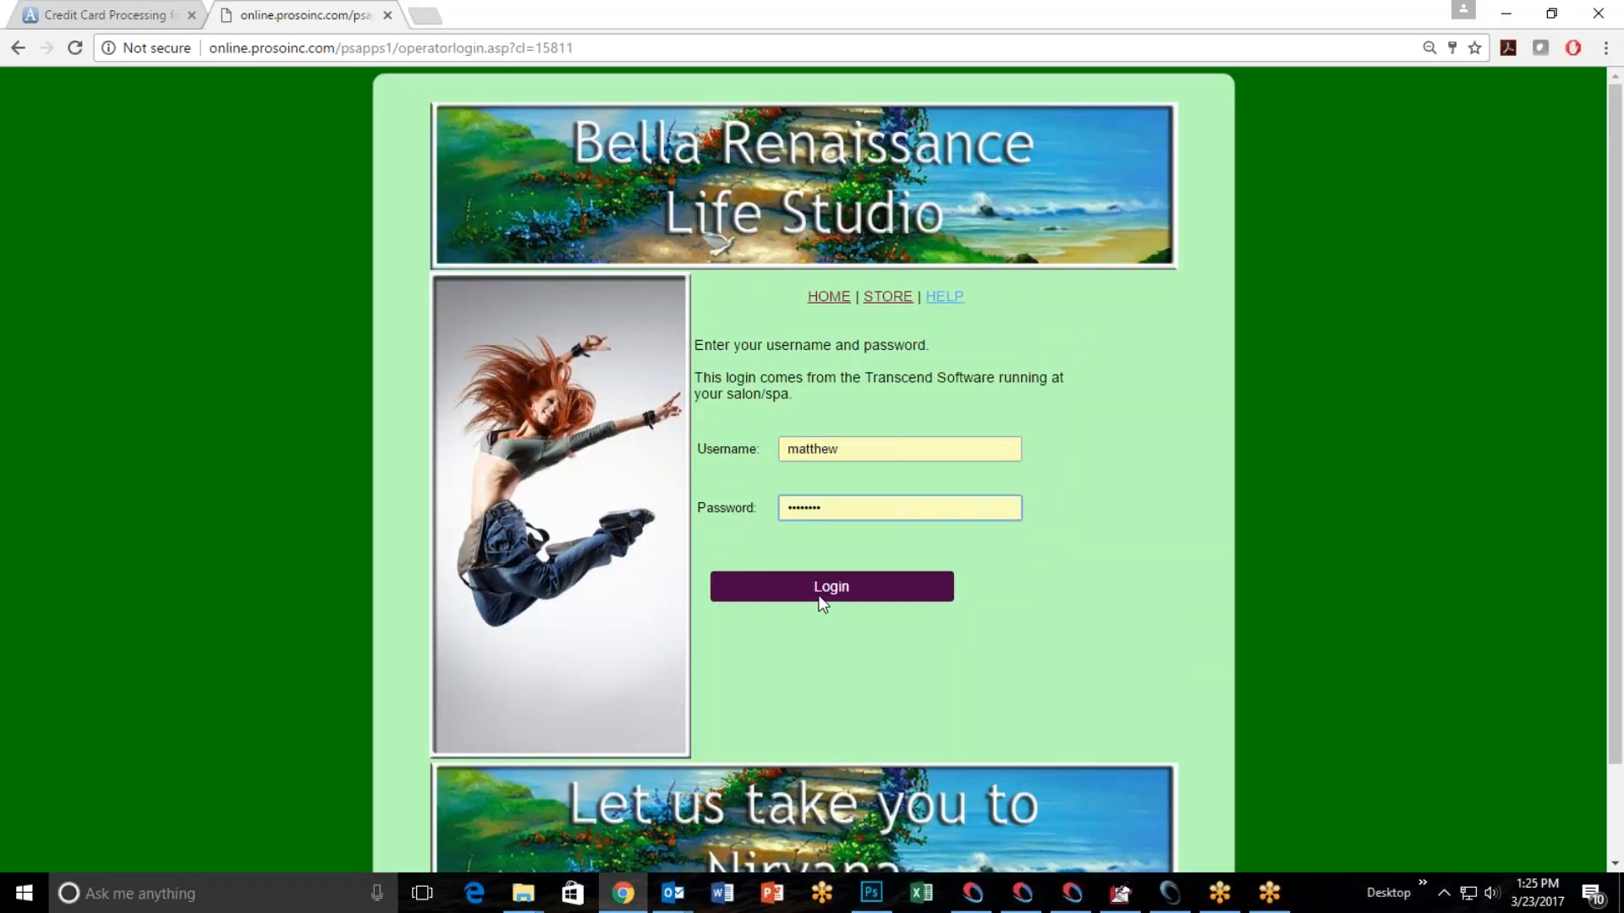
{"action": "left_click", "coordinate": [818, 594]}
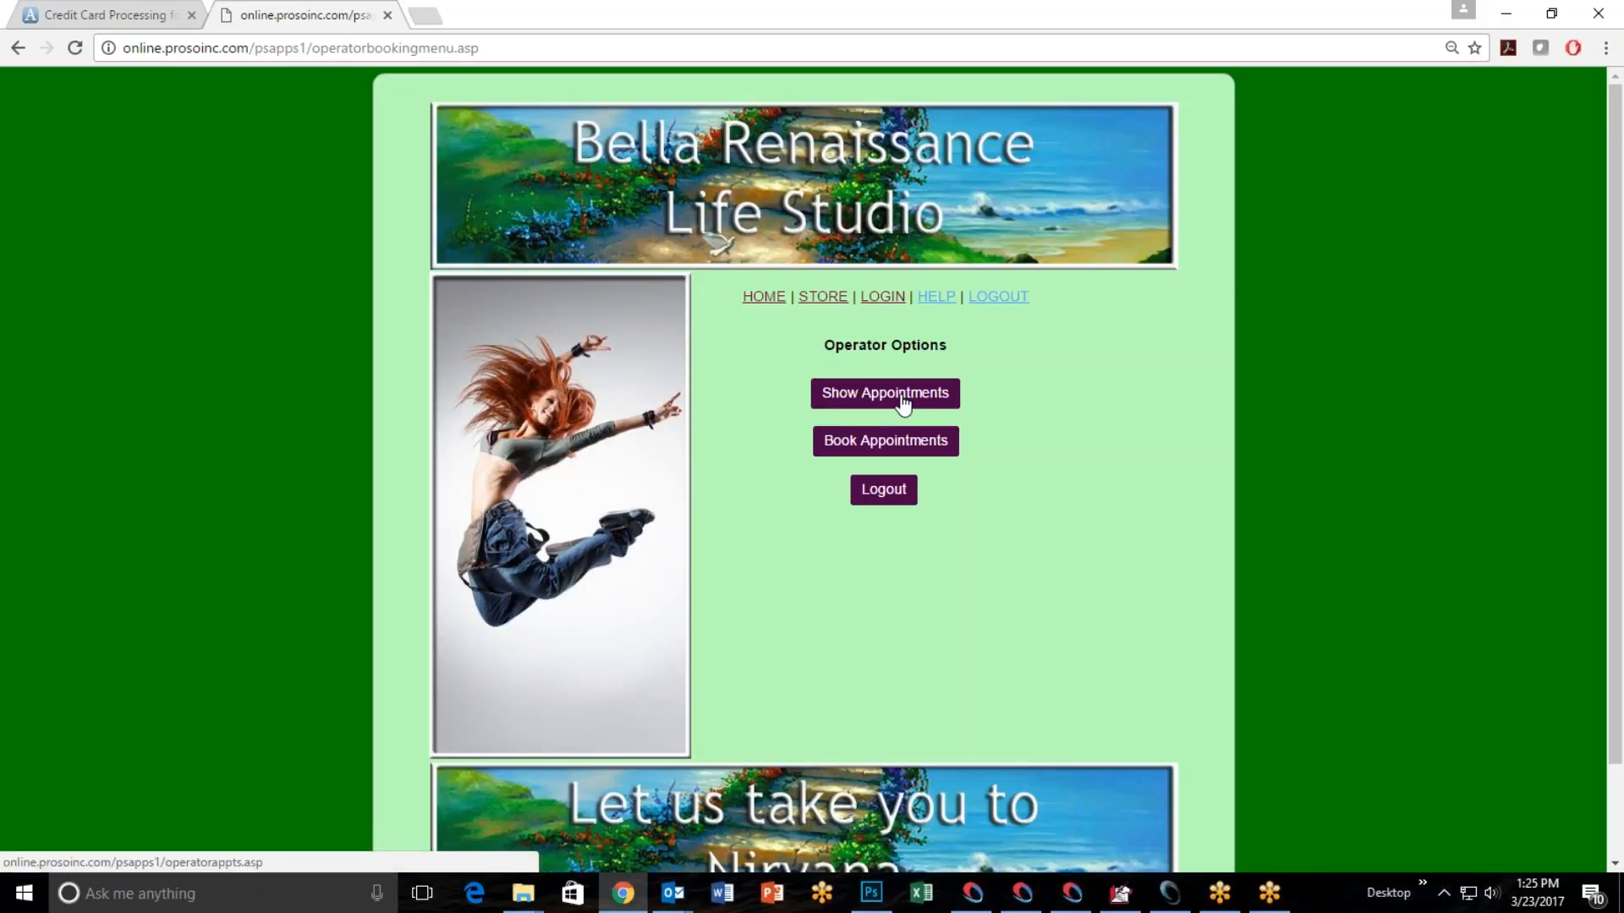
Show the operator's appointments and look up those from March 23 to March 28, 2017.
{"action": "left_click", "coordinate": [902, 395]}
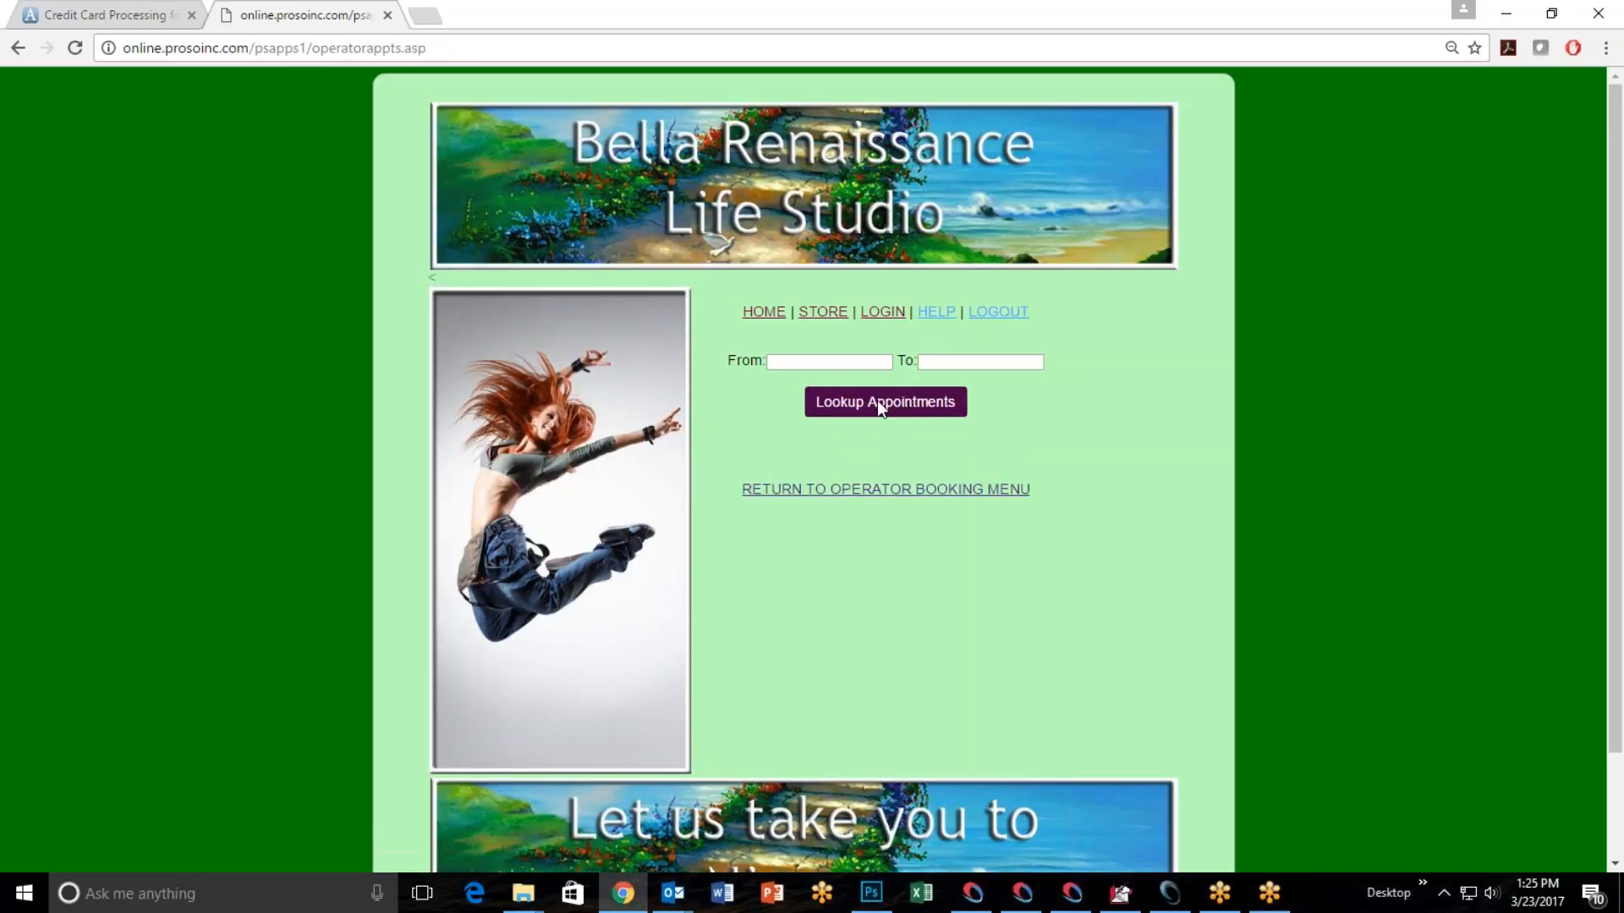
{"action": "left_click", "coordinate": [930, 522]}
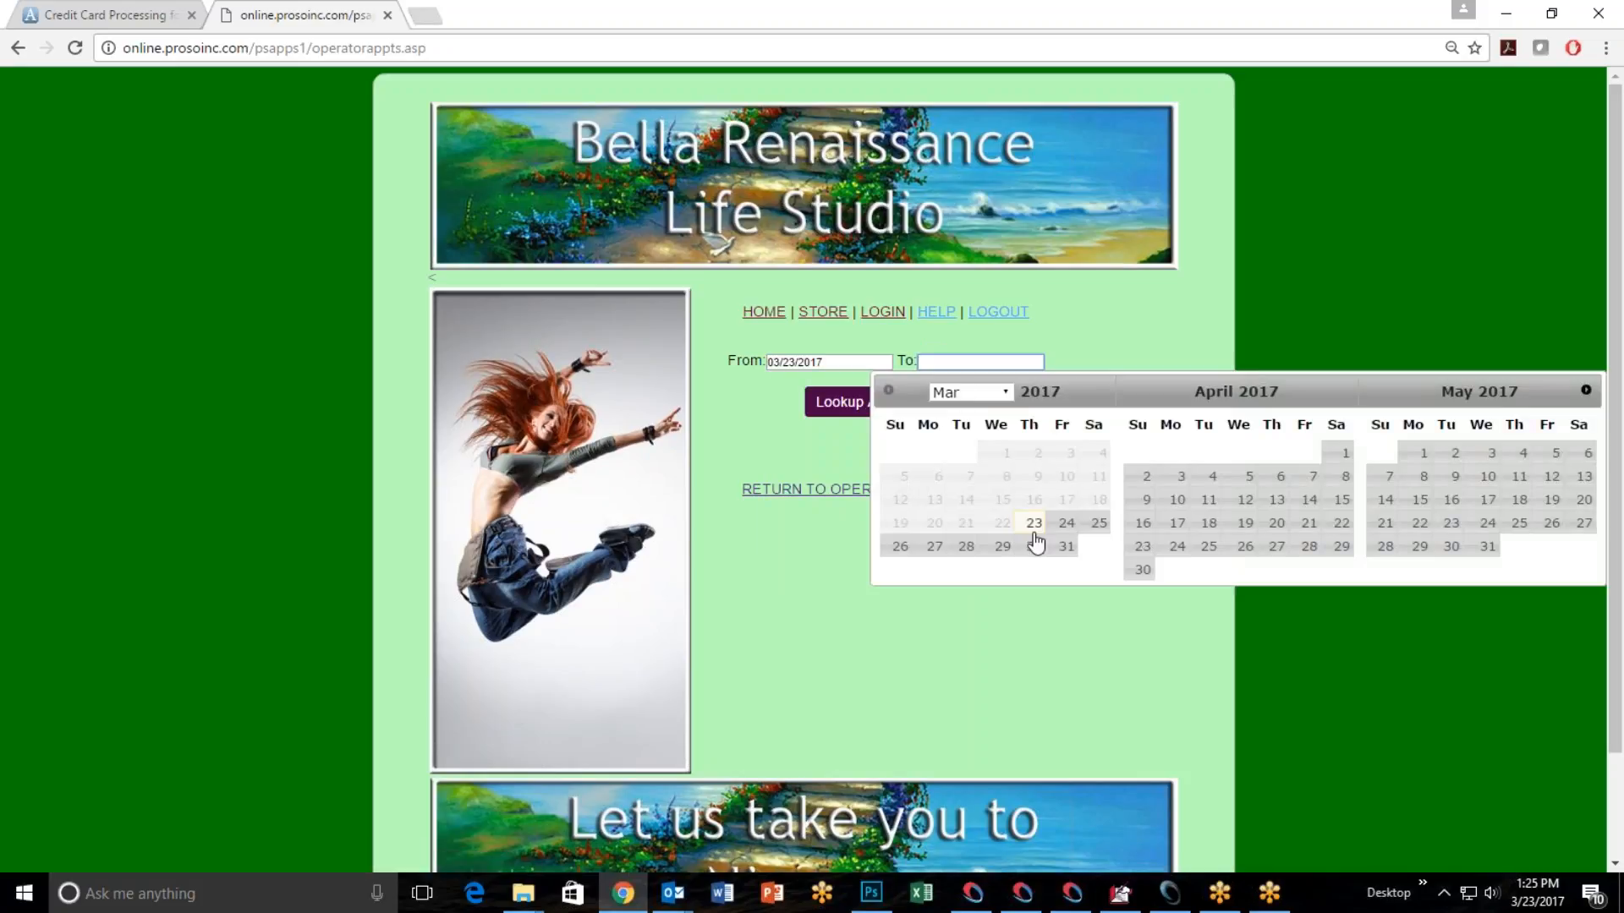
{"action": "left_click", "coordinate": [967, 547]}
{"action": "left_click", "coordinate": [879, 404]}
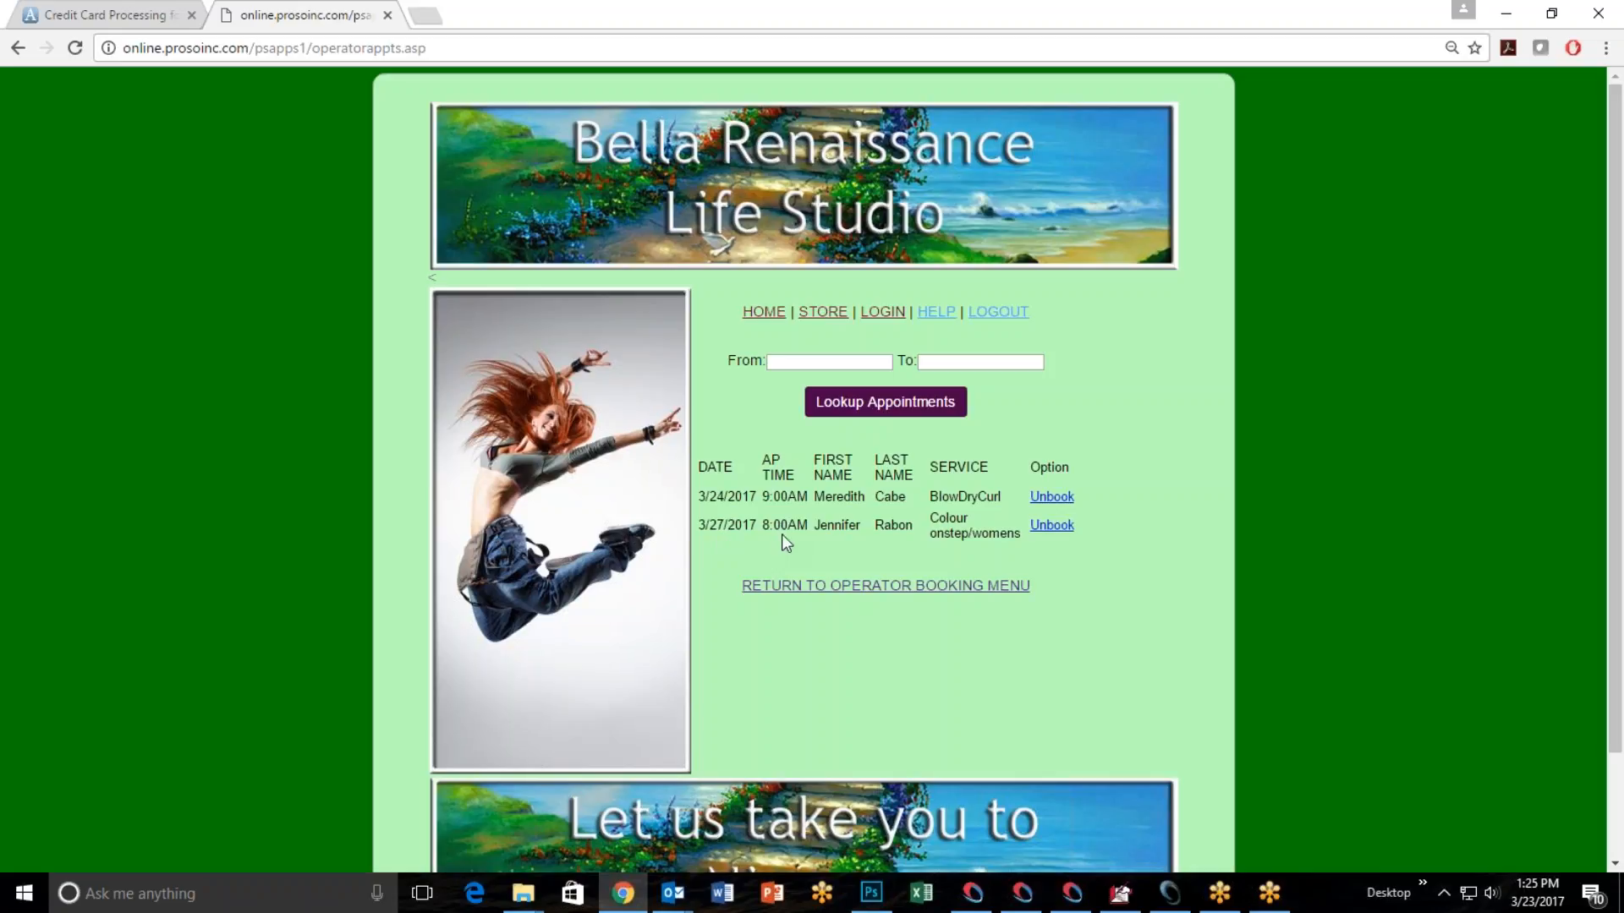
Return to the operator booking menu, start booking an appointment, and try to find a client by the first letters of the last name.
{"action": "left_click", "coordinate": [922, 588]}
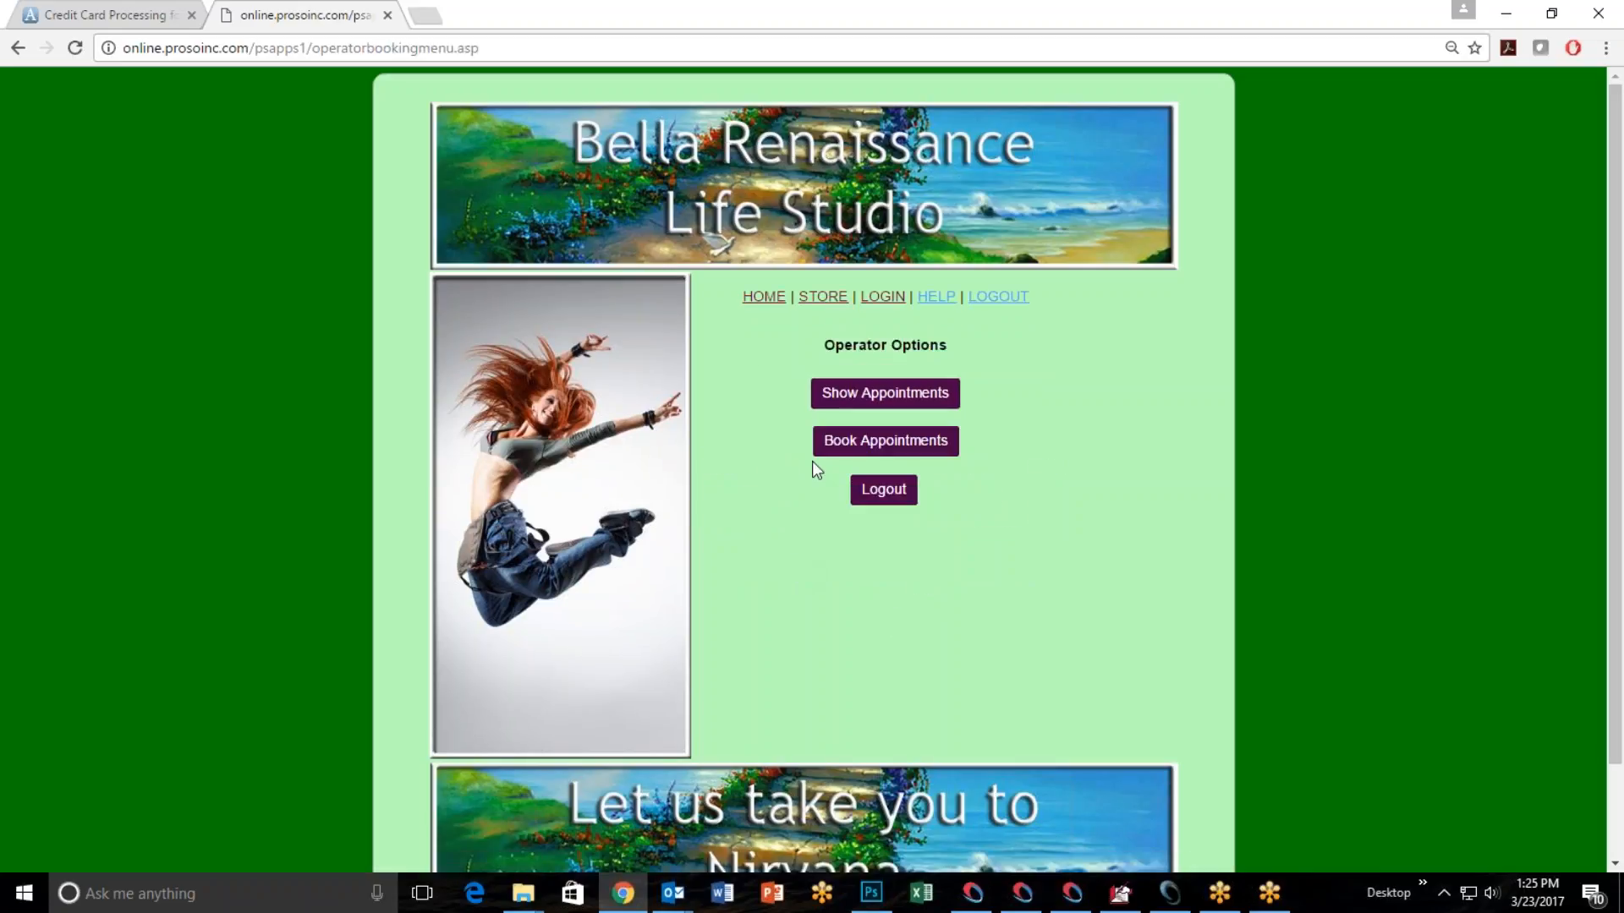
{"action": "left_click", "coordinate": [864, 445]}
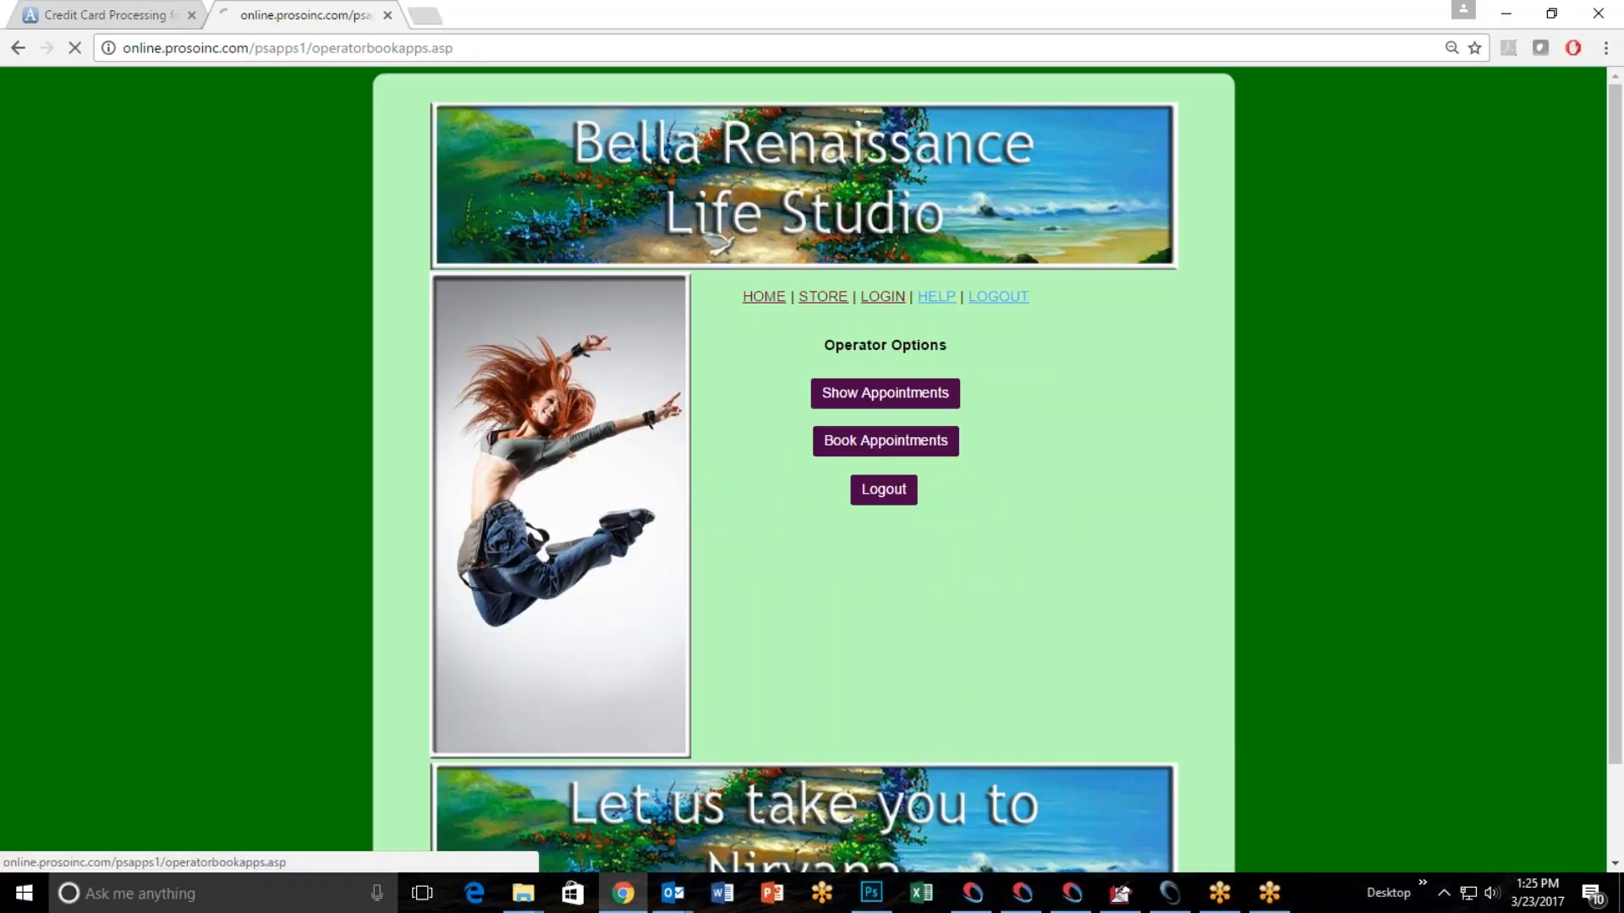
{"action": "left_click", "coordinate": [748, 407]}
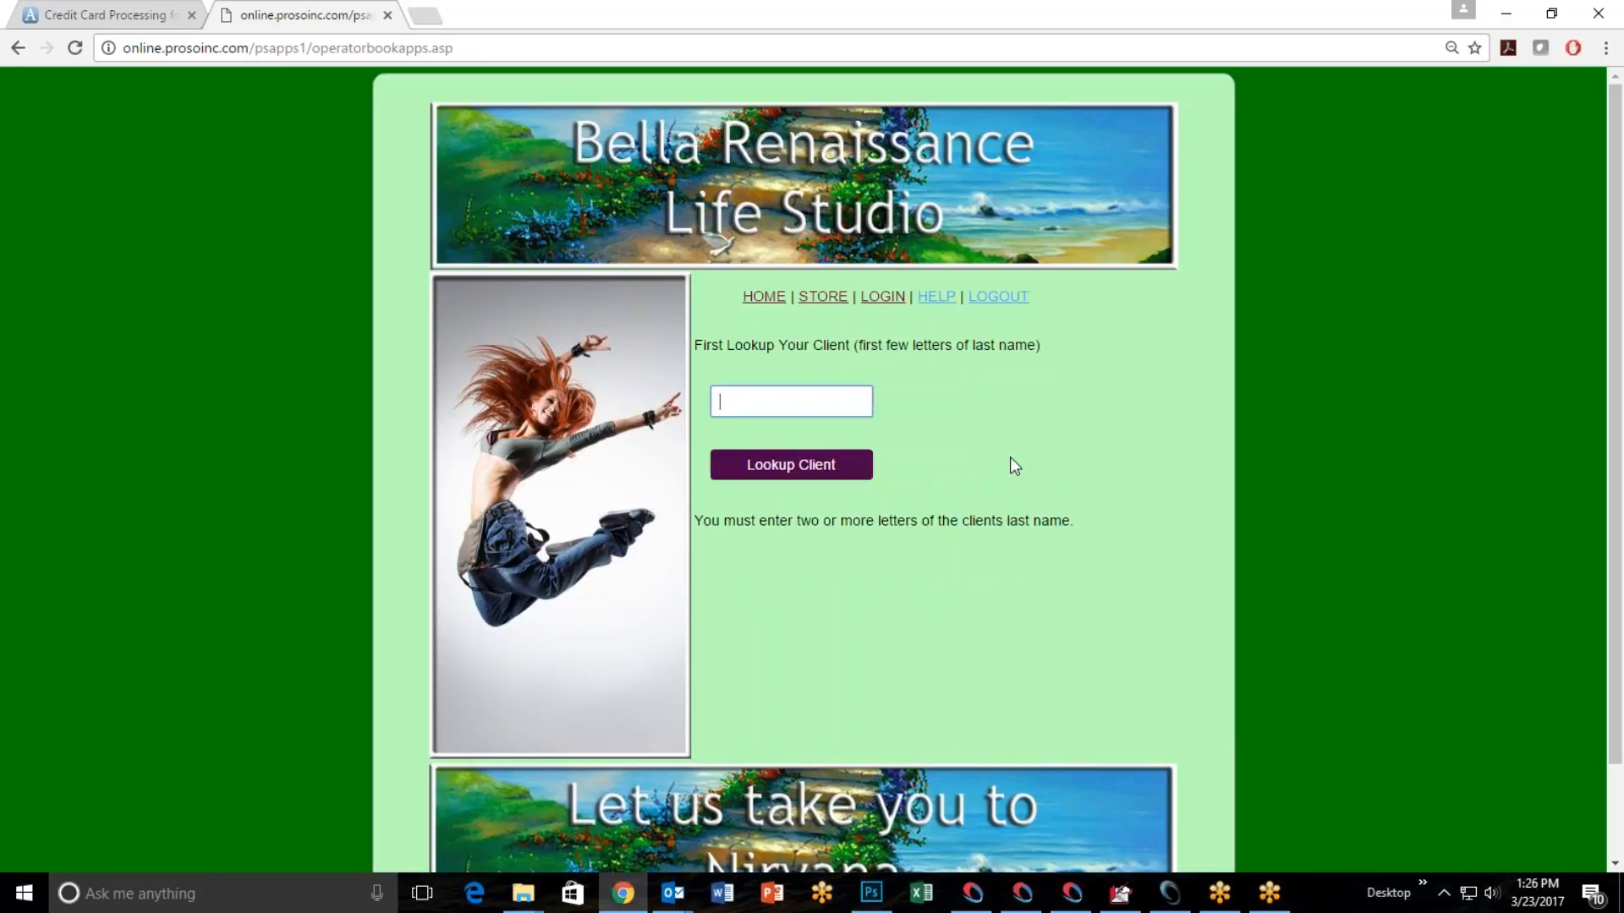
{"action": "type", "text": "jab"}
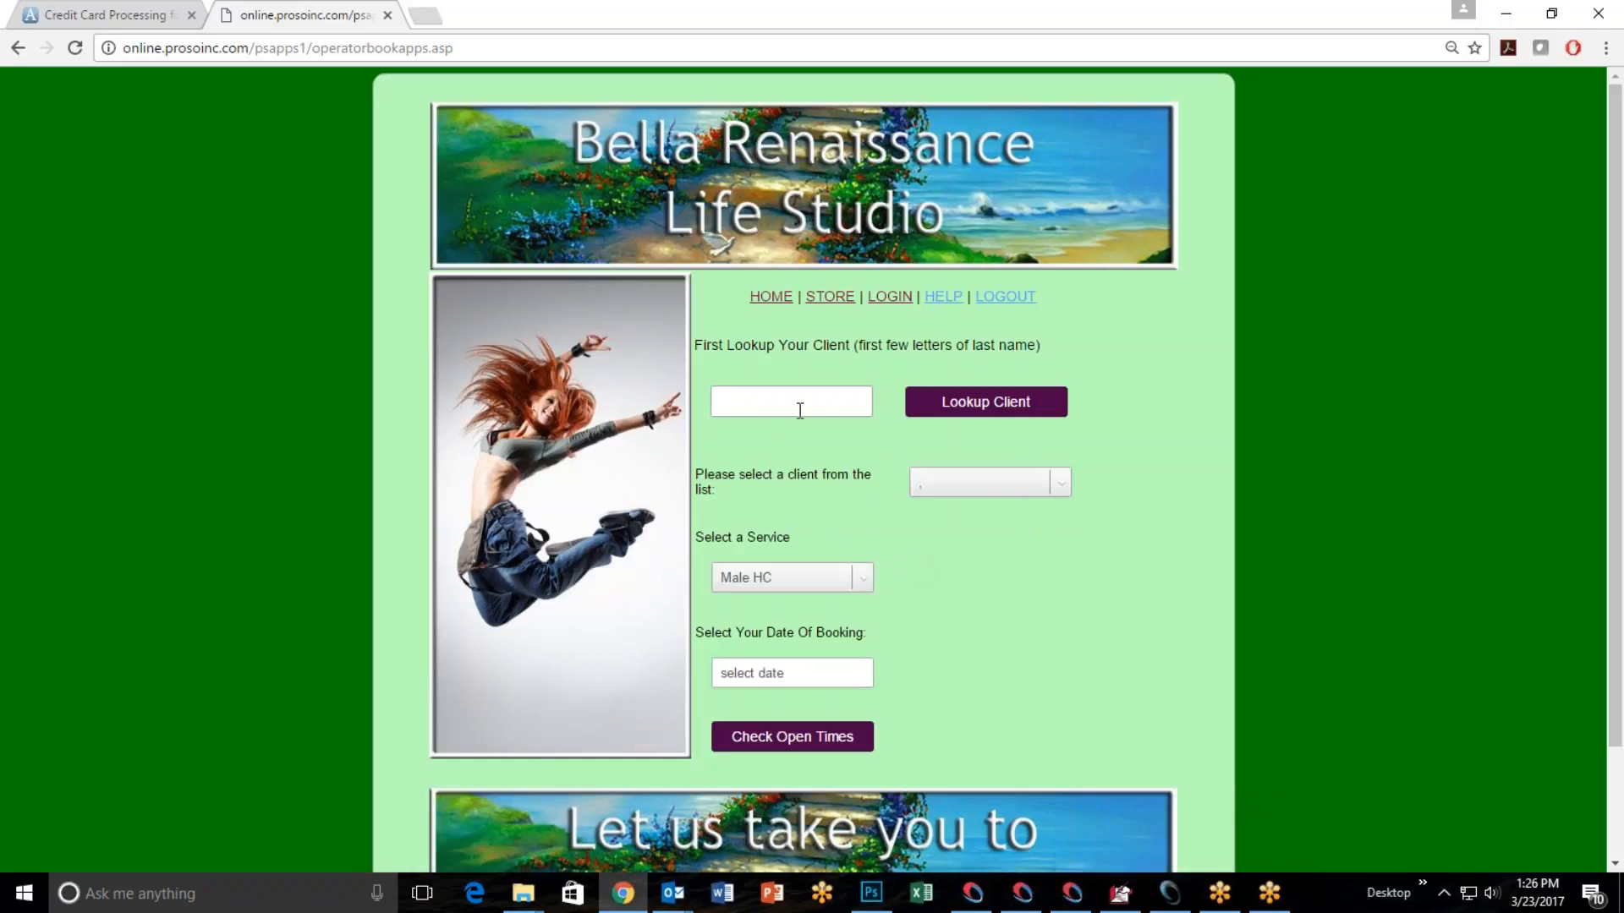
{"action": "left_click", "coordinate": [1065, 480]}
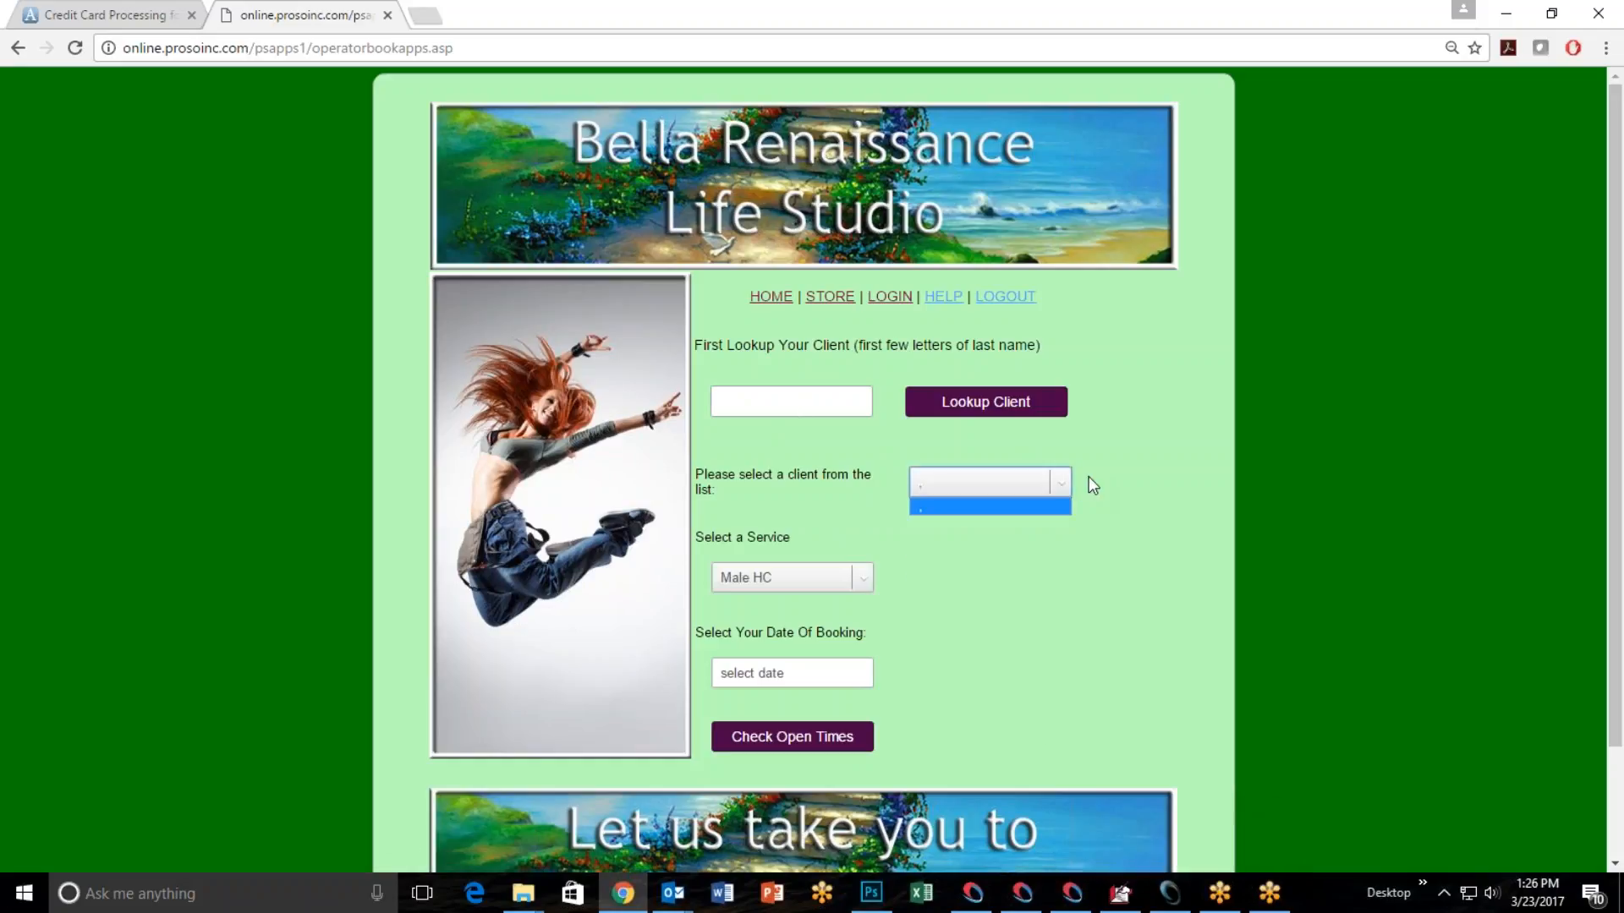
{"action": "left_click", "coordinate": [973, 508]}
Look up clients by a common last name starting with J and select the sixth match in the client list.
{"action": "left_click", "coordinate": [794, 407]}
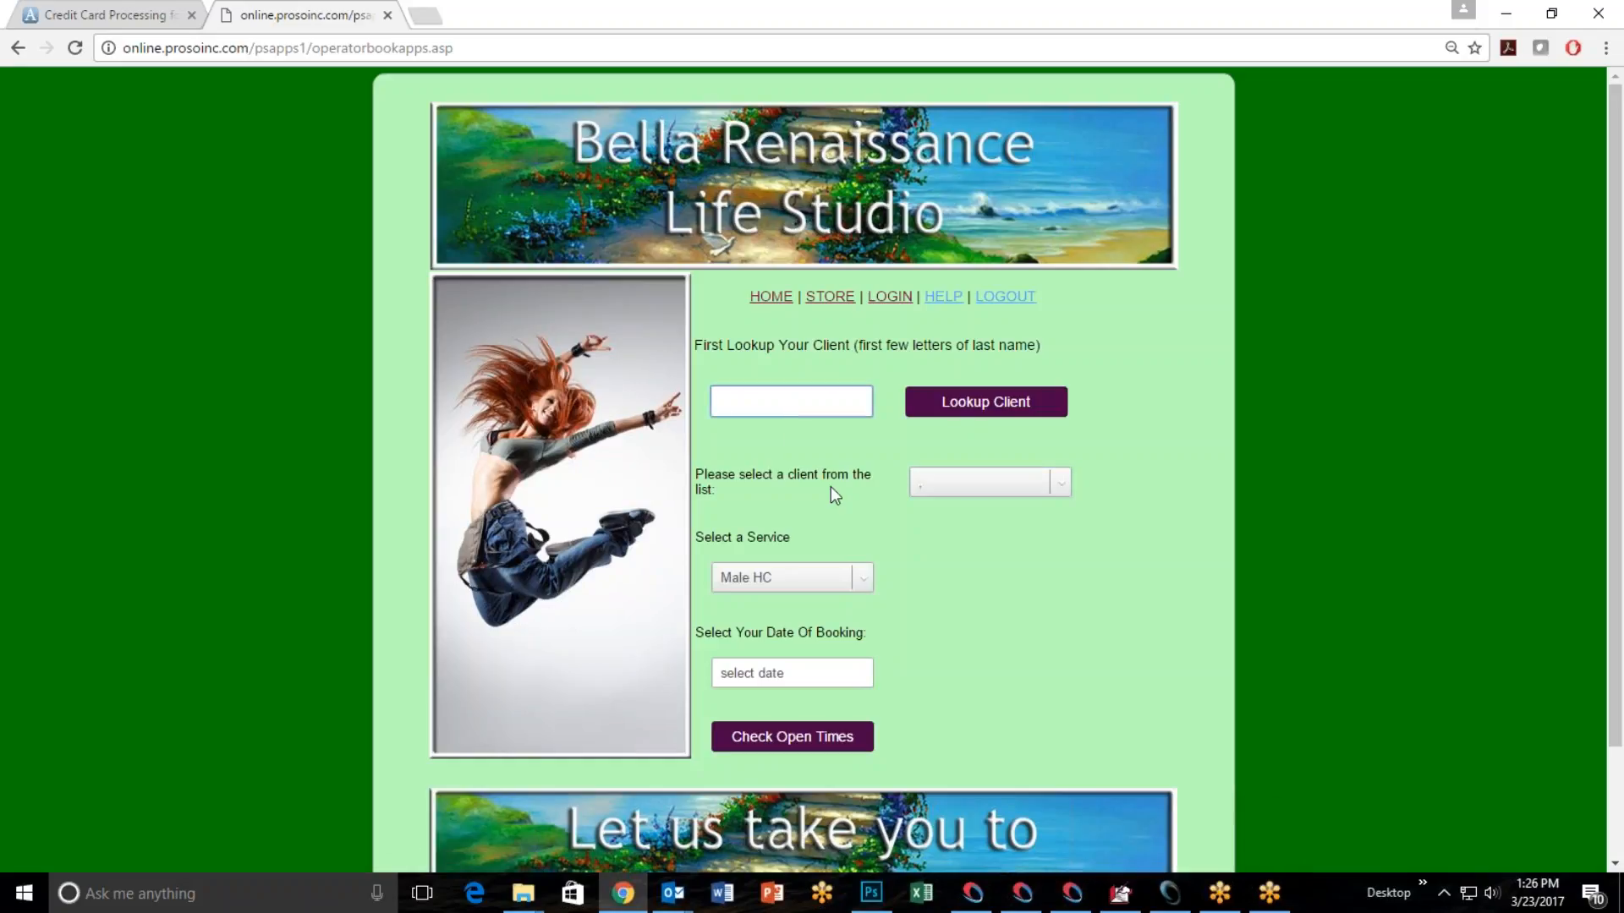
{"action": "type", "text": "johnson"}
{"action": "left_click", "coordinate": [973, 407]}
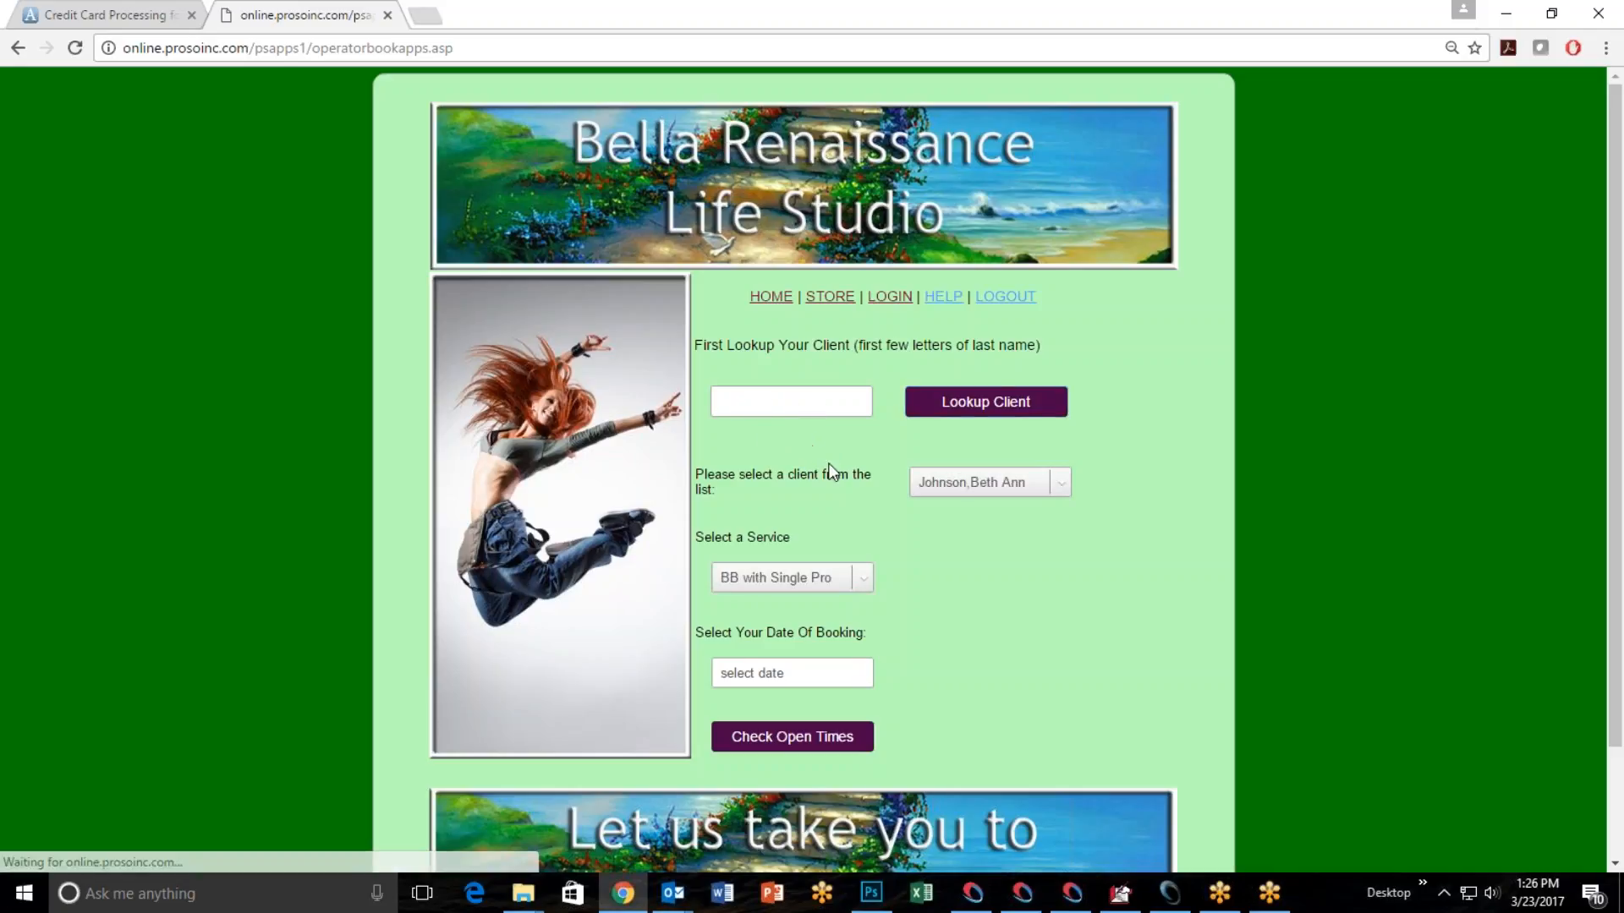
{"action": "left_click", "coordinate": [1061, 482]}
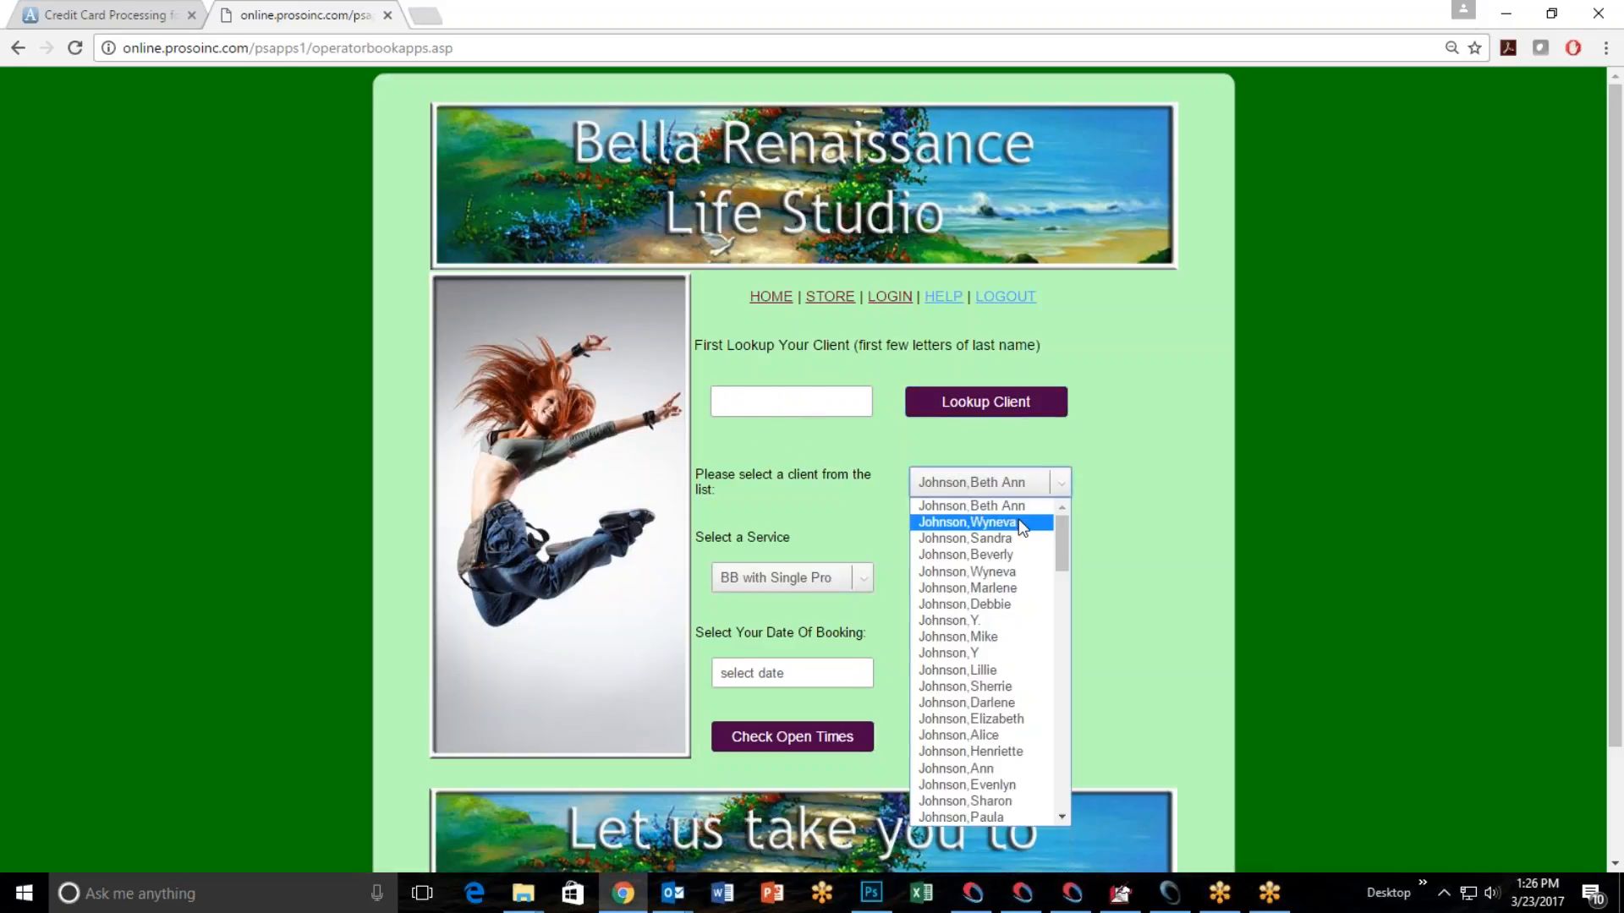
{"action": "left_click", "coordinate": [1010, 594]}
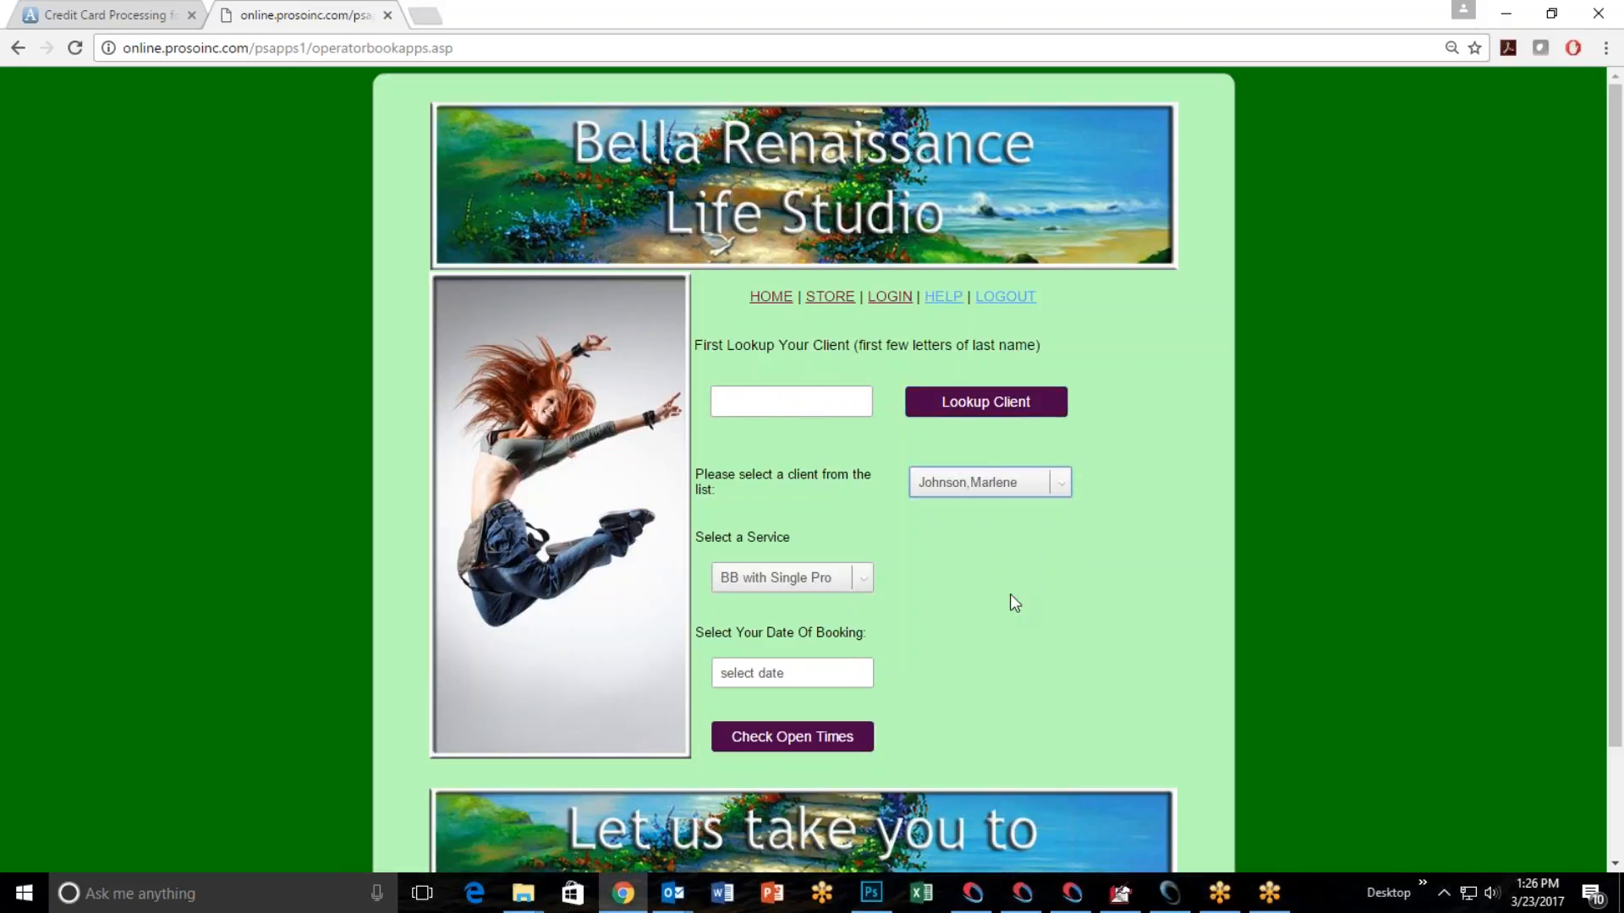
Choose the M-Swedish 60 service and March 24, 2017 as the booking date, and check the open times.
{"action": "left_click", "coordinate": [861, 583]}
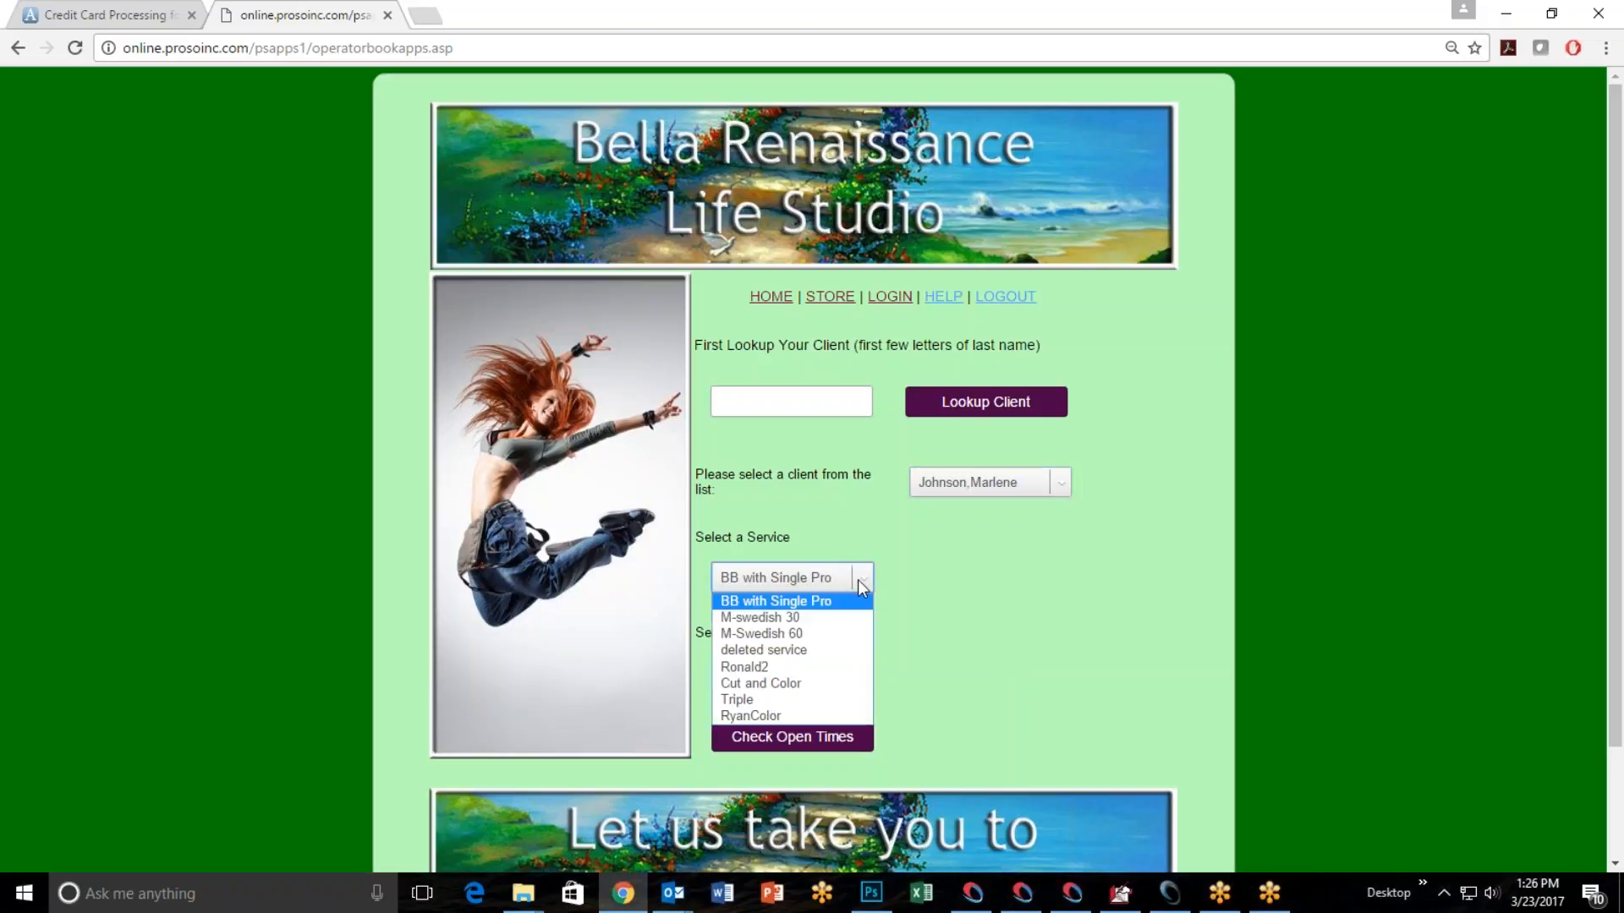
{"action": "left_click", "coordinate": [826, 641]}
{"action": "left_click", "coordinate": [797, 670]}
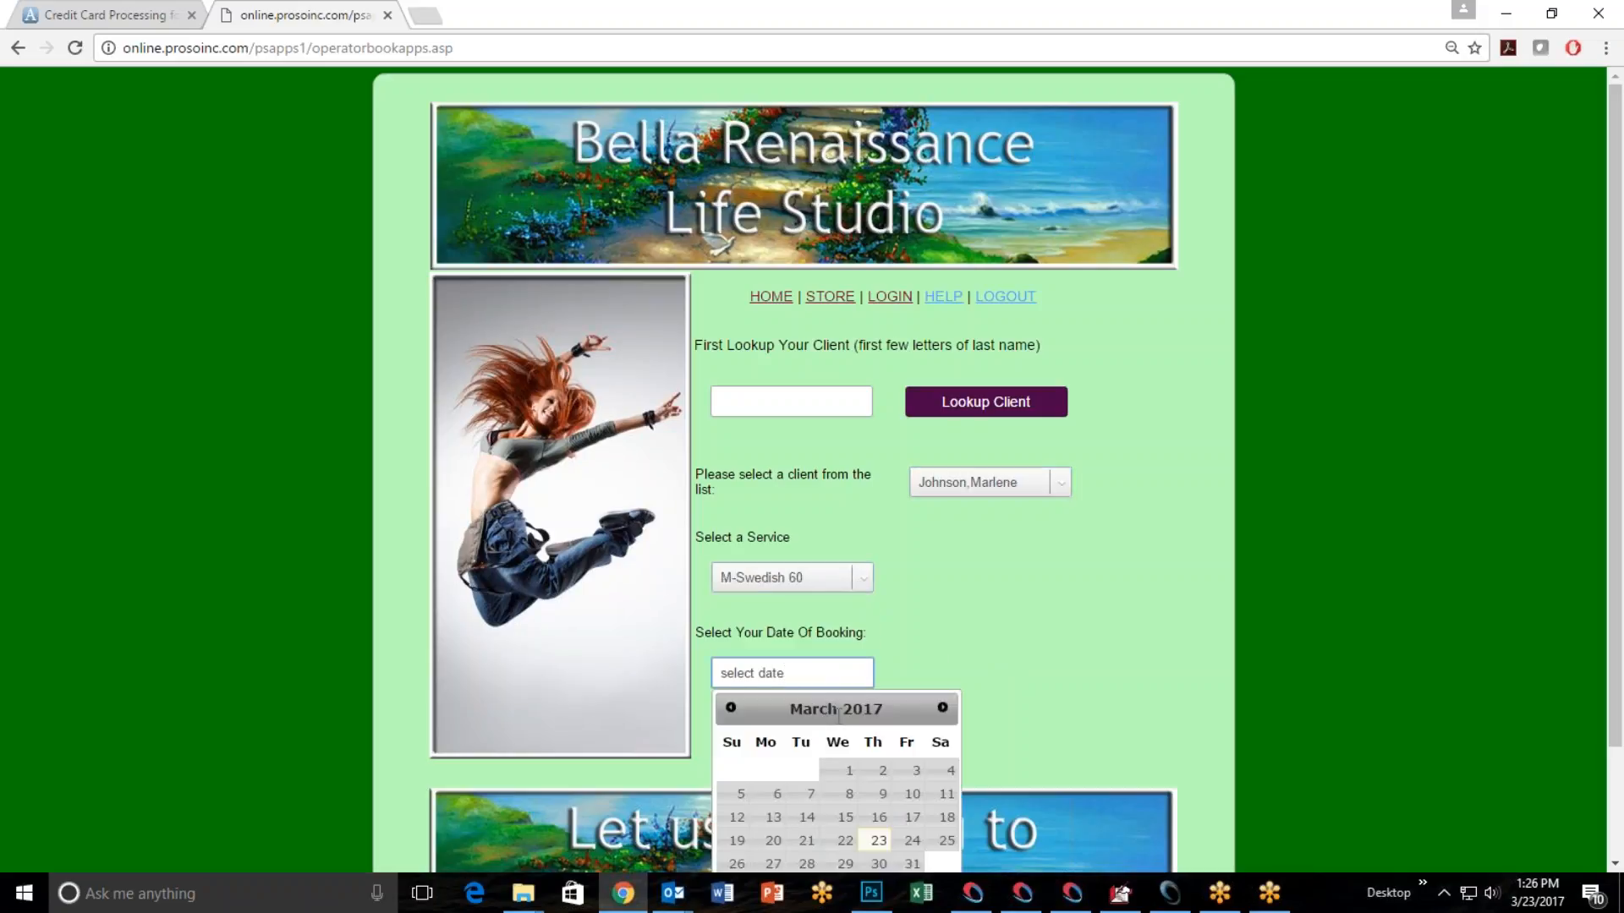
{"action": "left_click", "coordinate": [913, 841]}
{"action": "left_click", "coordinate": [770, 739]}
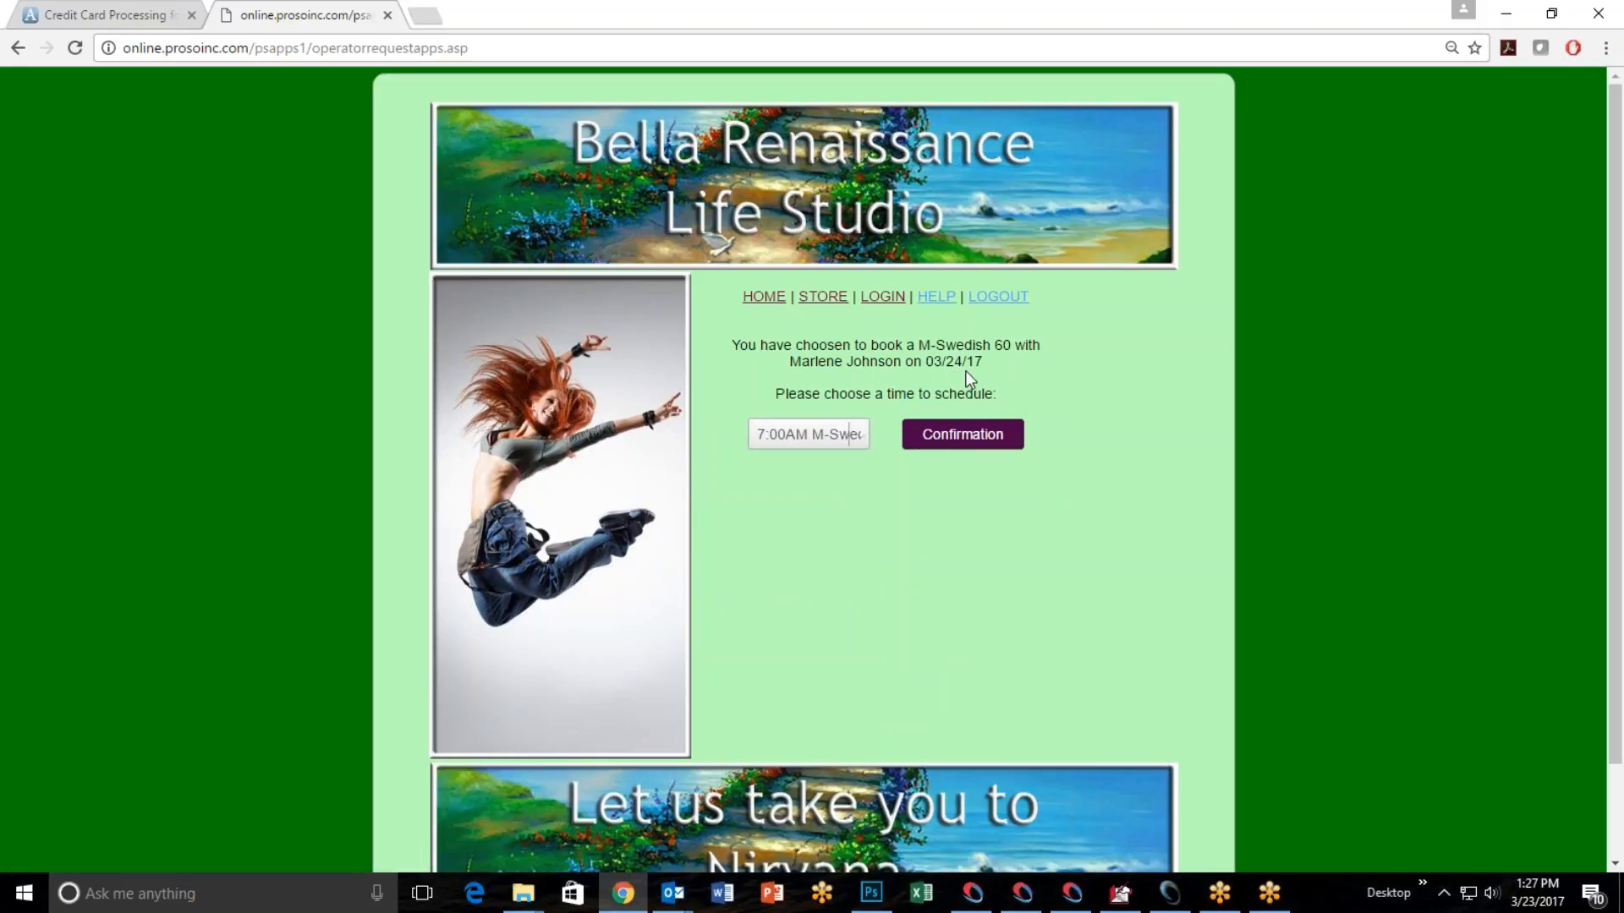
Choose the 11:00AM M-Swedish 60 time, confirm it, and book the appointment for the client.
{"action": "left_click", "coordinate": [855, 438]}
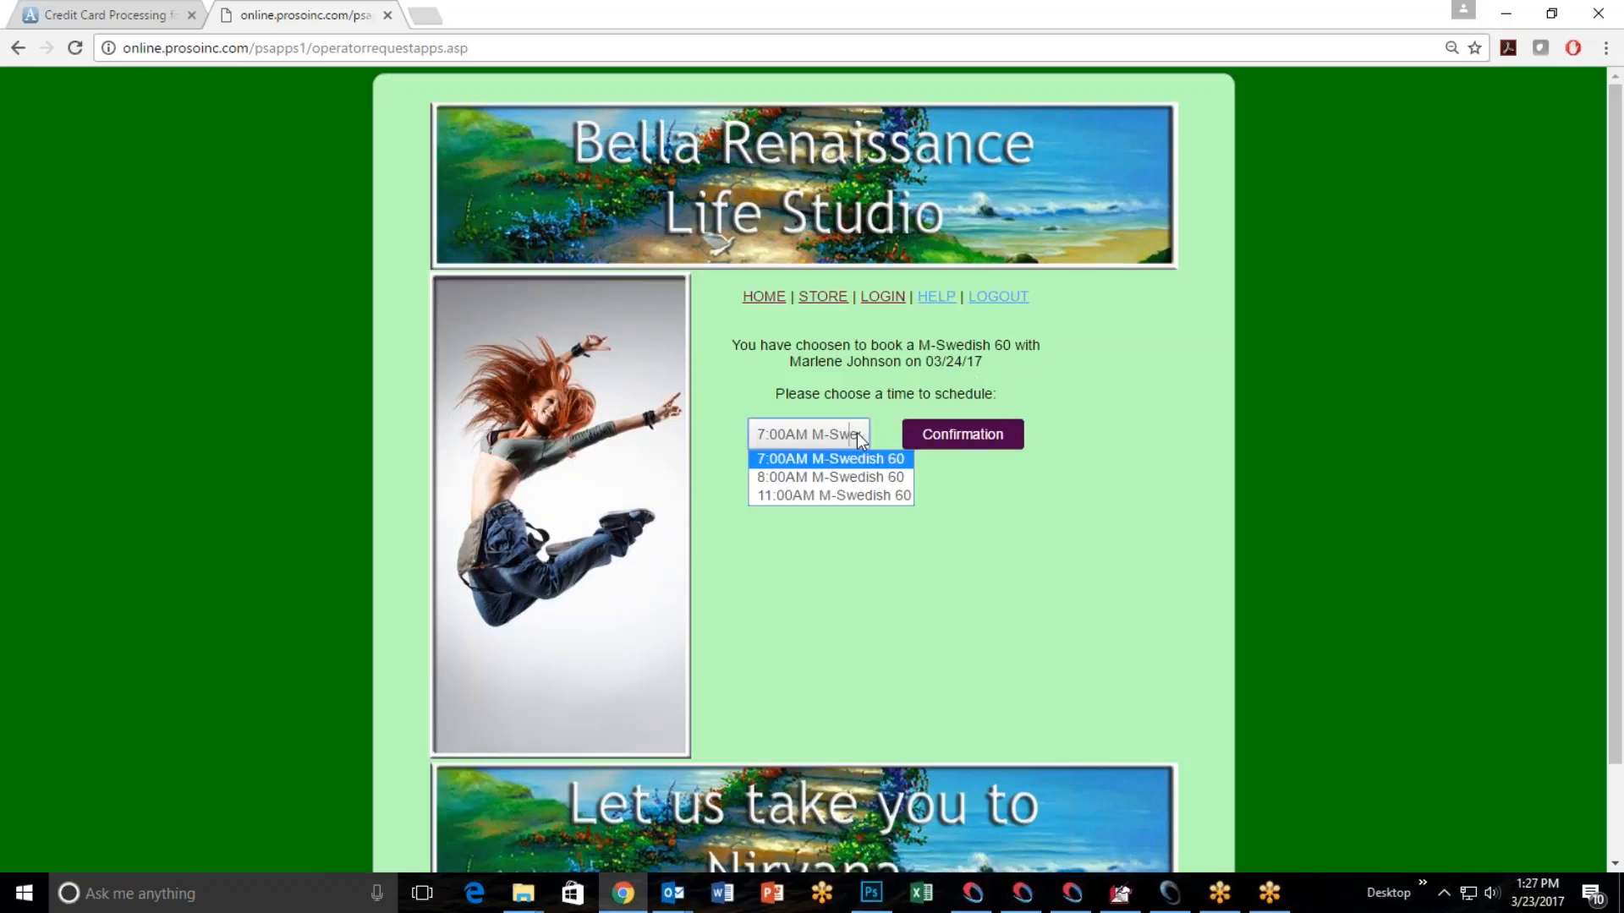
{"action": "left_click", "coordinate": [817, 495]}
{"action": "left_click", "coordinate": [961, 438]}
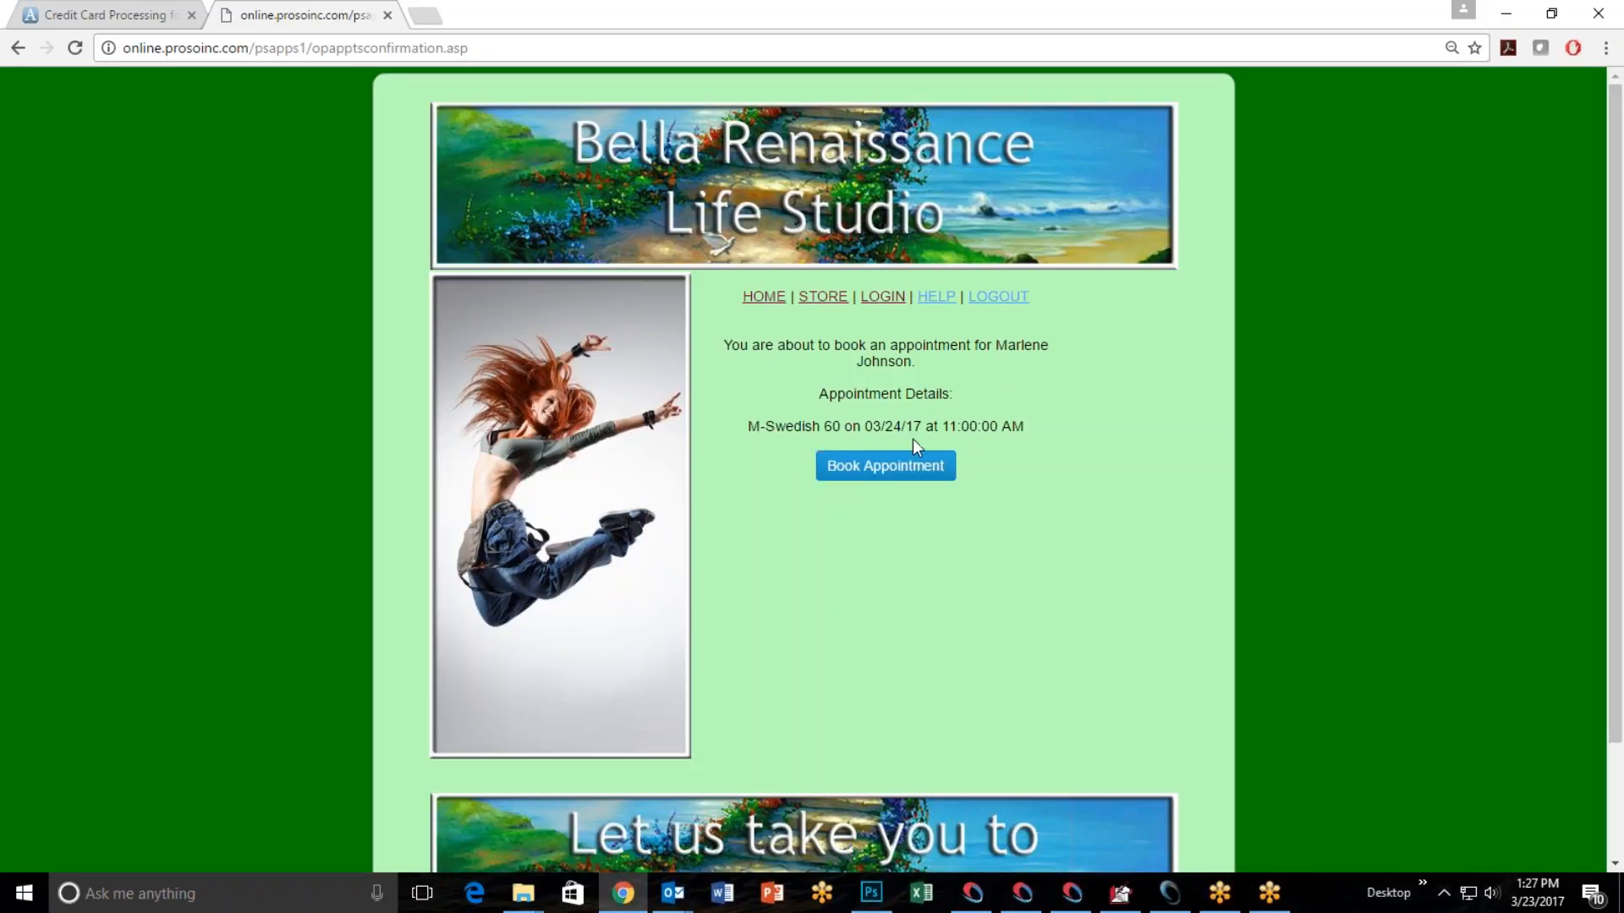
{"action": "left_click", "coordinate": [886, 471]}
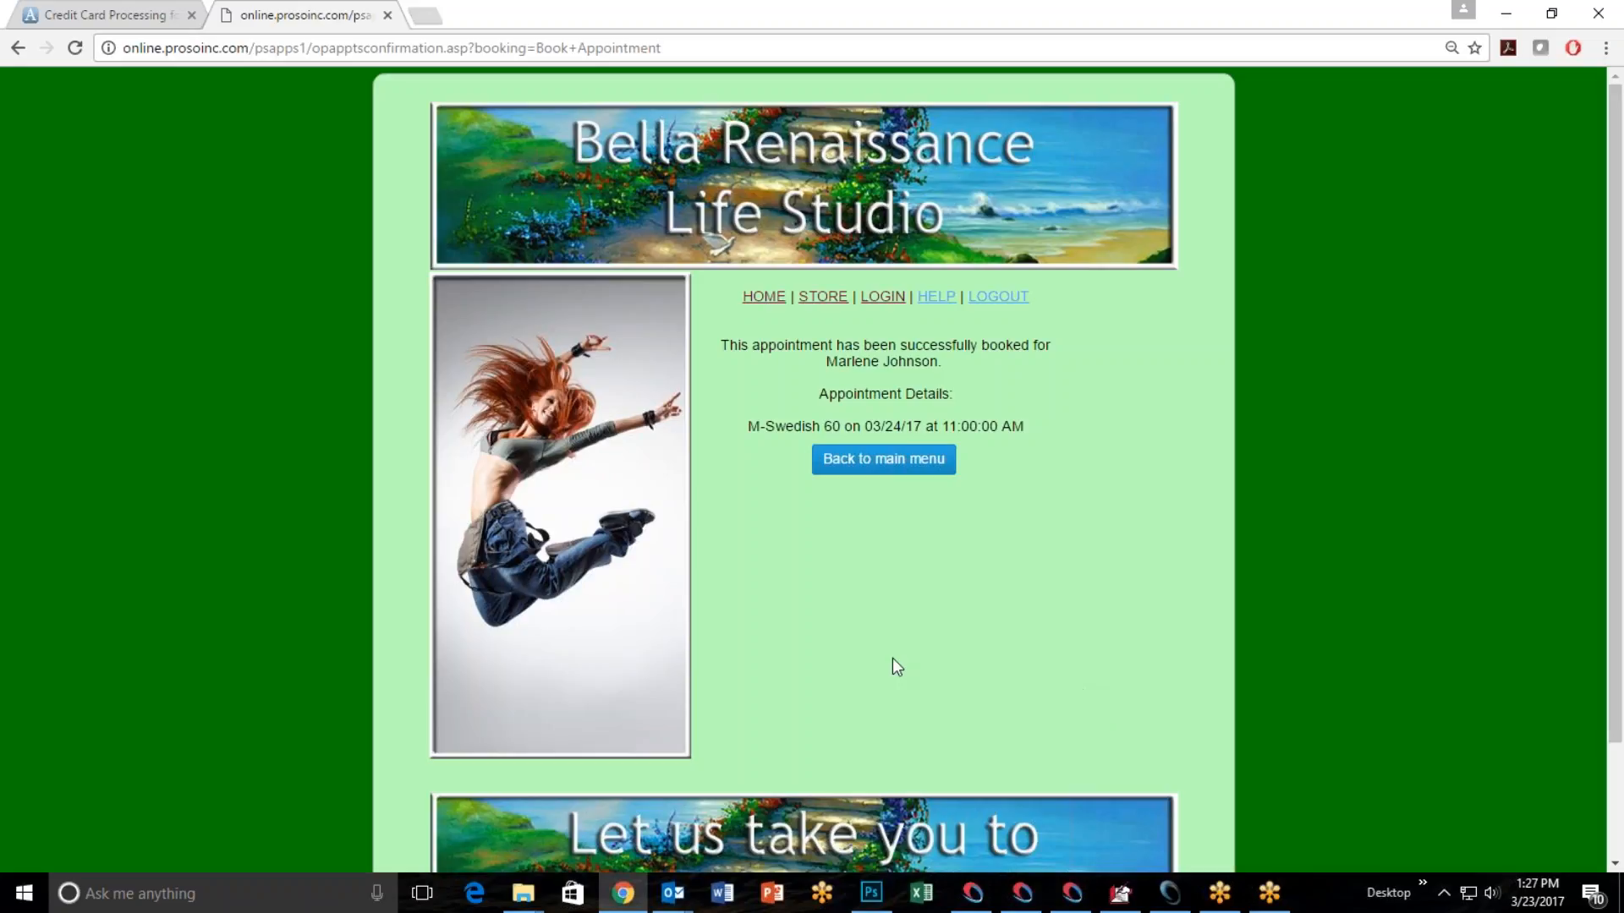
Switch to the salon software, view the appointment book for Friday, March 24, 2017, and exit the book.
{"action": "left_click", "coordinate": [1169, 892]}
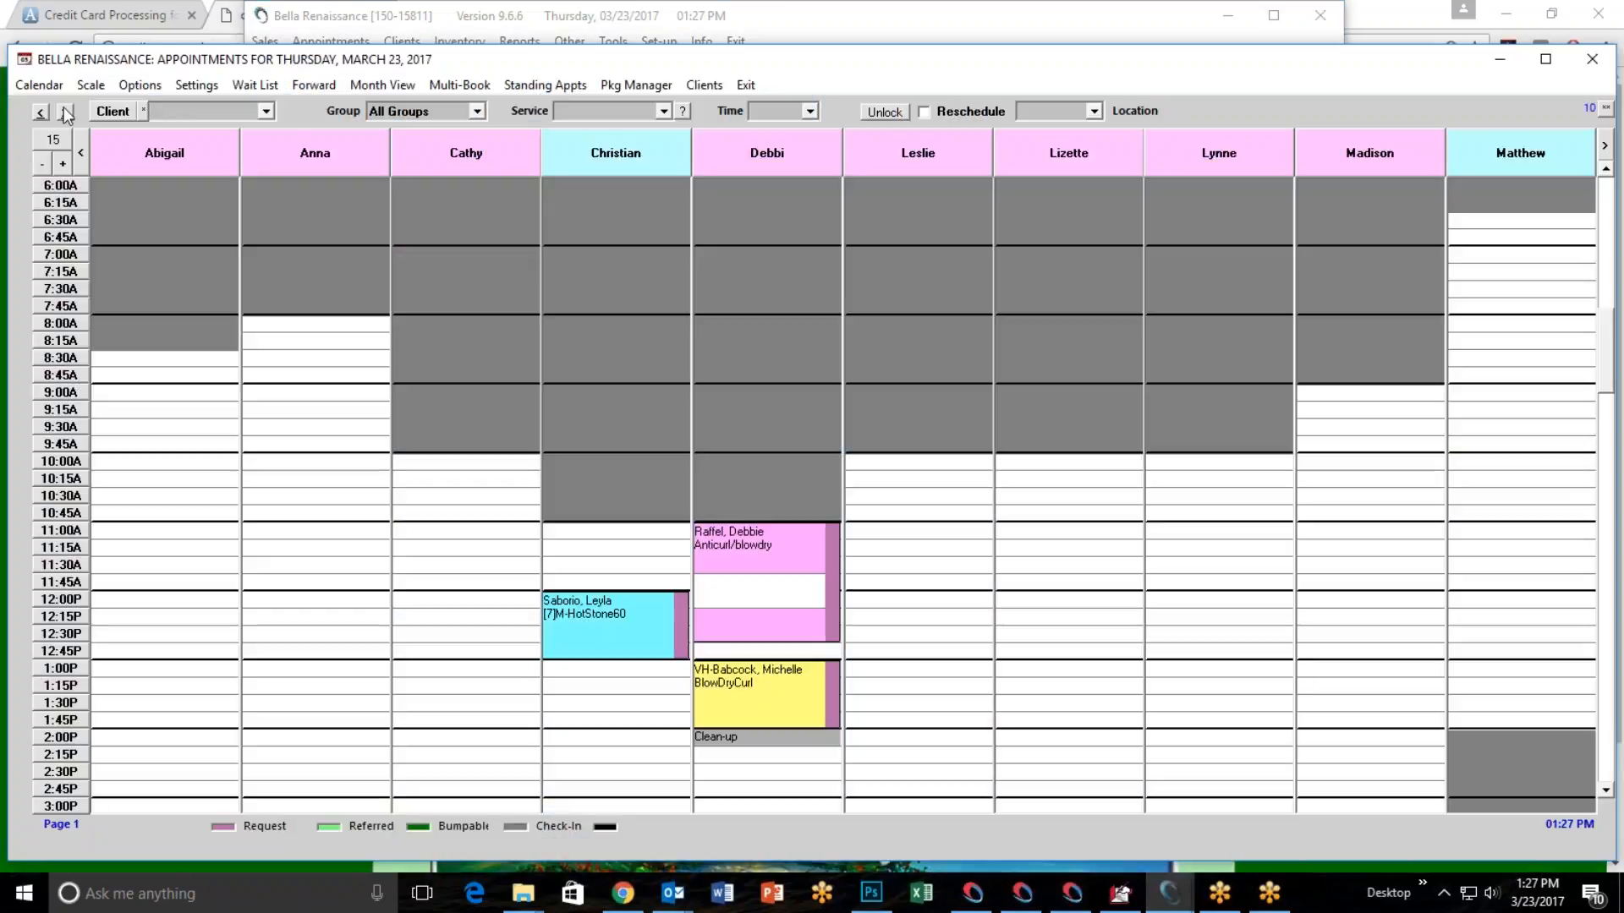
{"action": "left_click", "coordinate": [65, 112]}
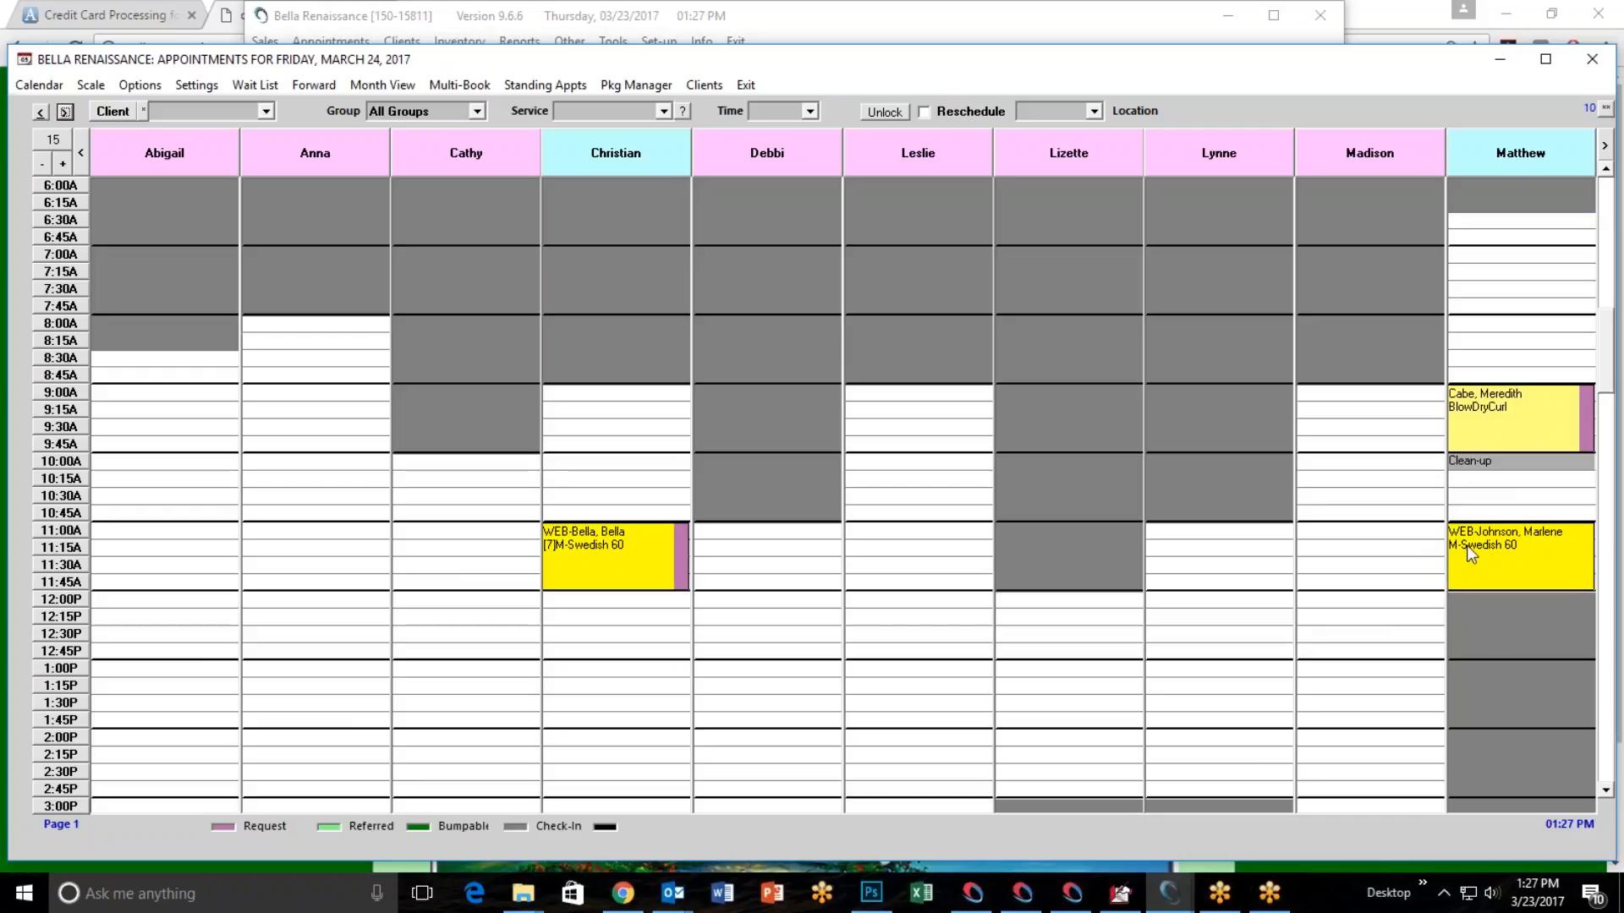
{"action": "left_click", "coordinate": [749, 87]}
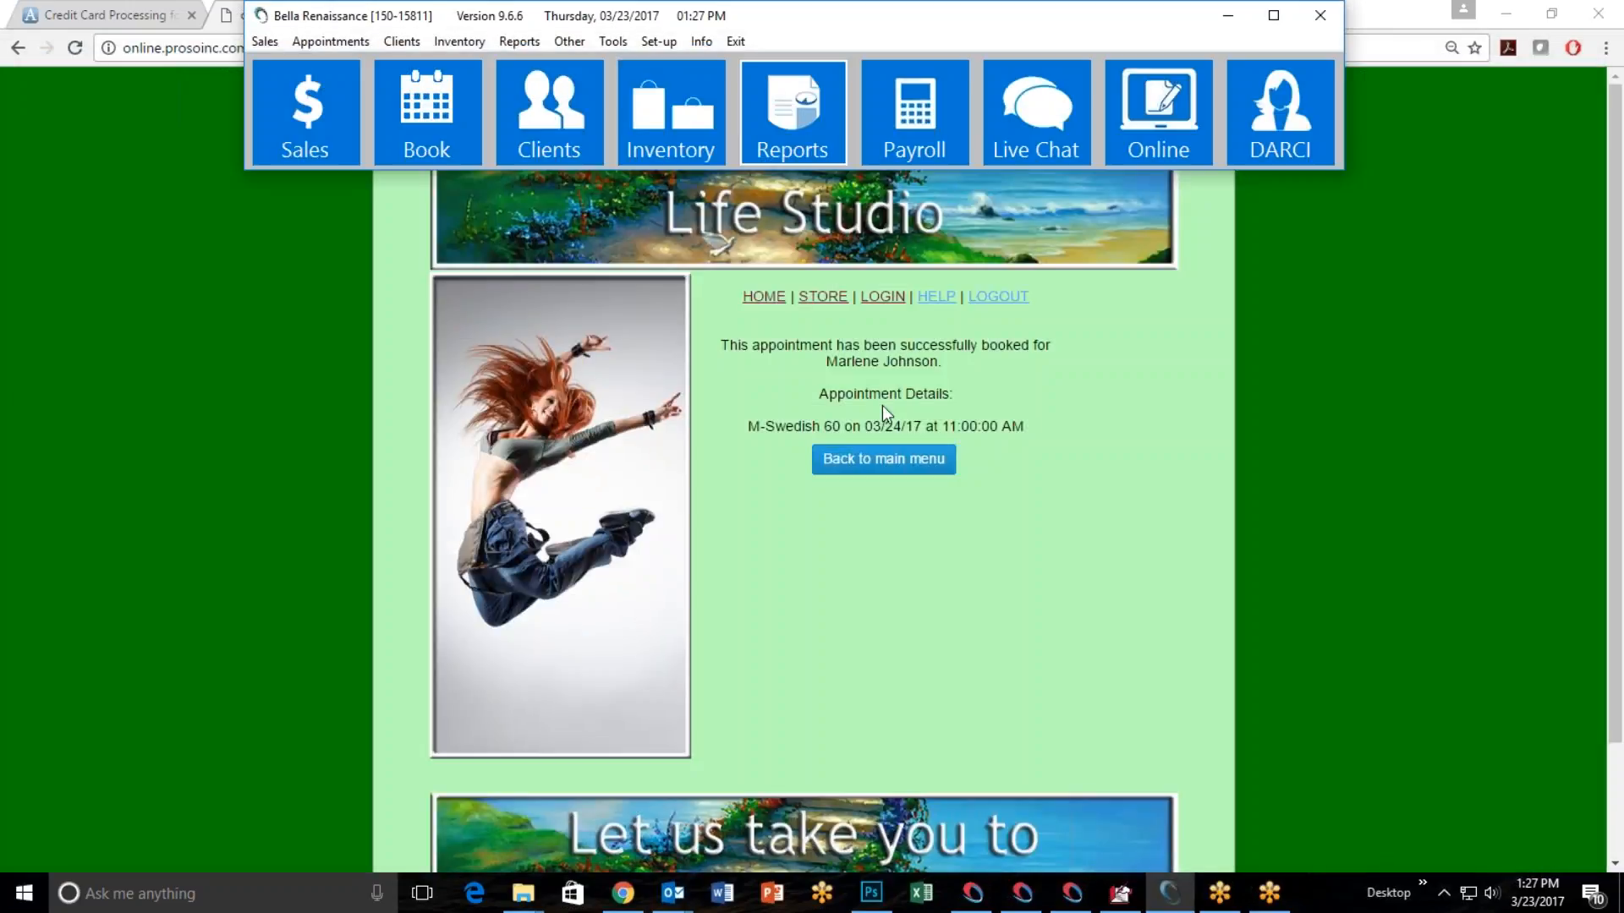
Switch back to the booking website and log out of the operator account.
{"action": "left_click", "coordinate": [1122, 406]}
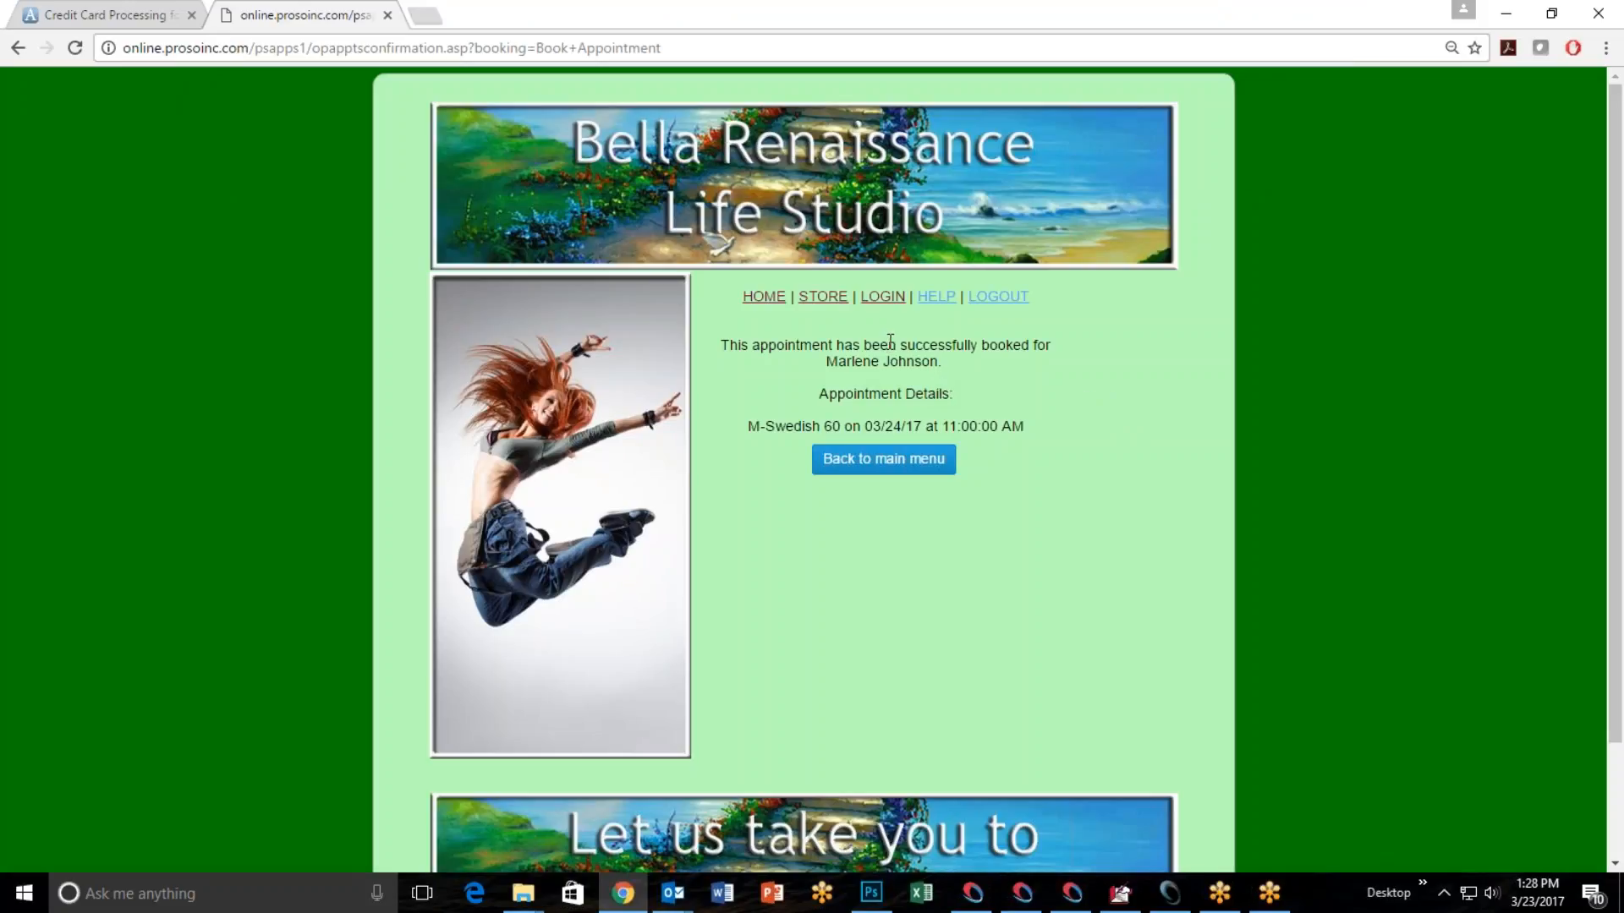
{"action": "left_click", "coordinate": [1004, 304]}
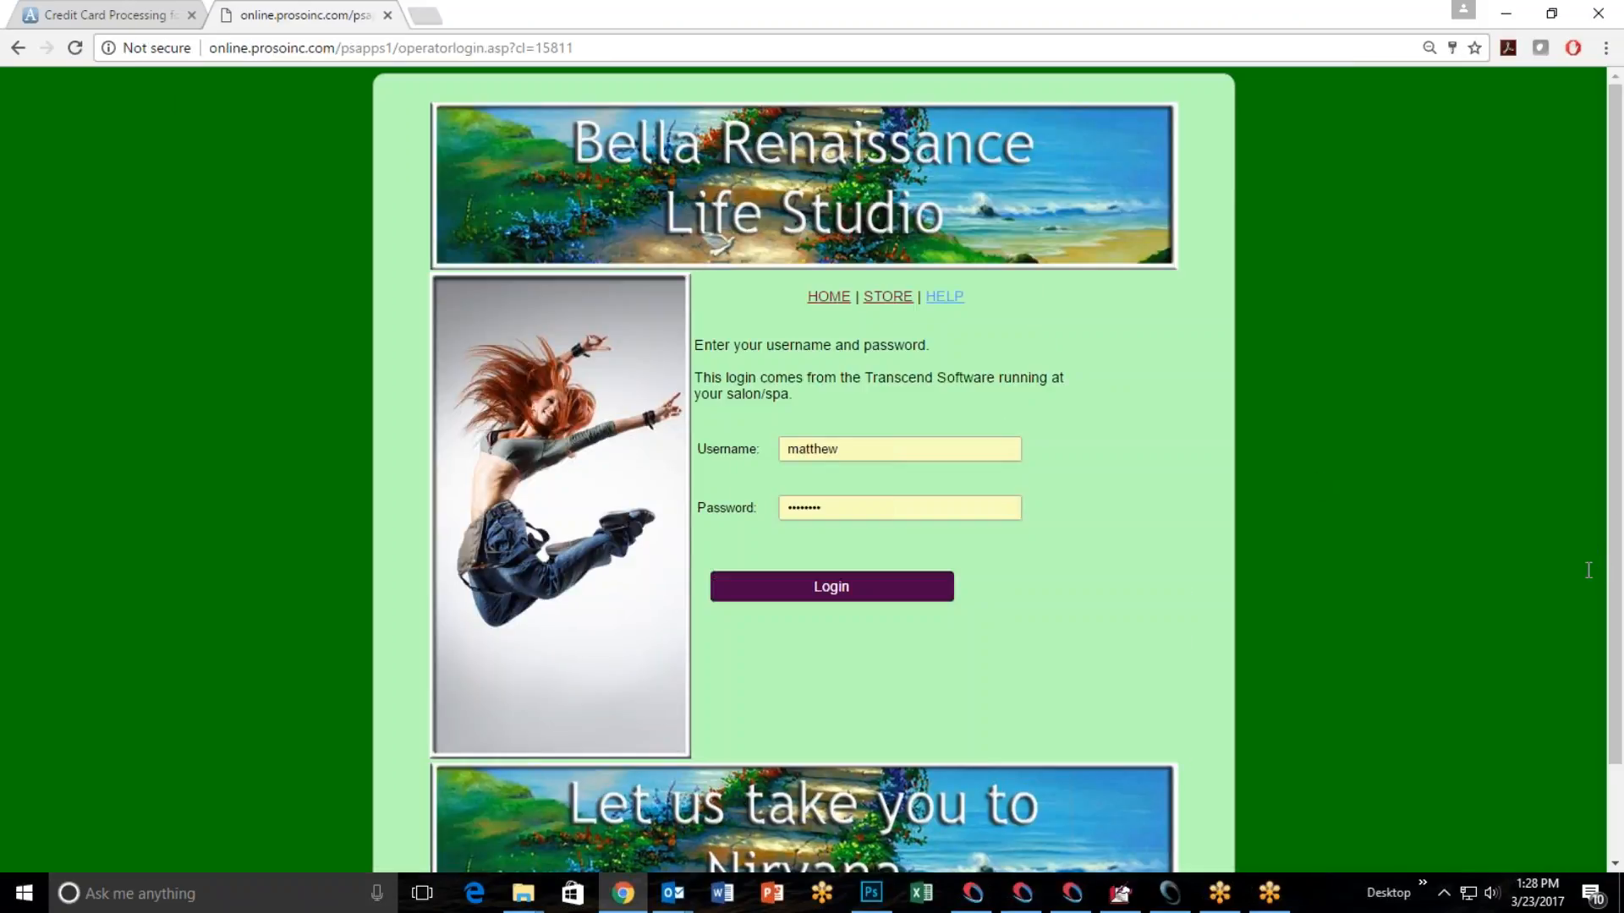
{"action": "left_click", "coordinate": [1614, 513]}
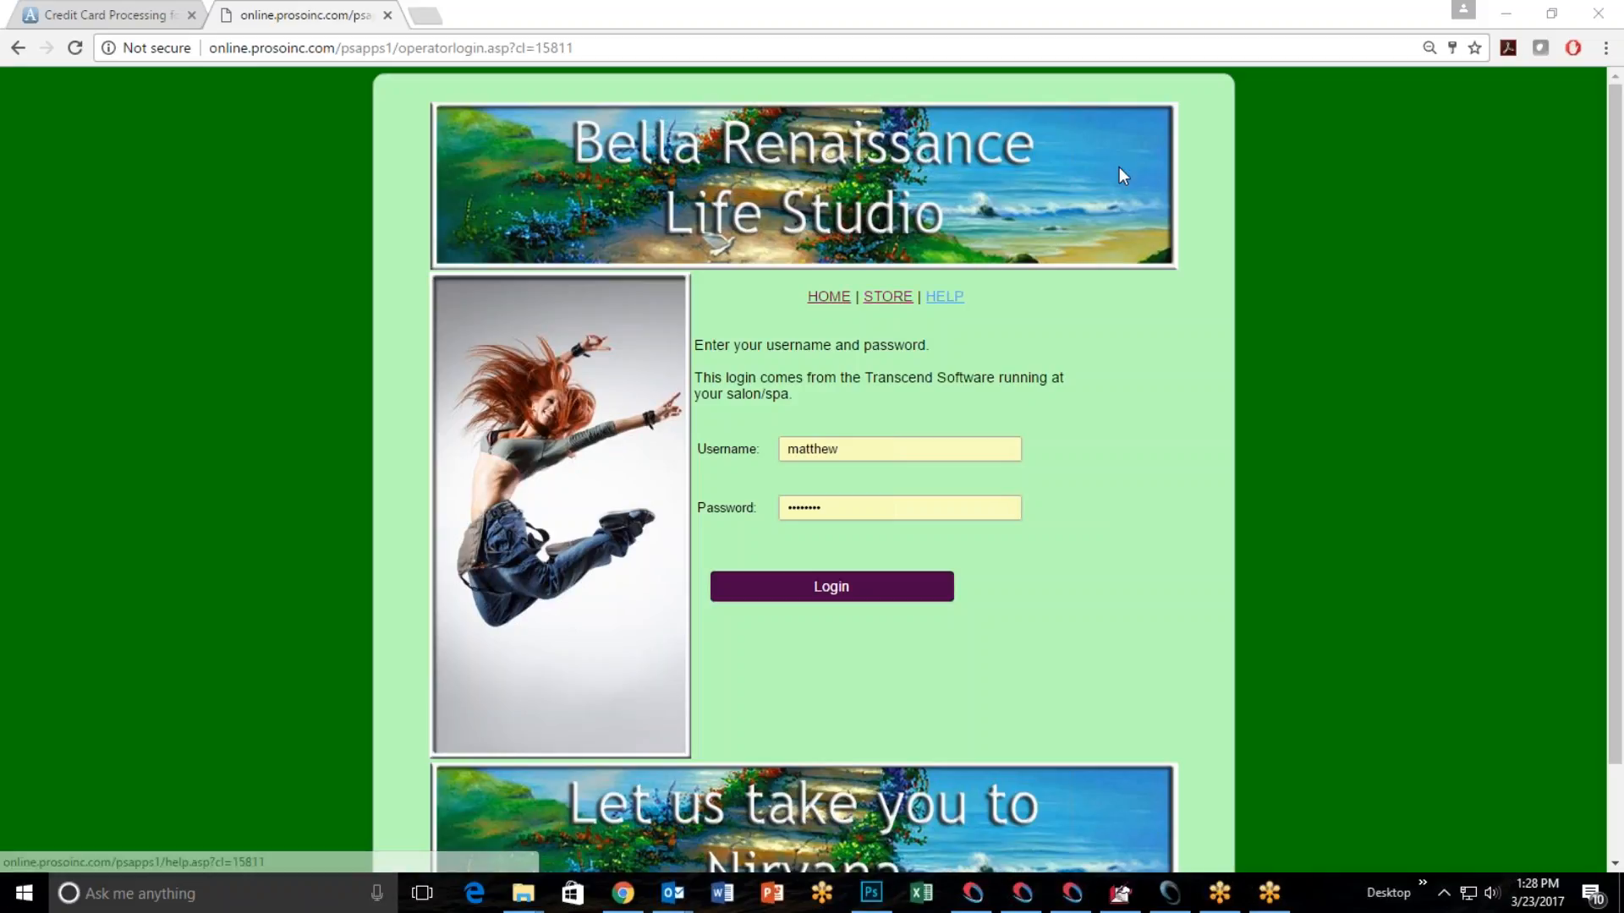
Switch to the salon software's online store setup and review the API Login and API Transaction KEY fields.
{"action": "left_click", "coordinate": [1505, 13]}
{"action": "left_click", "coordinate": [1147, 149]}
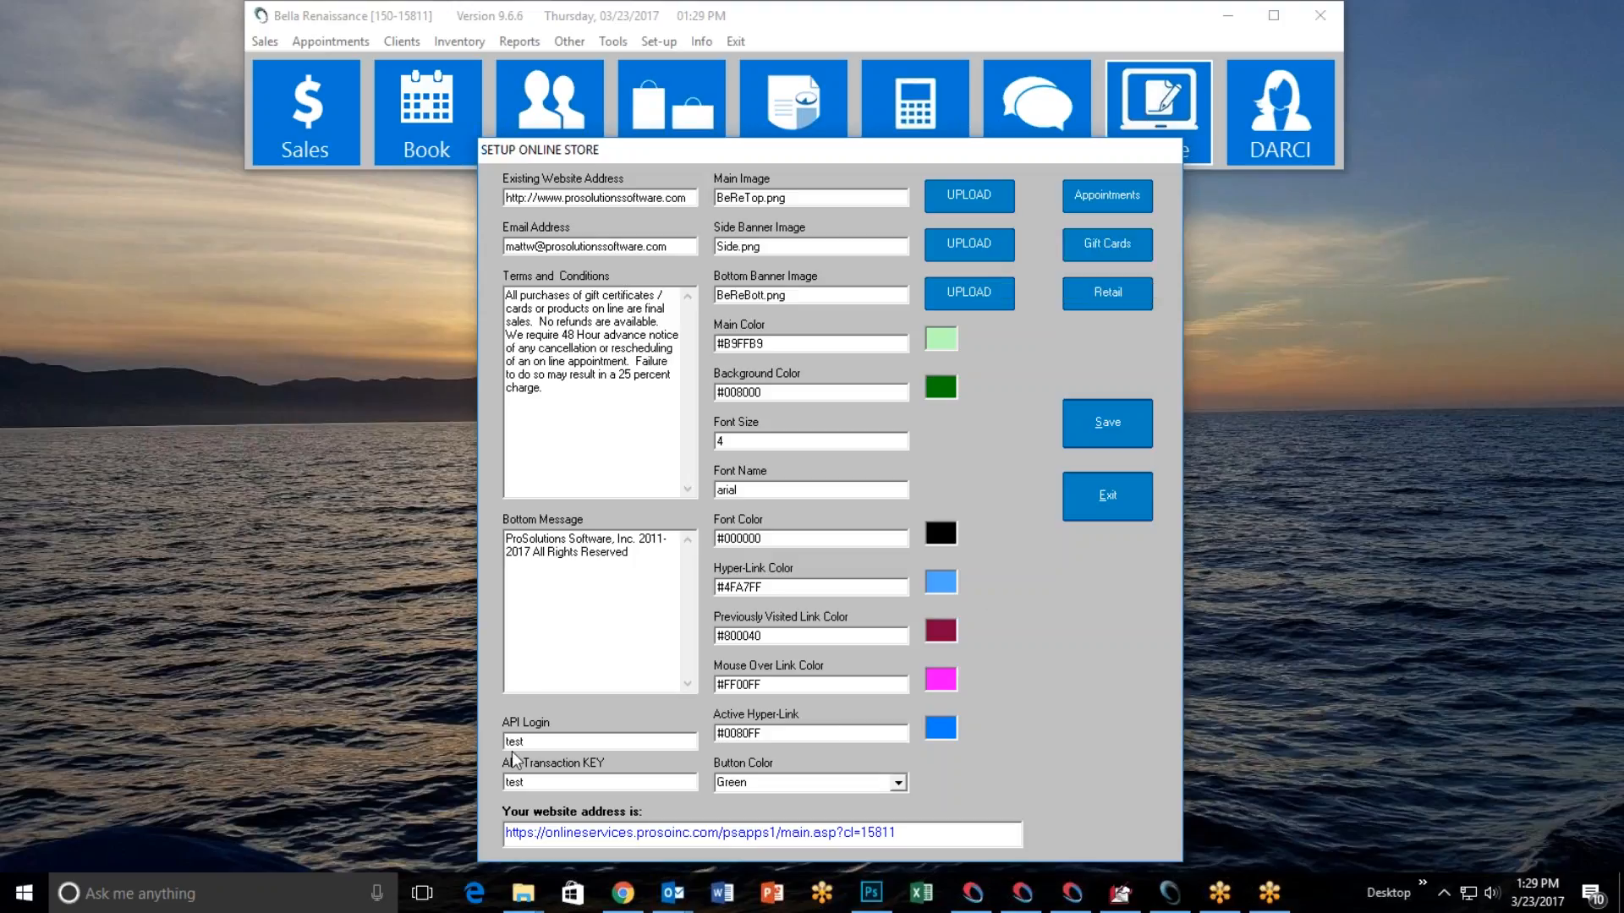
{"action": "mouse_move", "coordinate": [541, 743]}
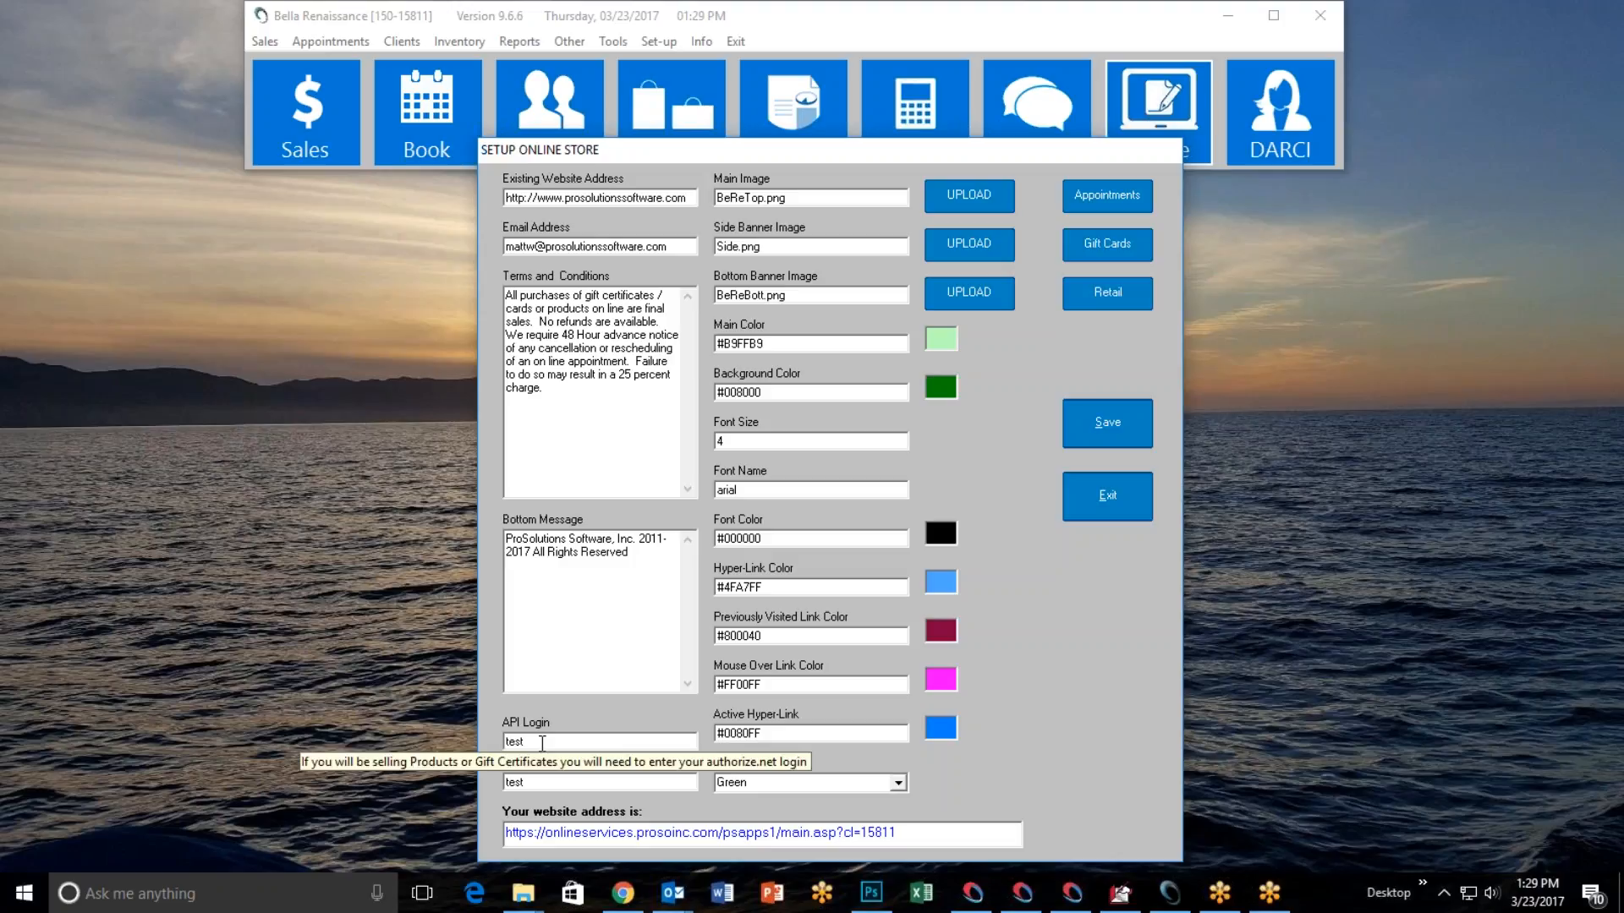
{"action": "mouse_move", "coordinate": [546, 782]}
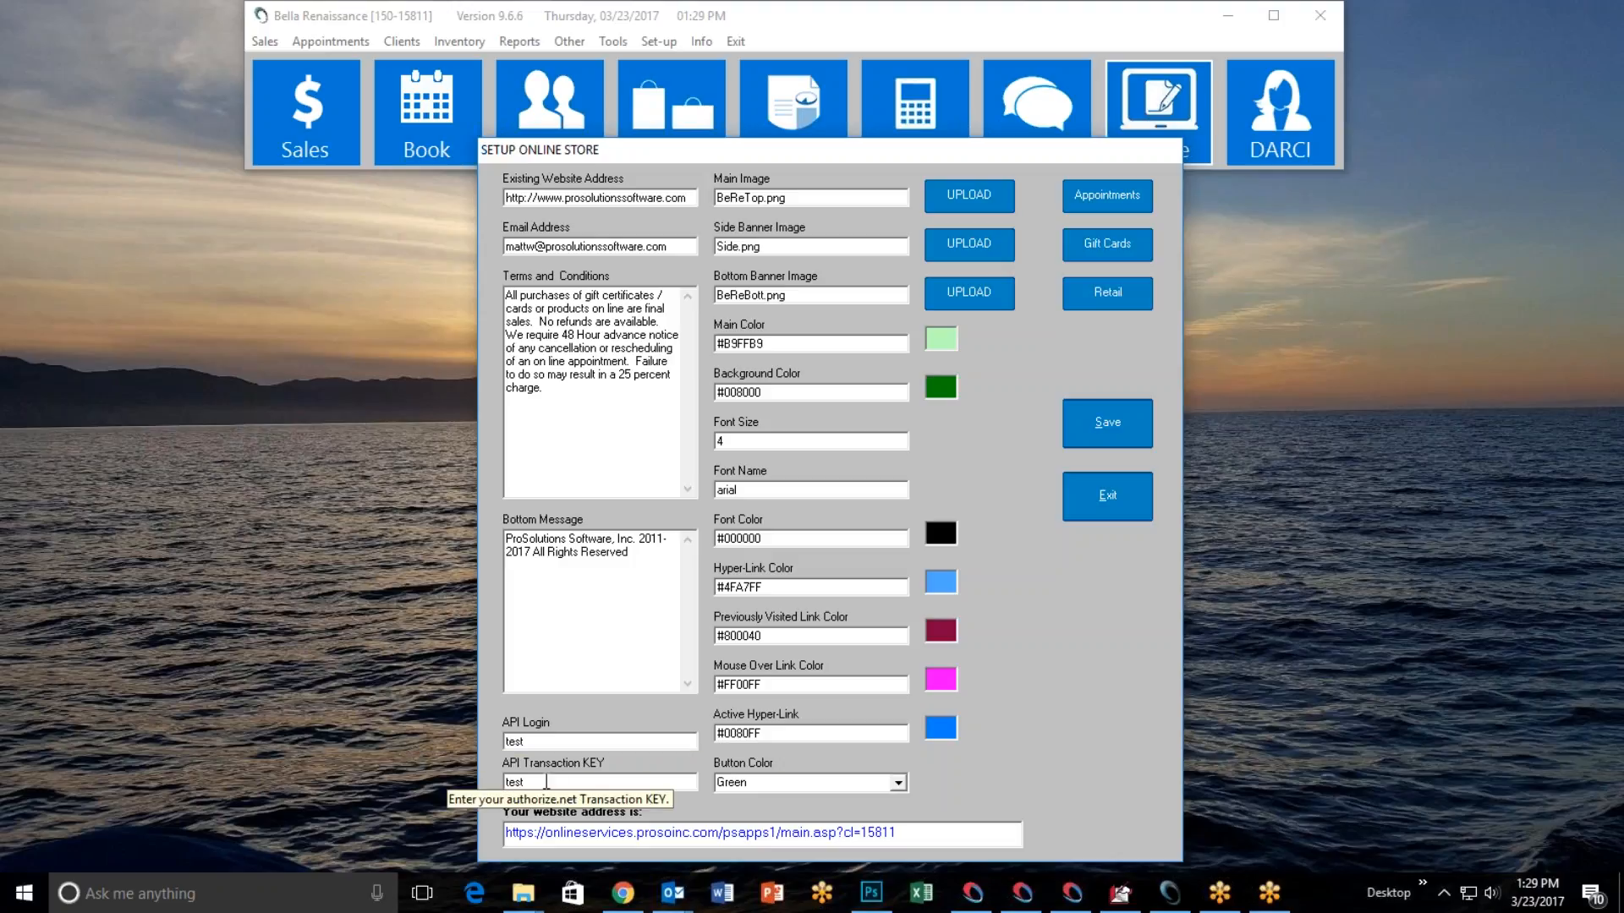
Open the online store from its website address in the setup, and go to the recipient's first name on the gift certificate form.
{"action": "left_click", "coordinate": [659, 833]}
{"action": "left_click", "coordinate": [888, 297]}
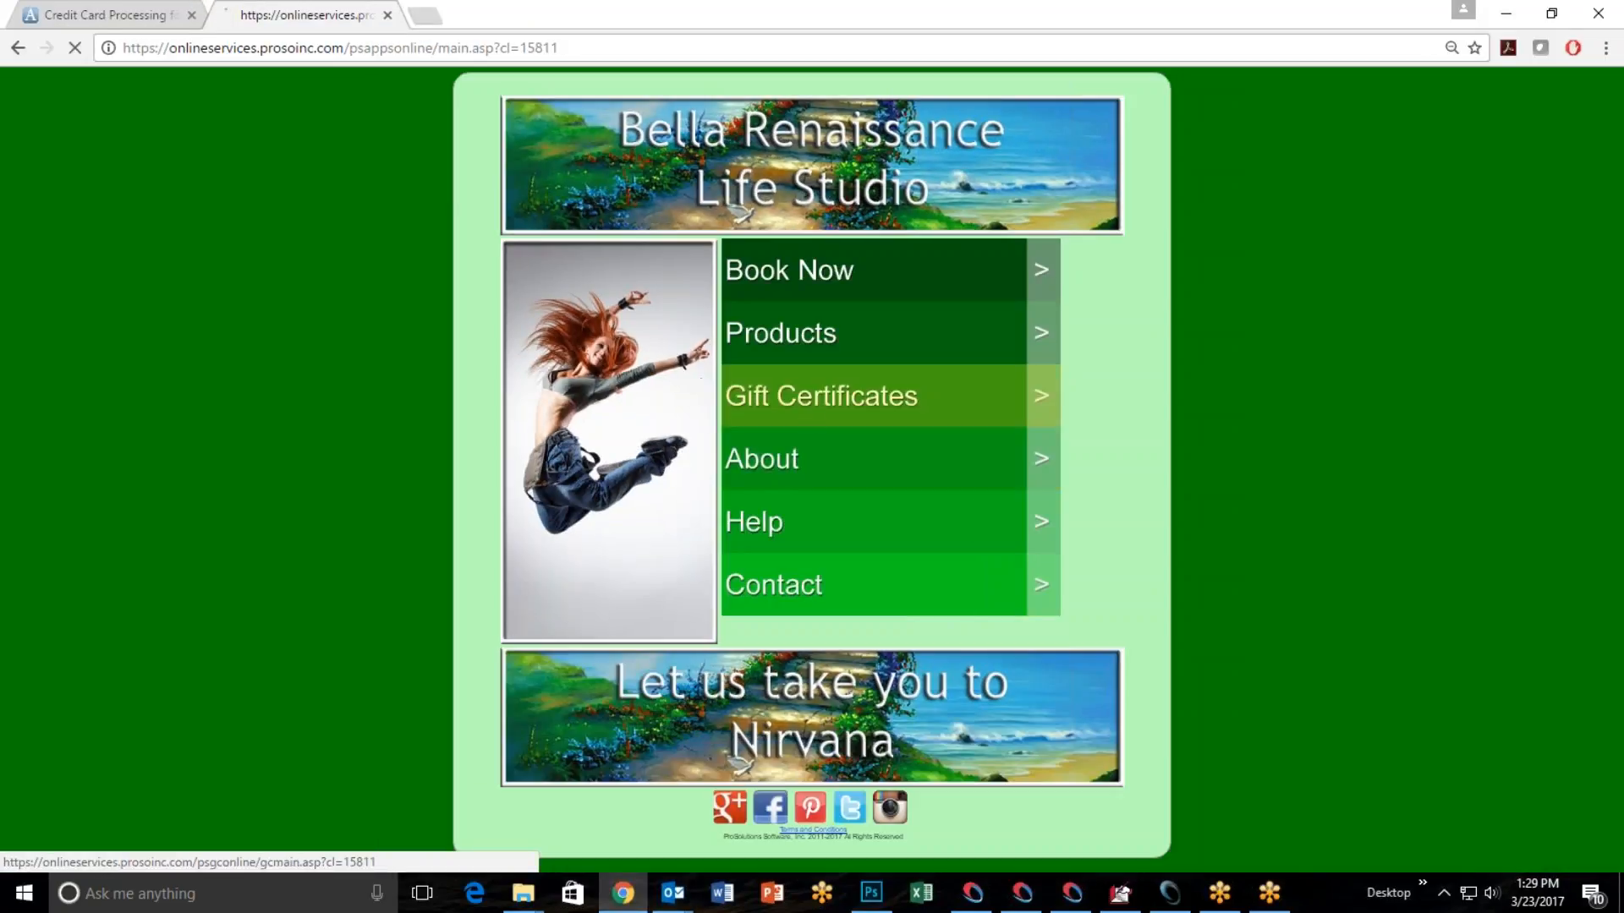
{"action": "left_click", "coordinate": [814, 411]}
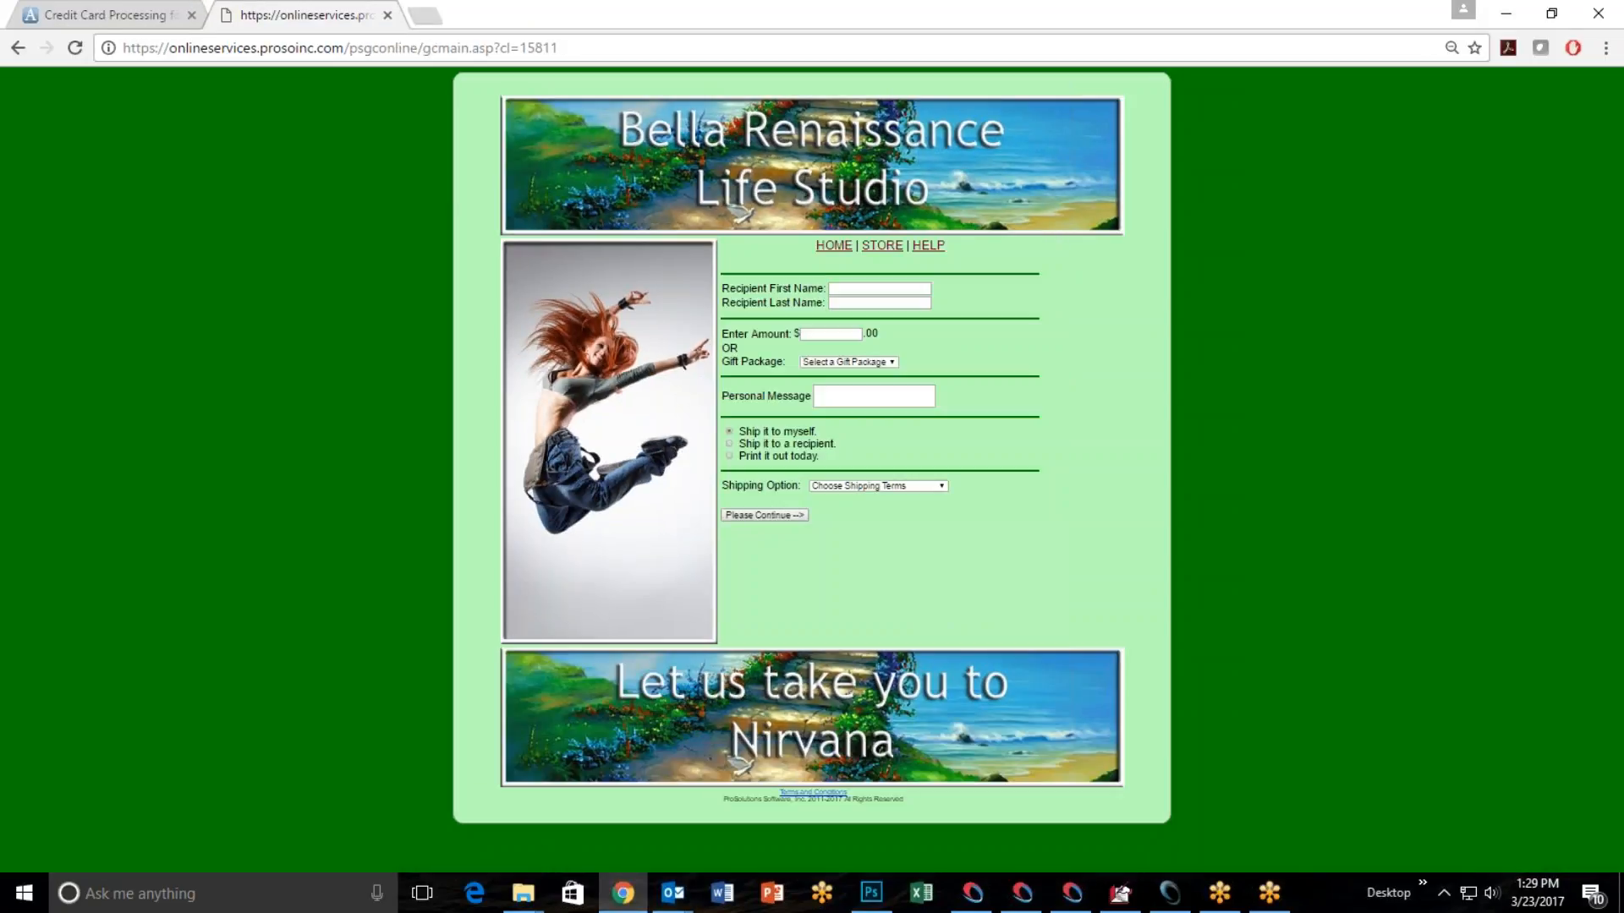
{"action": "key", "text": "ctrl+plus"}
{"action": "key", "text": "ctrl+plus"}
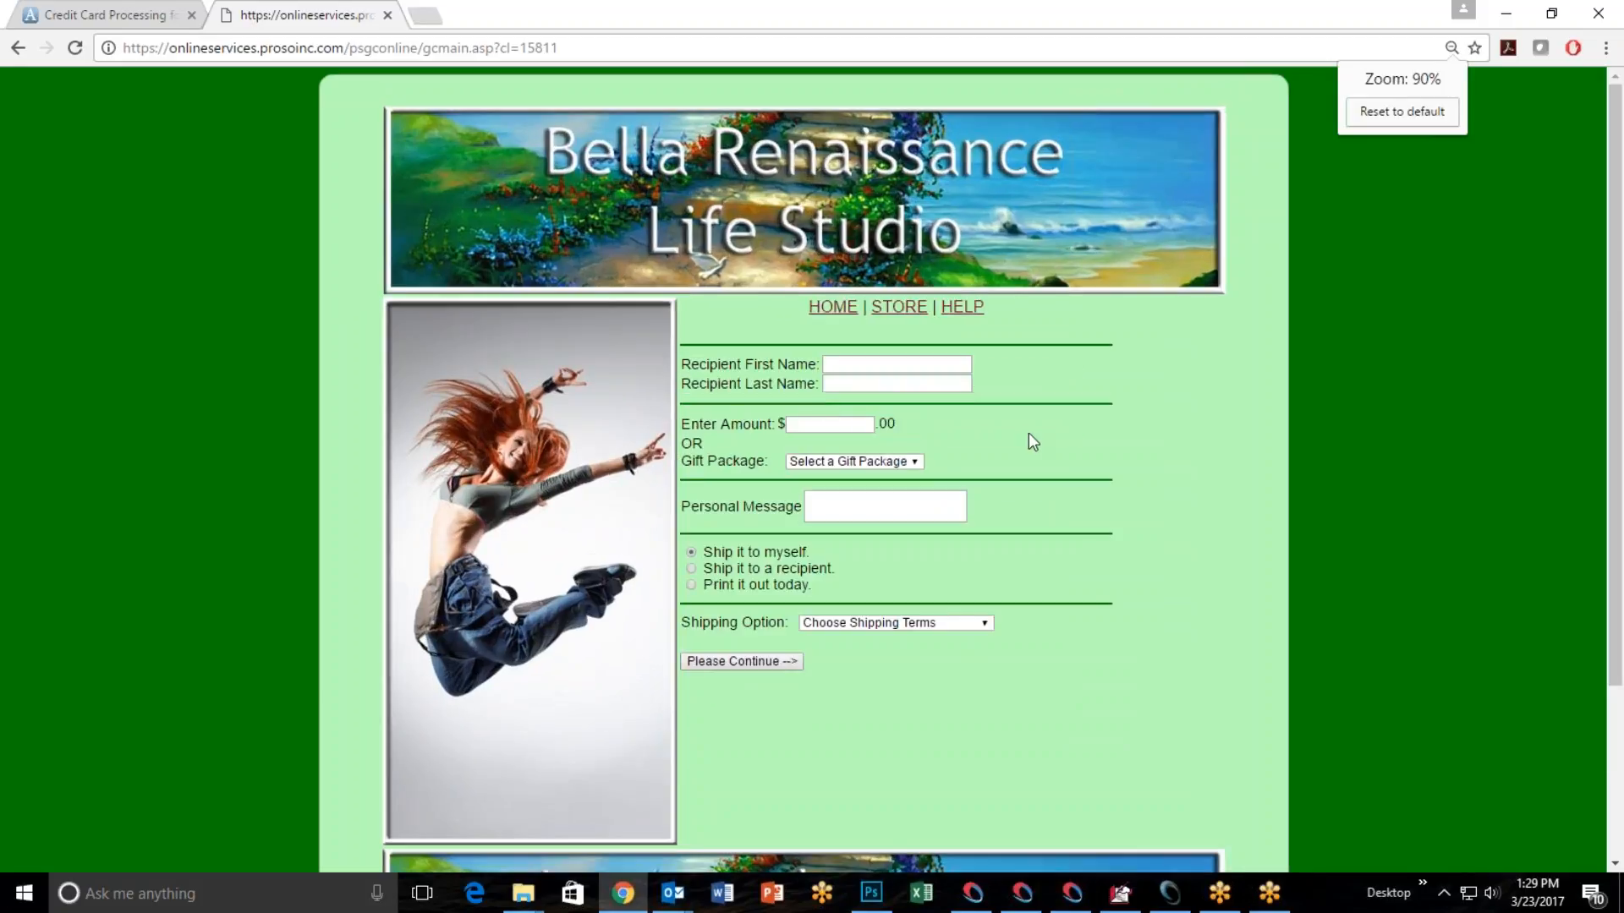
{"action": "left_click", "coordinate": [838, 364]}
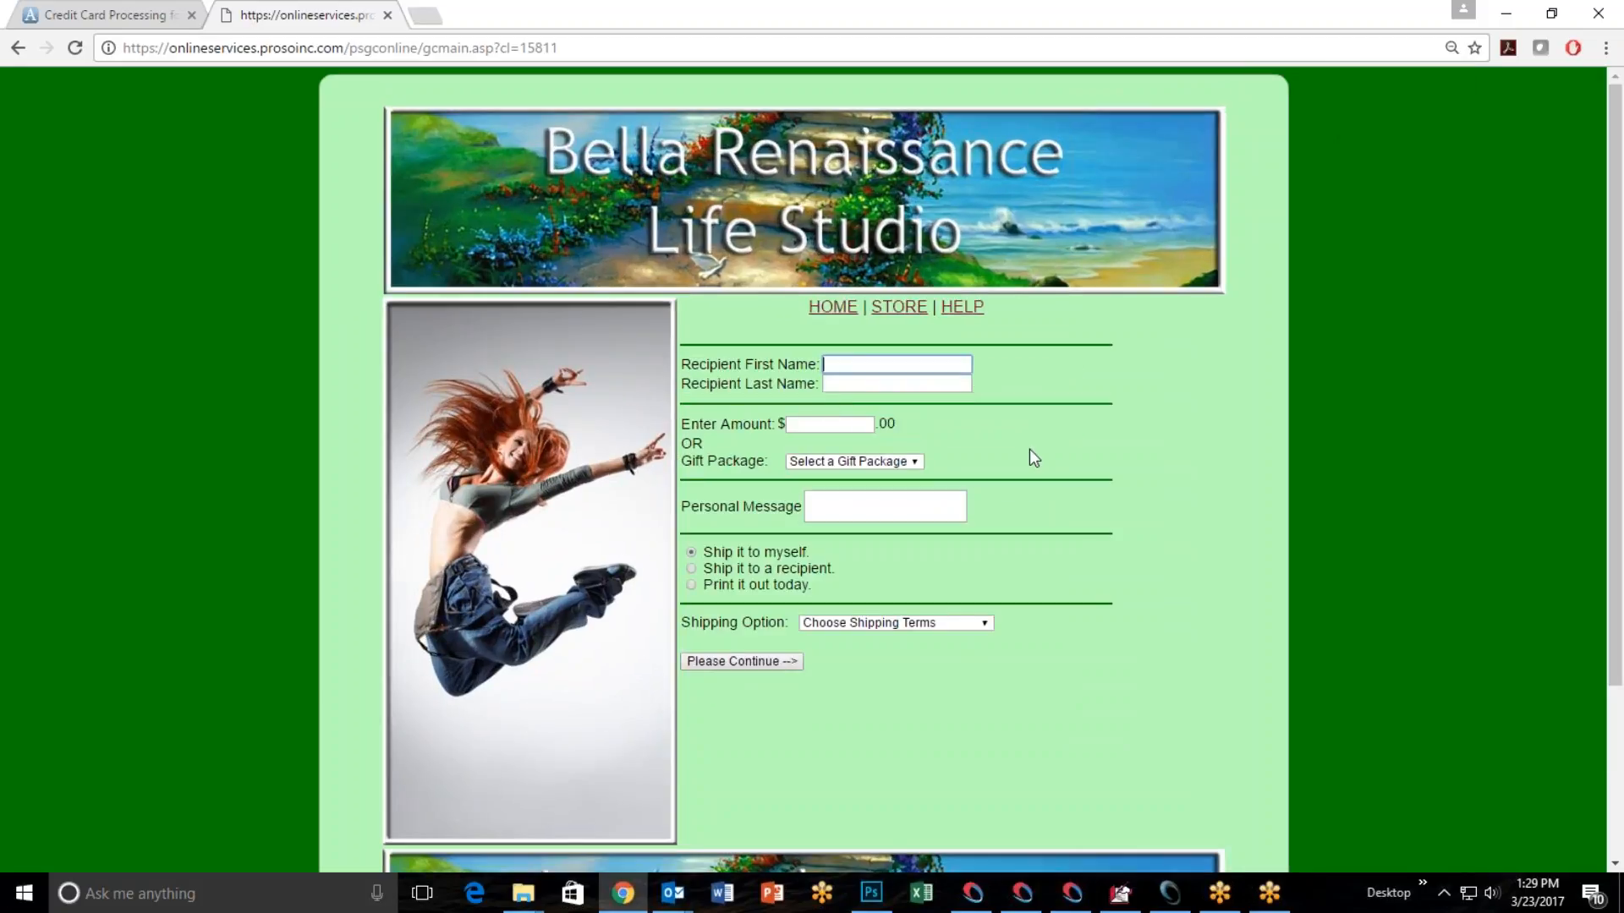
Enter the gift certificate recipient's first and last name and set the amount to $100.
{"action": "key", "text": "Tab"}
{"action": "key", "text": "Tab"}
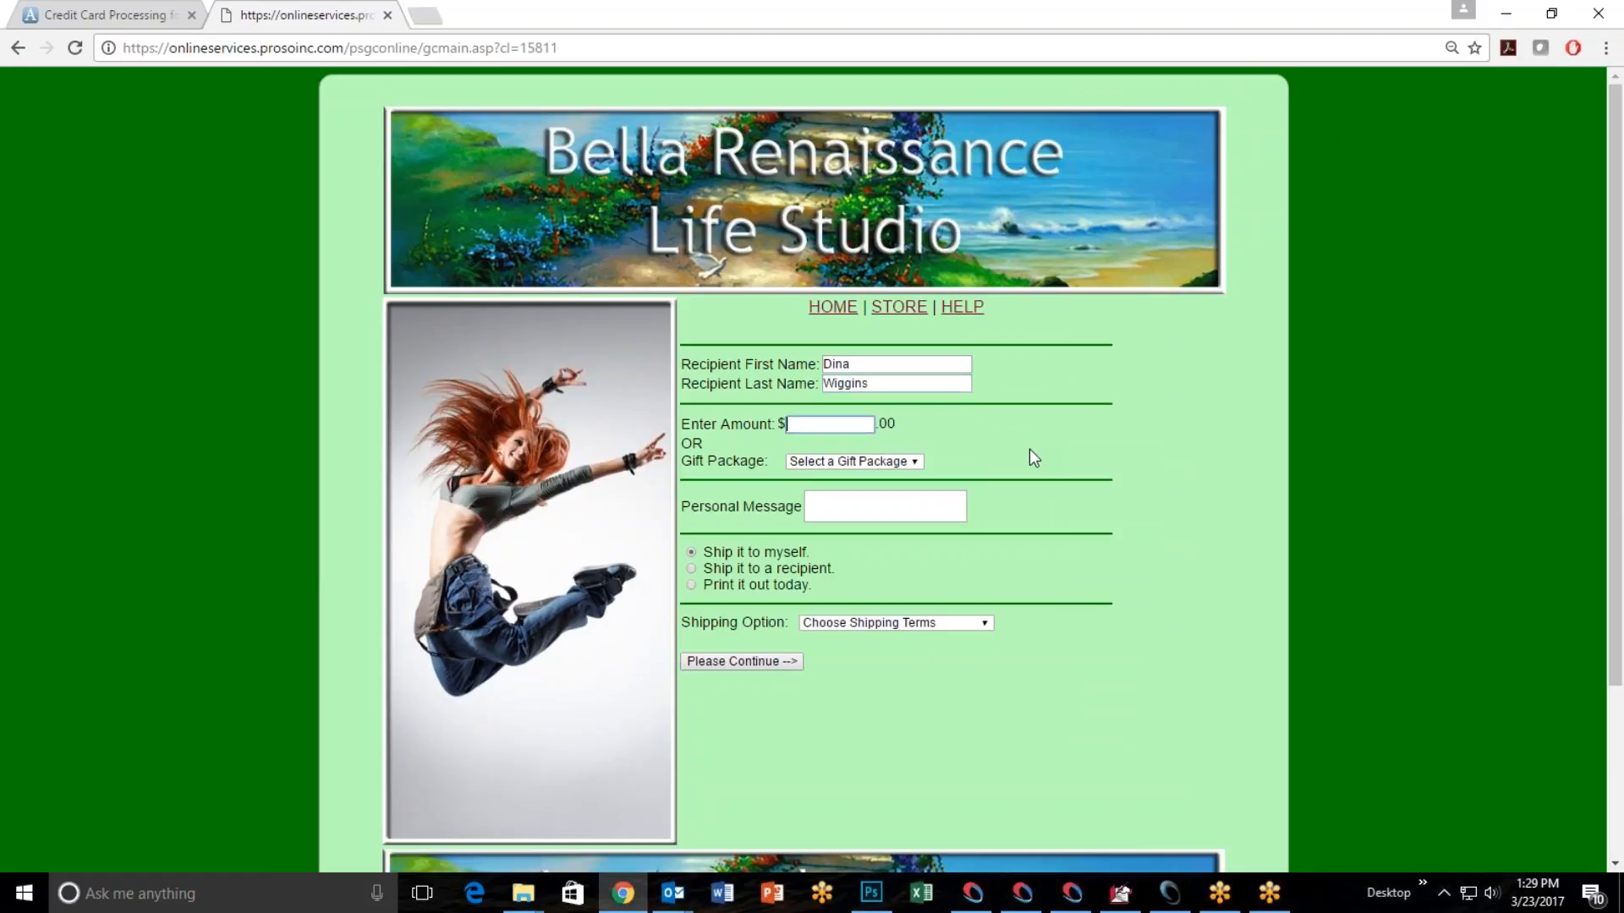
{"action": "type", "text": "100"}
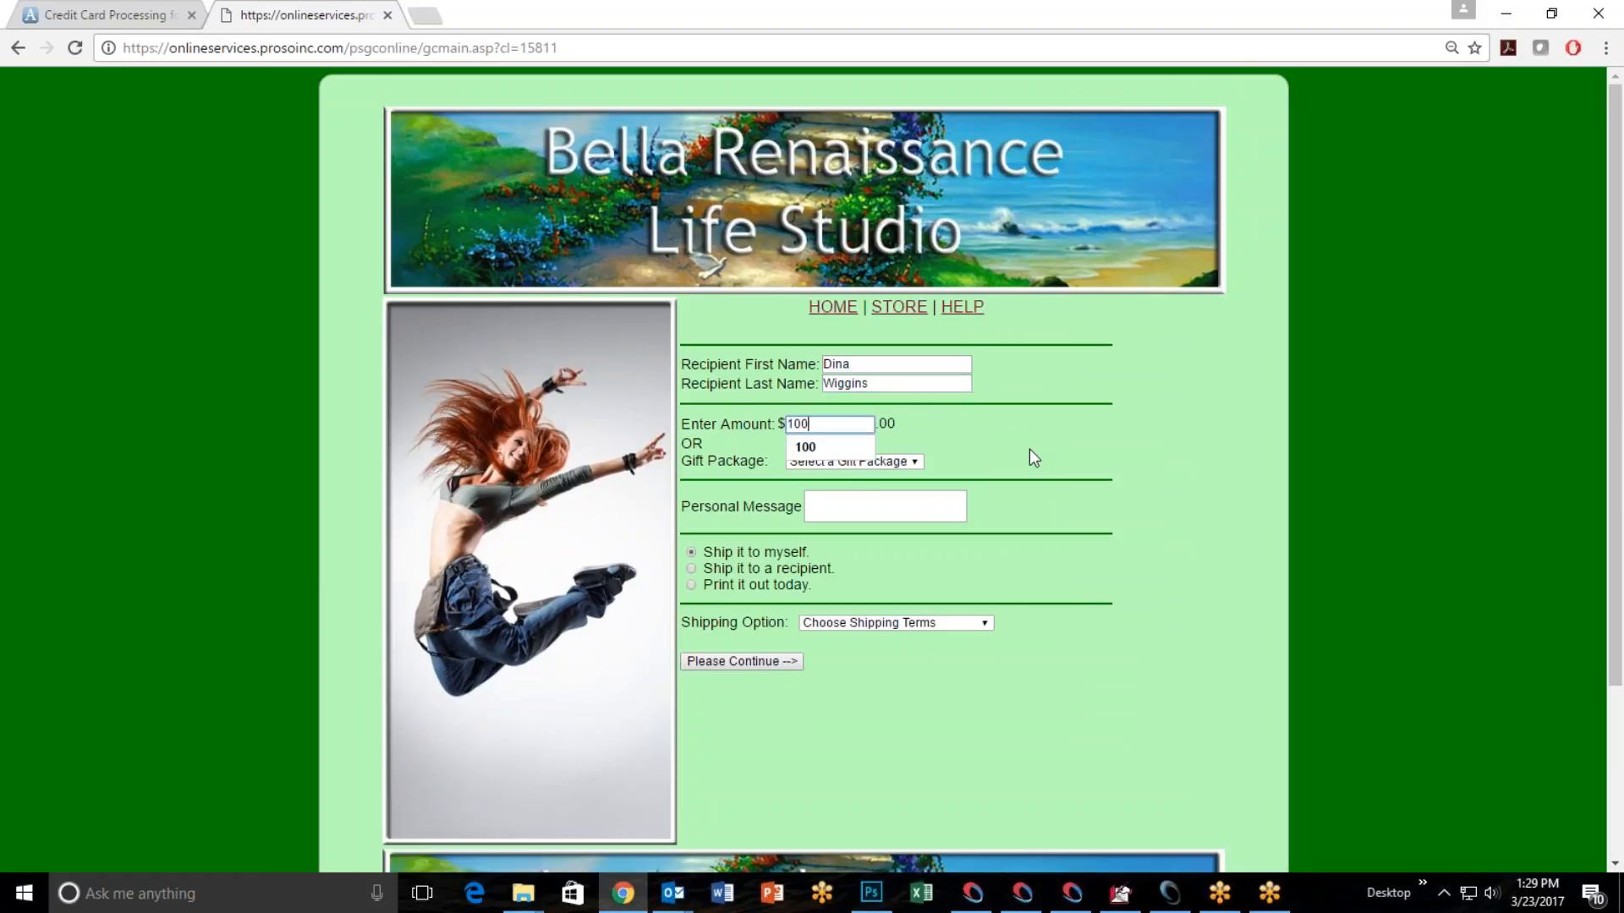
{"action": "key", "text": "Tab"}
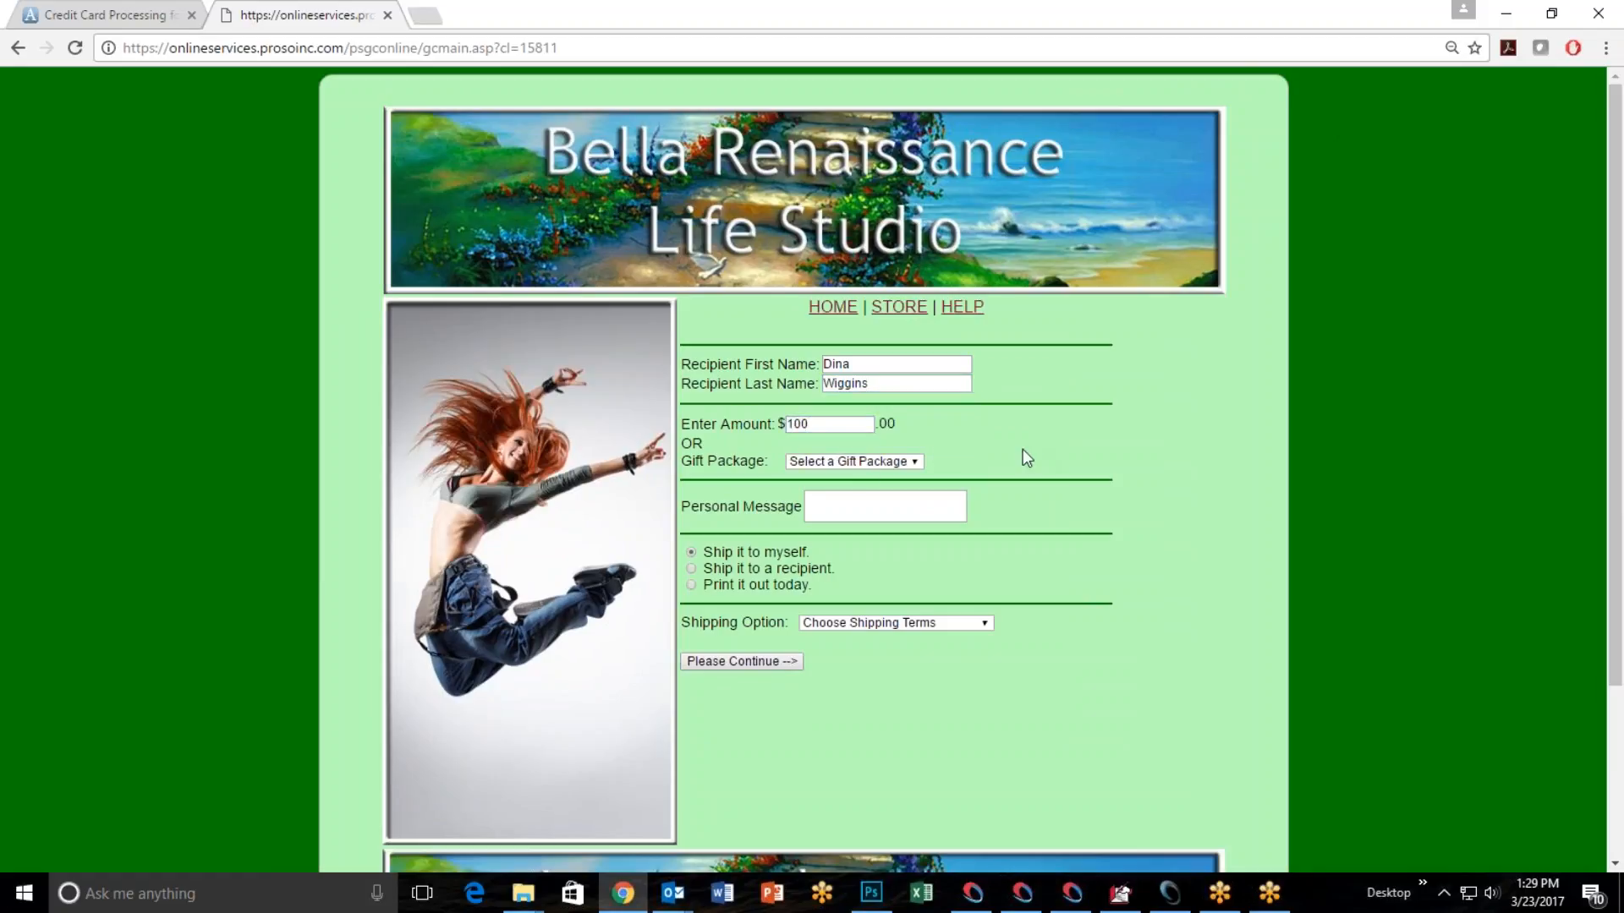
Check the gift package choices and write the personal message "congratulations on being married to me!".
{"action": "left_click", "coordinate": [921, 465]}
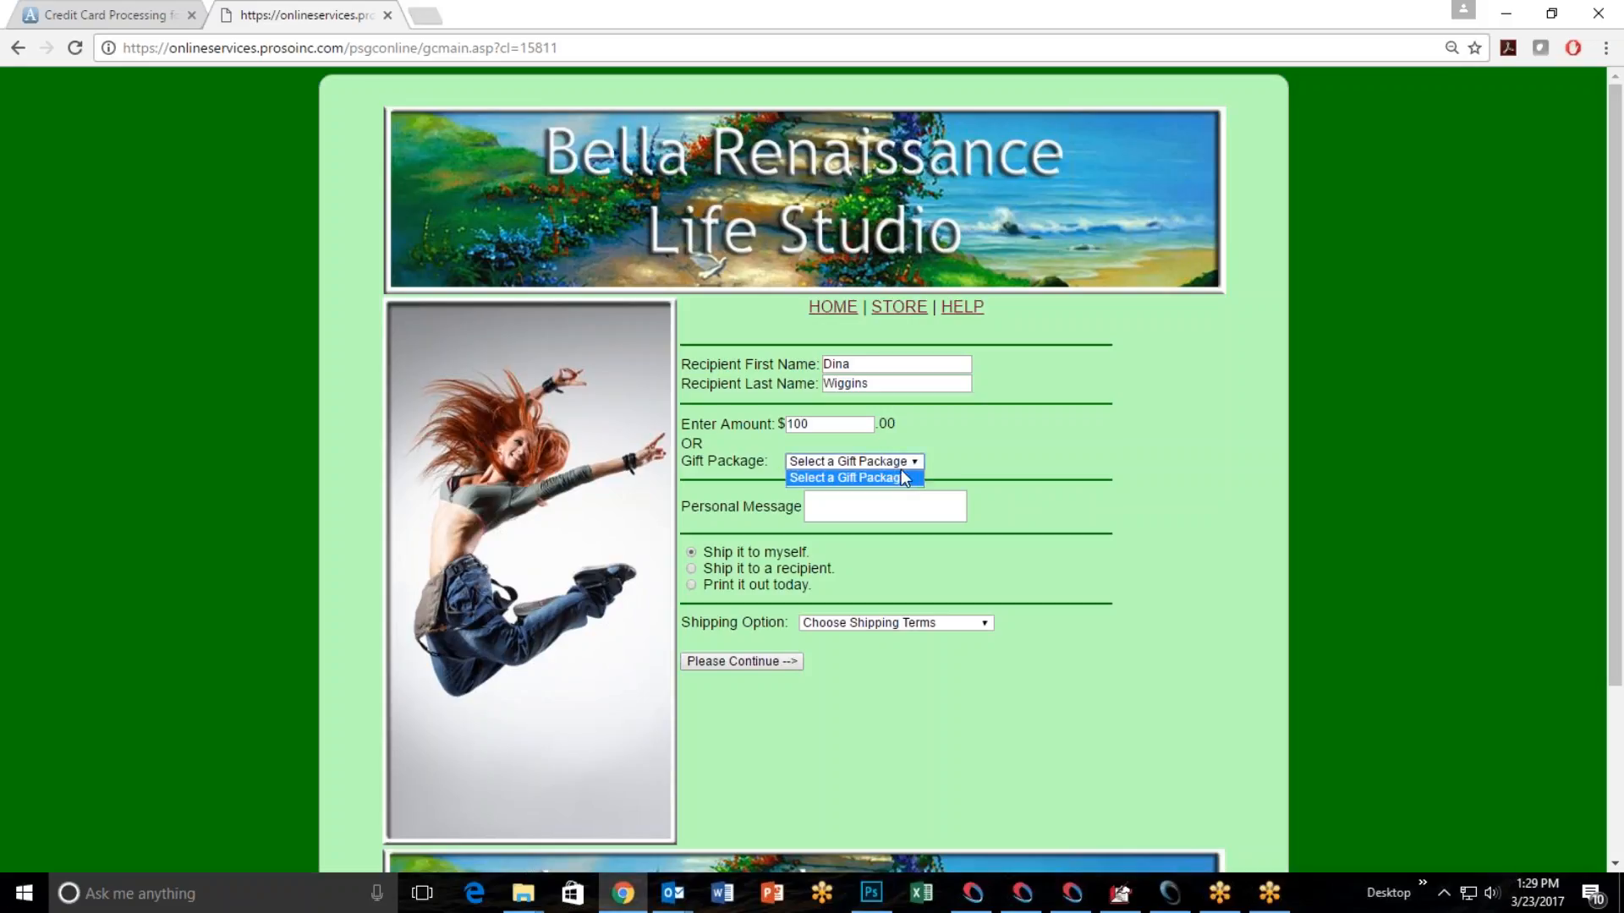
{"action": "left_click", "coordinate": [906, 478]}
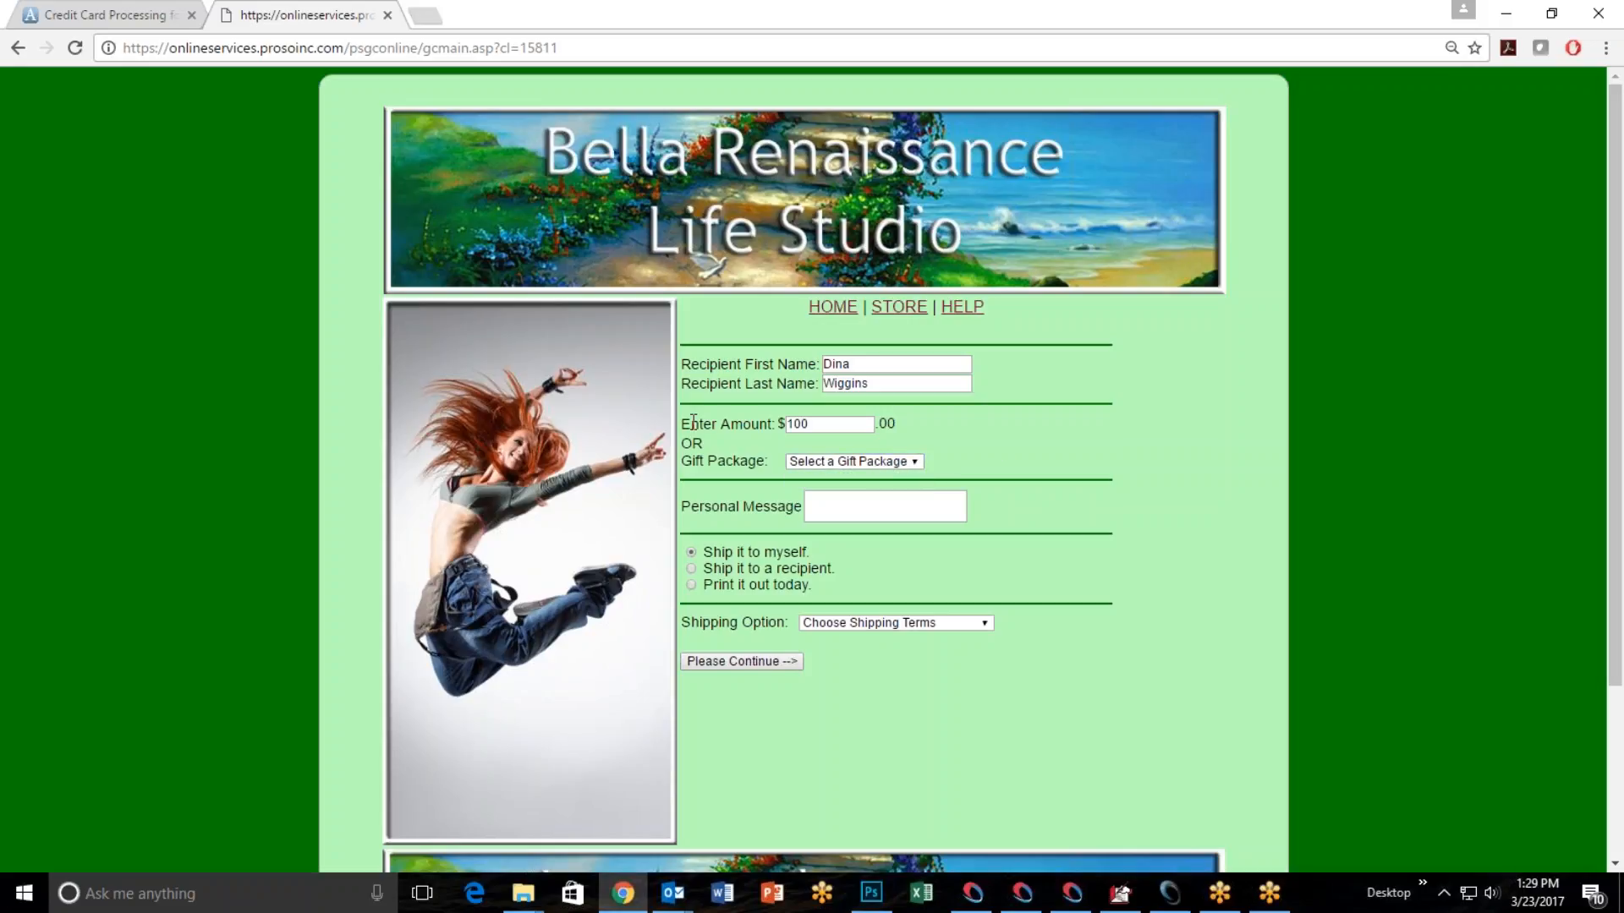
{"action": "left_click", "coordinate": [917, 465]}
{"action": "left_click", "coordinate": [929, 464]}
{"action": "left_click", "coordinate": [841, 507]}
{"action": "type", "text": "congratua"}
{"action": "key", "text": "BackSpace"}
{"action": "type", "text": "lations on being married to me!"}
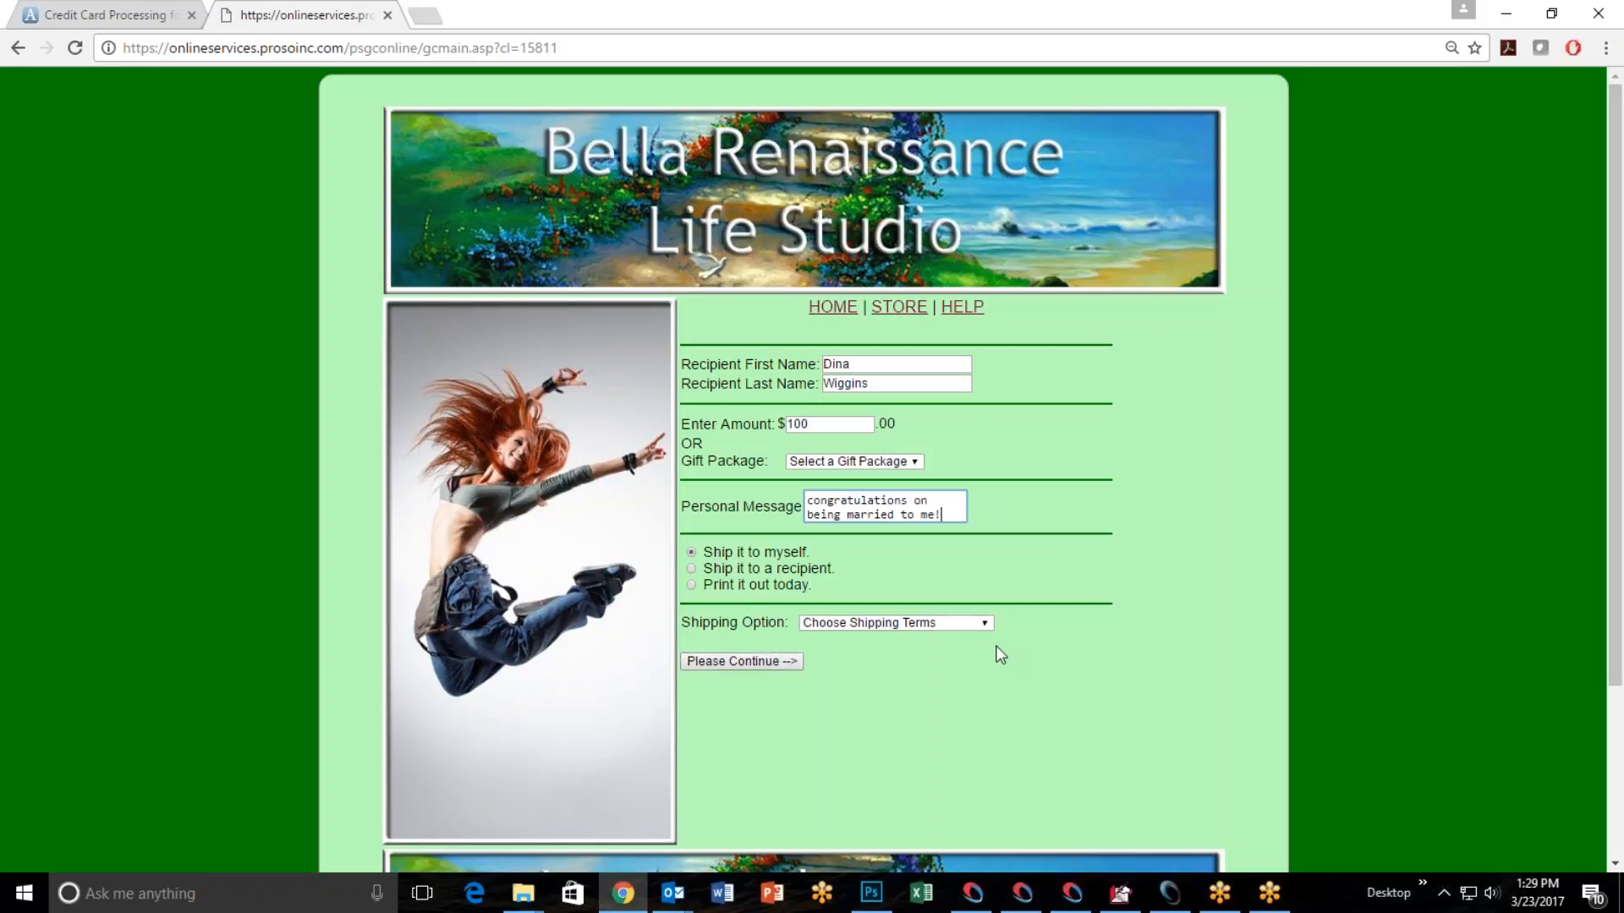
Choose the "Paper Emailed - $0.00" shipping option and proceed through the shopping cart to the billing page.
{"action": "left_click", "coordinate": [984, 623]}
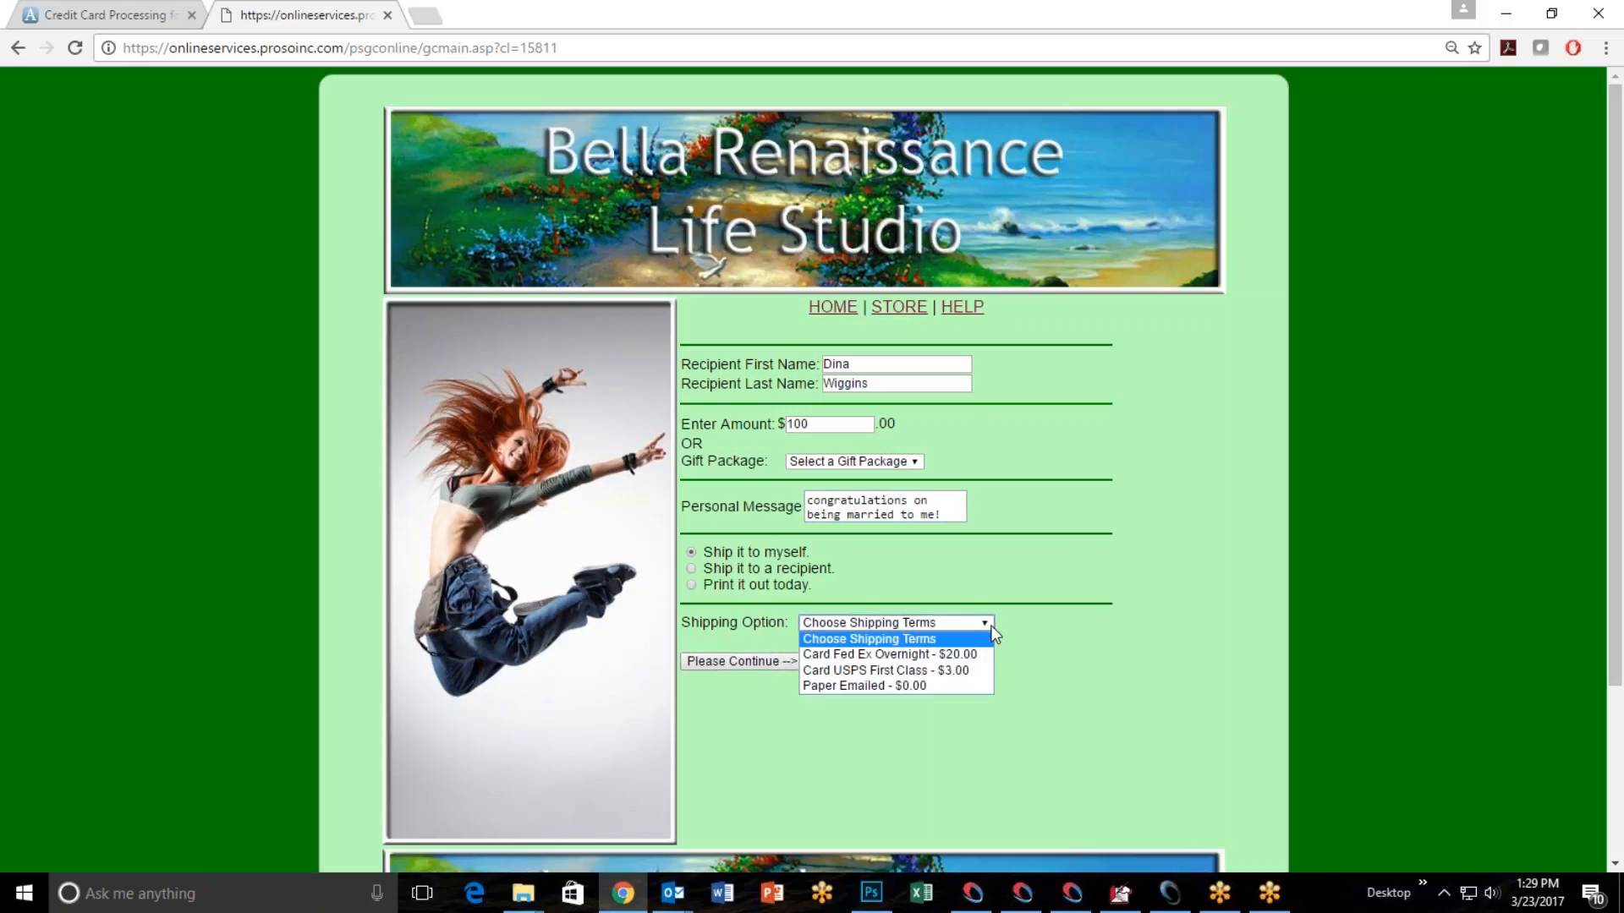
{"action": "left_click", "coordinate": [917, 685]}
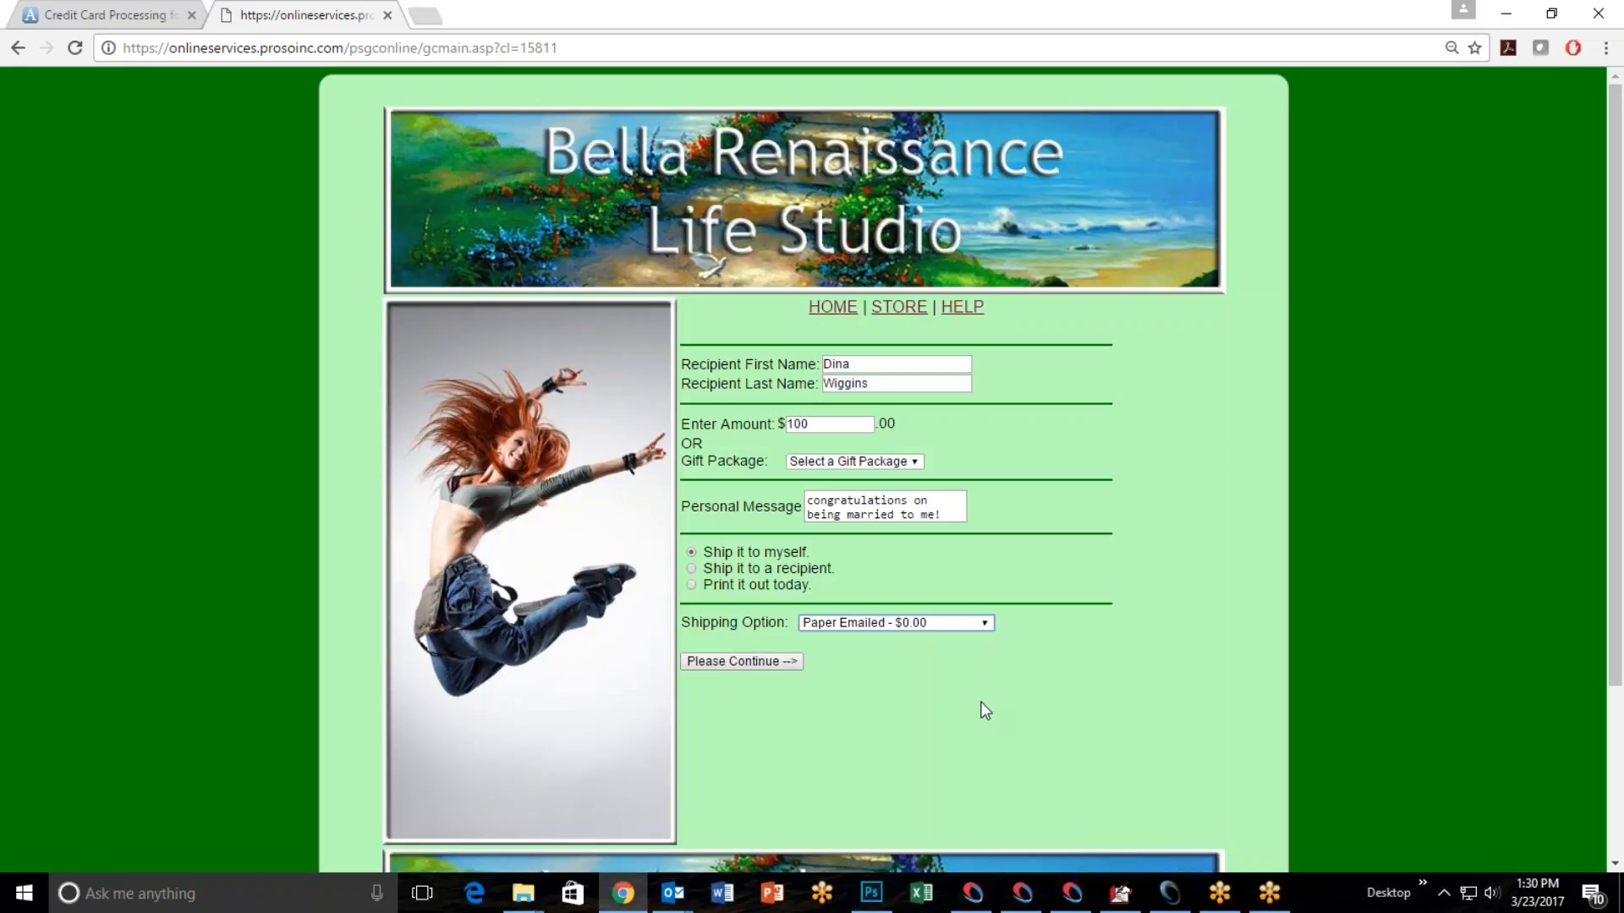
{"action": "left_click", "coordinate": [757, 663]}
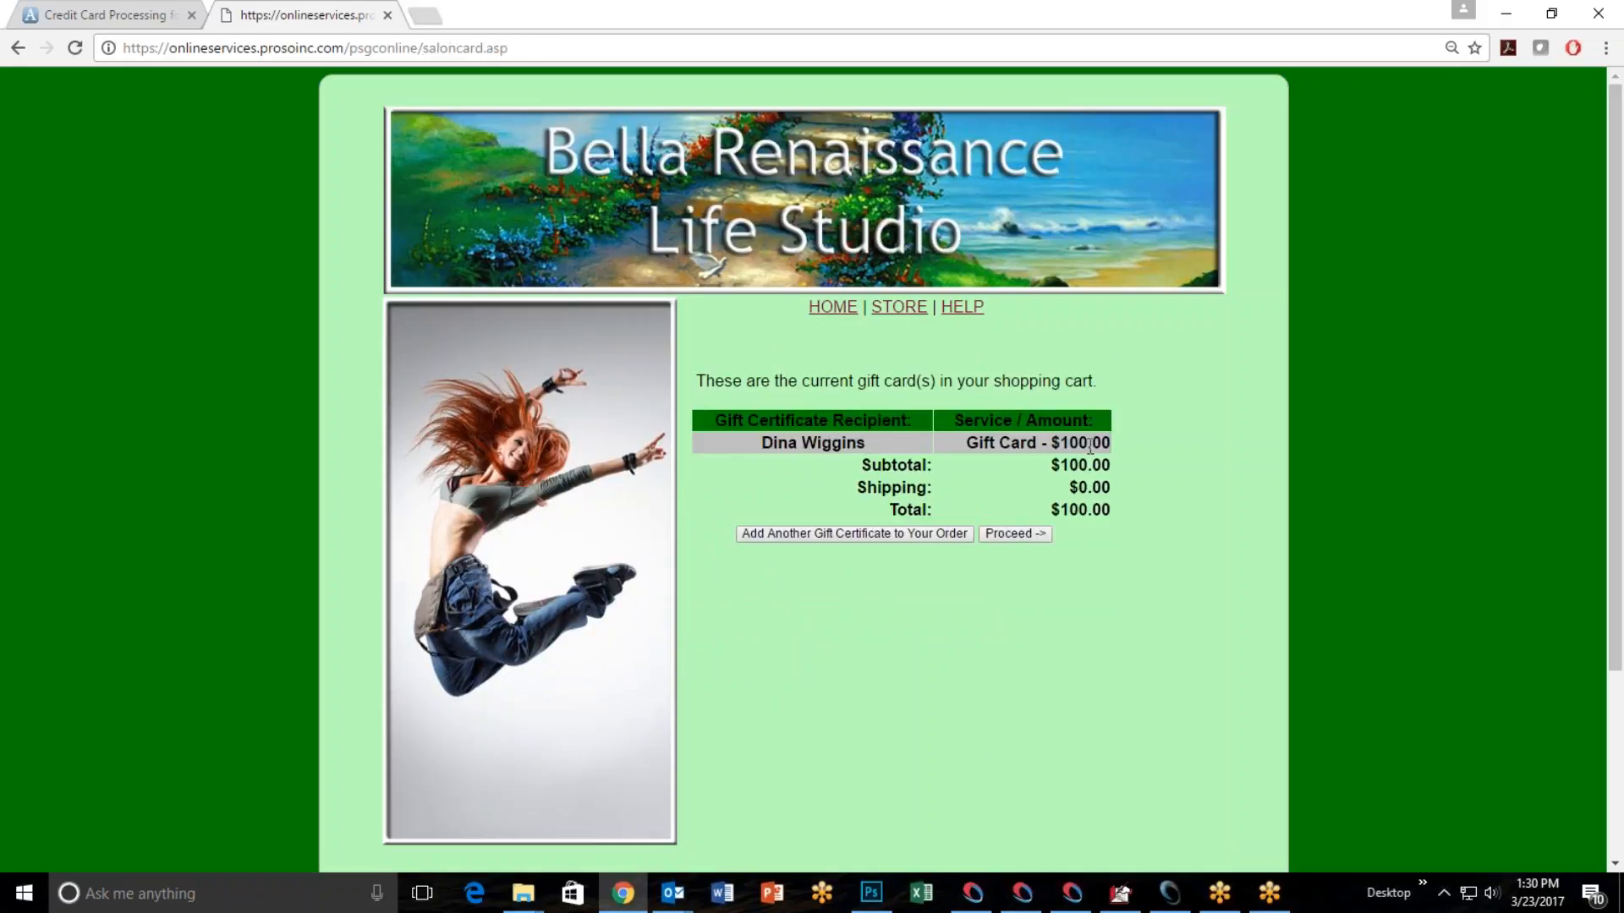
{"action": "left_click", "coordinate": [1014, 533]}
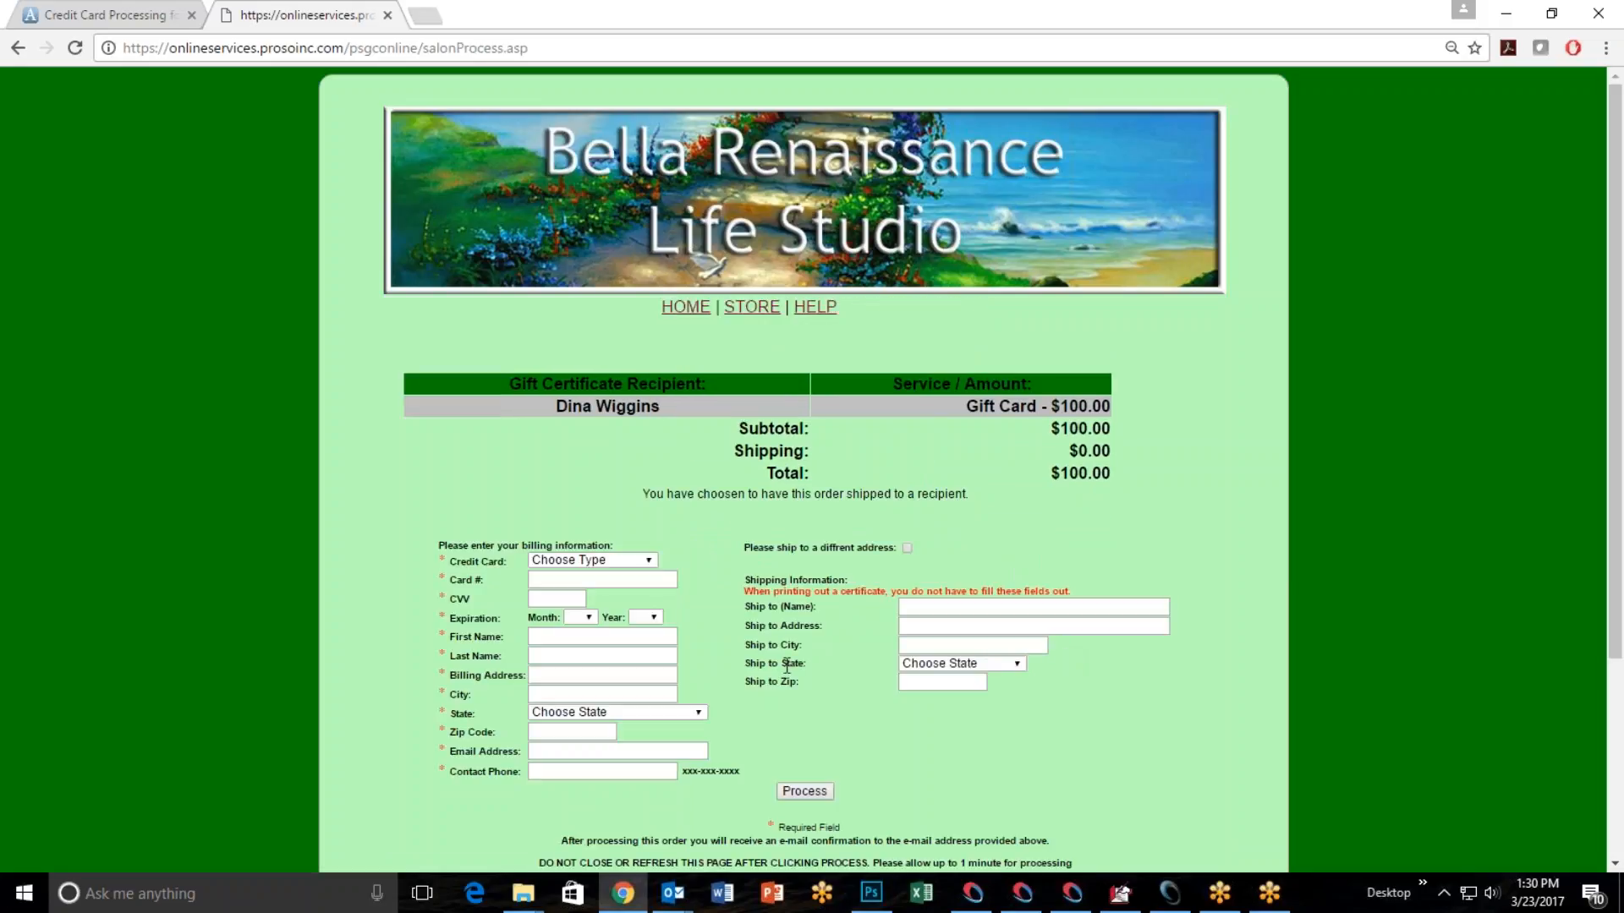
Enlarge the checkout page and review the billing fields, shipping fields and the option to ship to a different address.
{"action": "scroll", "coordinate": [783, 660], "scroll_direction": "down", "scroll_amount": 3}
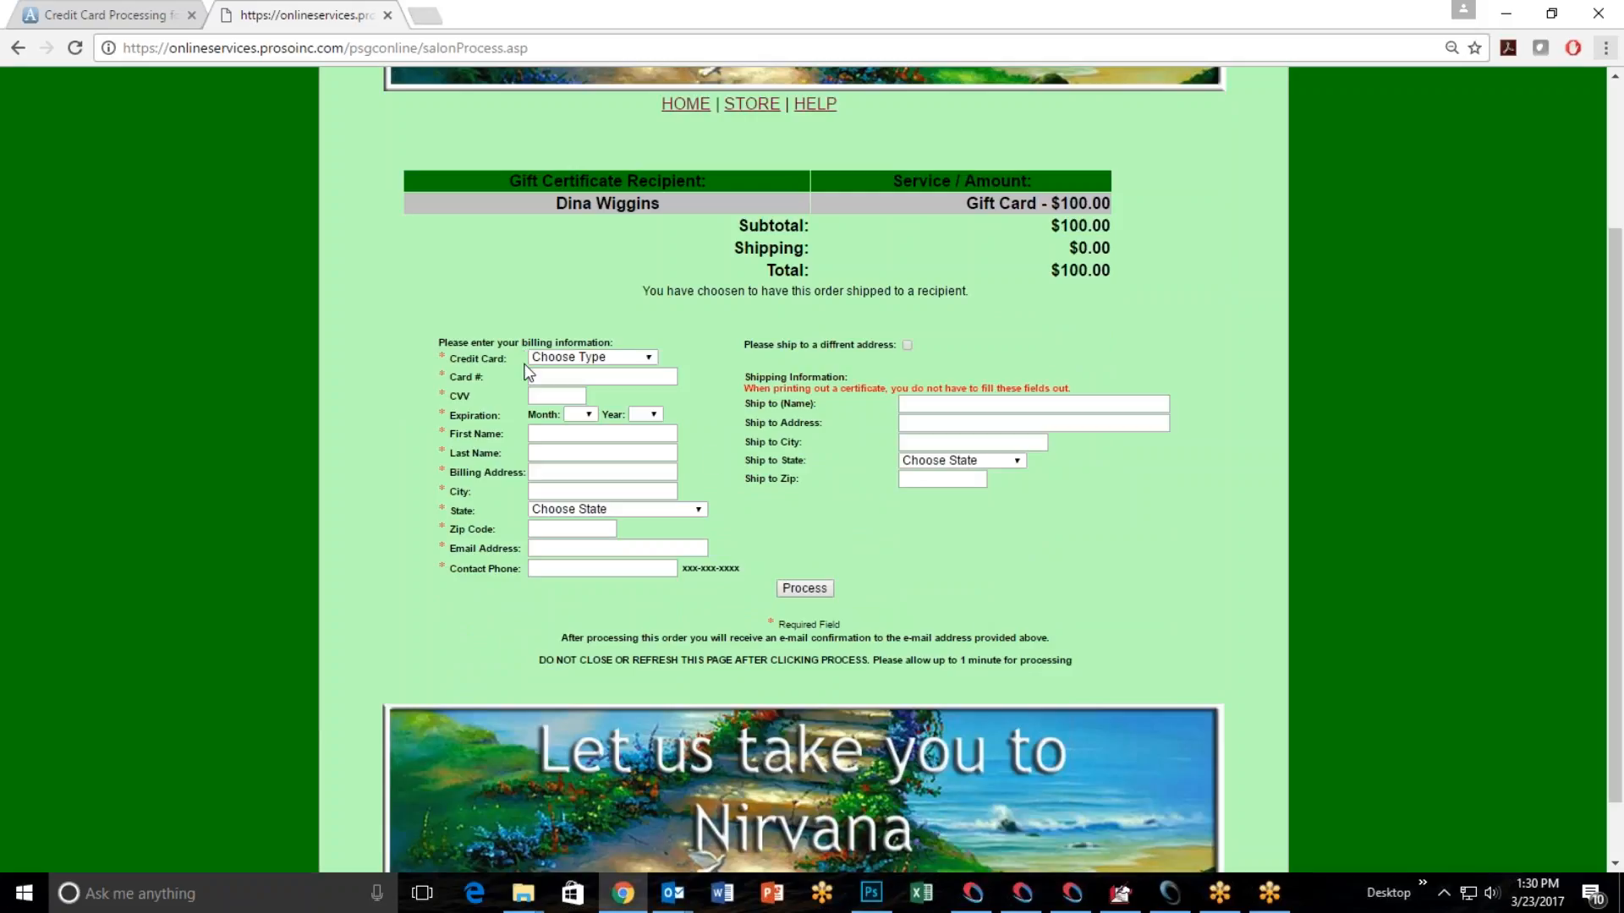
{"action": "key", "text": "ctrl+plus"}
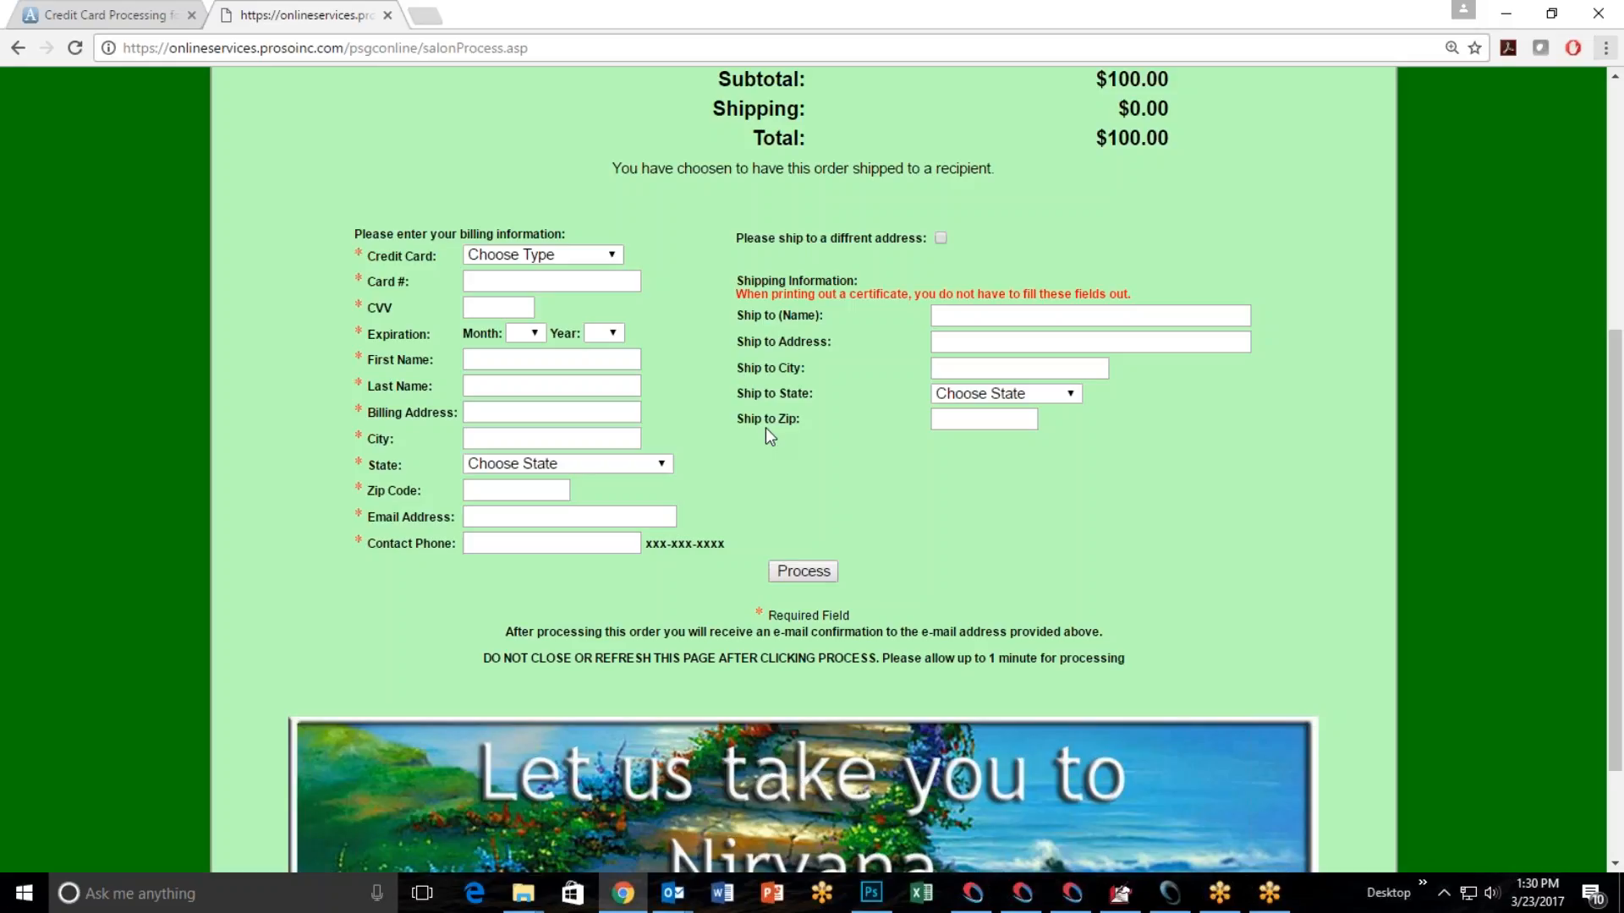
{"action": "left_click", "coordinate": [940, 239]}
Switch back to the salon software, leave the online store setup, and open the sales screen.
{"action": "left_click", "coordinate": [1506, 14]}
{"action": "left_click", "coordinate": [1113, 505]}
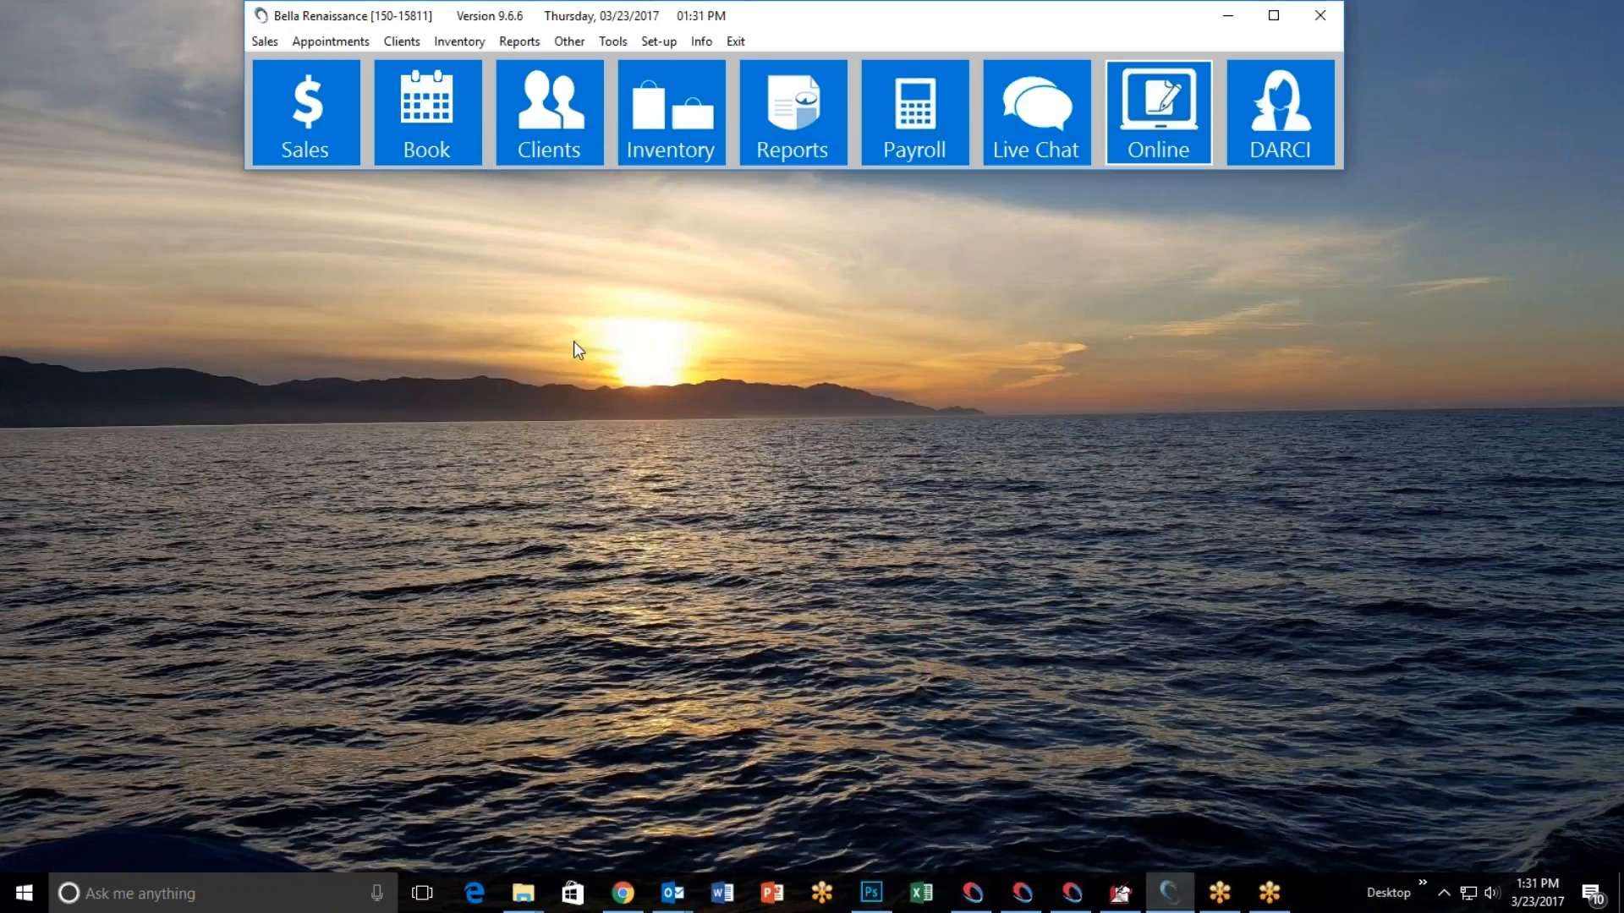
{"action": "left_click", "coordinate": [306, 125]}
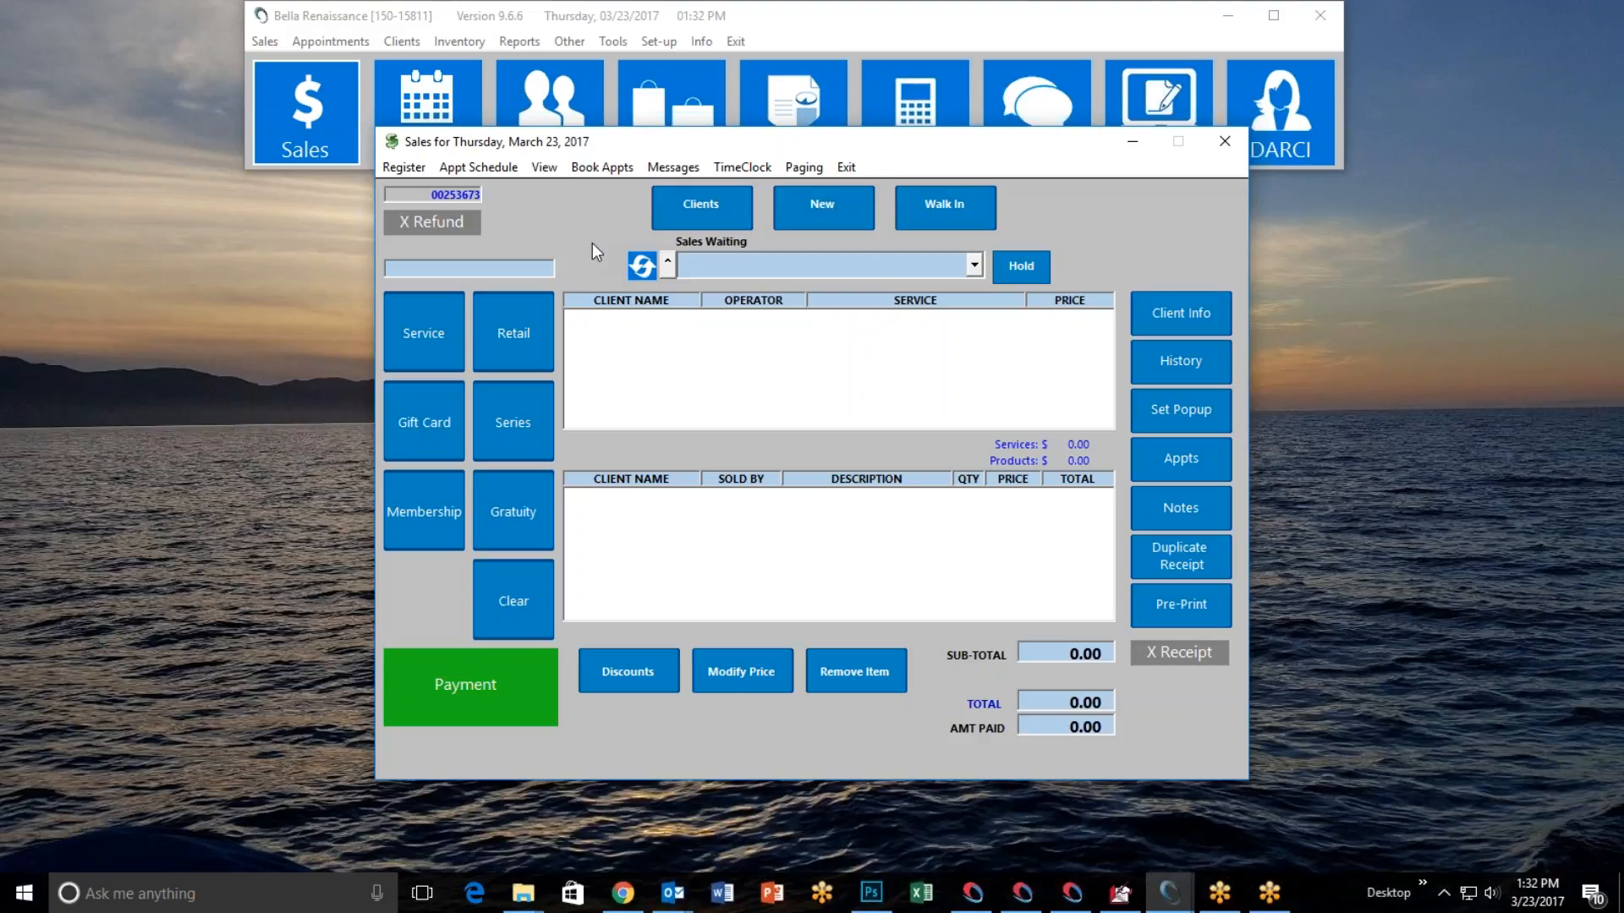
{"action": "left_click", "coordinate": [1611, 514]}
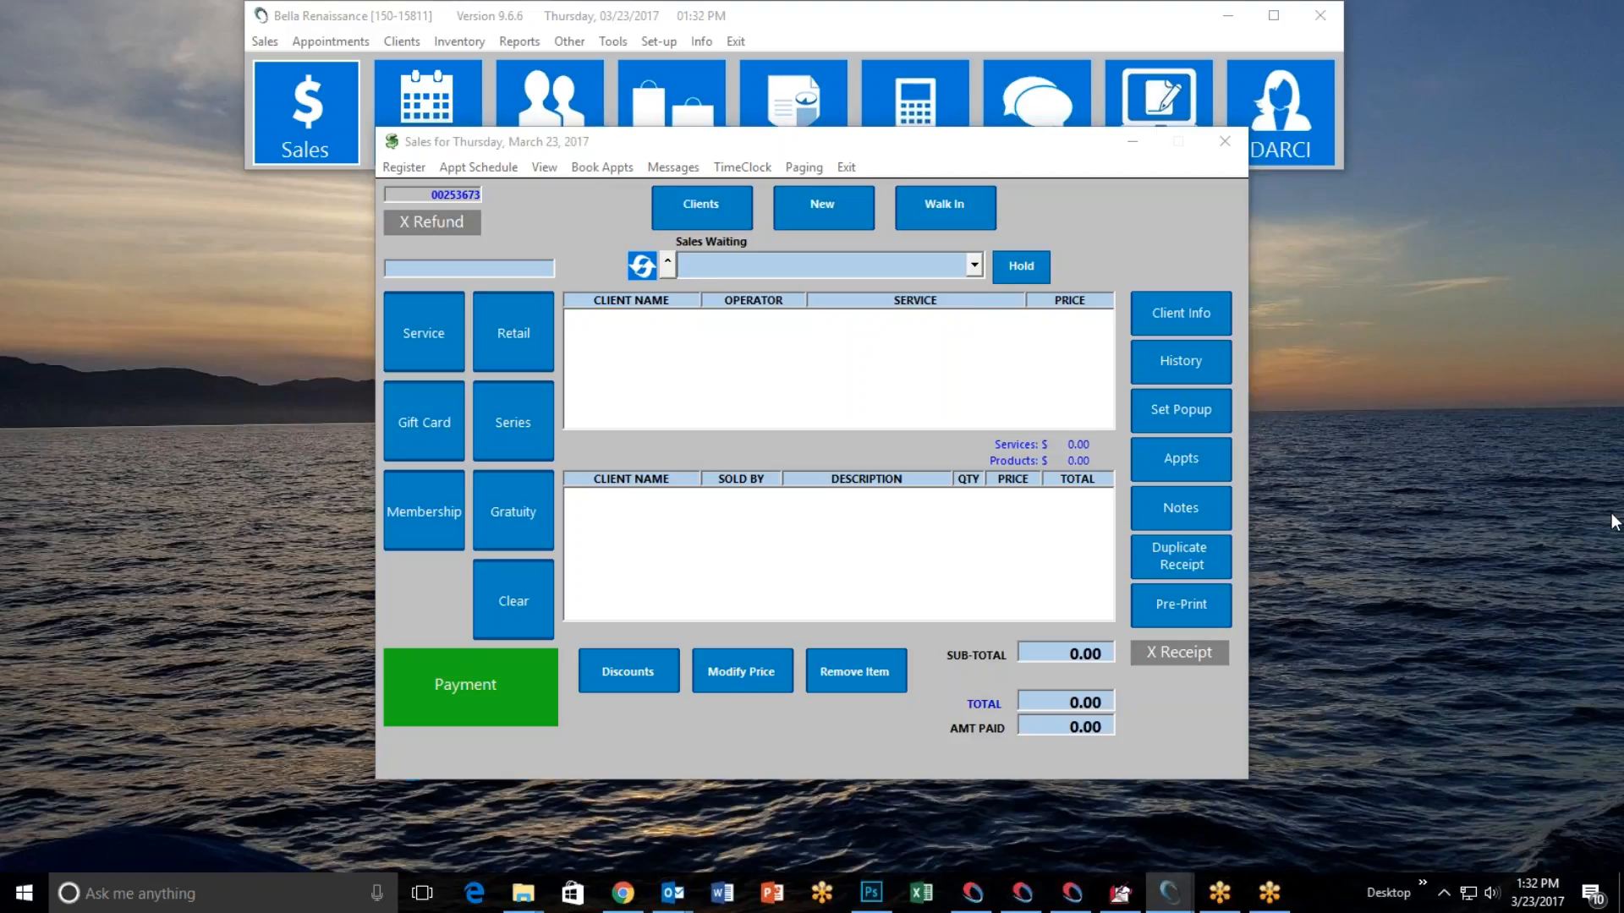
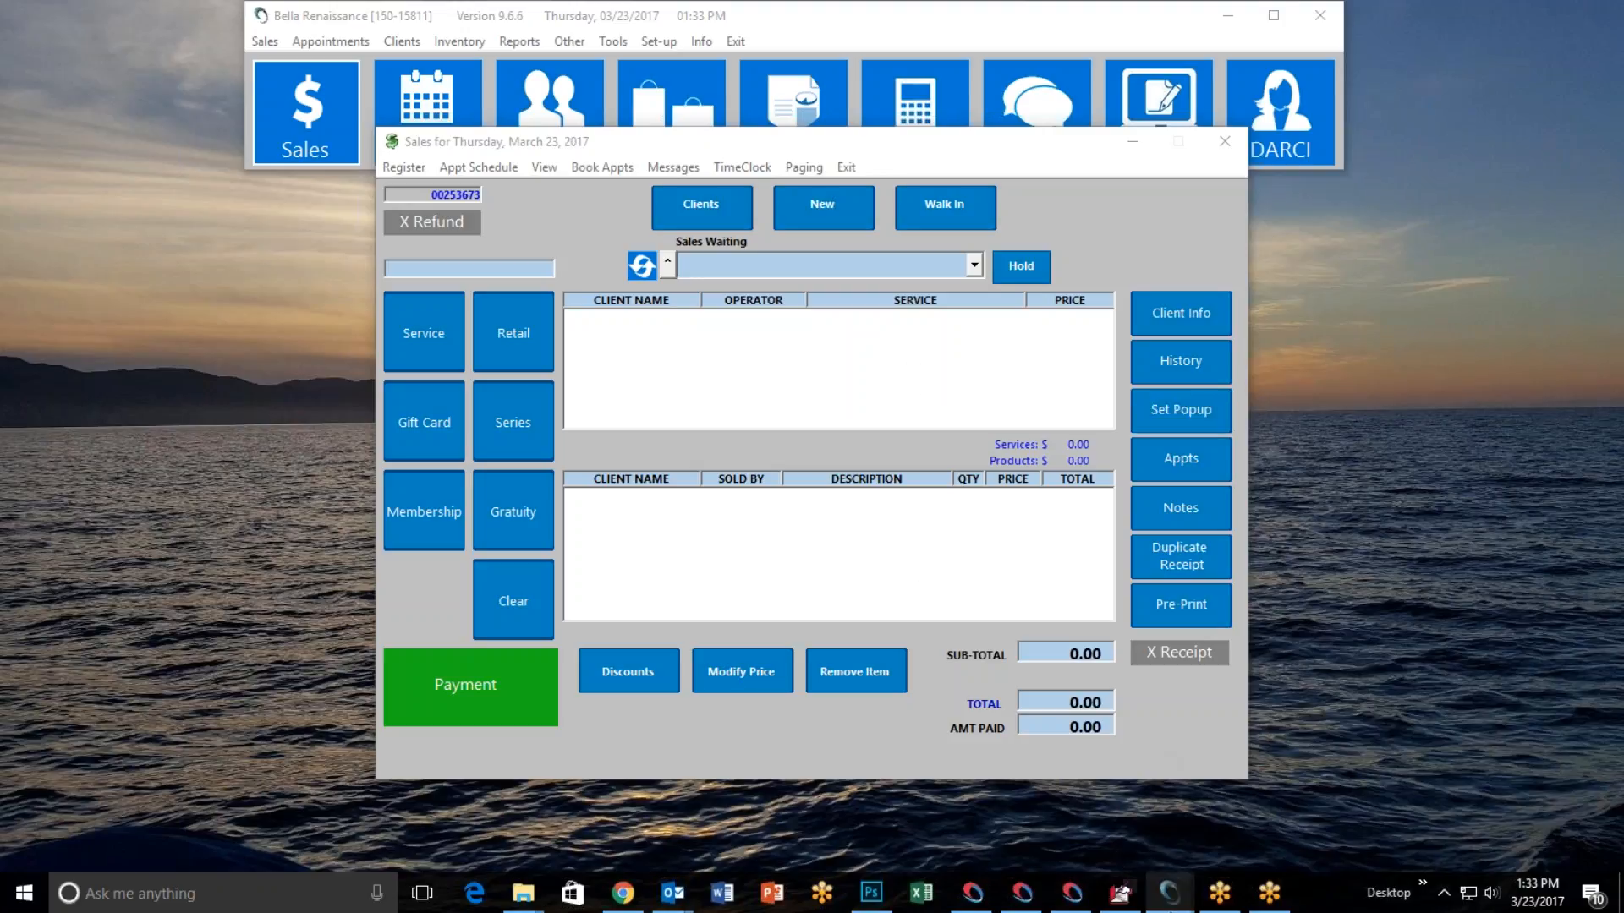
Leave the sales screen, switch to the browser, and open the Products page from the online store's home page at a smaller zoom.
{"action": "left_click", "coordinate": [846, 167]}
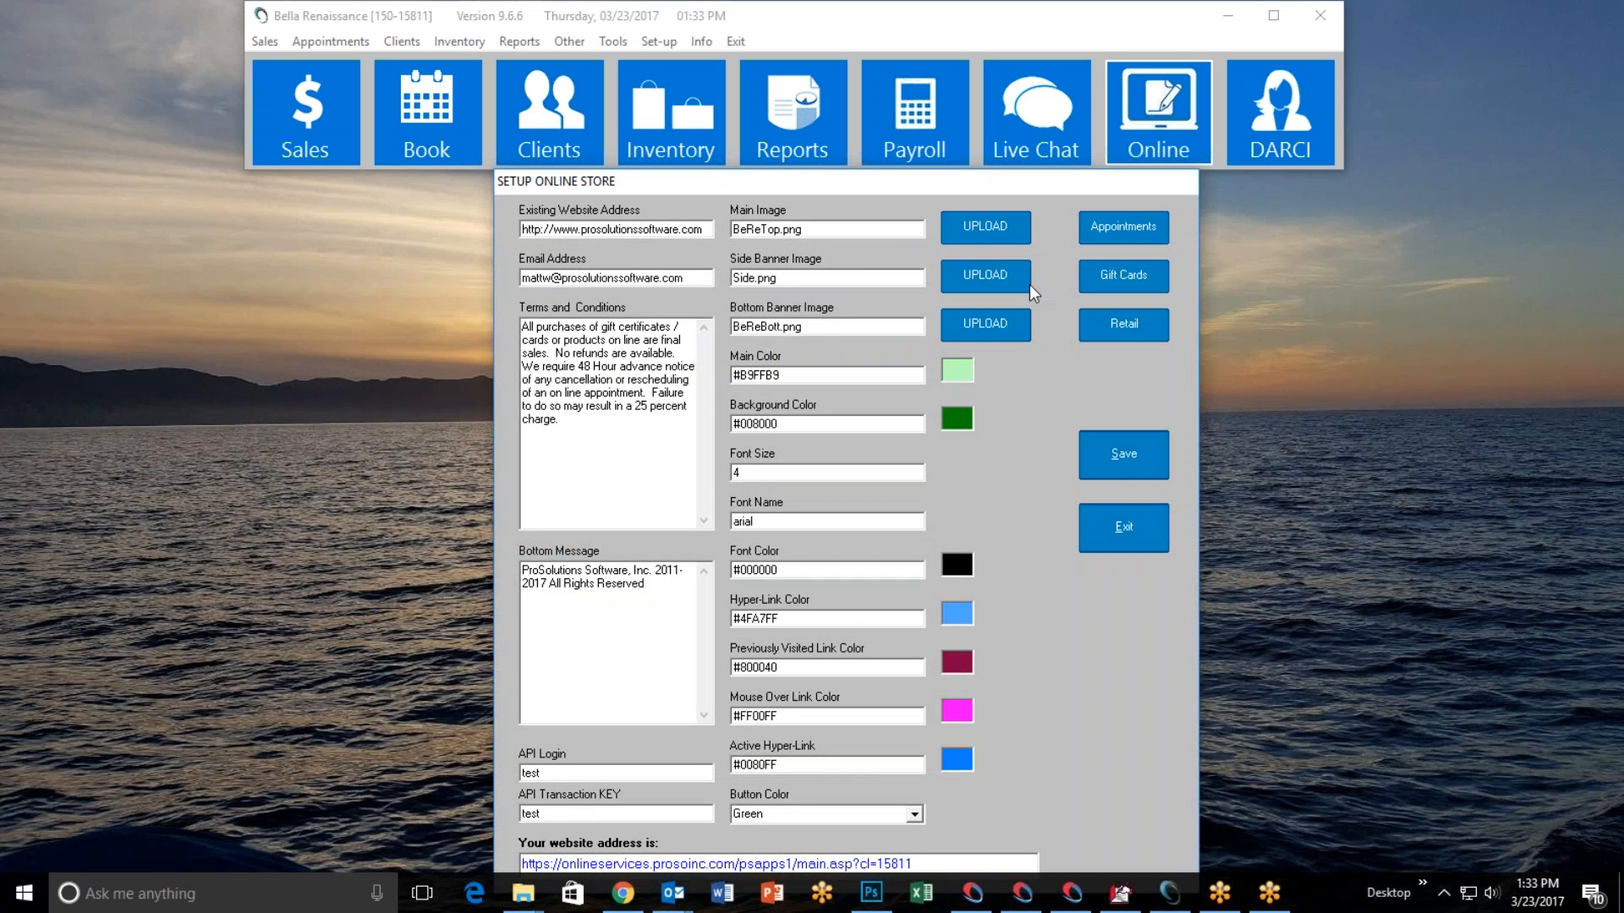
{"action": "left_click", "coordinate": [624, 893]}
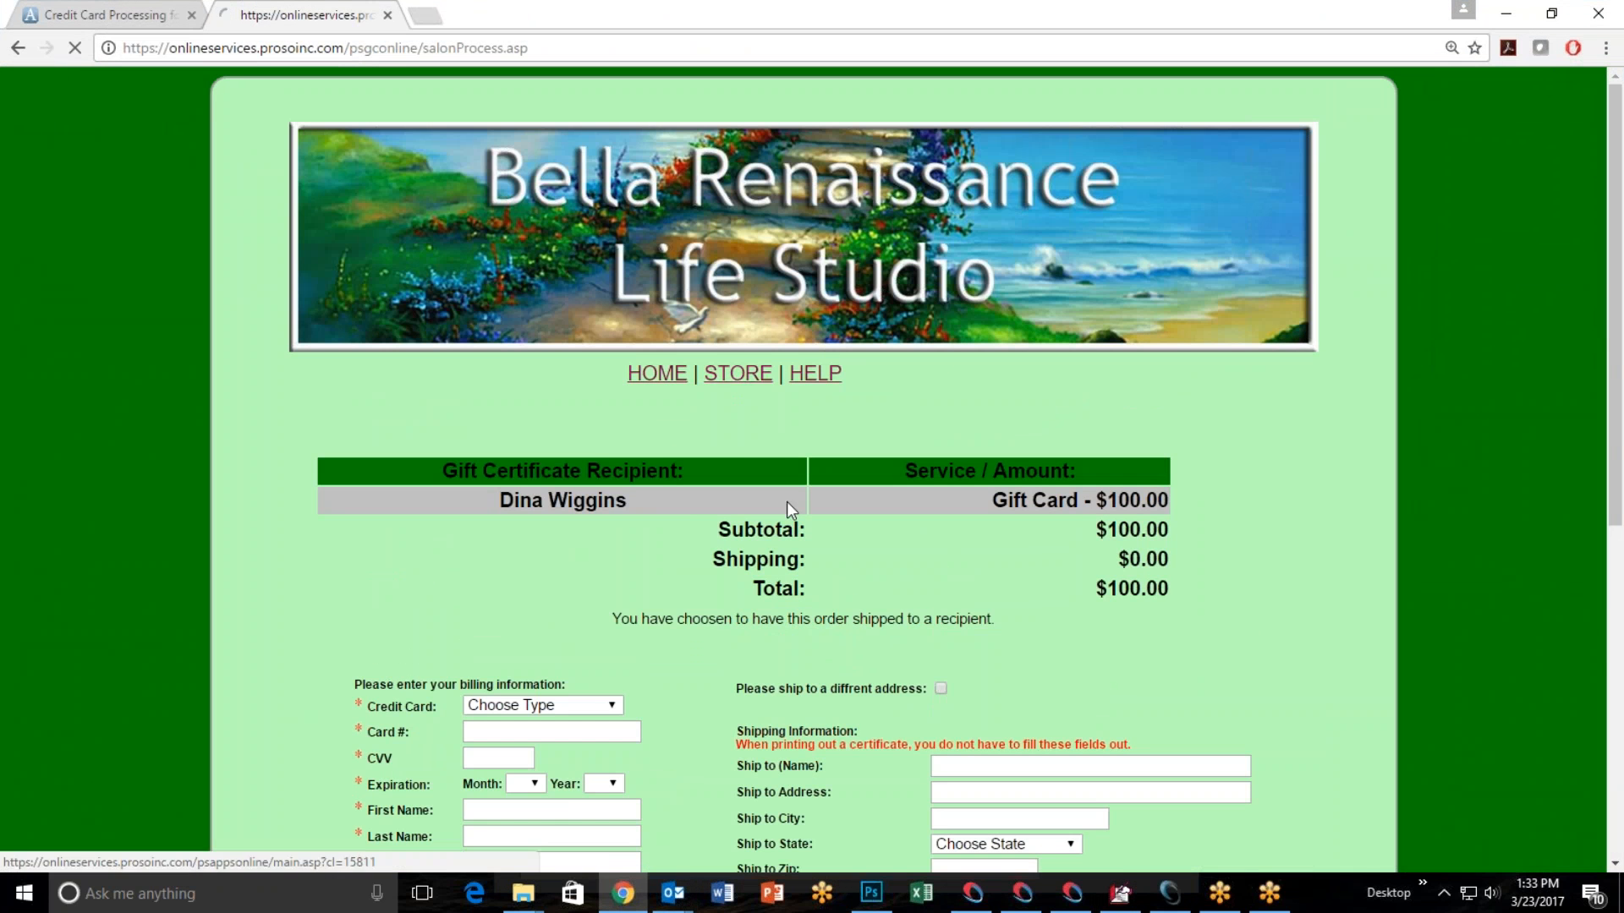
{"action": "key", "text": "ctrl+minus"}
{"action": "key", "text": "ctrl+minus"}
{"action": "key", "text": "ctrl+minus"}
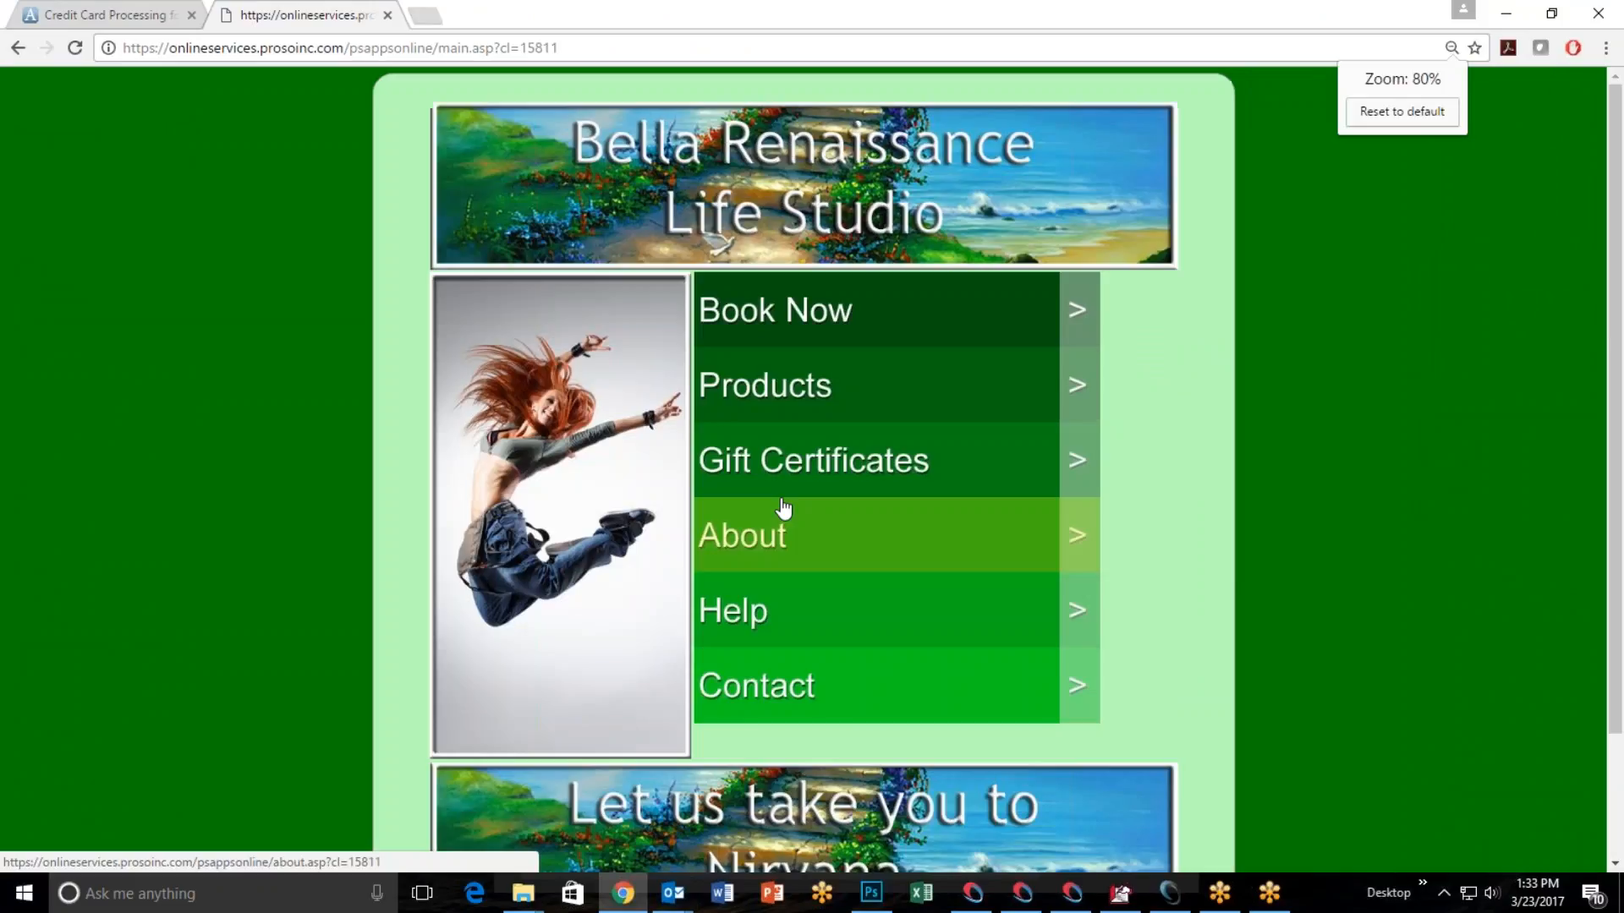
{"action": "left_click", "coordinate": [836, 396]}
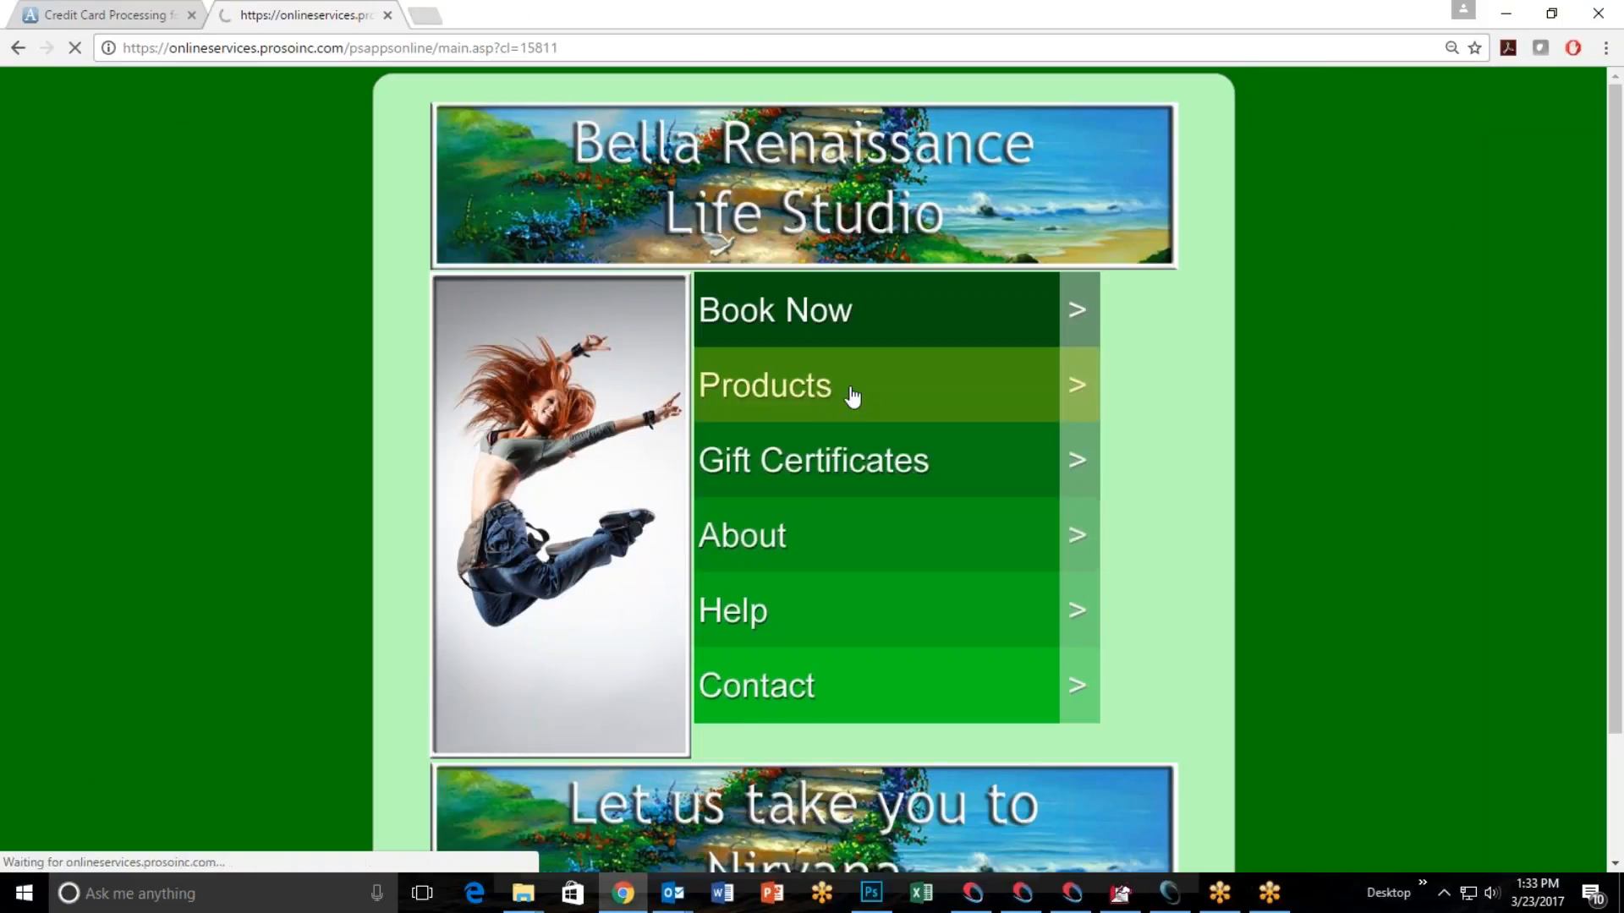
Return to the salon software, open the online retail store setup, and review the manufacturer and category restriction lists.
{"action": "left_click", "coordinate": [1488, 19]}
{"action": "left_click", "coordinate": [1133, 328]}
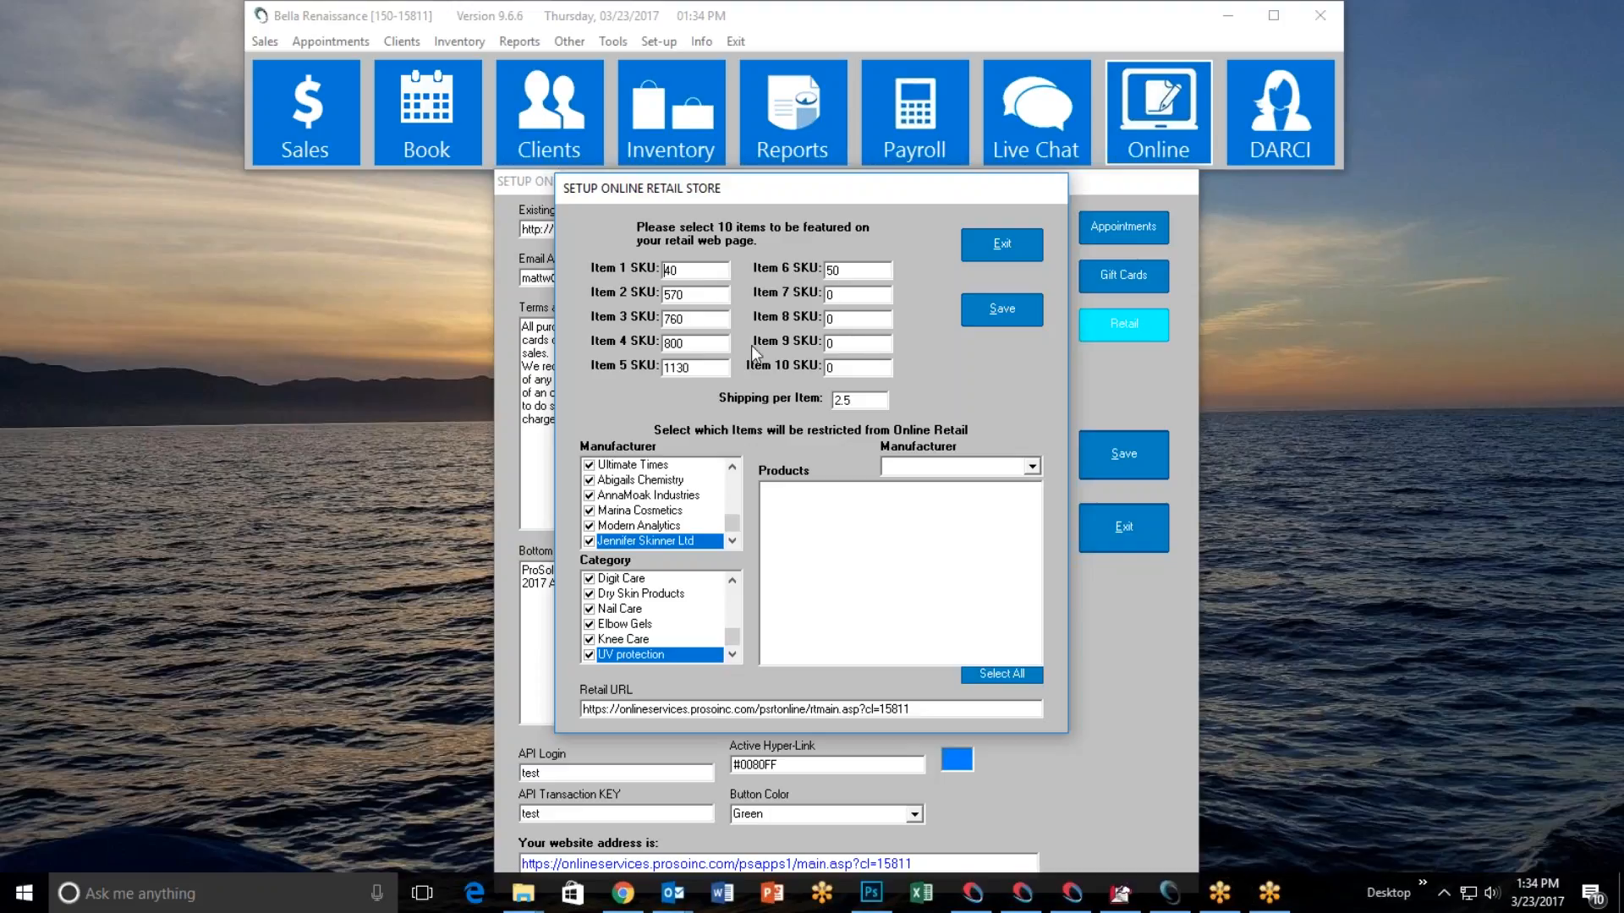
{"action": "left_click_drag", "start_coordinate": [731, 532], "coordinate": [733, 479]}
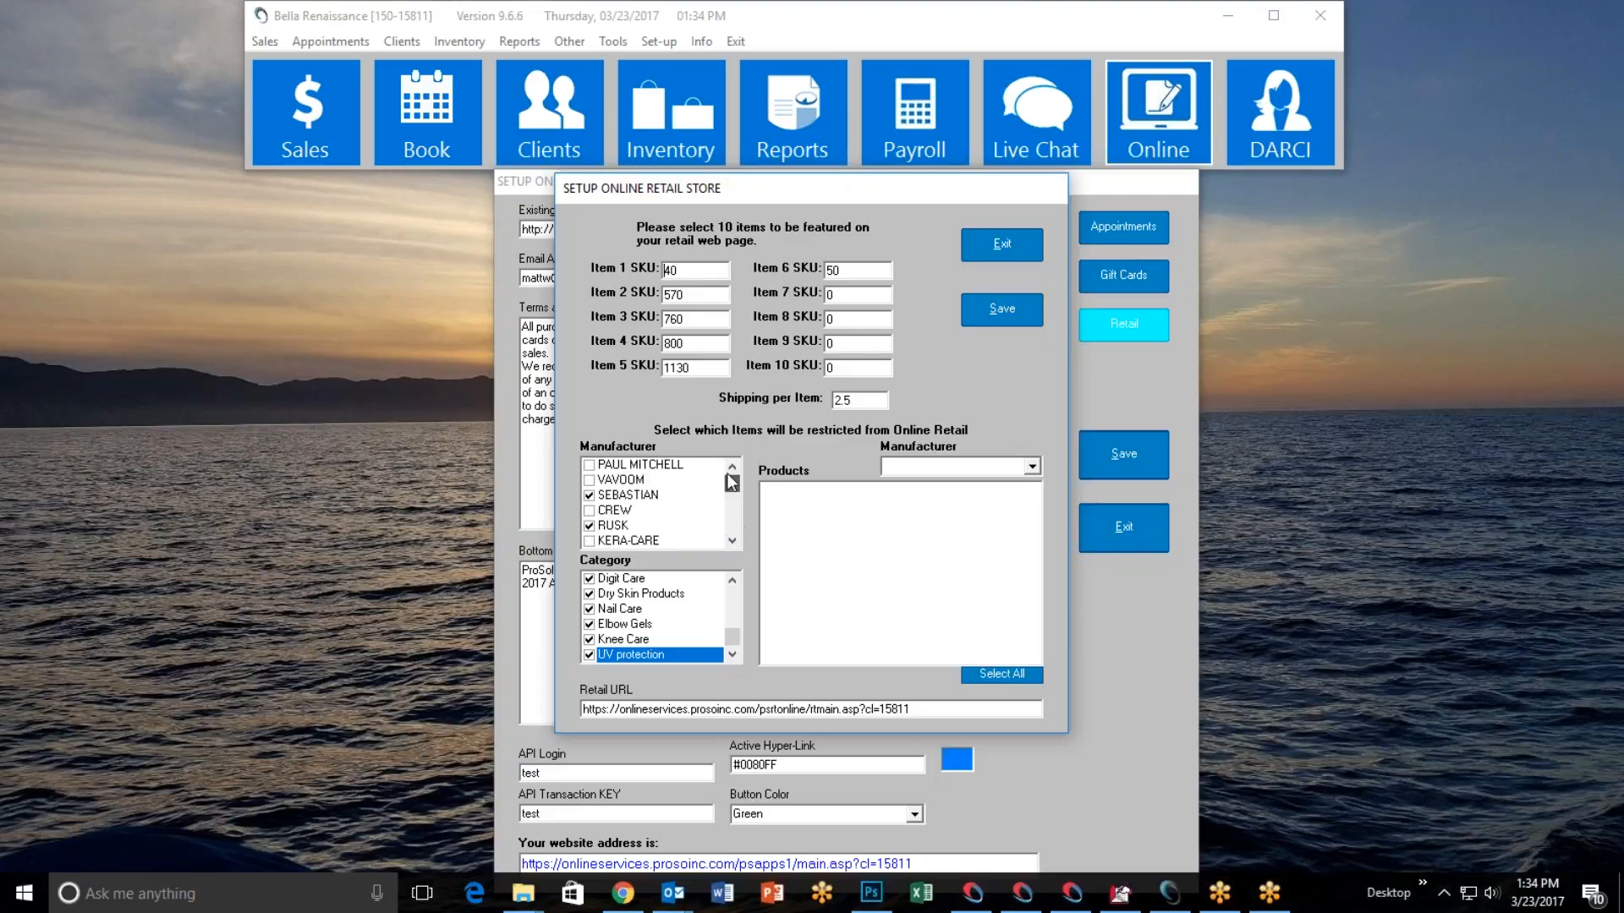
{"action": "left_click", "coordinate": [734, 541]}
{"action": "left_click_drag", "start_coordinate": [734, 541], "coordinate": [742, 540]}
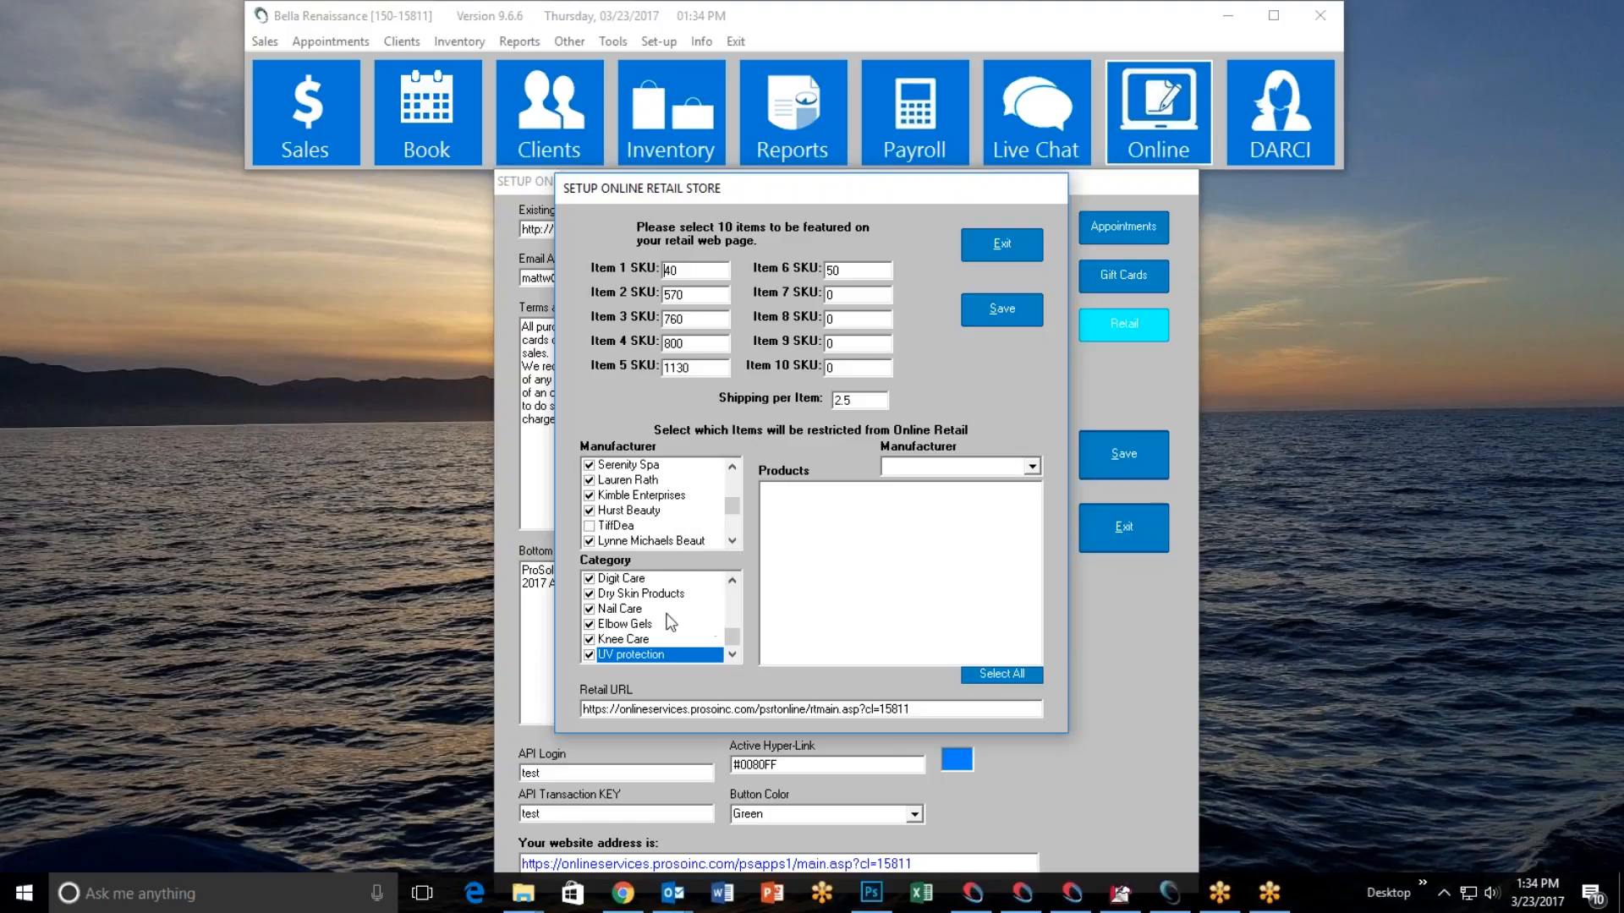
{"action": "left_click_drag", "start_coordinate": [732, 636], "coordinate": [734, 584]}
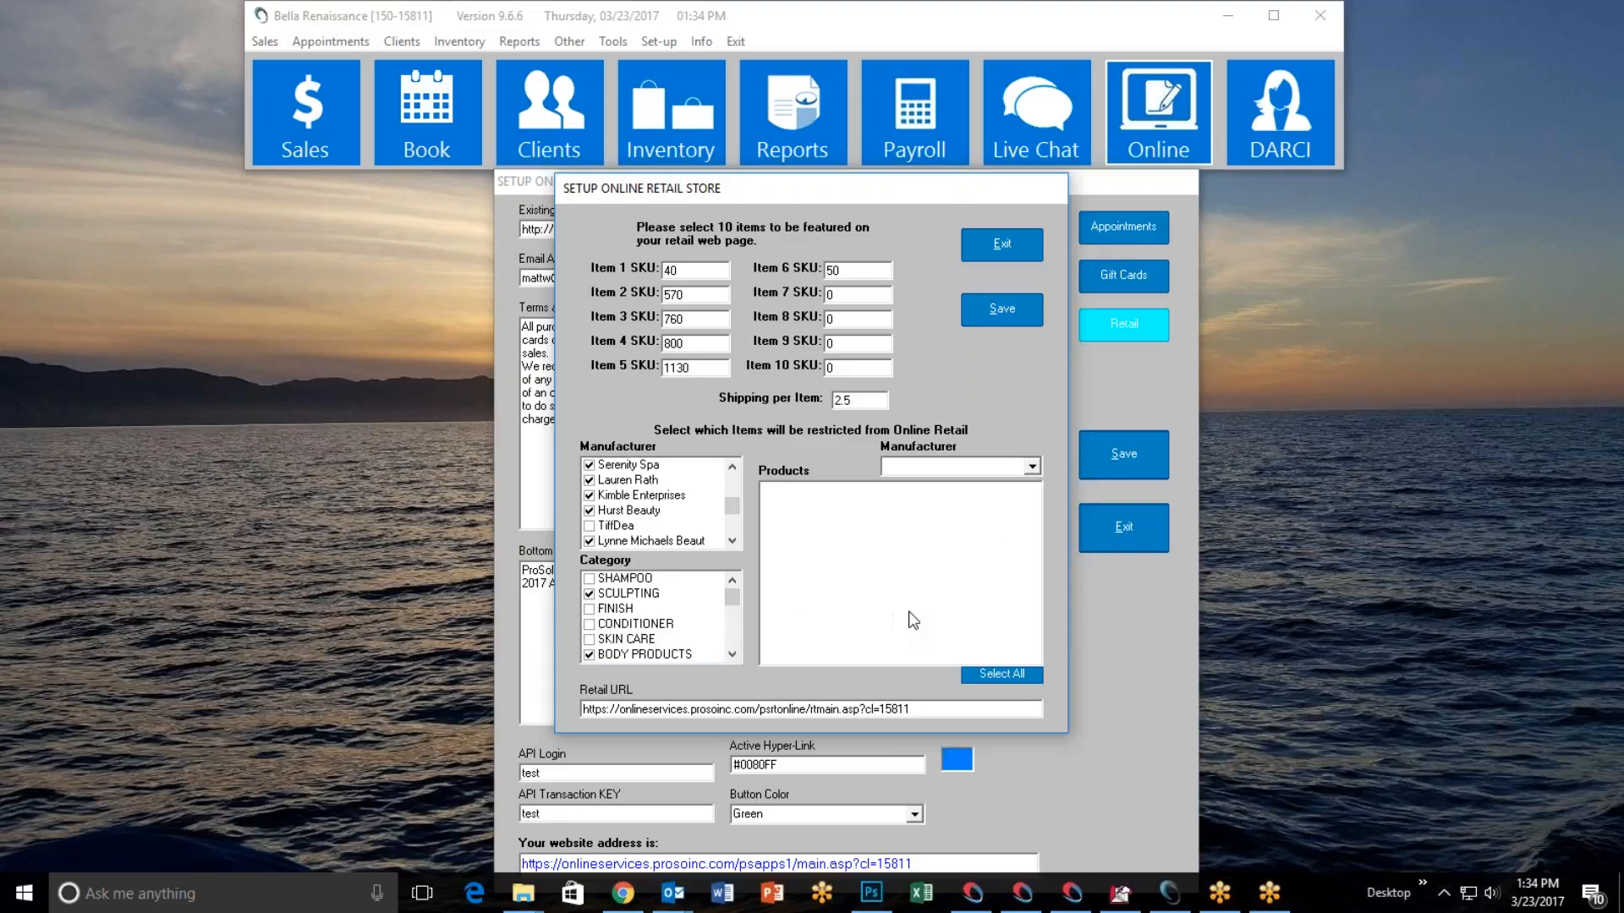
List the SEBASTIAN products and mark Seb Shapr 0 Gravity 1.5oz, Seb. 0 Gravity 10 Oz and Seb. Reshaper 10oz as restricted.
{"action": "left_click", "coordinate": [1032, 468]}
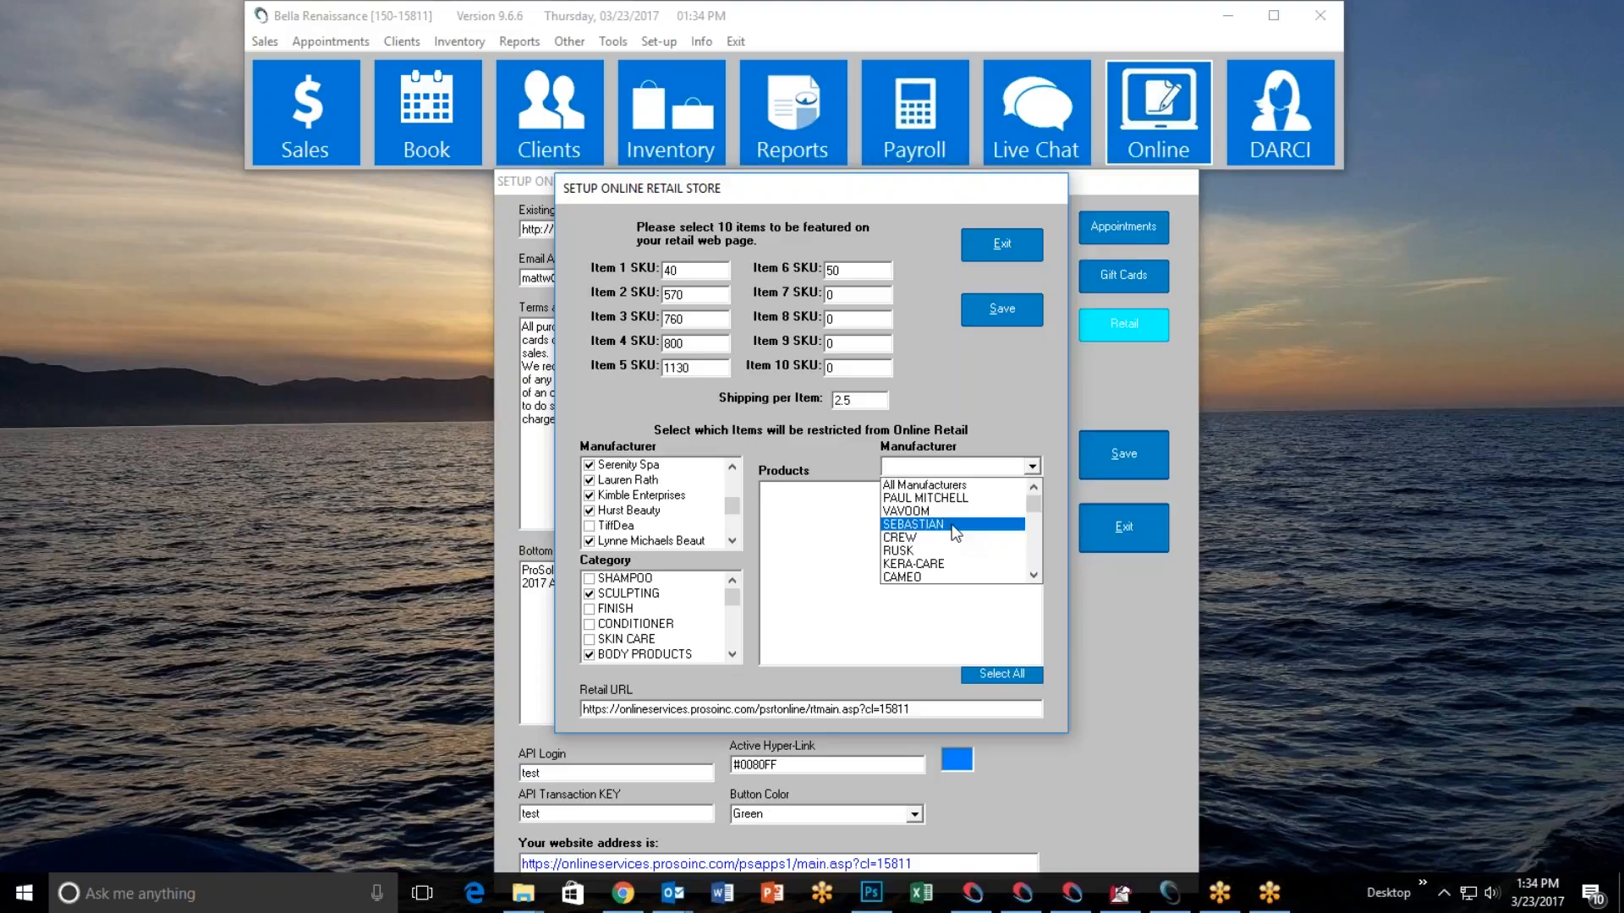
{"action": "left_click", "coordinate": [954, 526]}
{"action": "left_click", "coordinate": [769, 505]}
{"action": "left_click", "coordinate": [768, 519]}
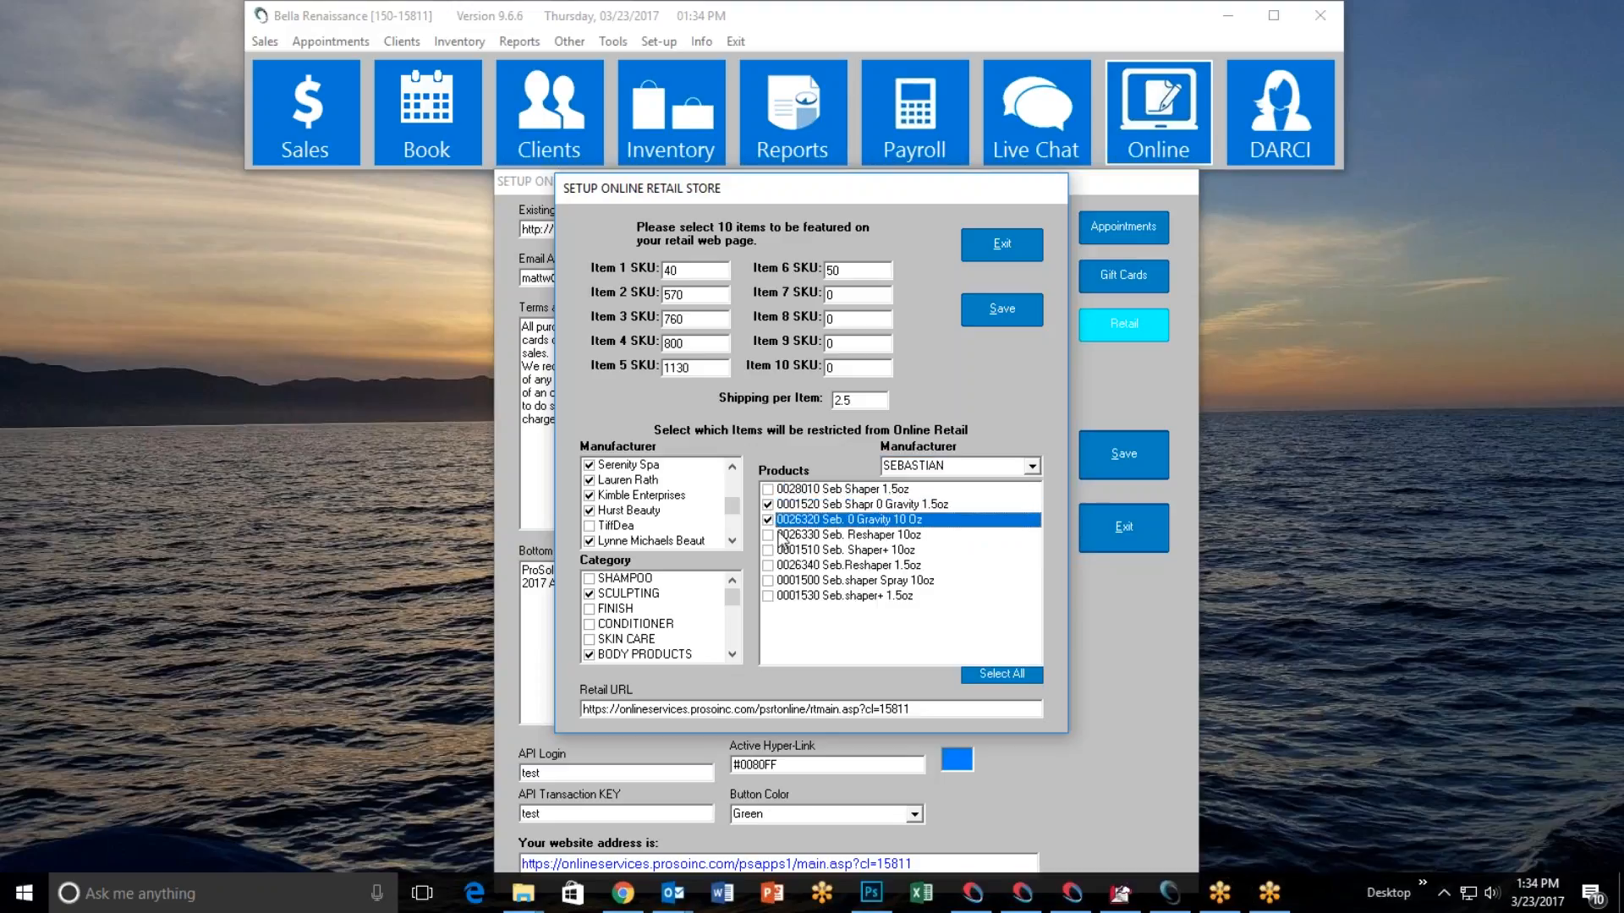
{"action": "left_click", "coordinate": [778, 536]}
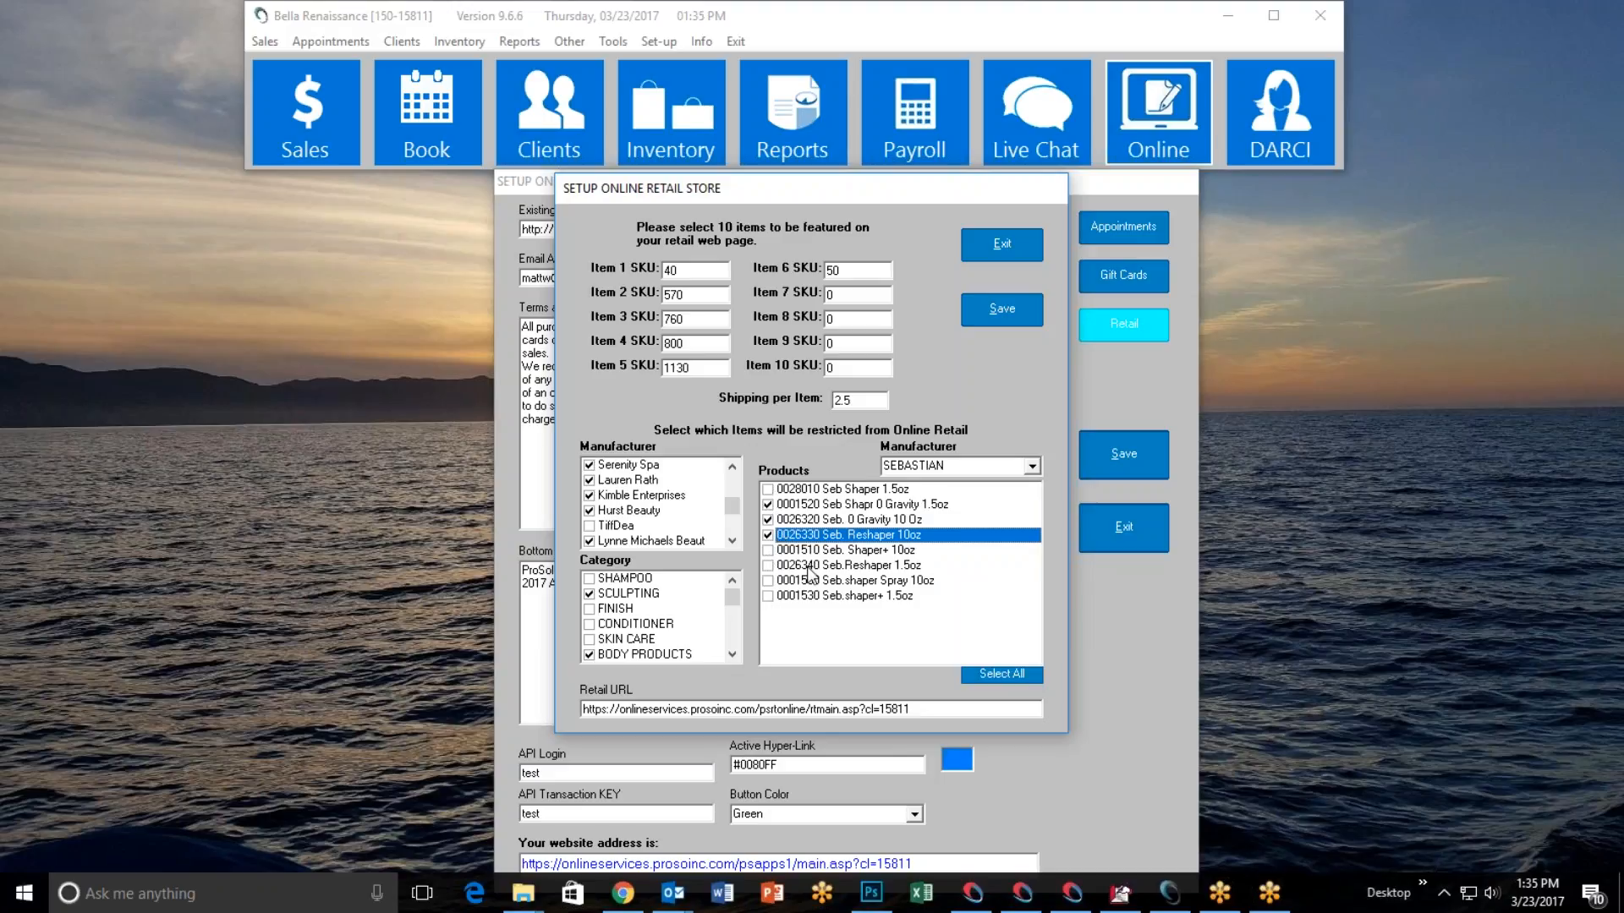
Clear the online retail restriction from the three marked SEBASTIAN products.
{"action": "left_click", "coordinate": [768, 504]}
{"action": "left_click", "coordinate": [769, 535]}
{"action": "left_click", "coordinate": [768, 519]}
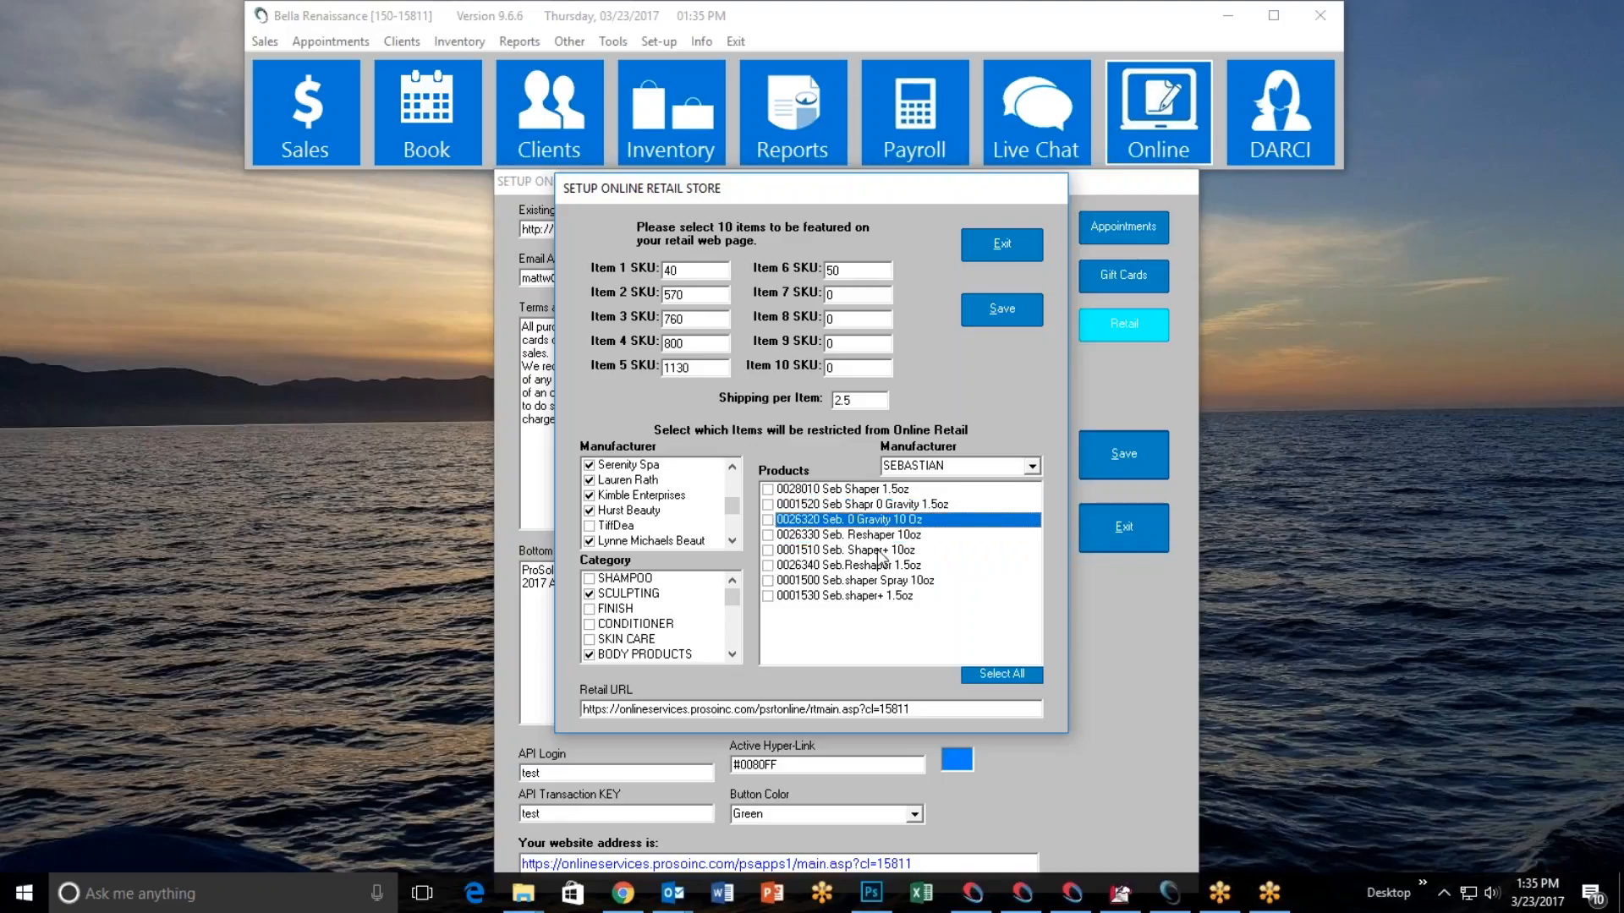
Leave the online retail setup and open the featured TG CAT ROOT BOOST 8OZ product page in the browser.
{"action": "left_click", "coordinate": [987, 250]}
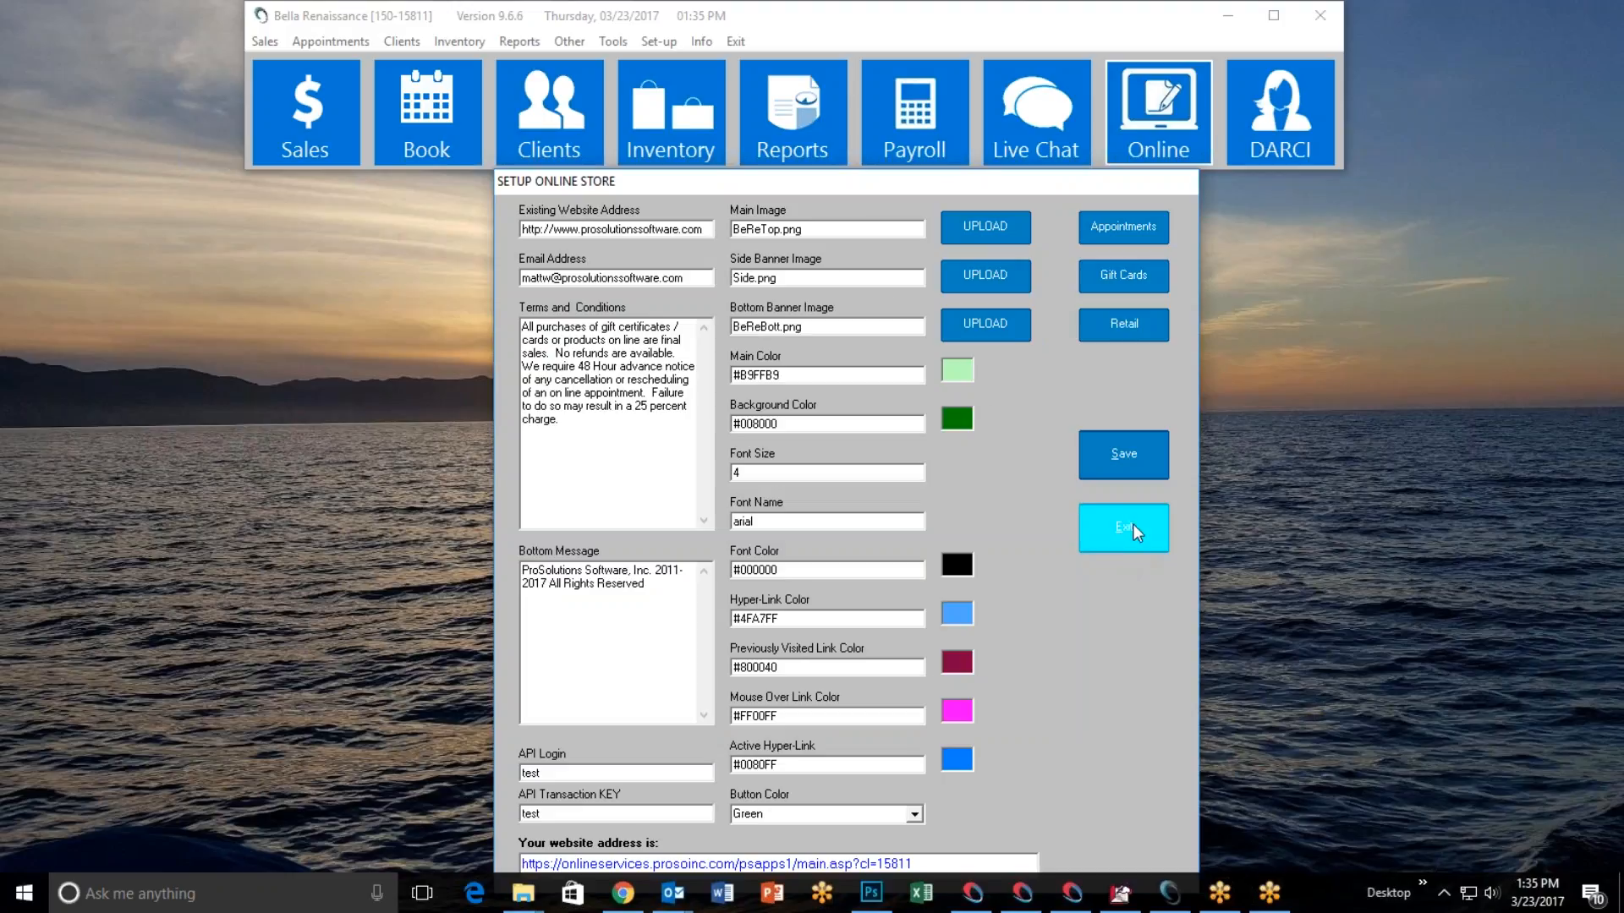
{"action": "left_click", "coordinate": [623, 894]}
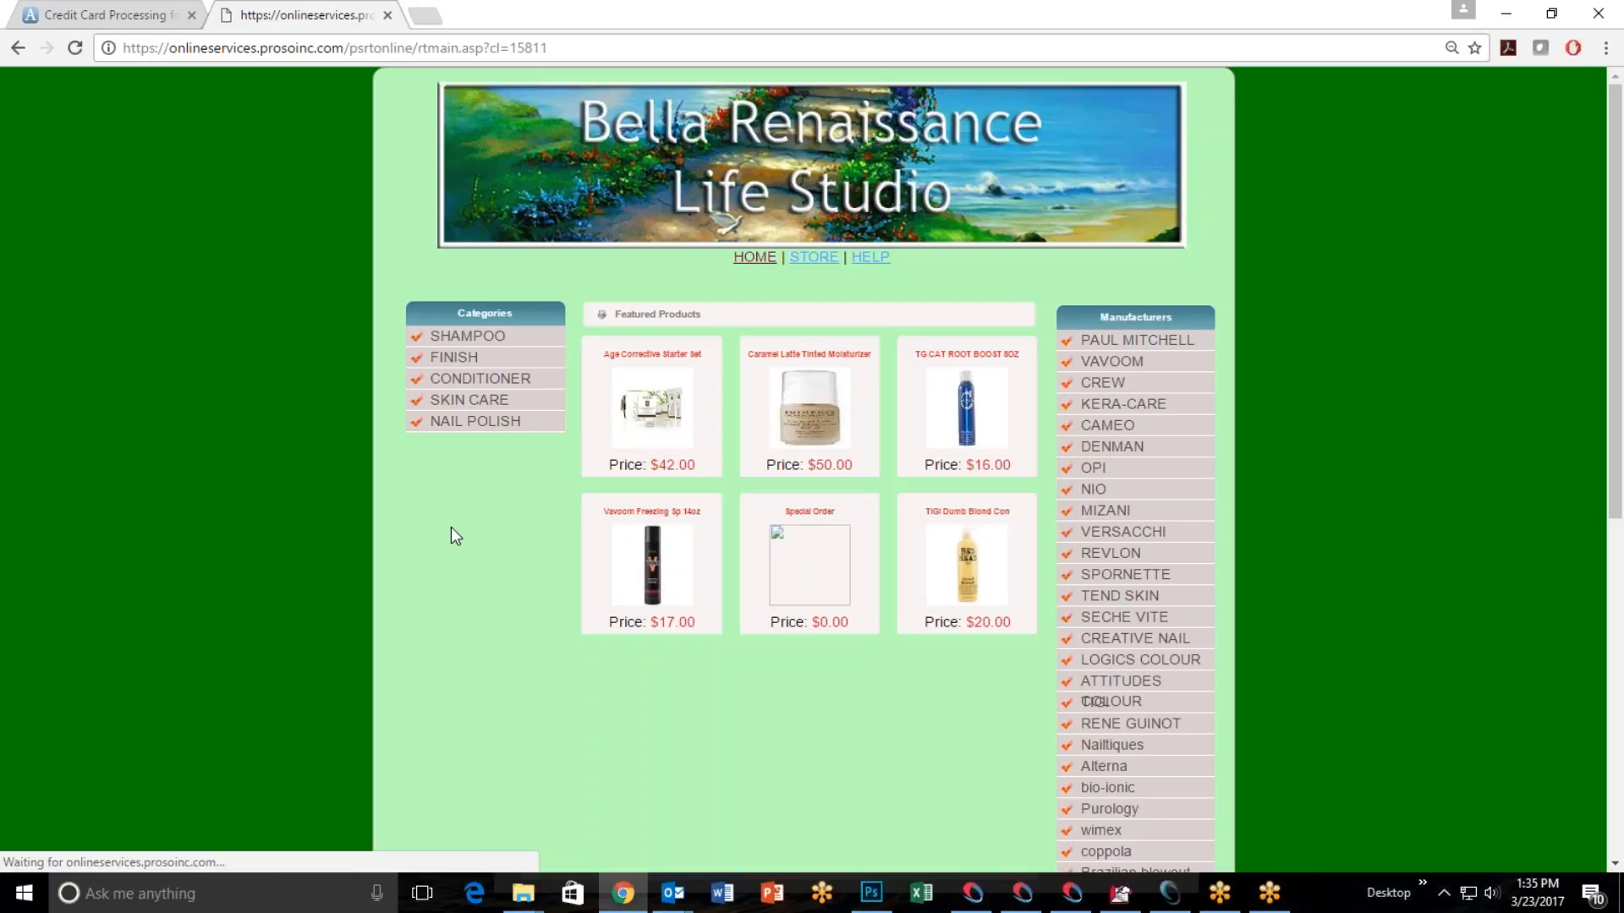
{"action": "left_click", "coordinate": [941, 421]}
{"action": "left_click", "coordinate": [972, 423]}
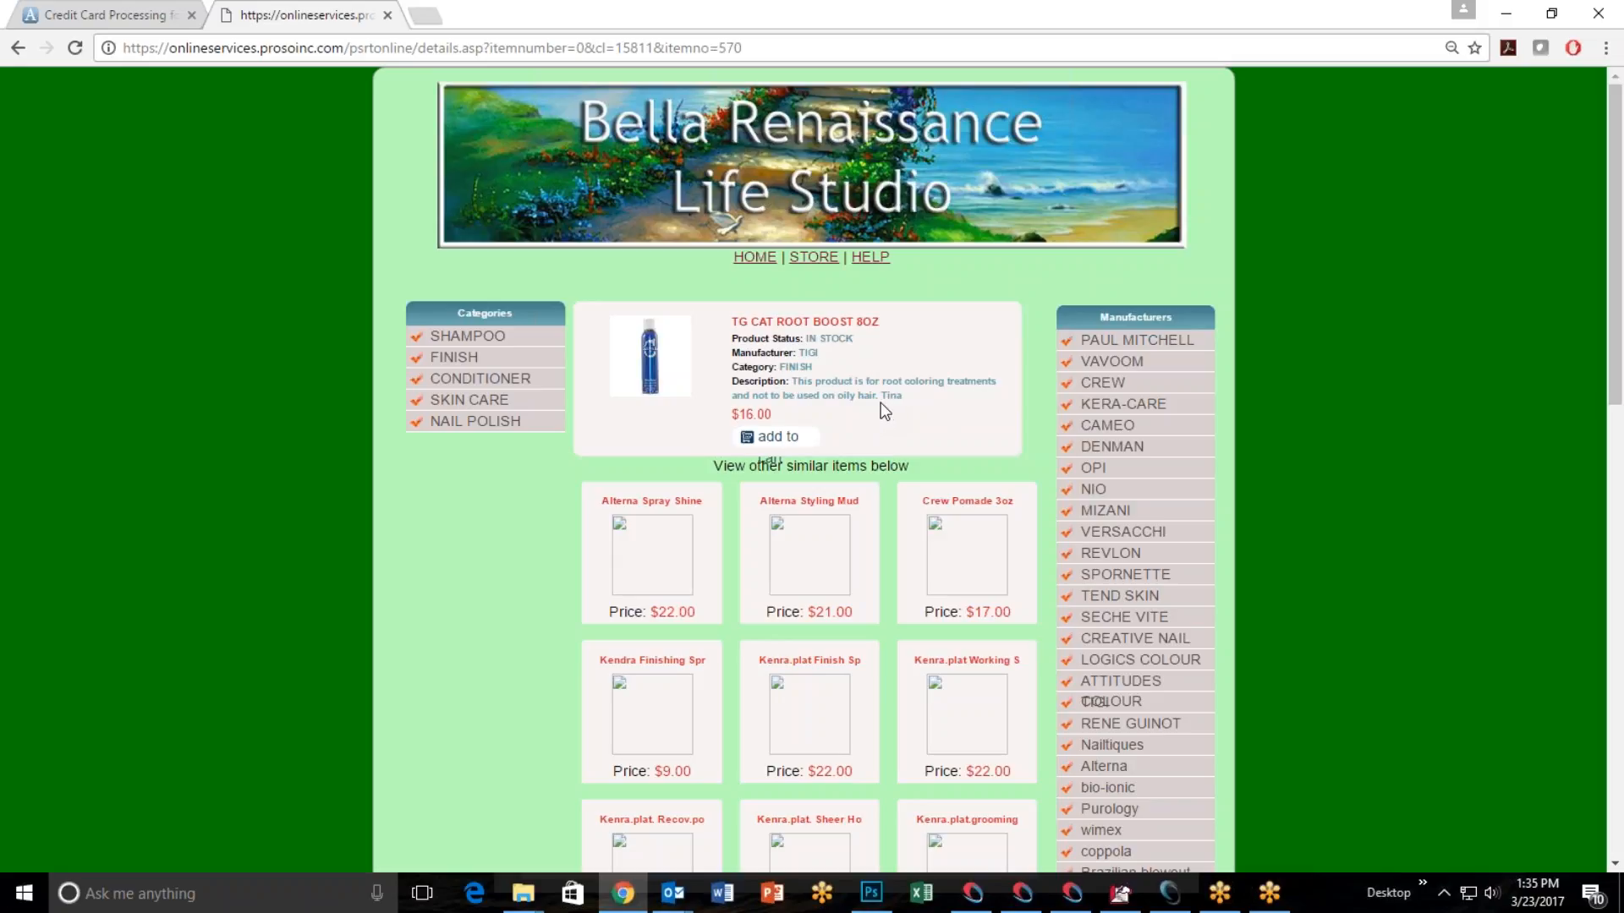
Switch back to the salon software, leave the online store setup, and open the inventory window.
{"action": "left_click", "coordinate": [1170, 893]}
{"action": "left_click", "coordinate": [1100, 526]}
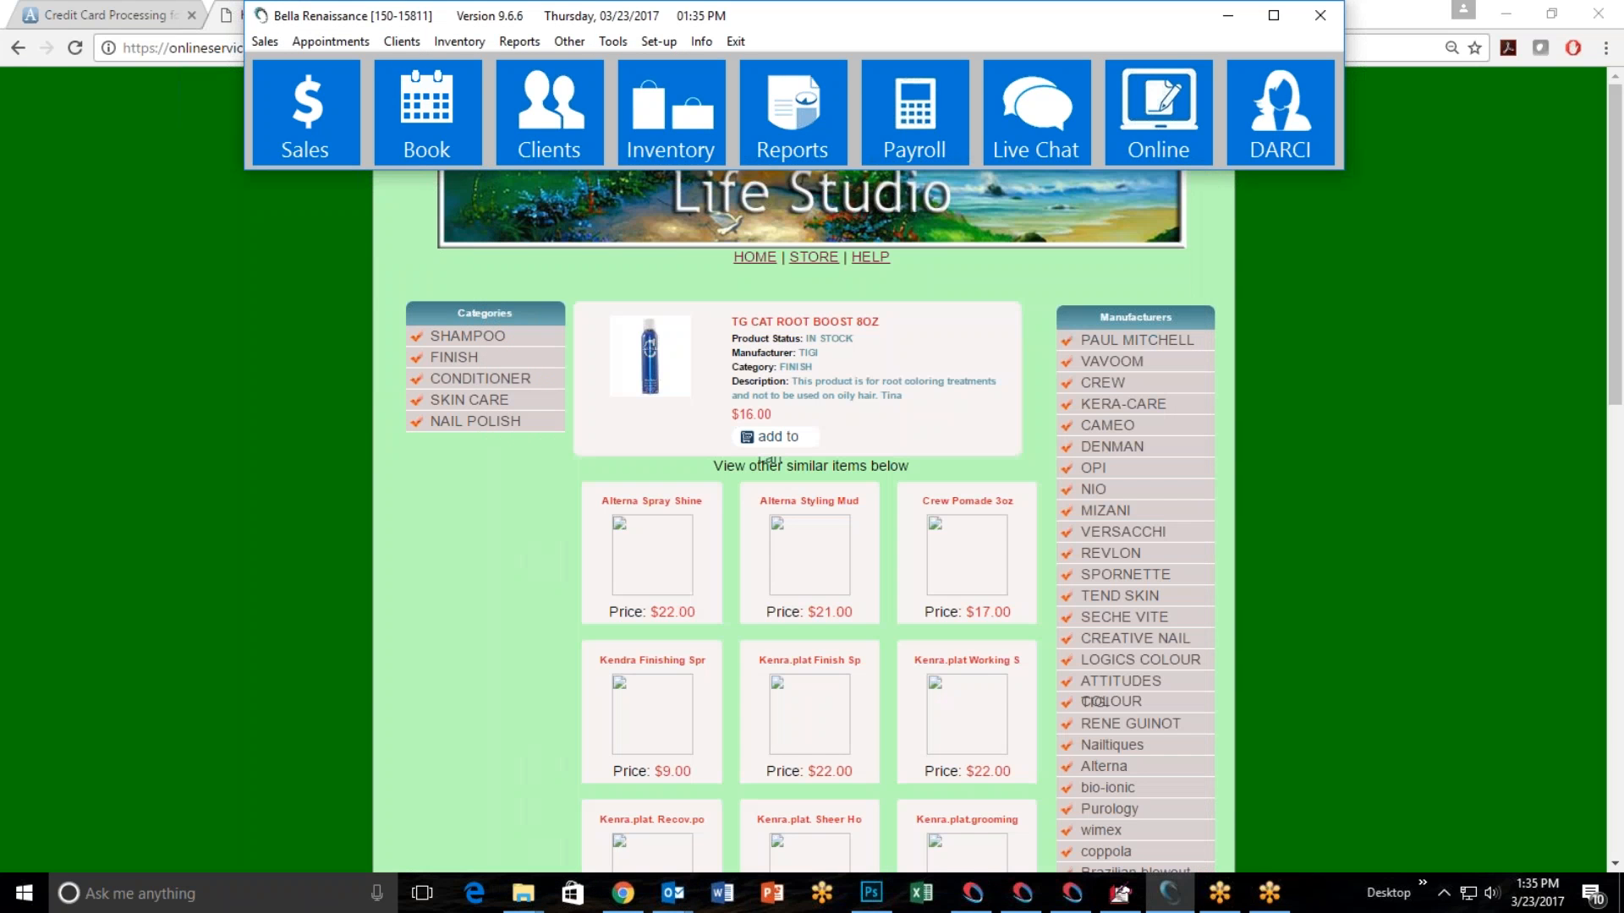
{"action": "left_click", "coordinate": [658, 149]}
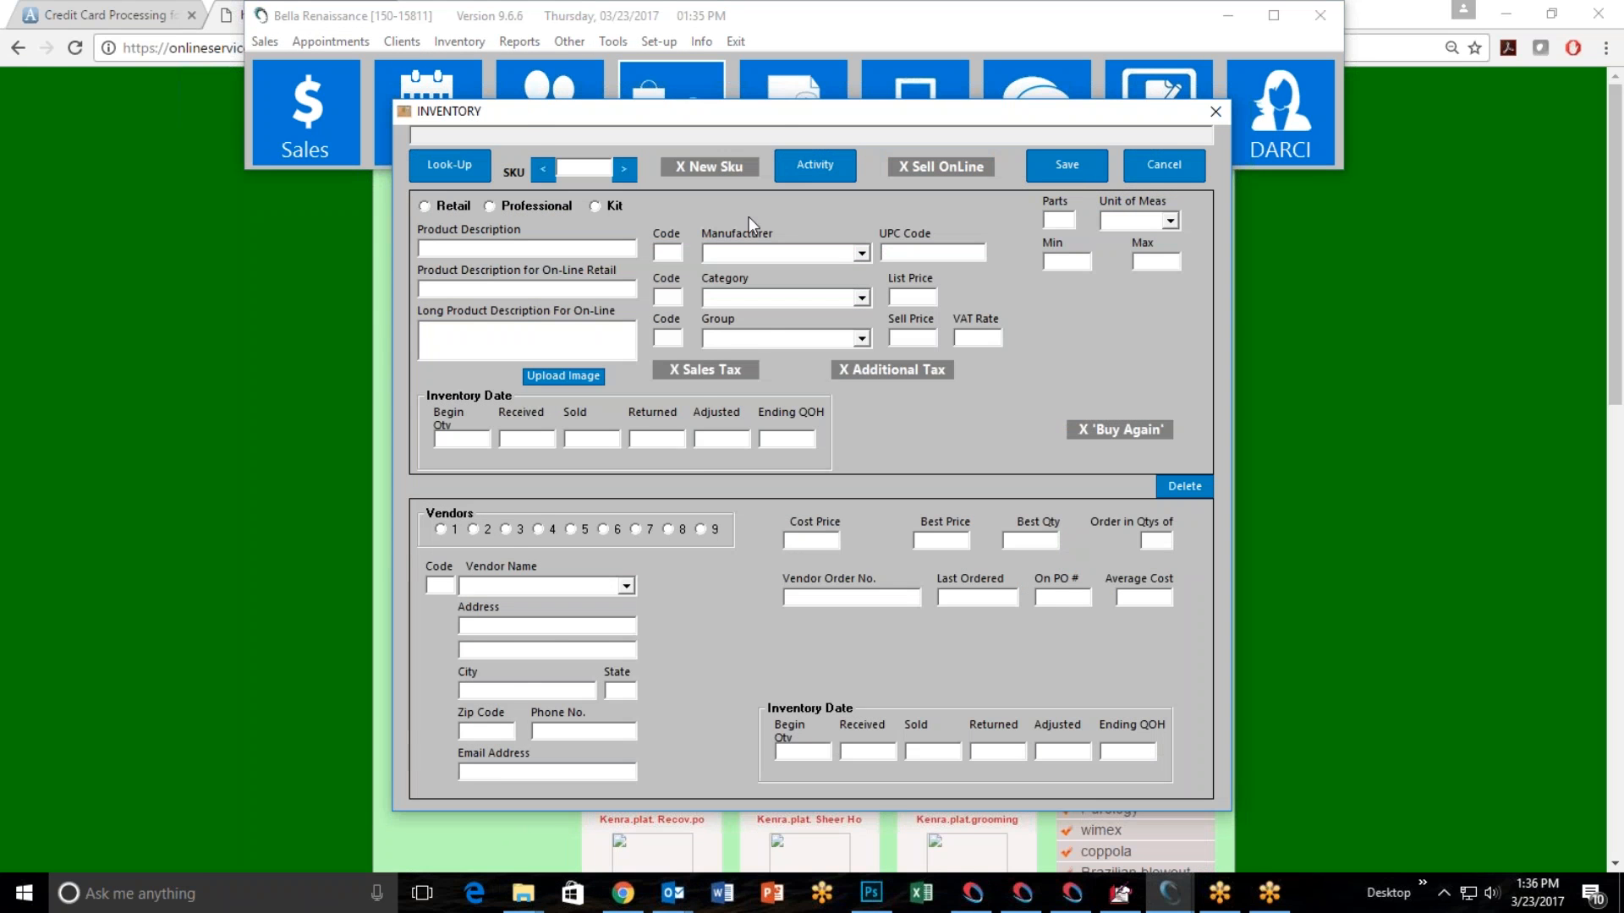
{"action": "left_click_drag", "start_coordinate": [779, 127], "coordinate": [893, 365]}
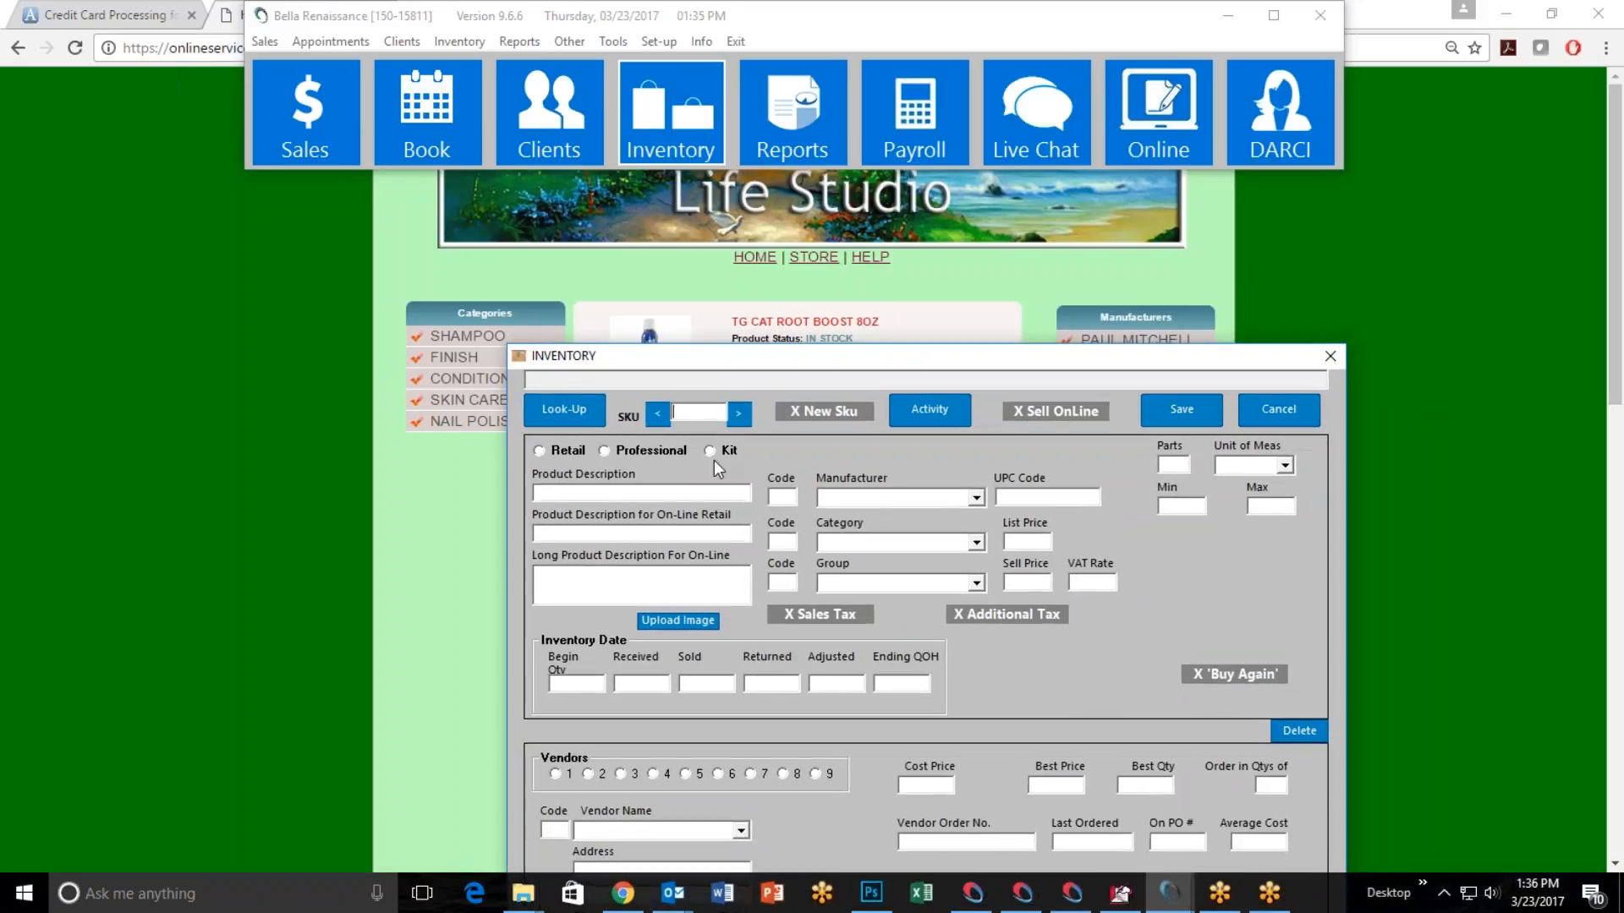
Look up "cat root" in the inventory and load the TG CAT ROOT BOOST 8OZ product record.
{"action": "left_click", "coordinate": [539, 411]}
{"action": "type", "text": "cat root"}
{"action": "key", "text": "Return"}
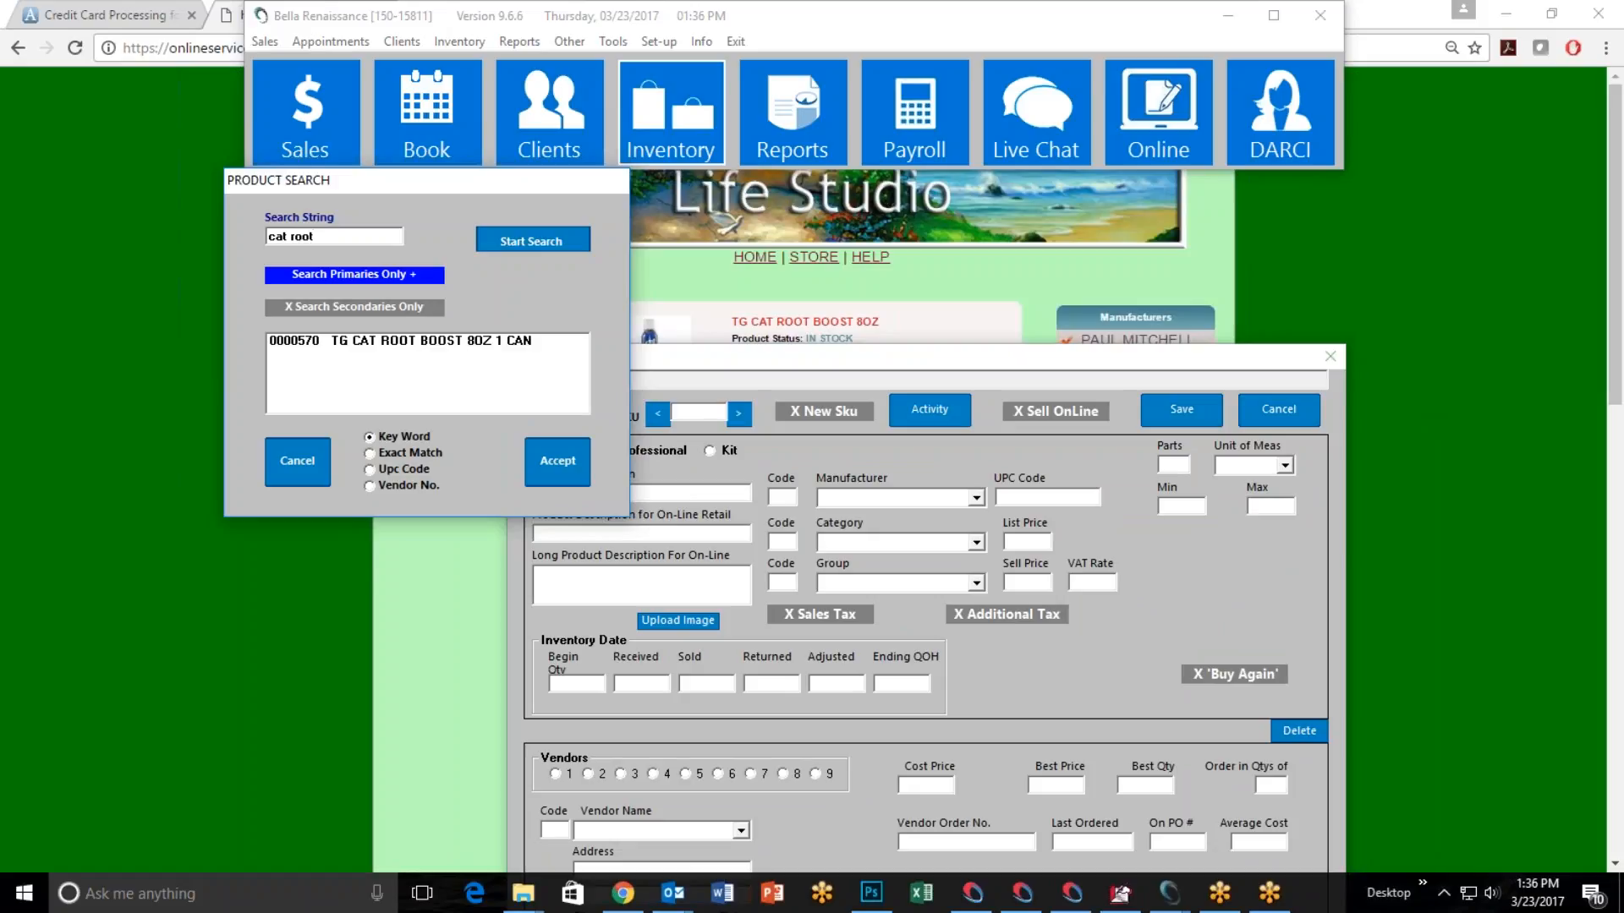
{"action": "left_click", "coordinate": [412, 342]}
{"action": "left_click", "coordinate": [551, 450]}
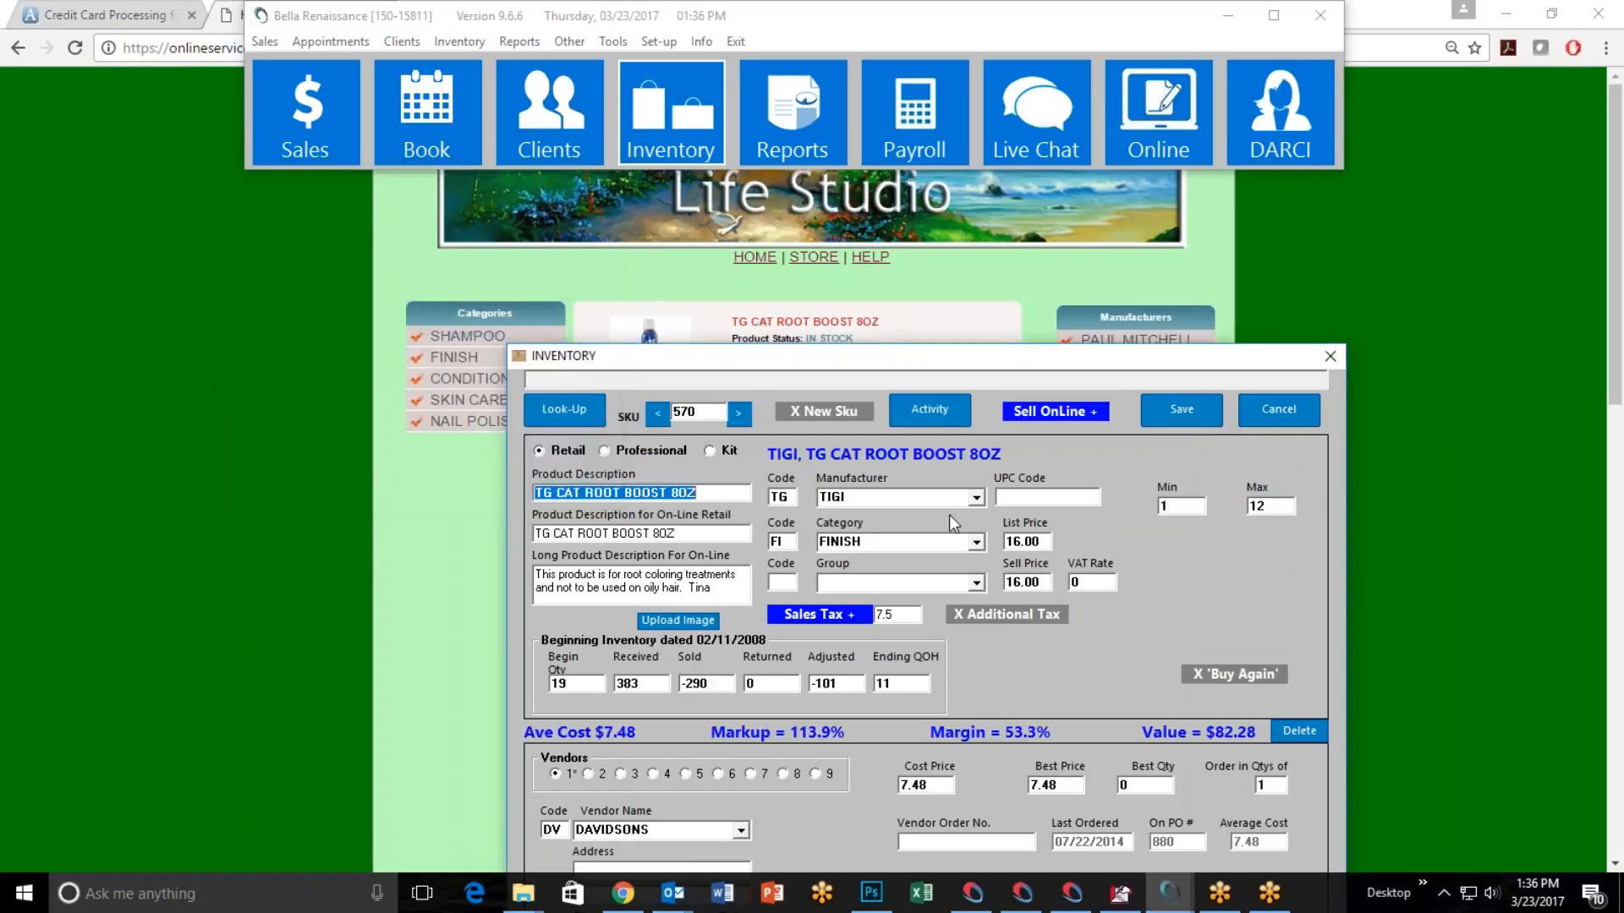
Place the inventory window beside the product's web page and check the product image upload options, closing them without uploading.
{"action": "left_click_drag", "start_coordinate": [856, 351], "coordinate": [1155, 138]}
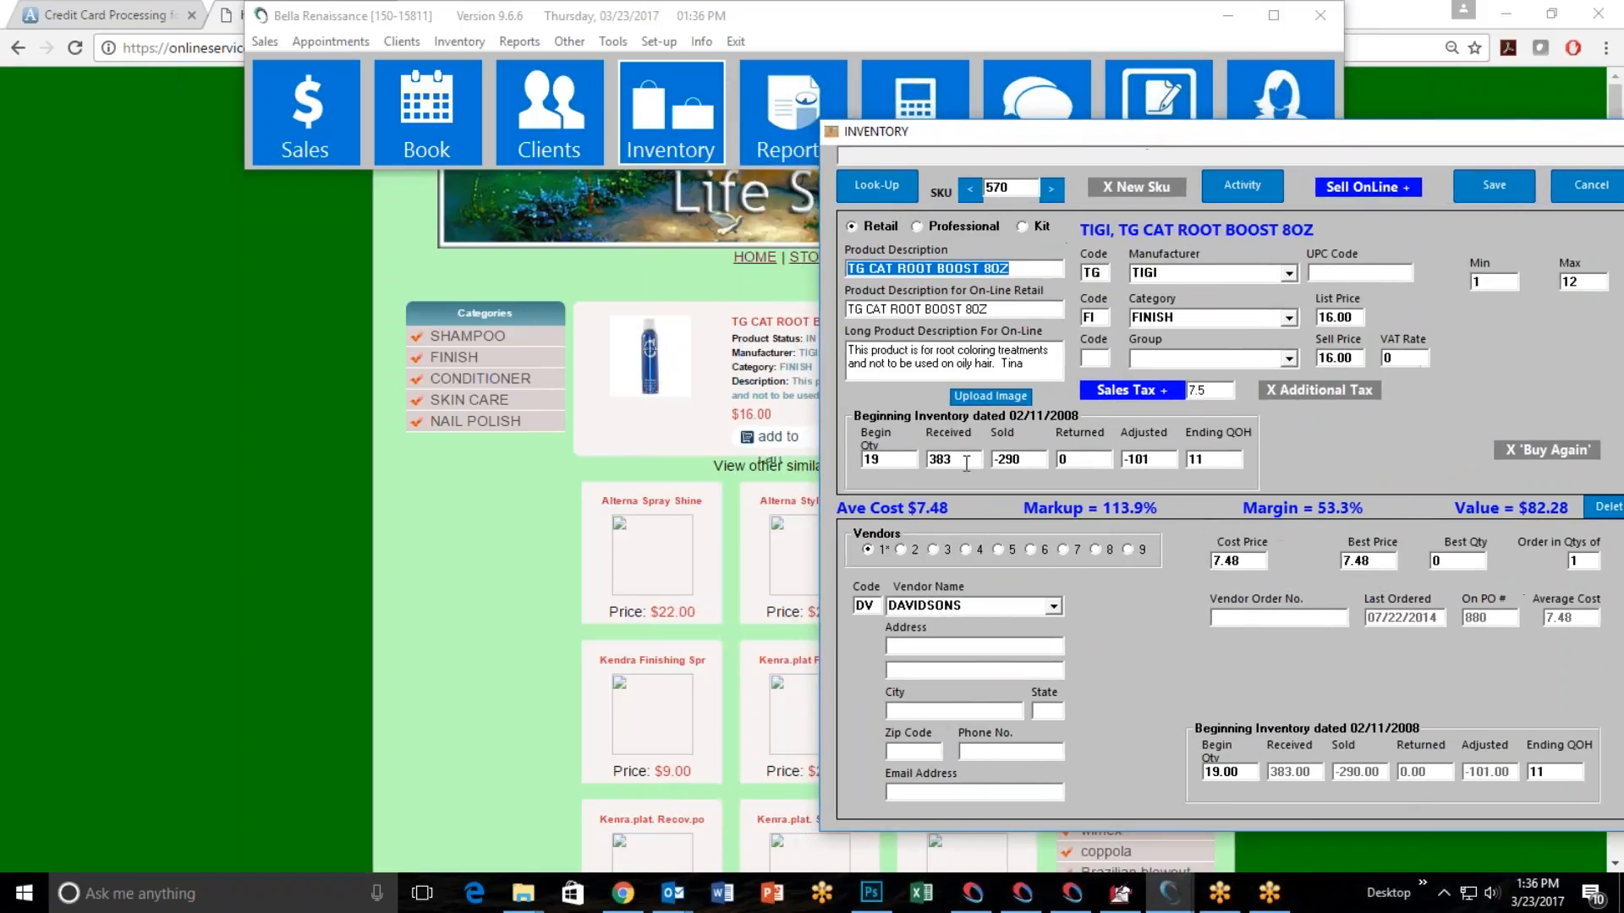
{"action": "left_click", "coordinate": [991, 397]}
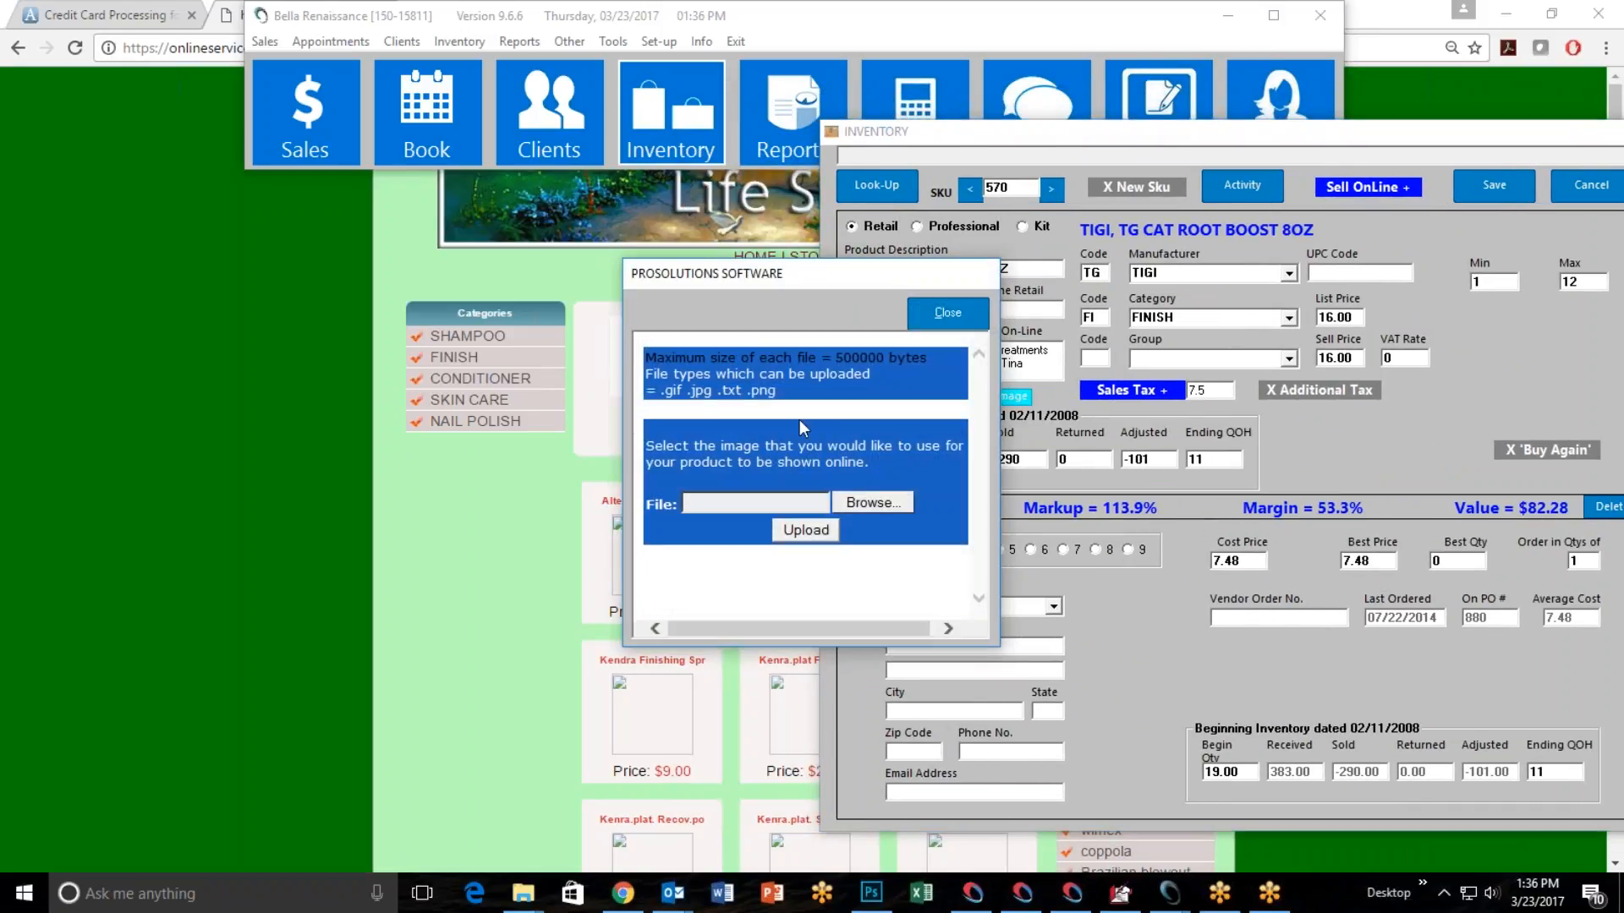
{"action": "left_click", "coordinate": [948, 313]}
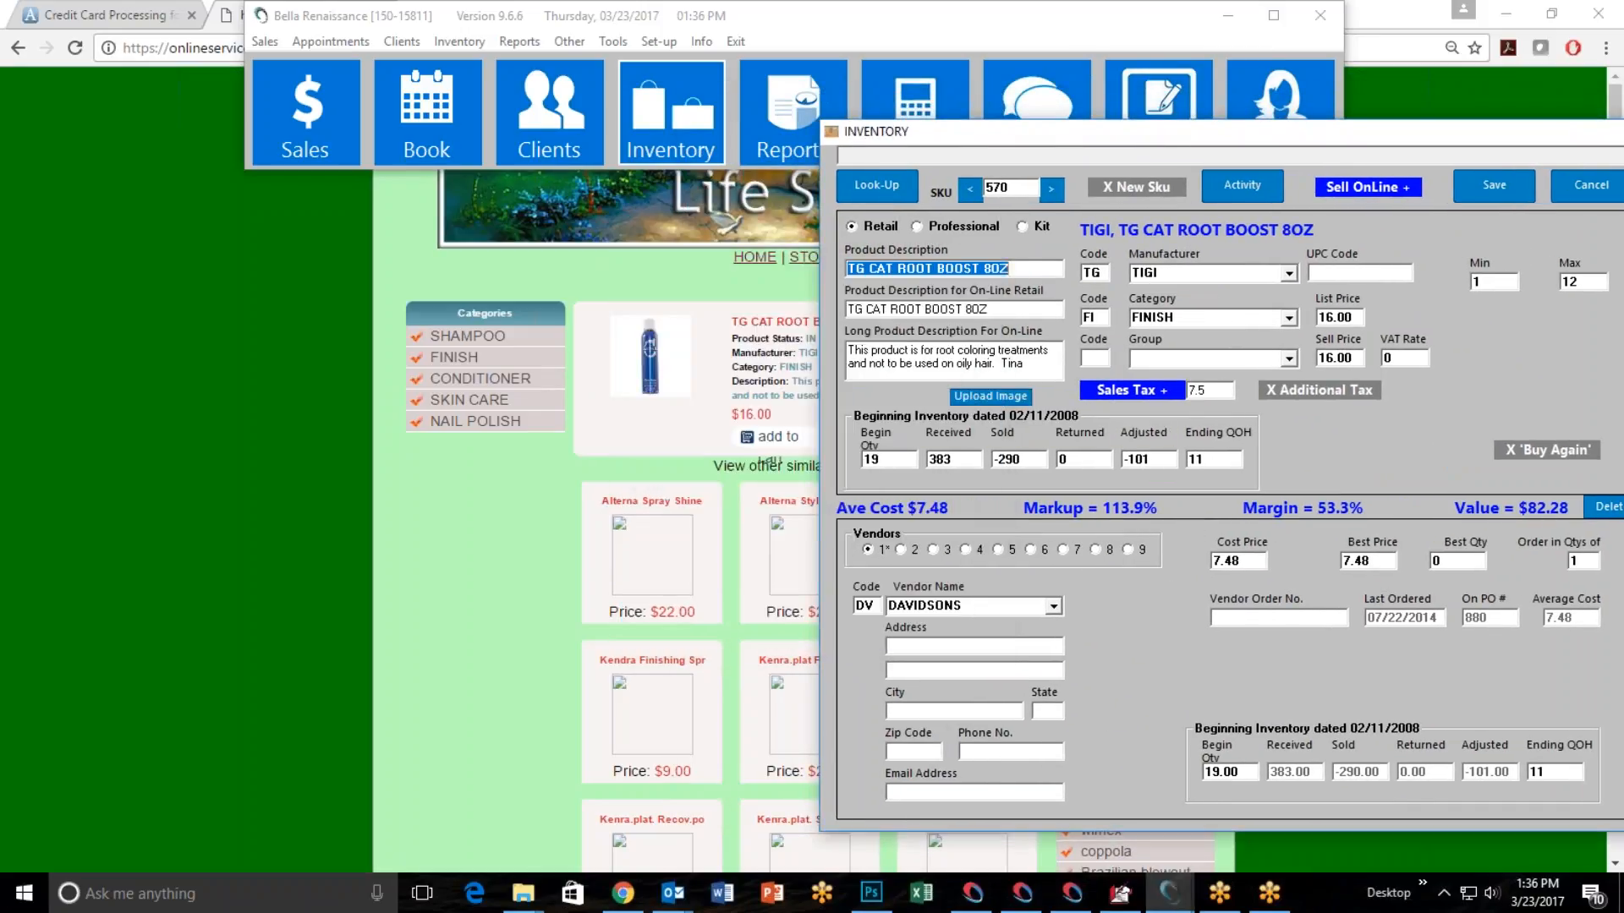
View the enlarged product picture on the store page, close it, and return to the inventory record.
{"action": "left_click", "coordinate": [668, 382]}
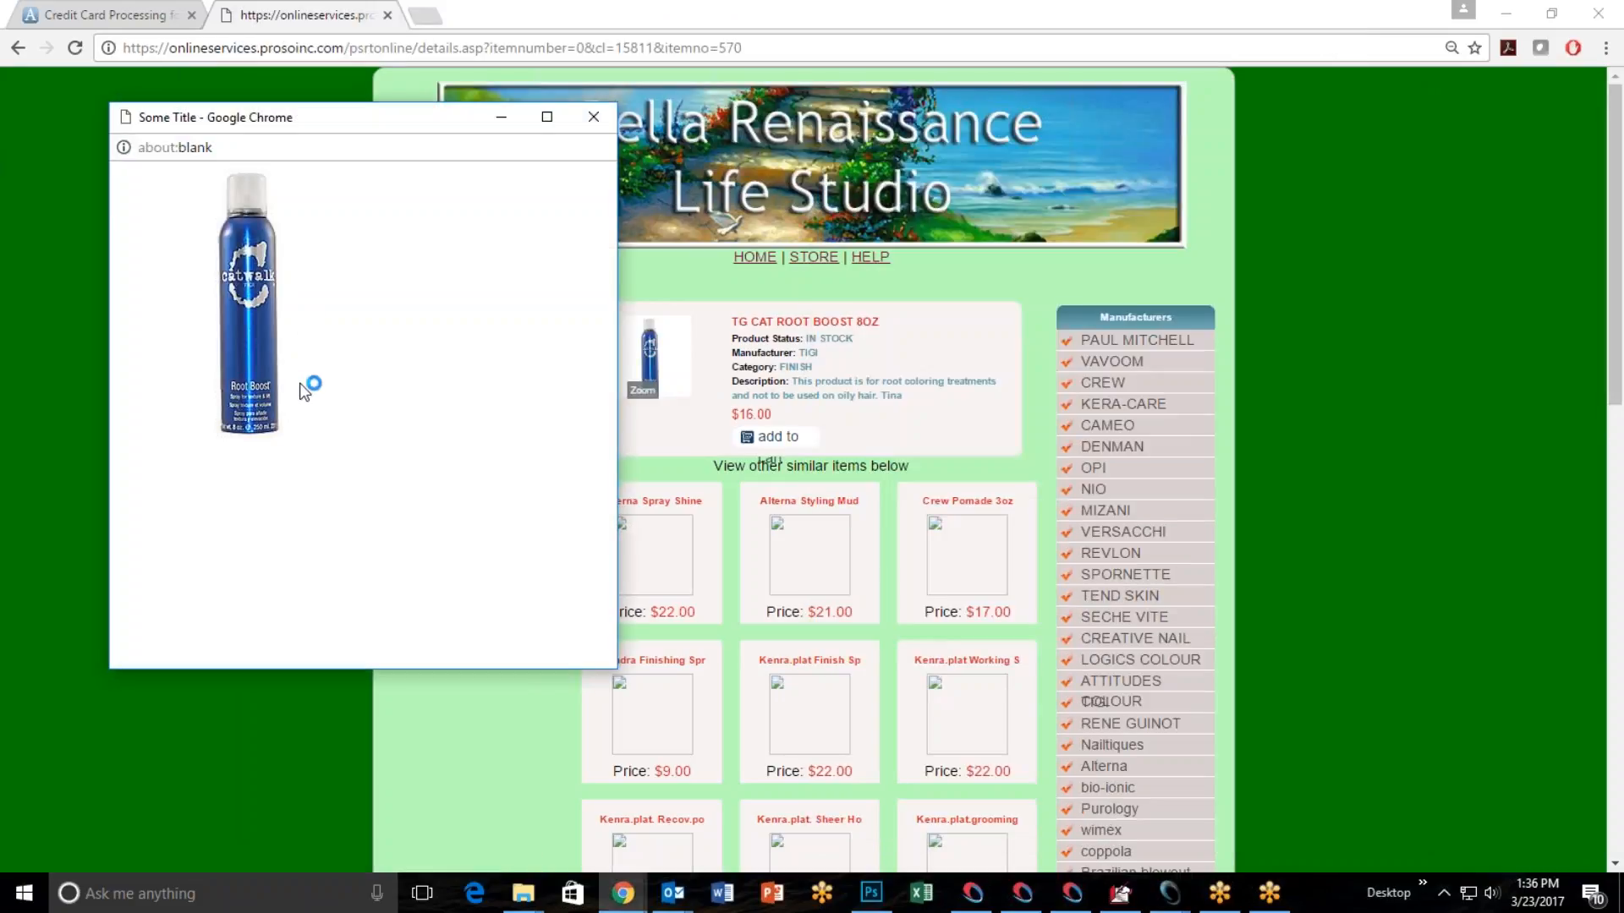
{"action": "left_click", "coordinate": [594, 117]}
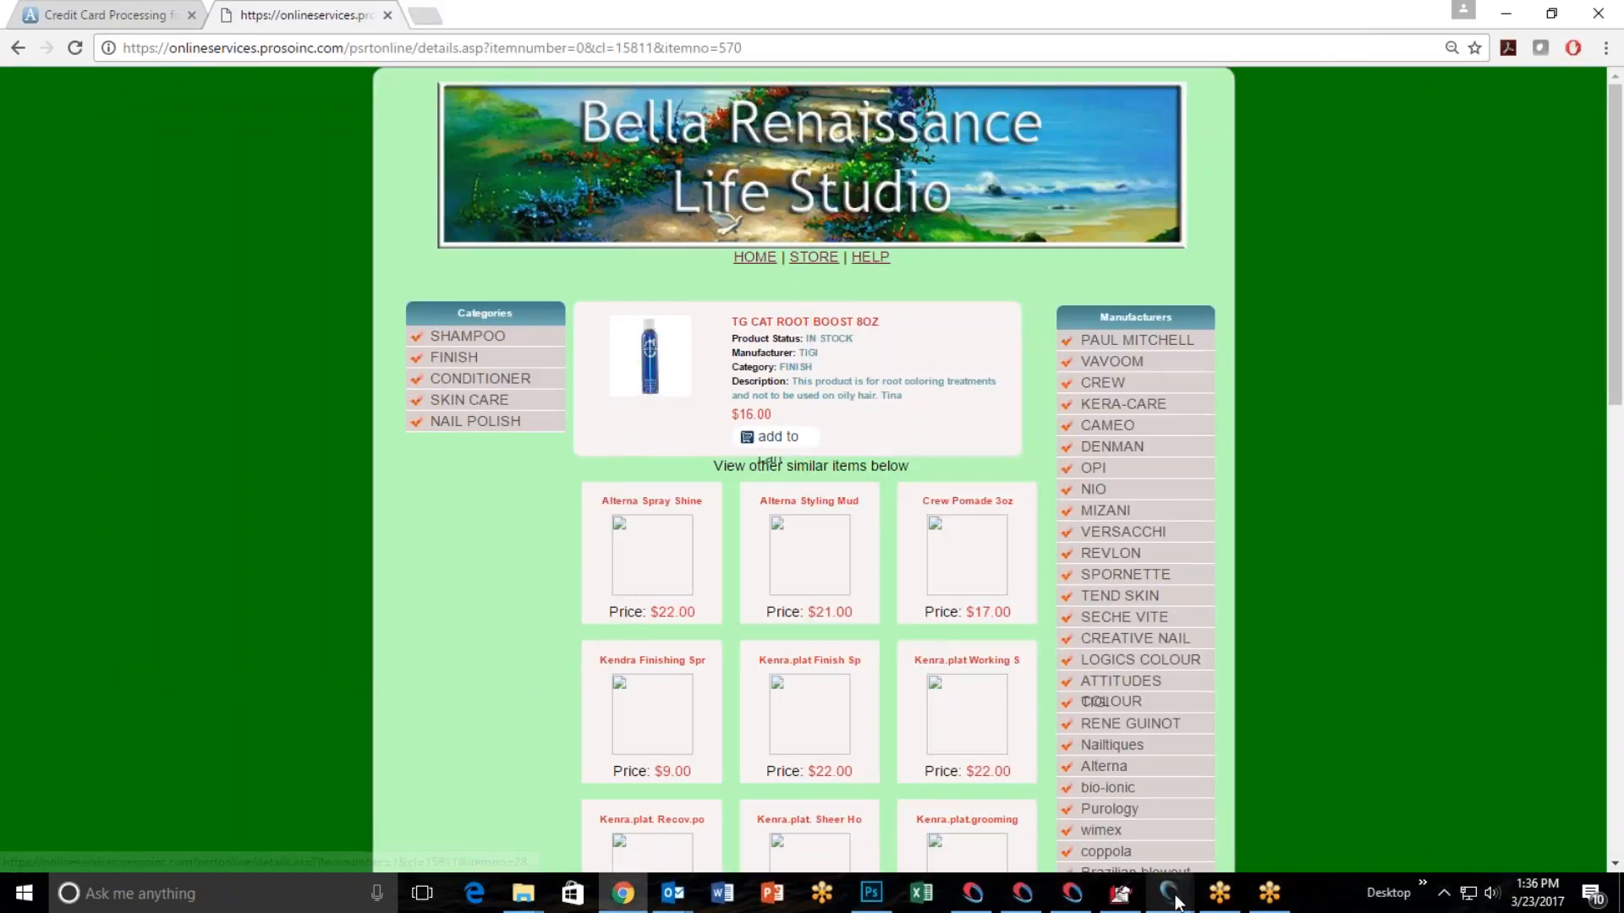
{"action": "mouse_move", "coordinate": [1171, 897]}
{"action": "left_click", "coordinate": [1252, 814]}
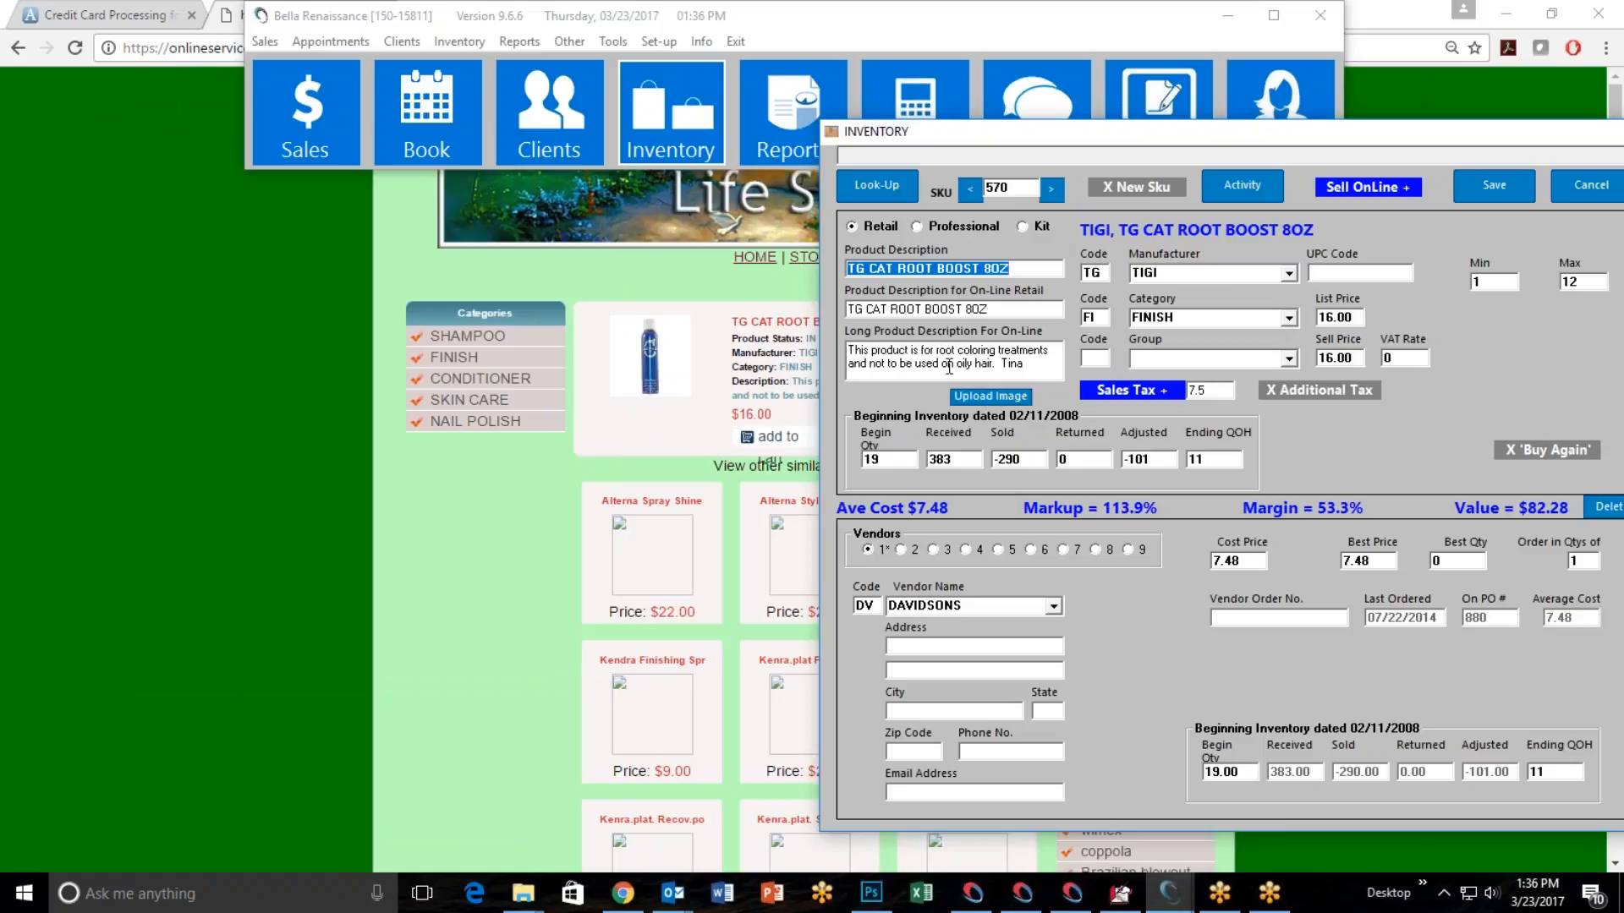
Replace the name at the end of the long online product description with another first name and save the product record.
{"action": "left_click", "coordinate": [1026, 367]}
{"action": "key", "text": "BackSpace"}
{"action": "key", "text": "BackSpace"}
{"action": "key", "text": "BackSpace"}
{"action": "key", "text": "BackSpace"}
{"action": "type", "text": "Hunter"}
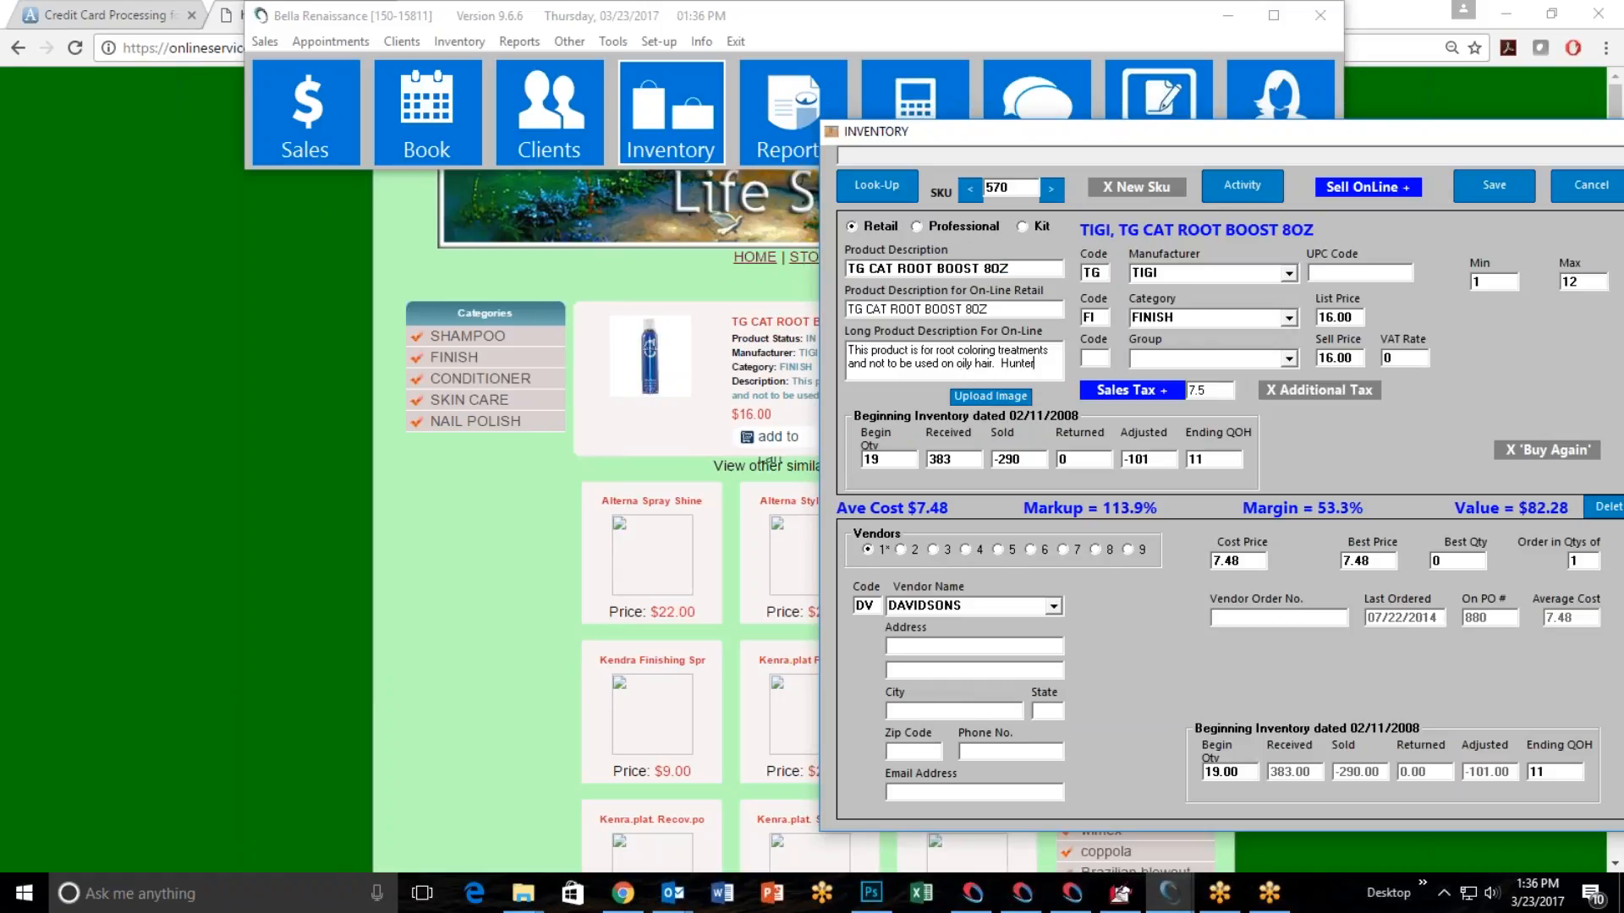
{"action": "left_click_drag", "start_coordinate": [1159, 134], "coordinate": [671, 134]}
{"action": "left_click", "coordinate": [997, 192]}
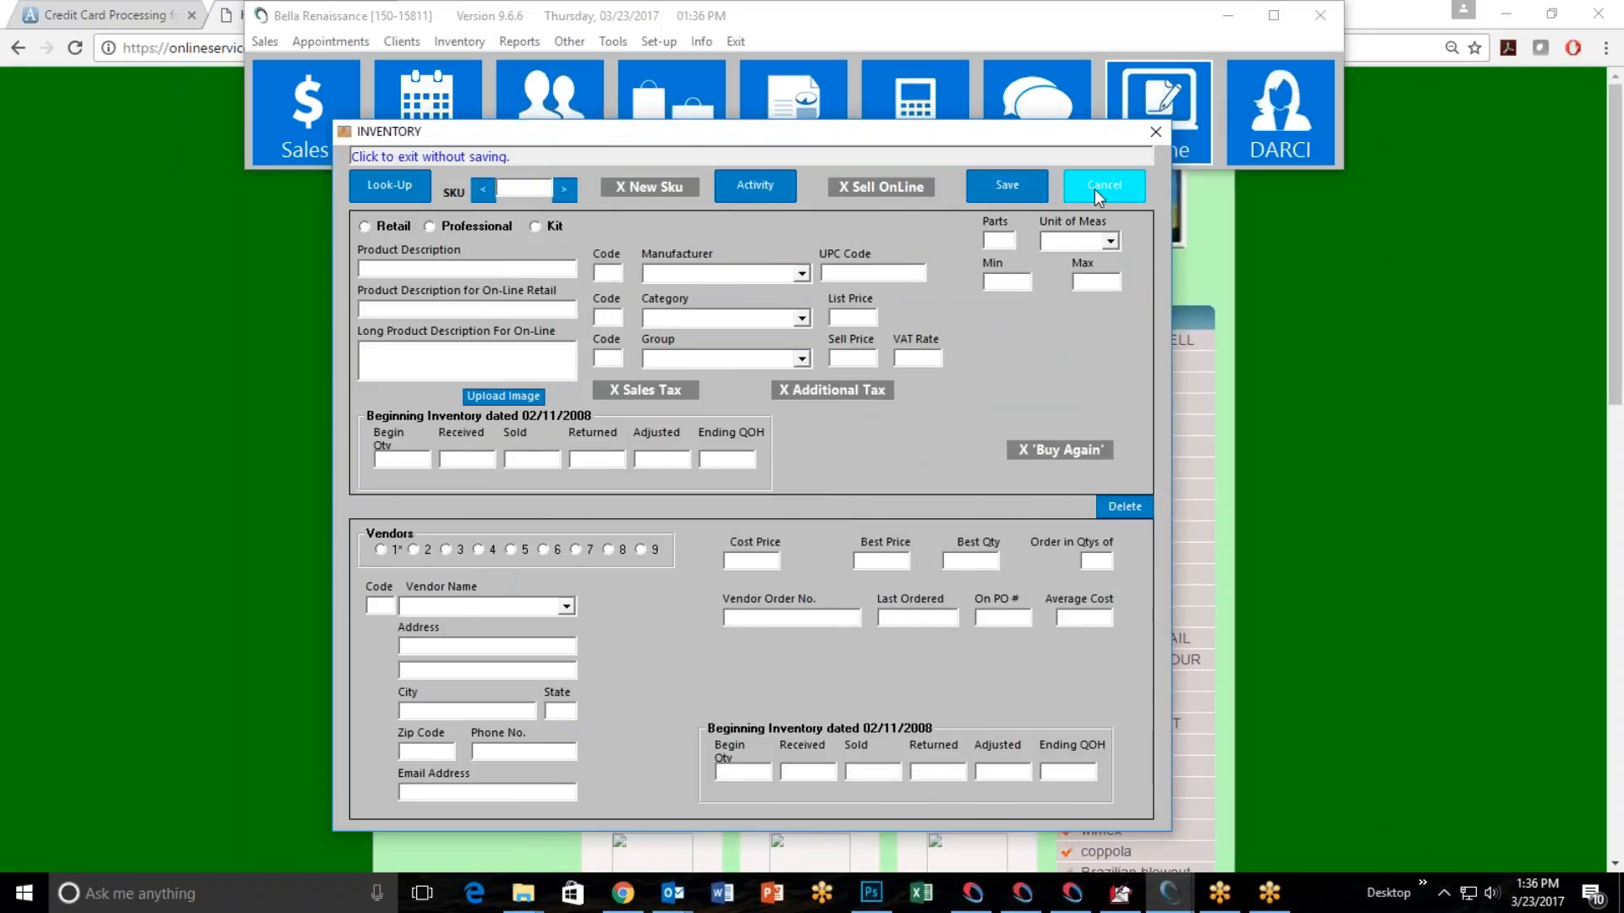
Close the inventory window and reload the TG CAT ROOT BOOST 8OZ page in the browser.
{"action": "left_click", "coordinate": [1094, 189]}
{"action": "left_click", "coordinate": [35, 382]}
{"action": "left_click", "coordinate": [73, 49]}
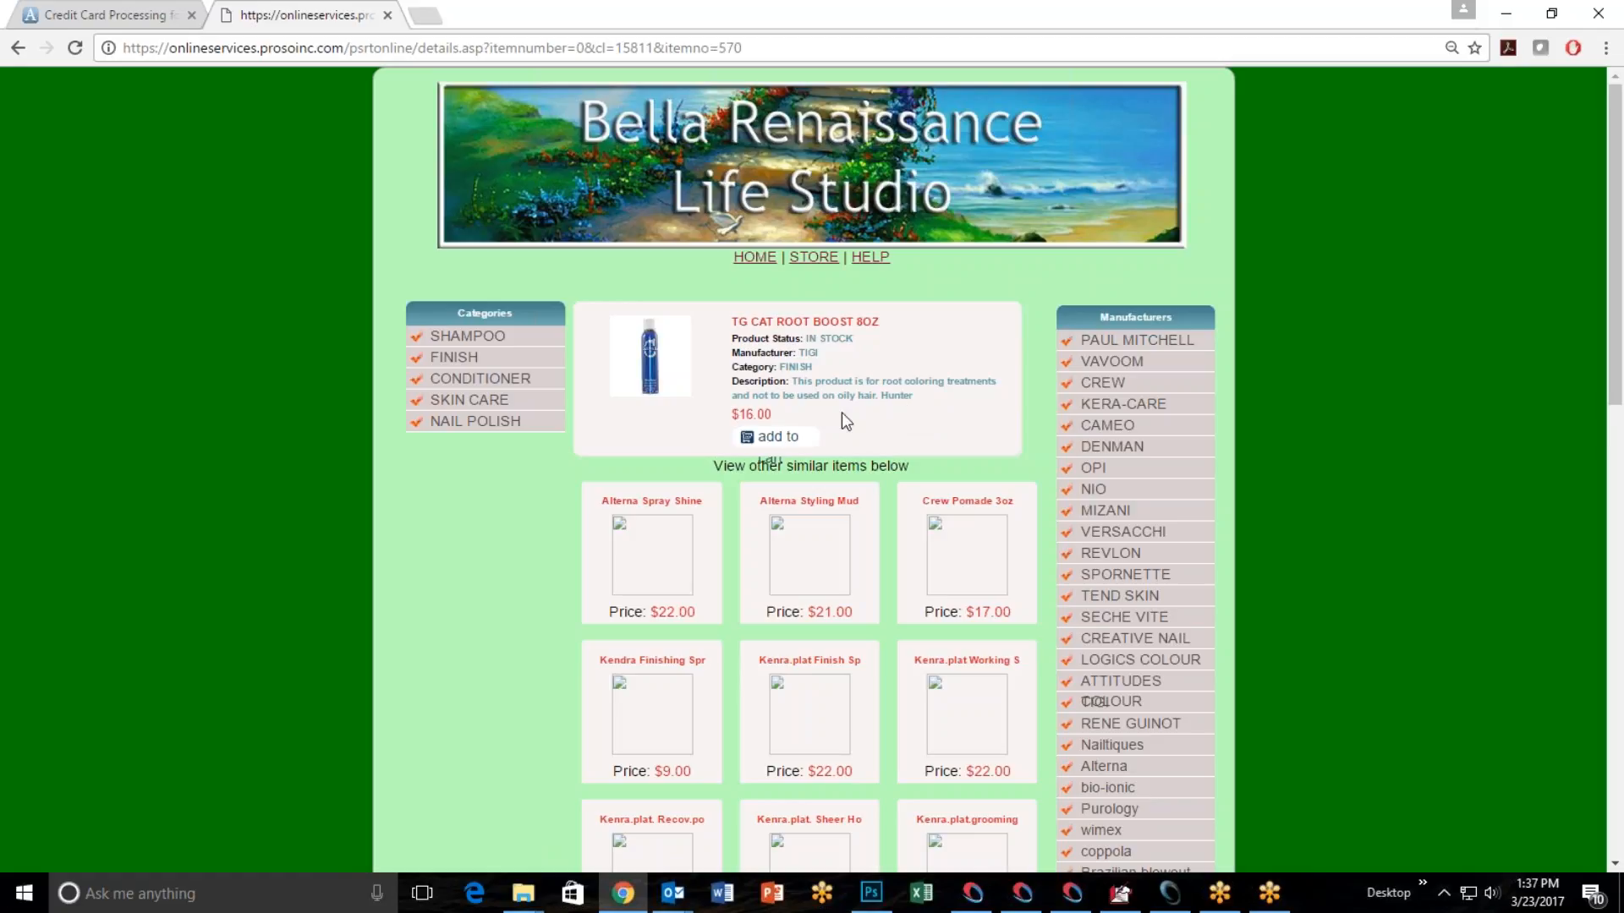
Add the TG CAT ROOT BOOST 8OZ to the cart, proceed to checkout, and try the different shipping address option.
{"action": "left_click", "coordinate": [800, 447]}
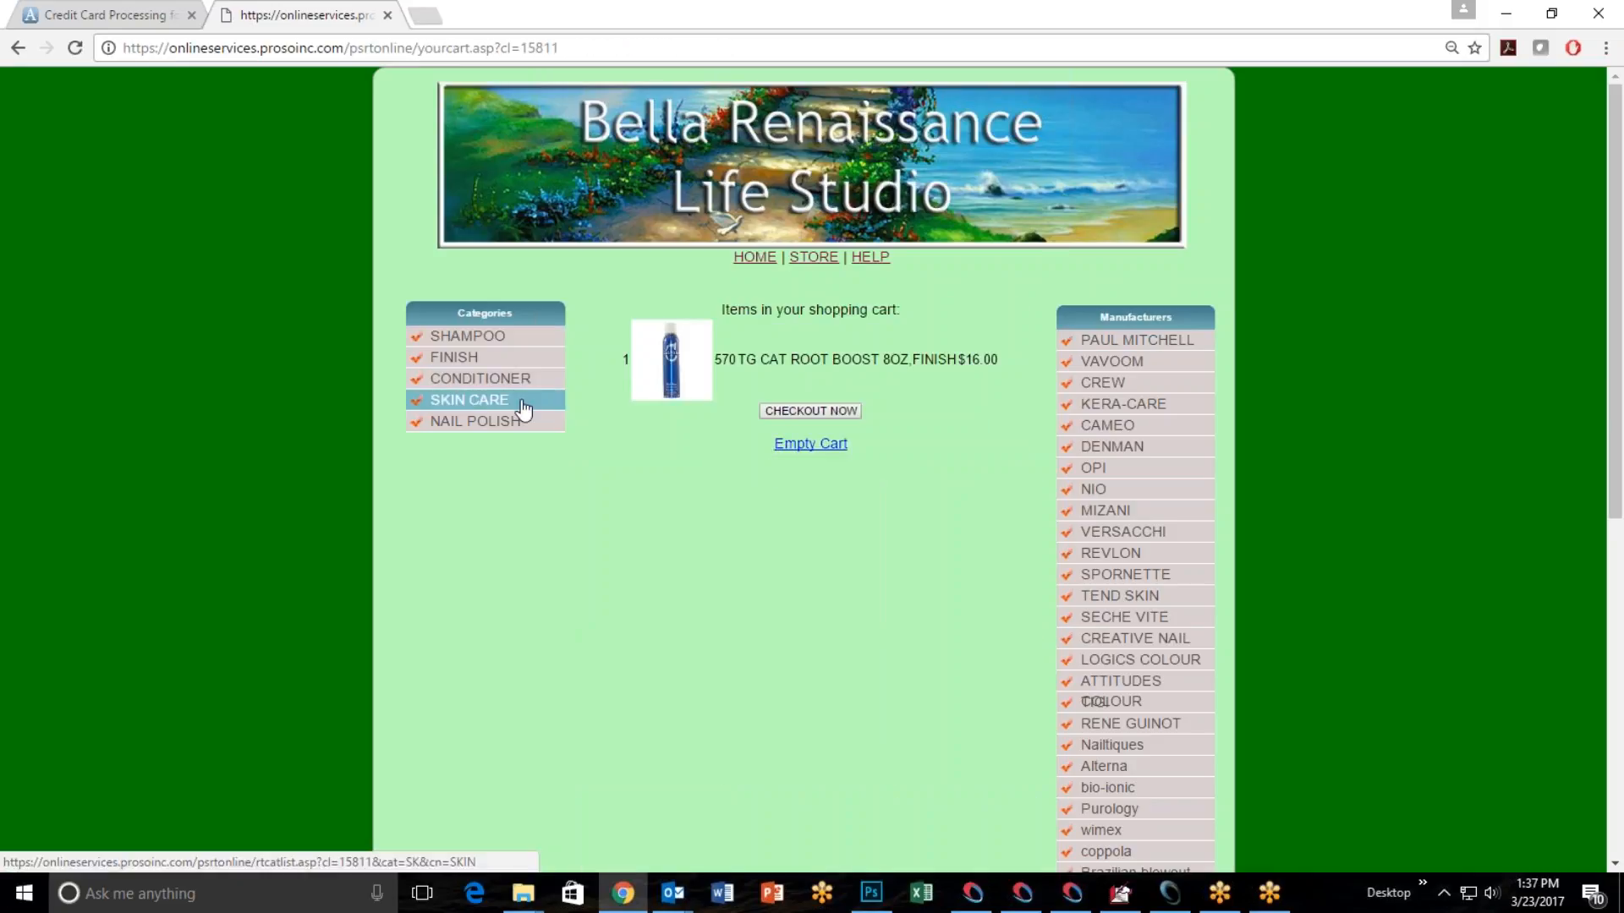
{"action": "left_click", "coordinate": [828, 413]}
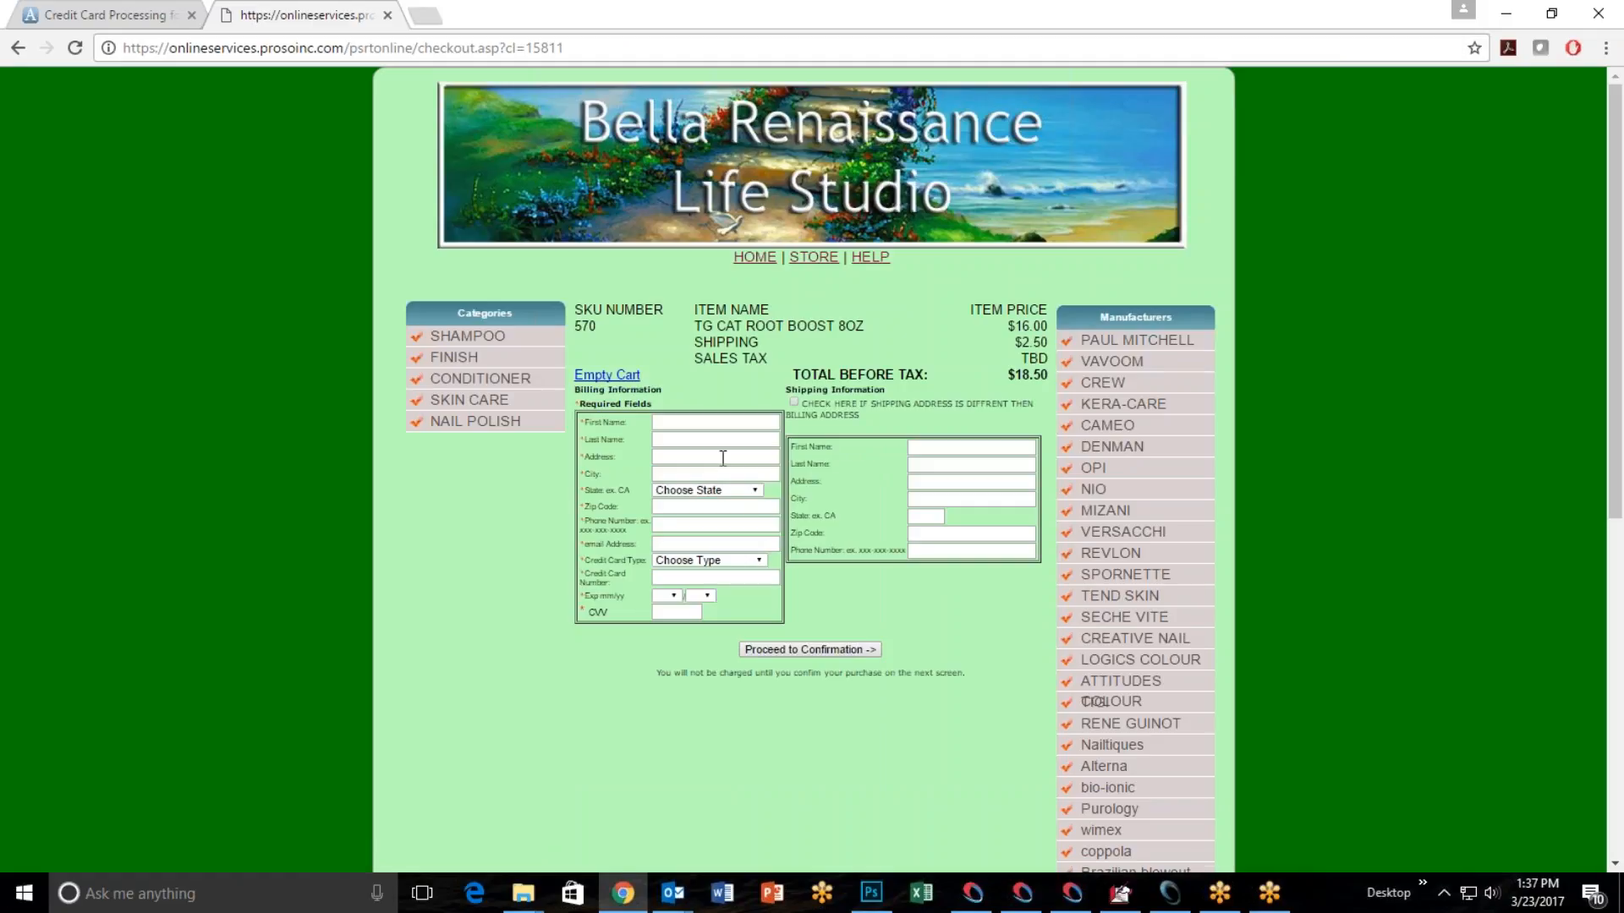
{"action": "key", "text": "ctrl+plus"}
{"action": "key", "text": "ctrl+plus"}
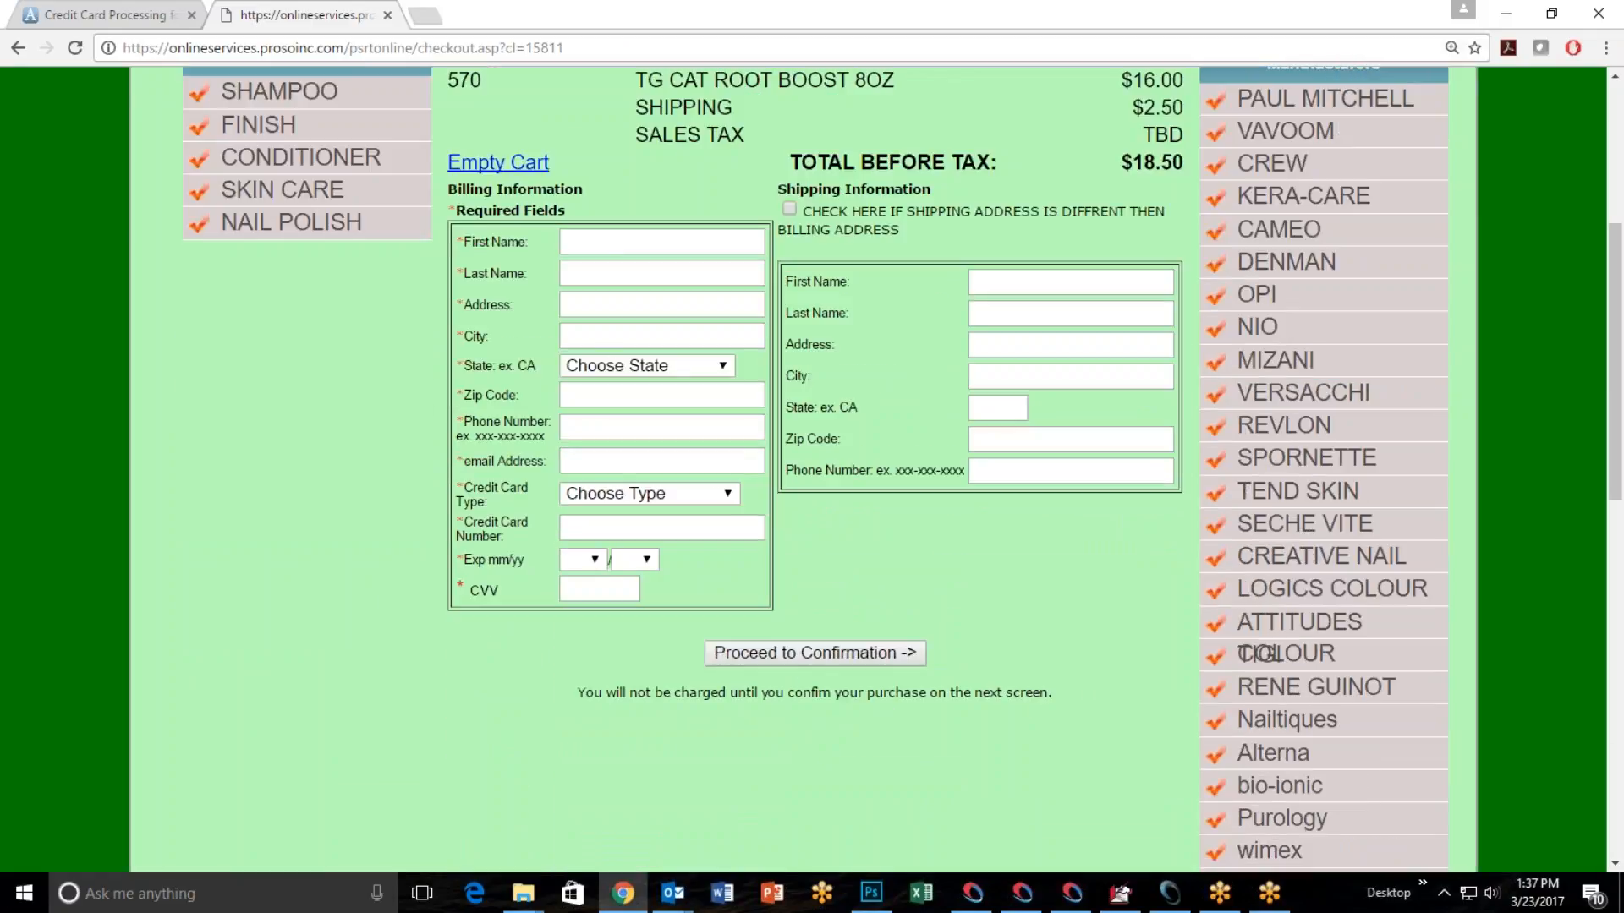
{"action": "left_click", "coordinate": [789, 208]}
{"action": "left_click", "coordinate": [790, 210]}
Return from the browser to the salon software and open the sales screen.
{"action": "left_click", "coordinate": [1506, 14]}
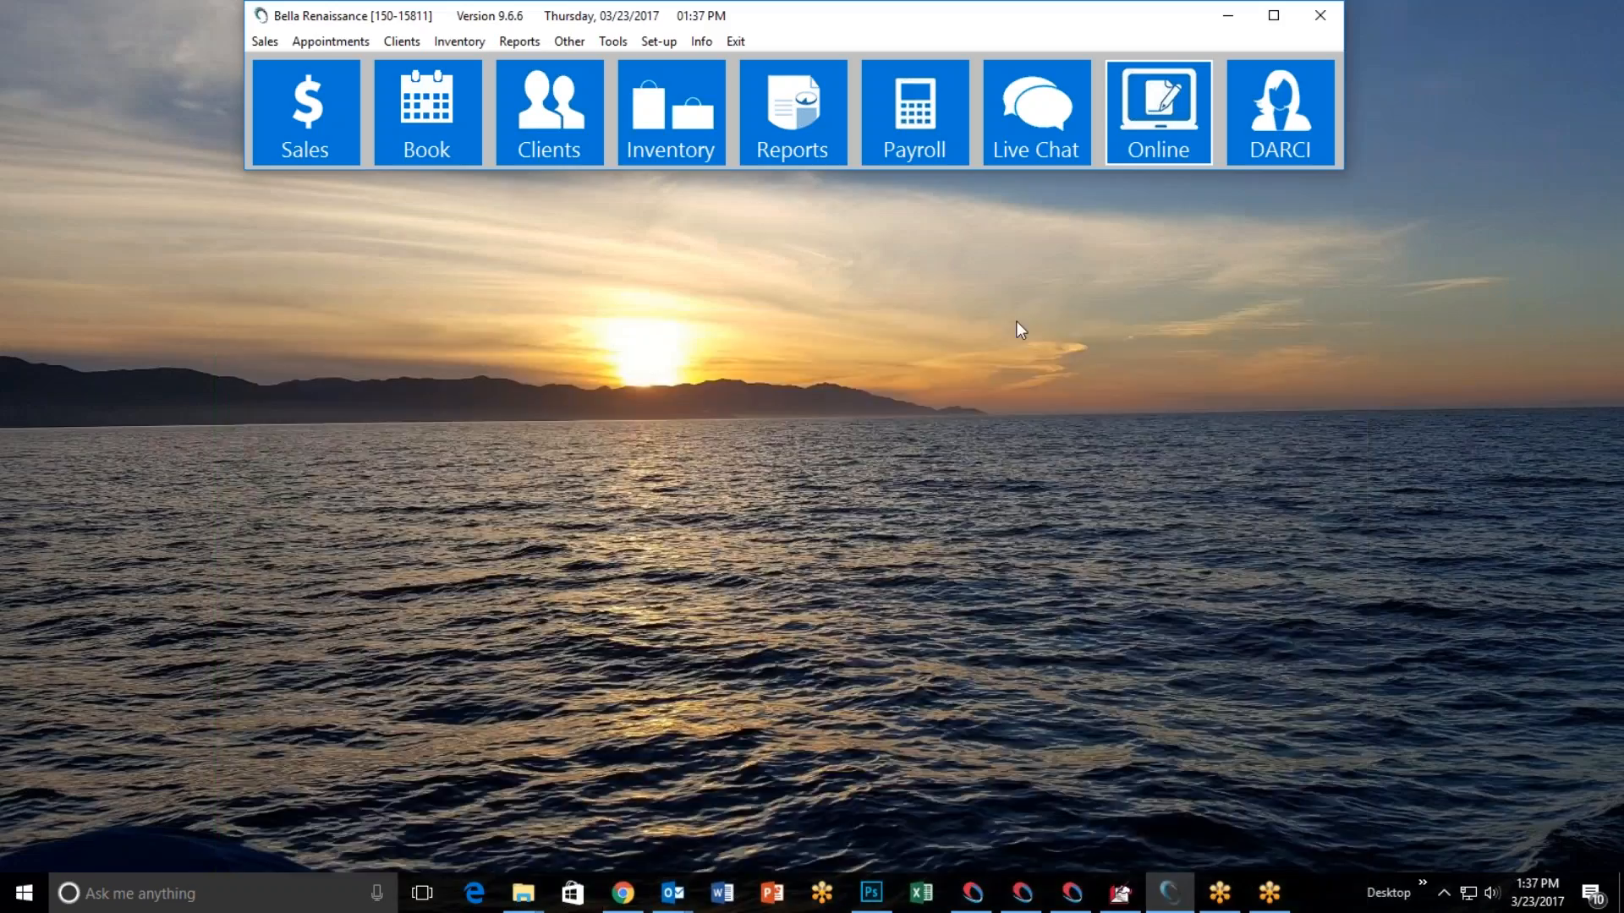
{"action": "left_click", "coordinate": [281, 131]}
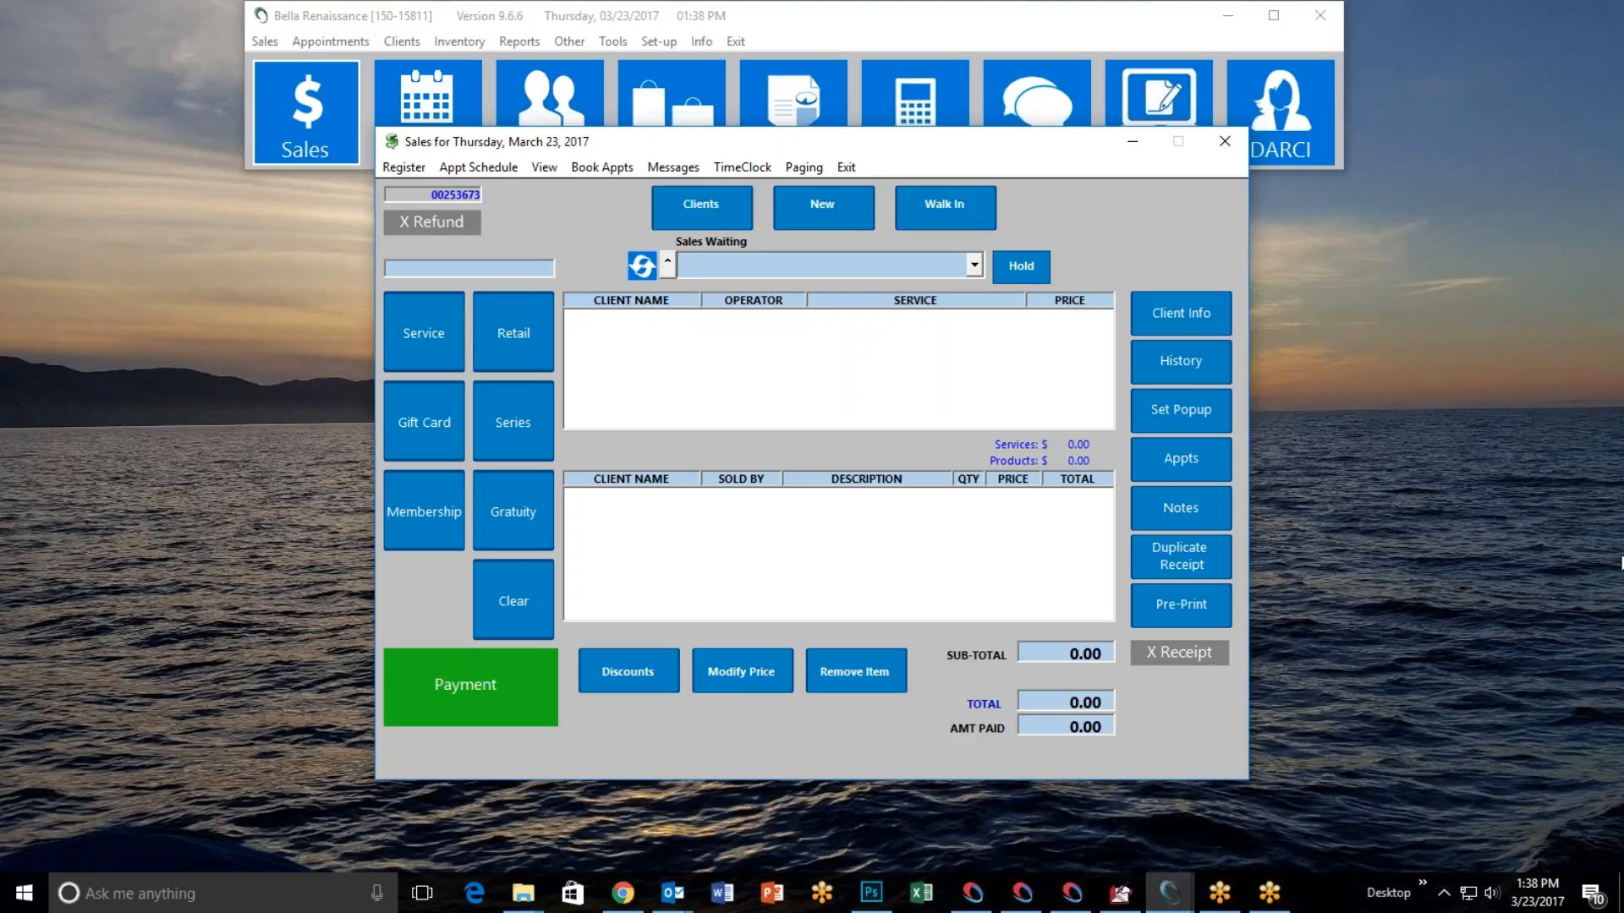
Close the sales screen and open the online store setup, positioning its window so the store's website address is fully in view.
{"action": "left_click", "coordinate": [1611, 520]}
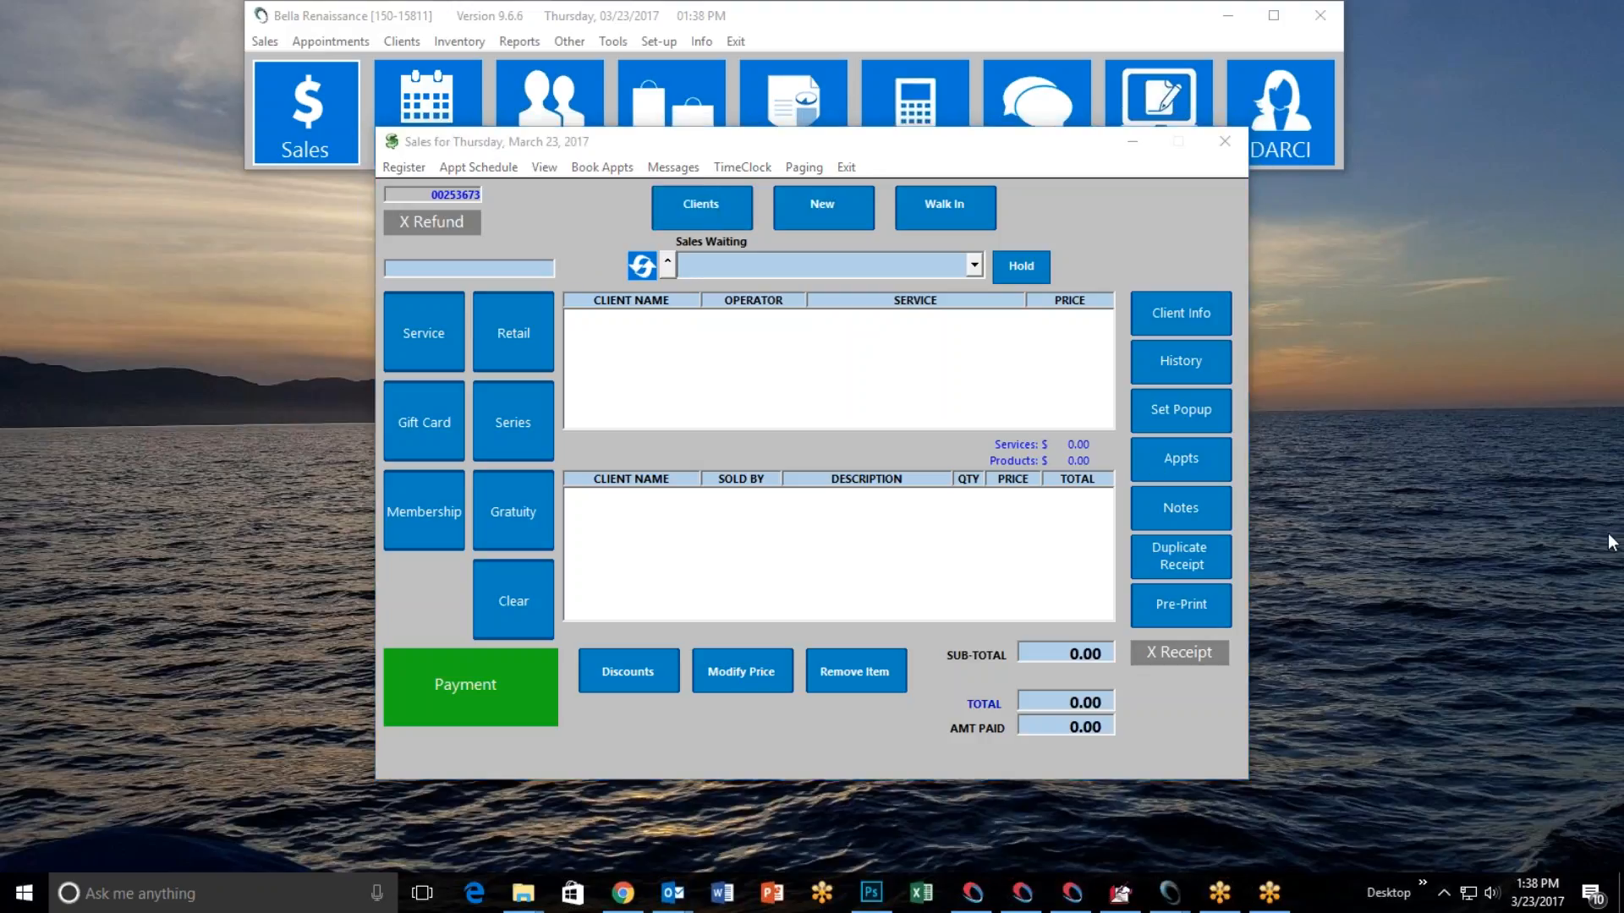
{"action": "left_click", "coordinate": [845, 168]}
{"action": "left_click", "coordinate": [1144, 148]}
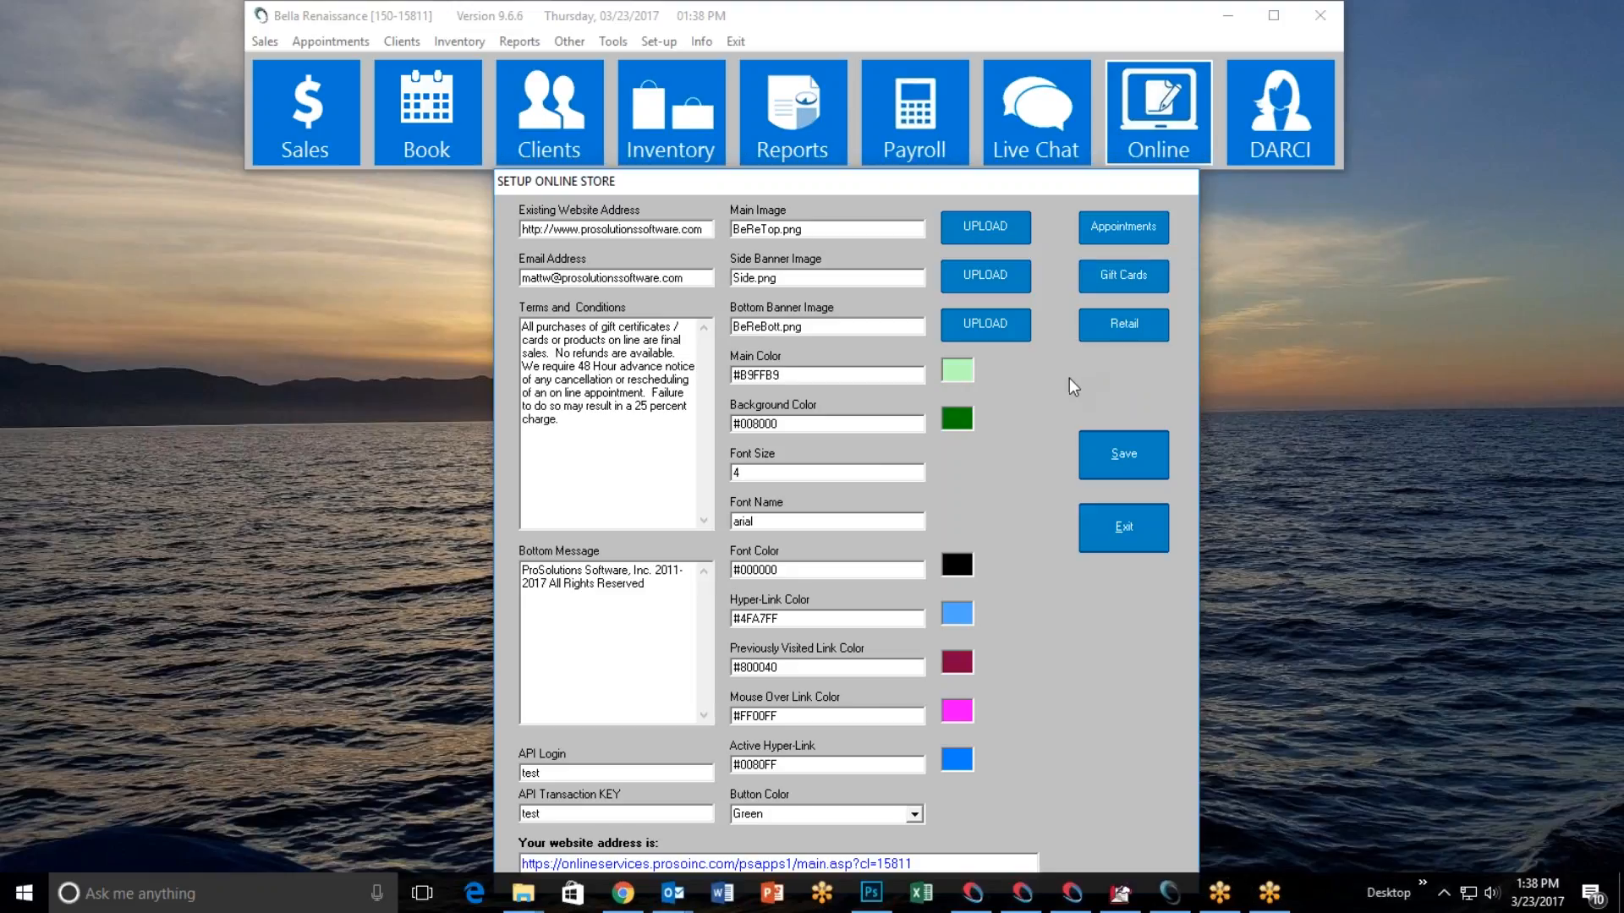
{"action": "left_click", "coordinate": [1124, 529]}
{"action": "left_click_drag", "start_coordinate": [873, 184], "coordinate": [863, 142]}
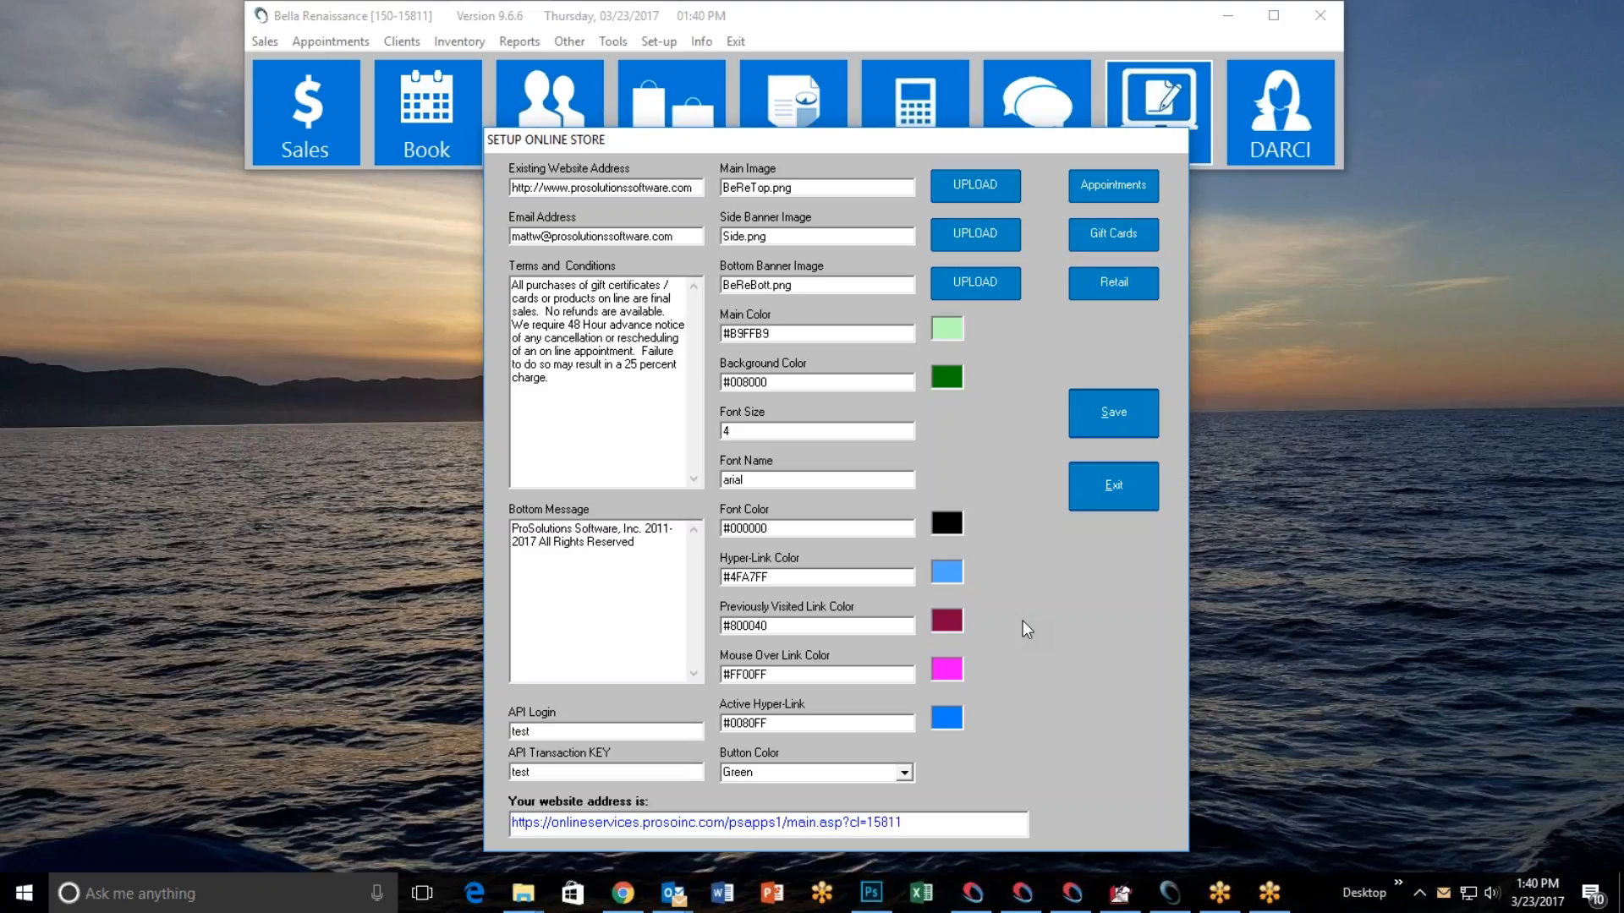
Open the website address from the online store setup in the browser, view the whole store home page, and return to the salon software.
{"action": "left_click_drag", "start_coordinate": [906, 822], "coordinate": [383, 812]}
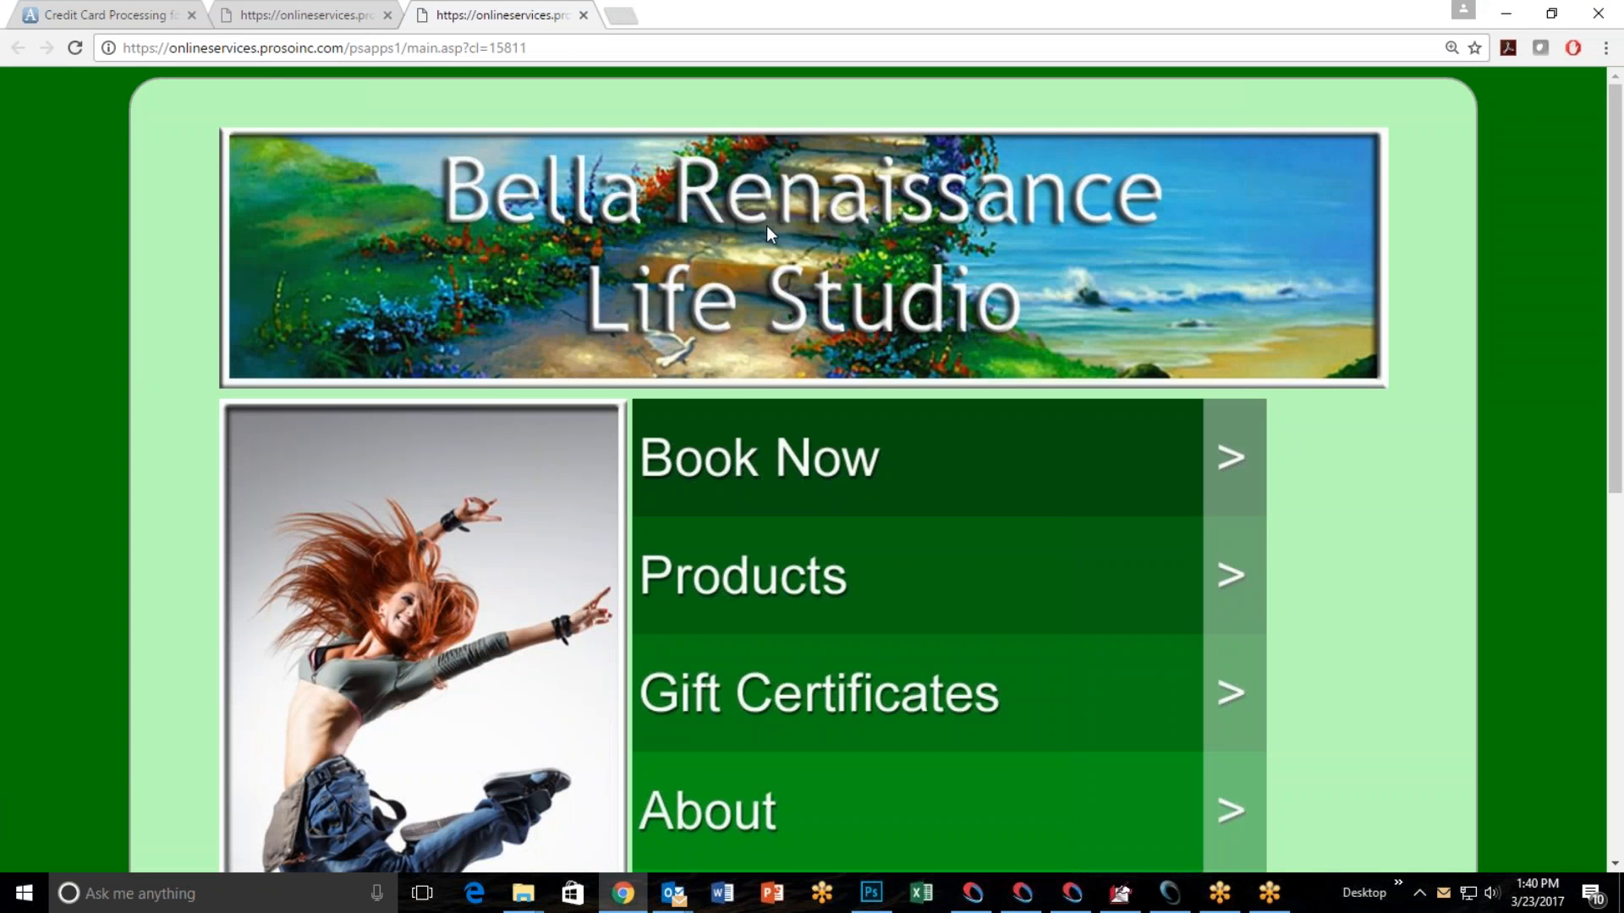
{"action": "key", "text": "ctrl+0"}
{"action": "key", "text": "ctrl+minus"}
{"action": "key", "text": "ctrl+minus"}
{"action": "key", "text": "ctrl+minus"}
{"action": "key", "text": "ctrl+minus"}
{"action": "key", "text": "ctrl+minus"}
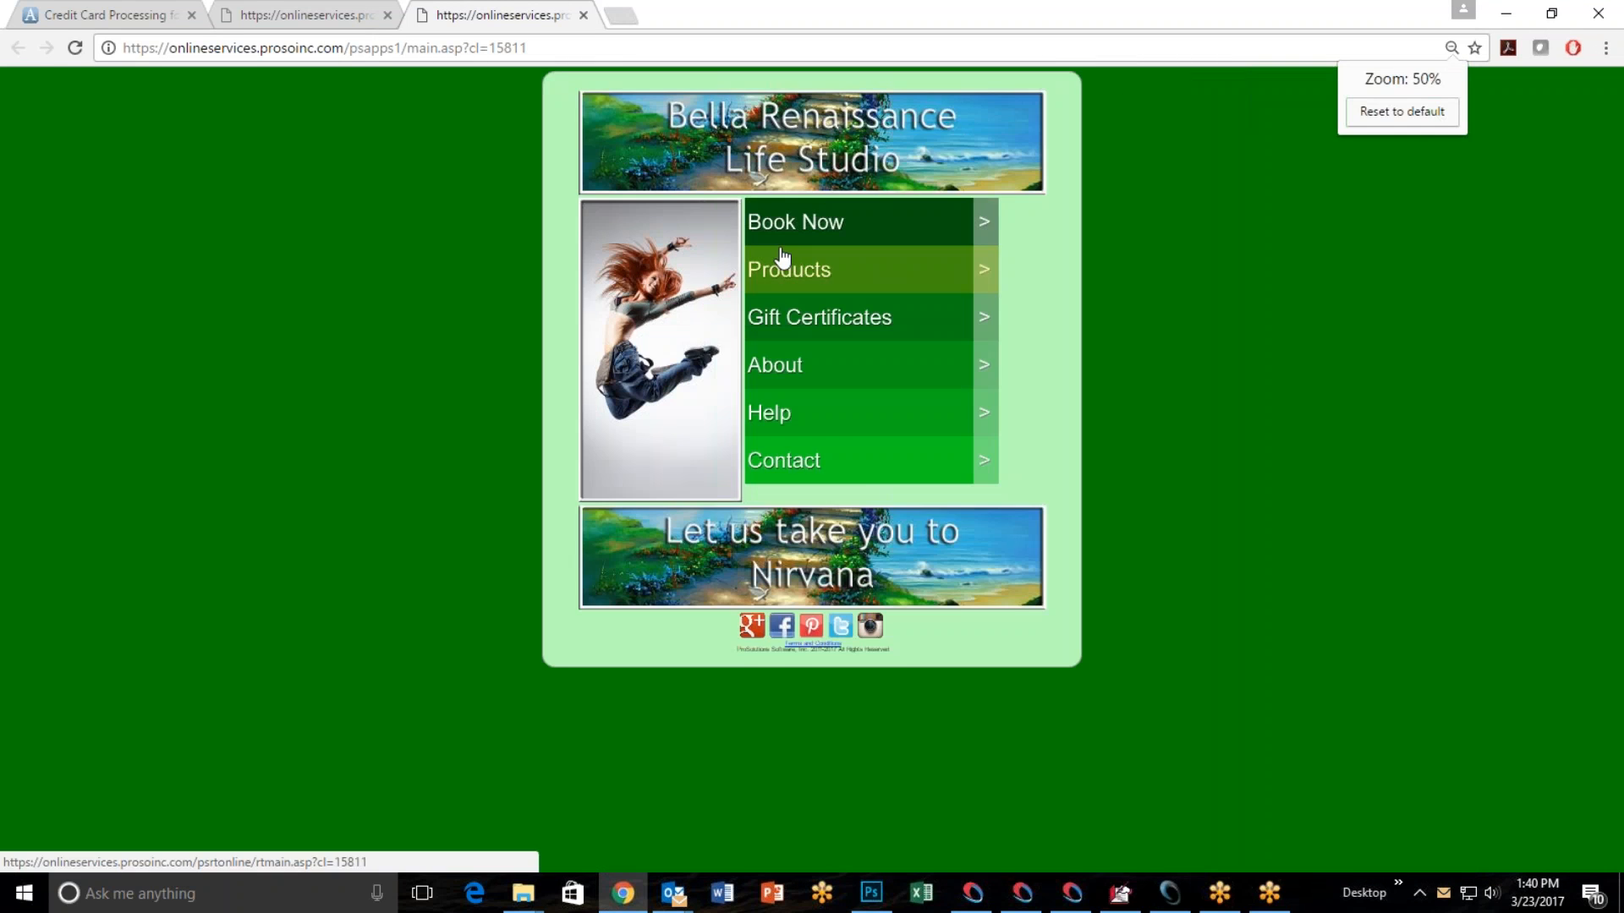
{"action": "key", "text": "ctrl+plus"}
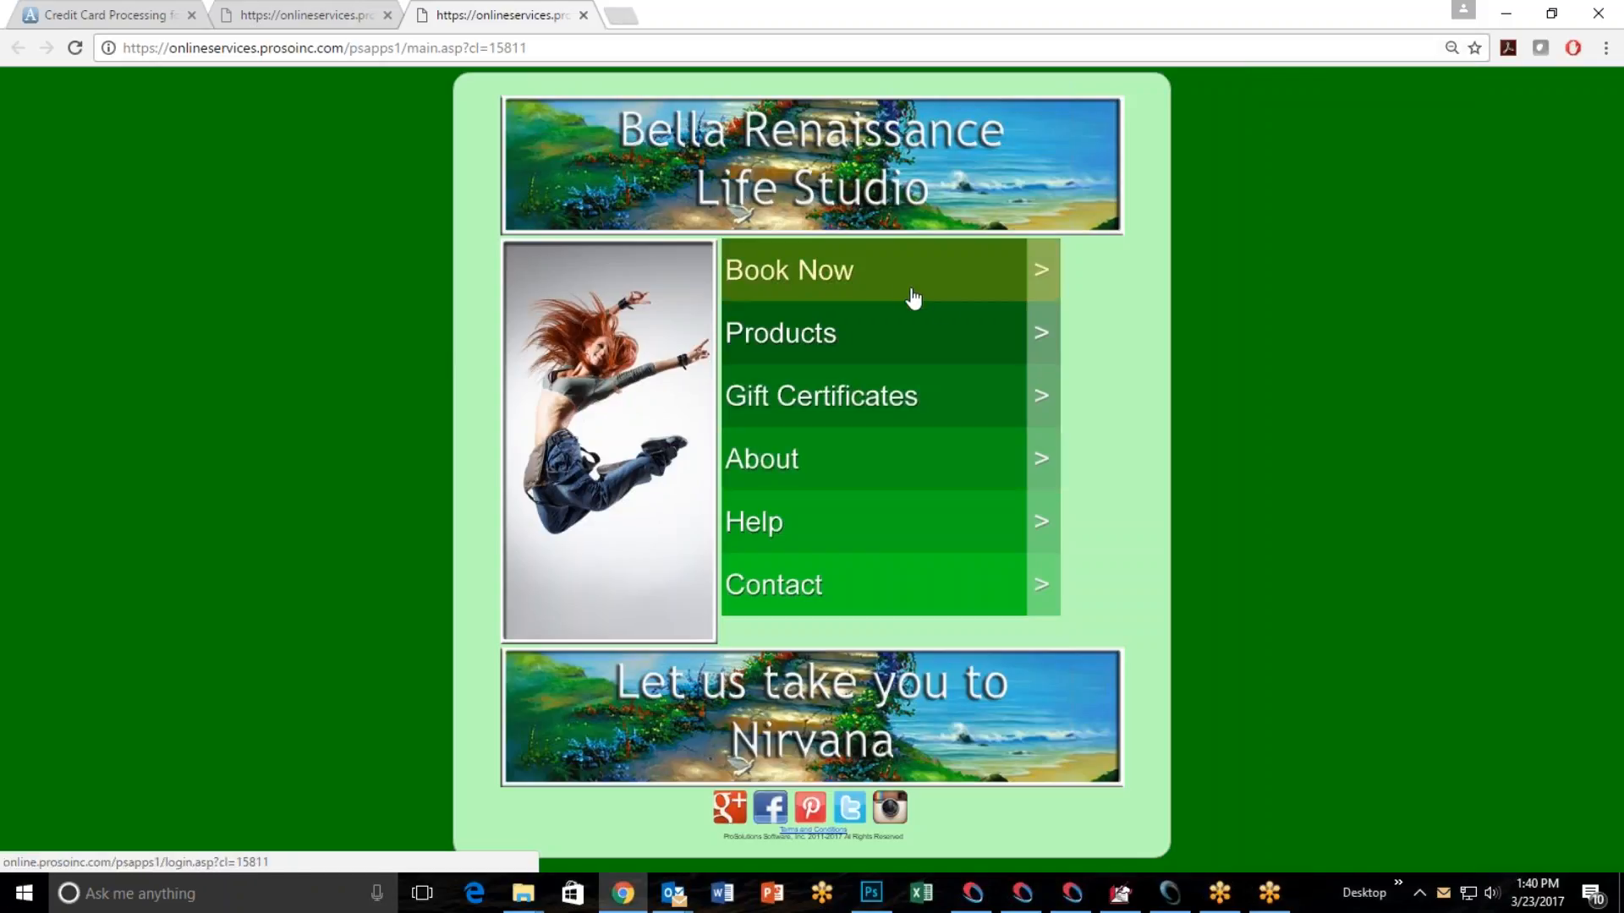
{"action": "left_click", "coordinate": [1508, 14]}
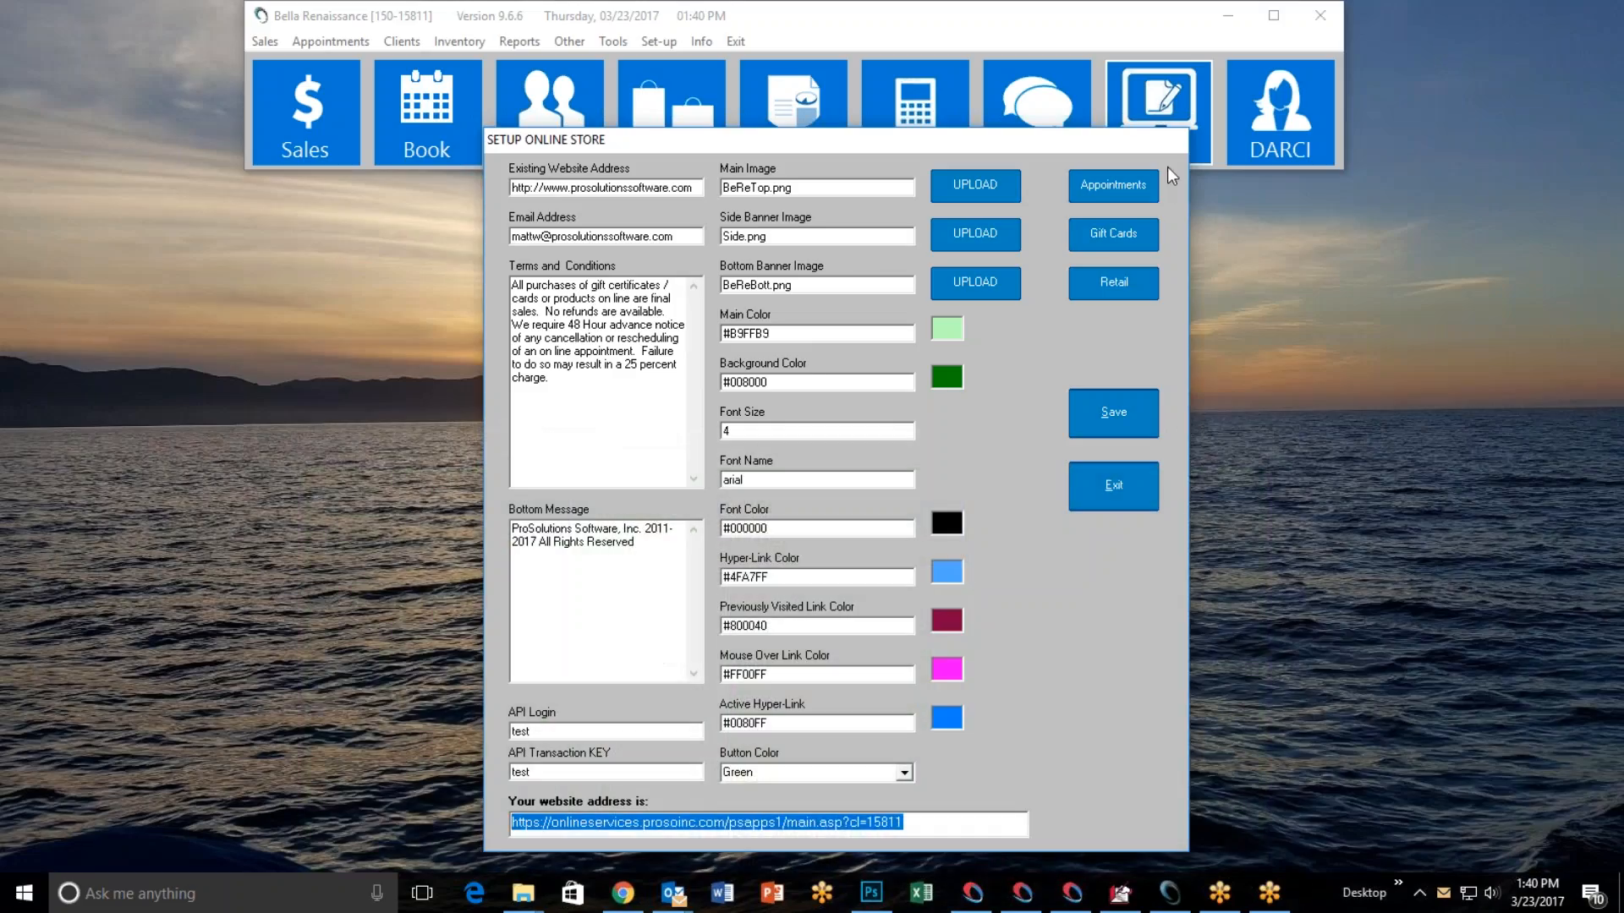
Exit the online store setup, open the Live Chat support page in the browser, and return to the salon software.
{"action": "left_click", "coordinate": [1114, 487]}
{"action": "left_click", "coordinate": [1043, 123]}
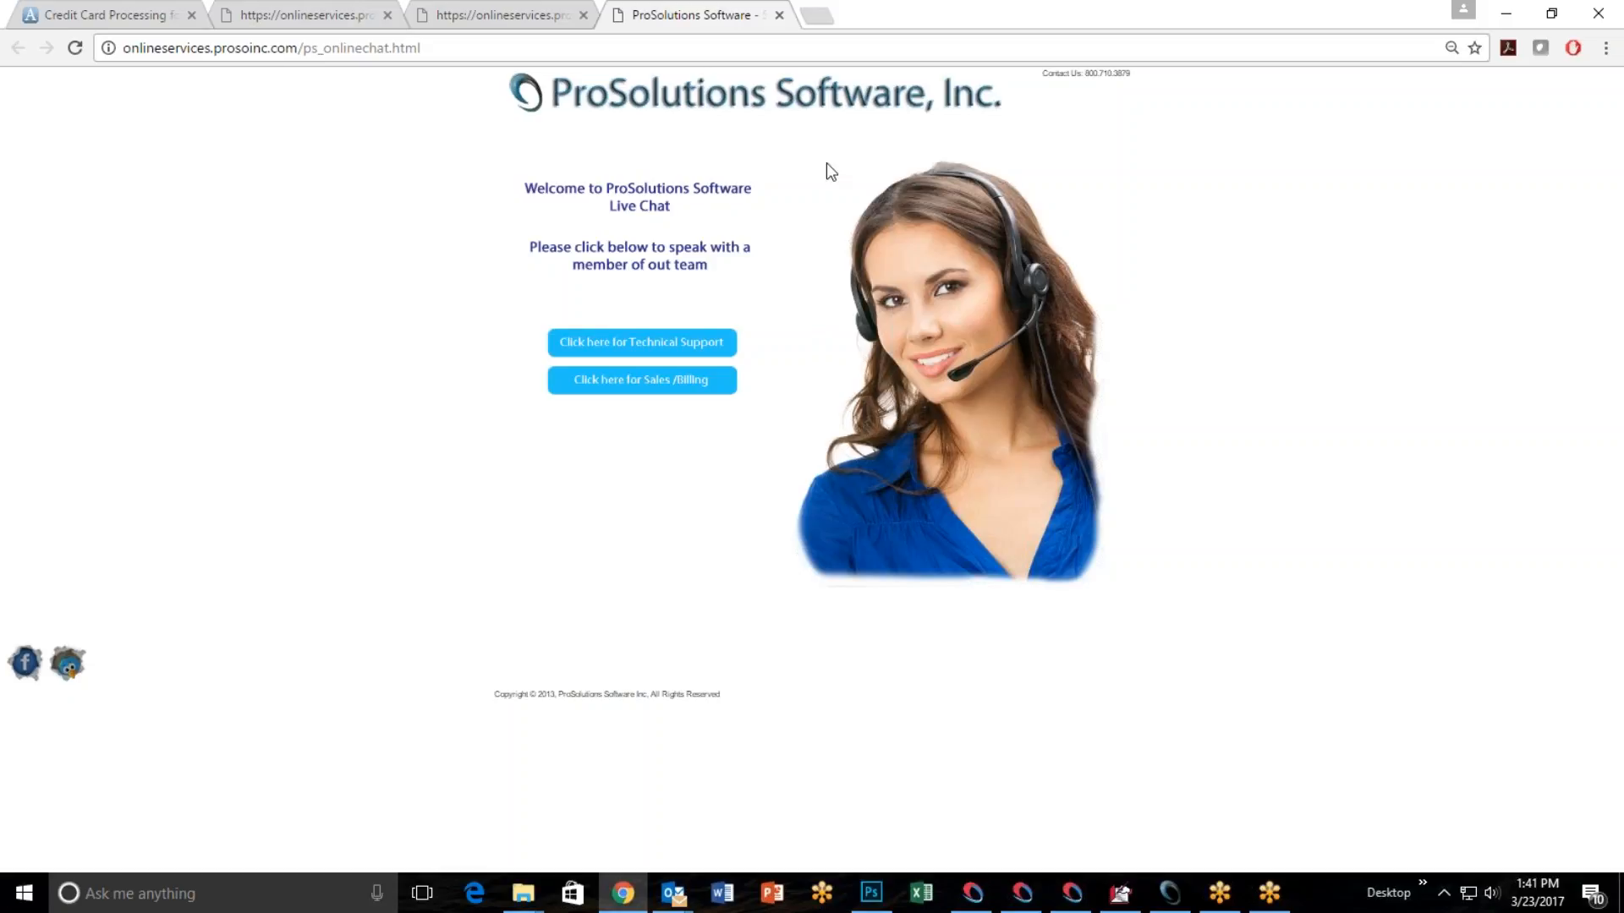
{"action": "left_click", "coordinate": [1505, 13]}
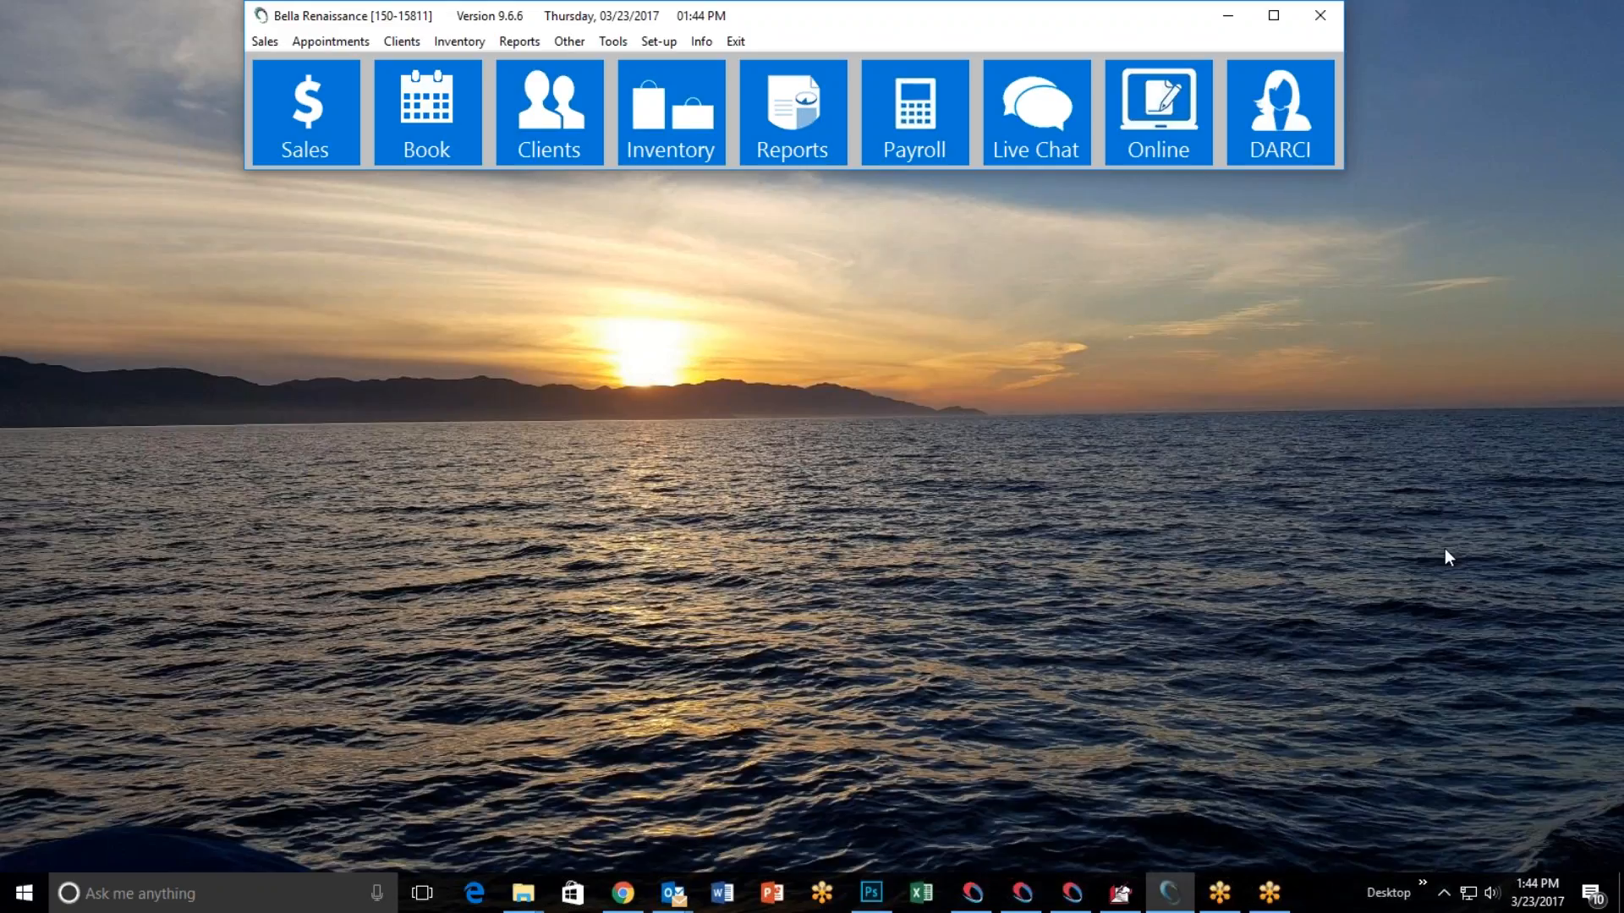
{"action": "left_click", "coordinate": [1618, 49]}
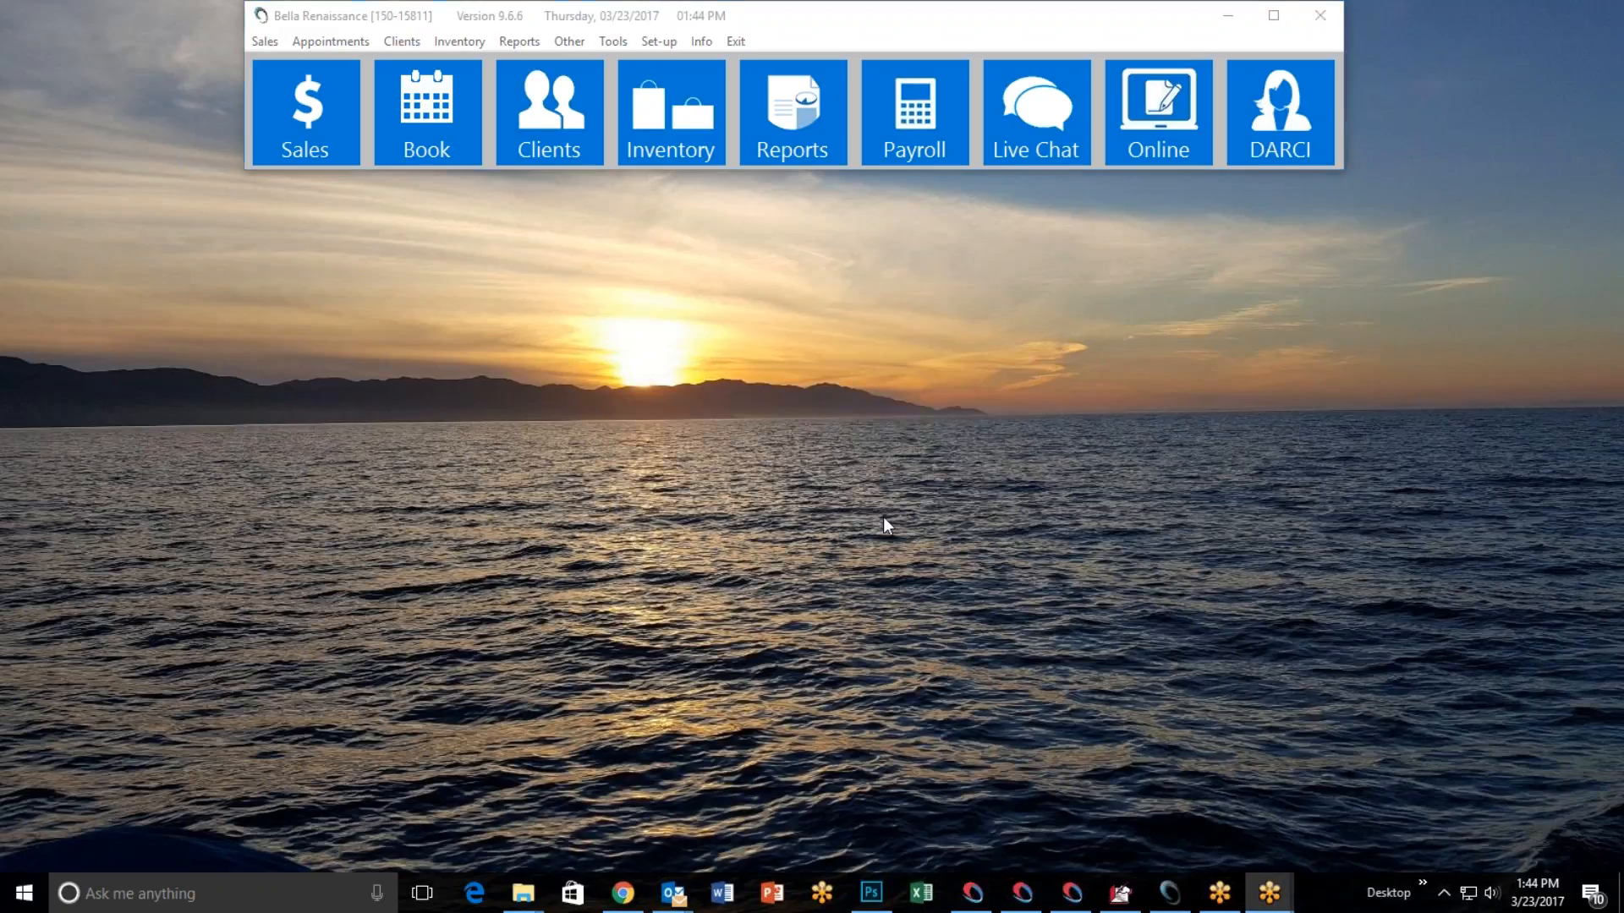